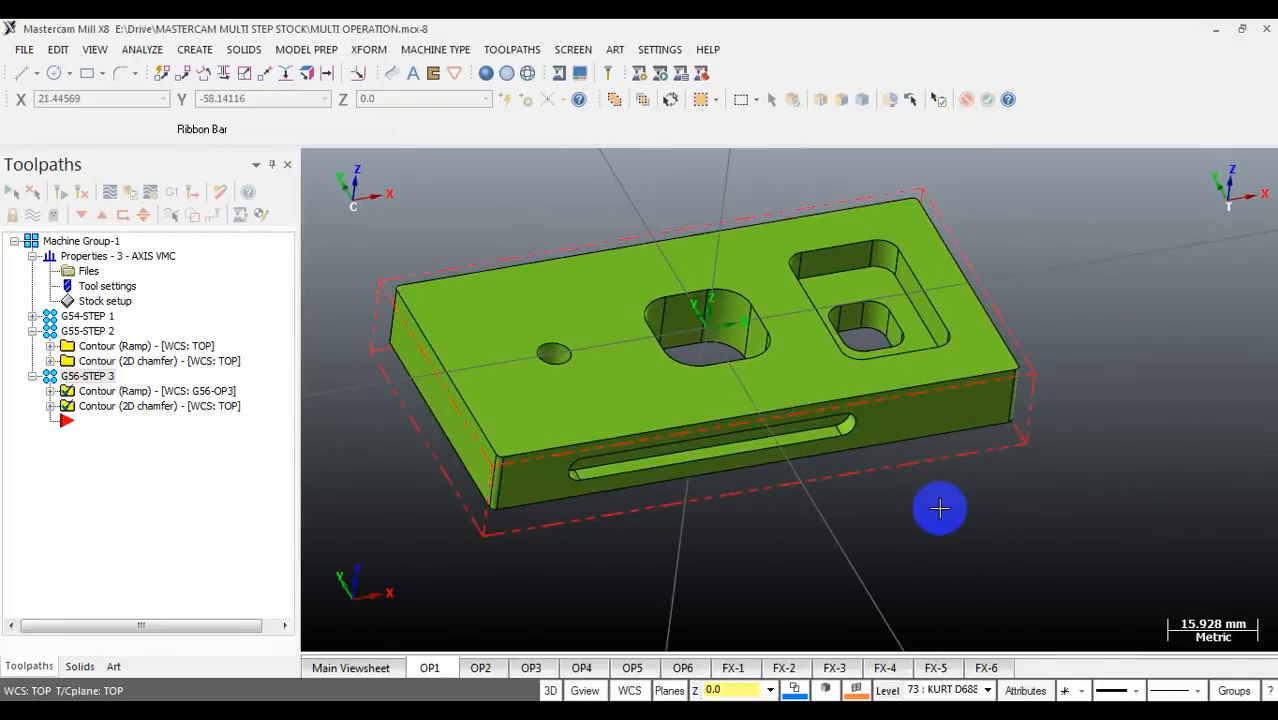
Step: Examine the machined block's top face, with its round hole, through-pocket and stepped pocket, and the slot in its front side
scroll(937, 508, "down", 1)
middle_click_drag(930, 508, 969, 501)
scroll(975, 499, "up", 2)
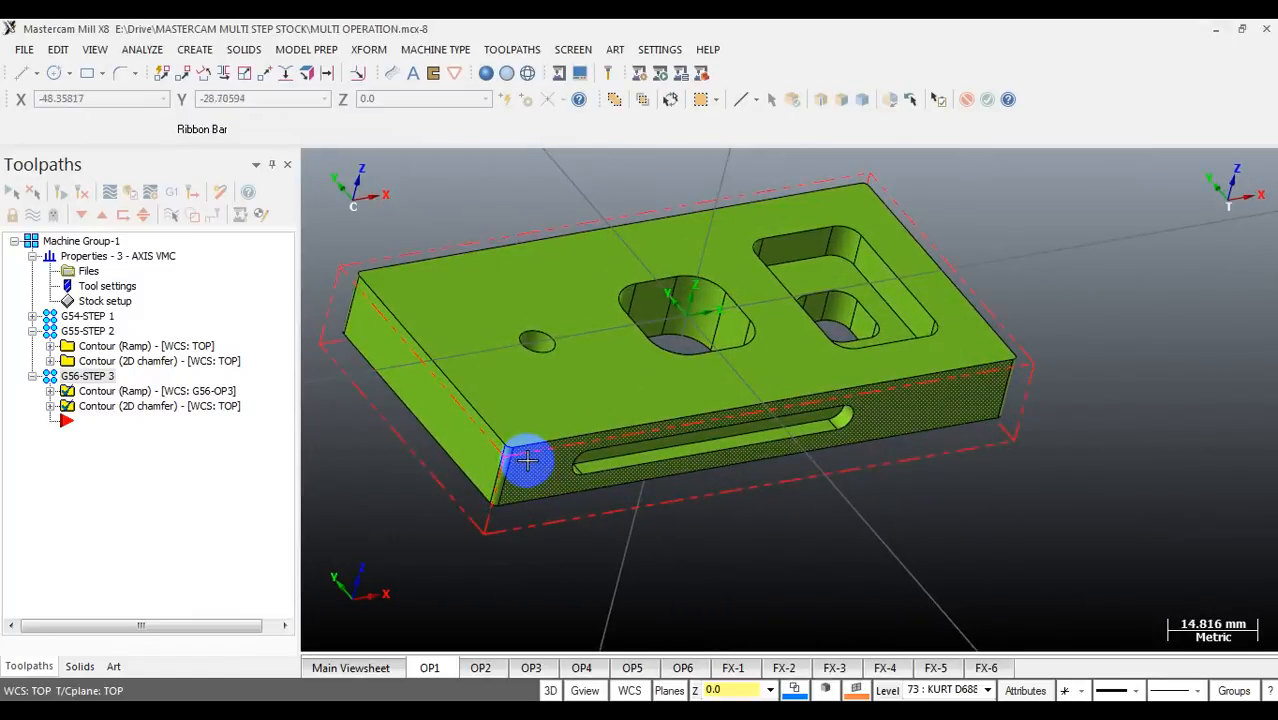
scroll(753, 371, "down", 4)
scroll(508, 322, "up", 4)
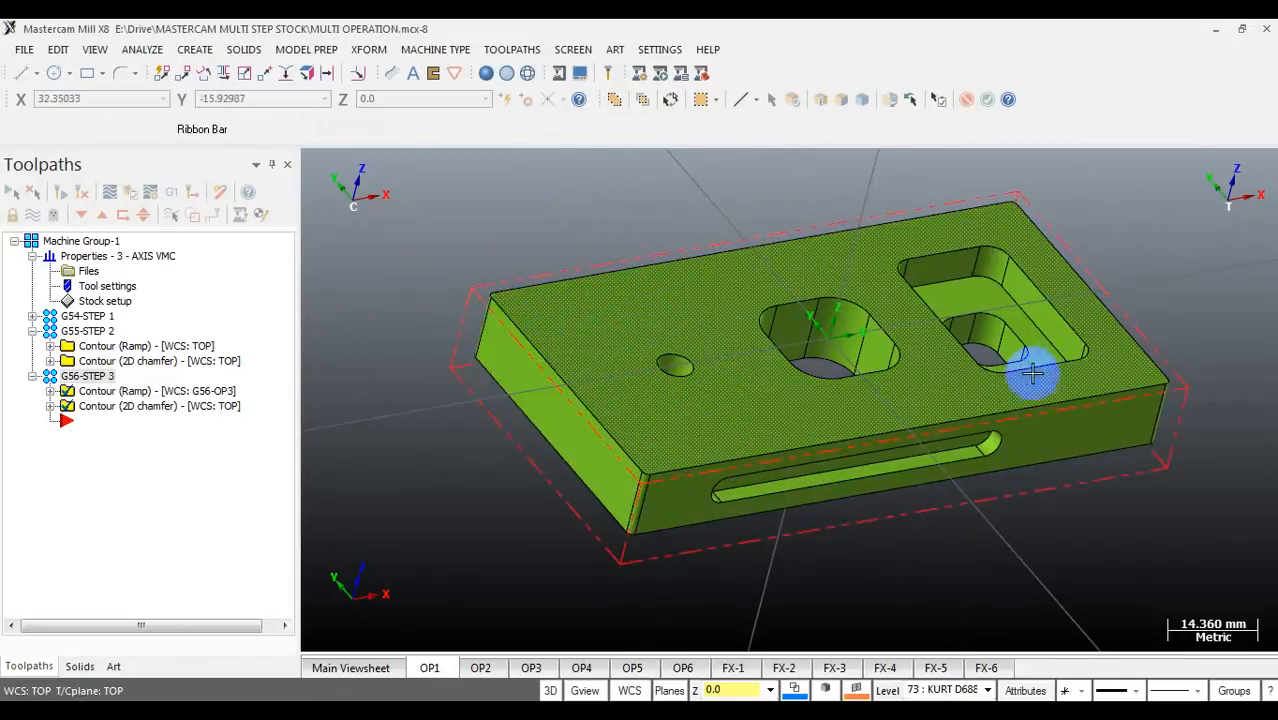
middle_click_drag(1044, 372, 1074, 388)
scroll(1084, 397, "up", 2)
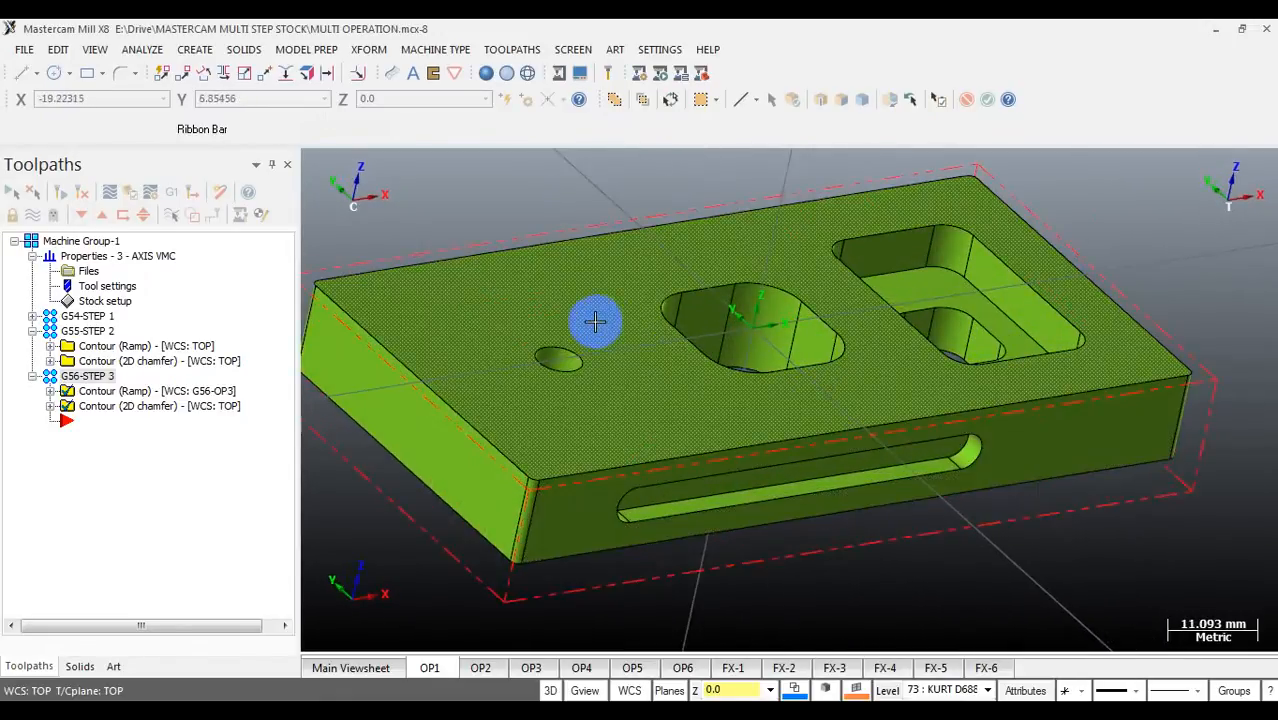
scroll(596, 322, "down", 1)
middle_click_drag(674, 337, 852, 388)
left_click(807, 372)
middle_click_drag(747, 308, 580, 385)
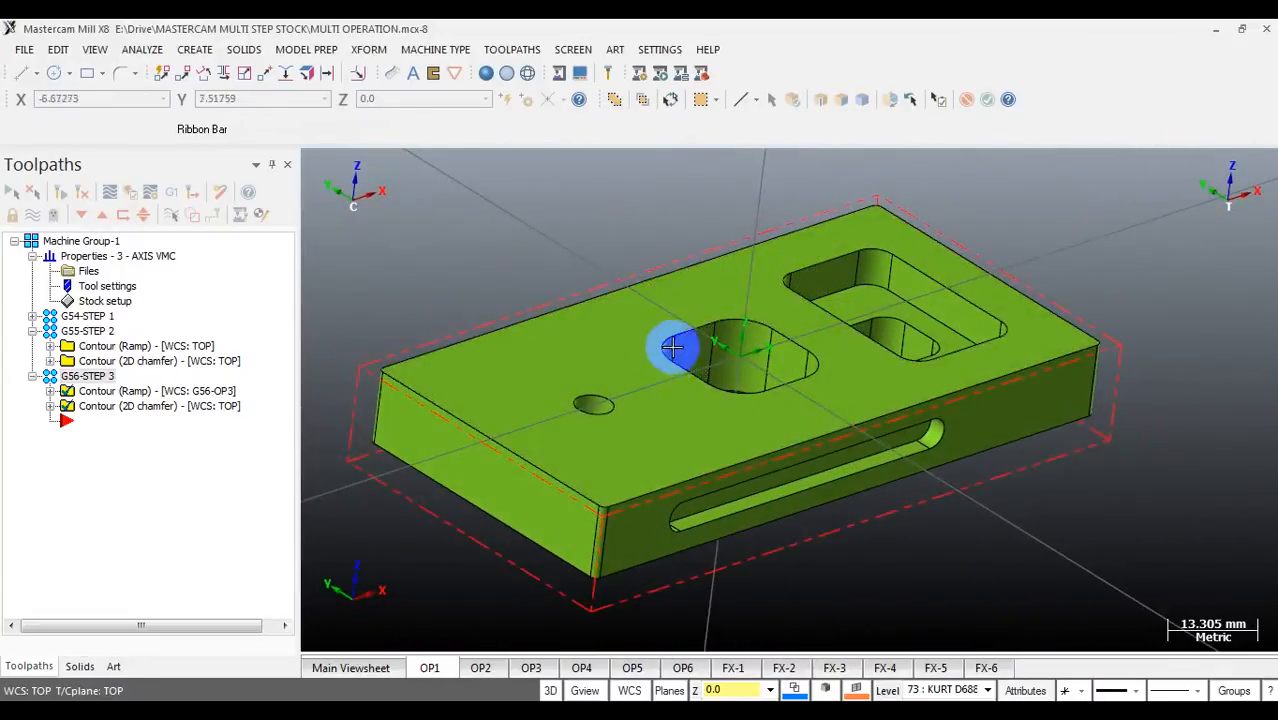
scroll(676, 345, "up", 1)
middle_click_drag(707, 280, 756, 257)
scroll(756, 257, "down", 1)
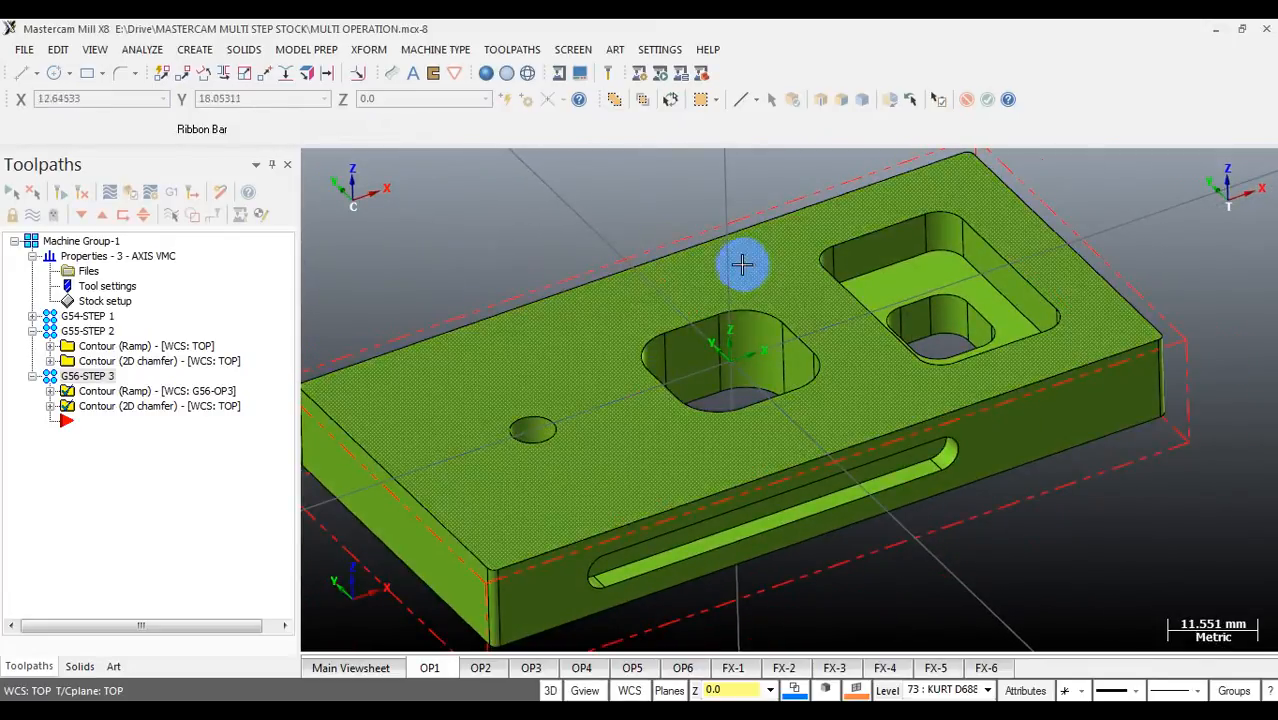
scroll(771, 302, "down", 1)
scroll(850, 334, "down", 1)
Step: Inspect the block's underside, where the hole and pockets break through, and its slotted side face
middle_click_drag(688, 448, 568, 406)
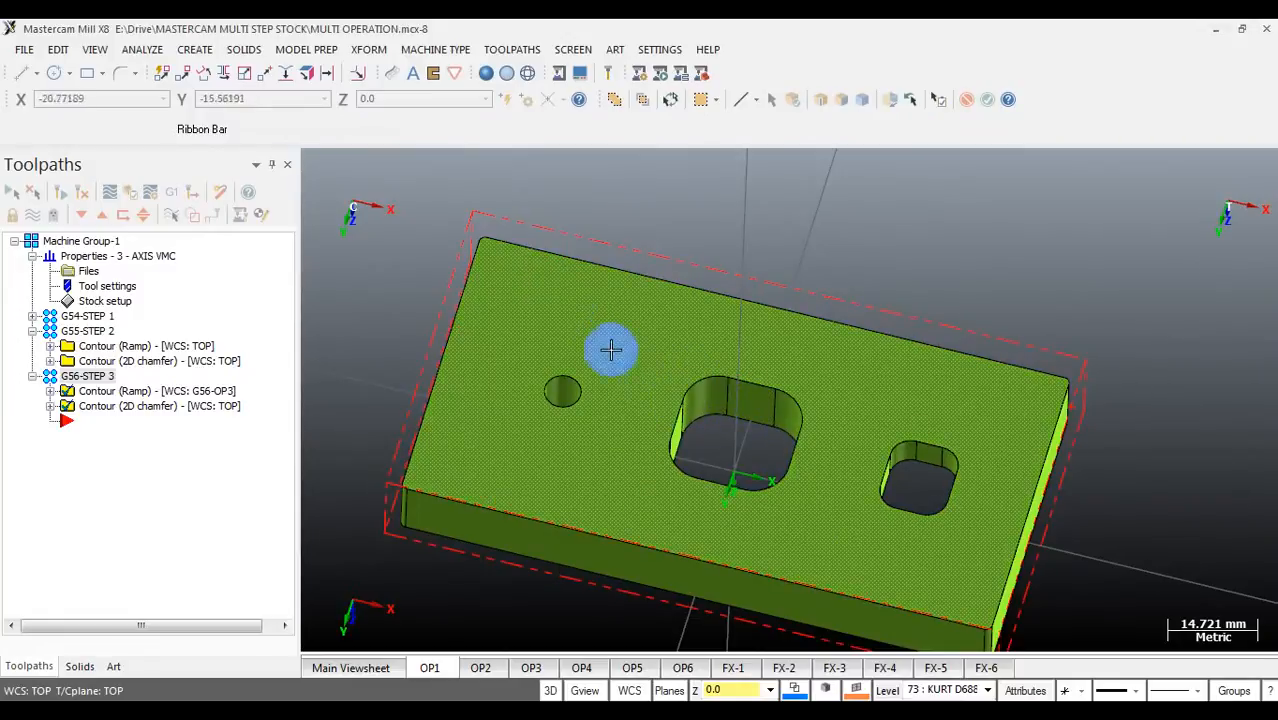
middle_click_drag(651, 368, 774, 459)
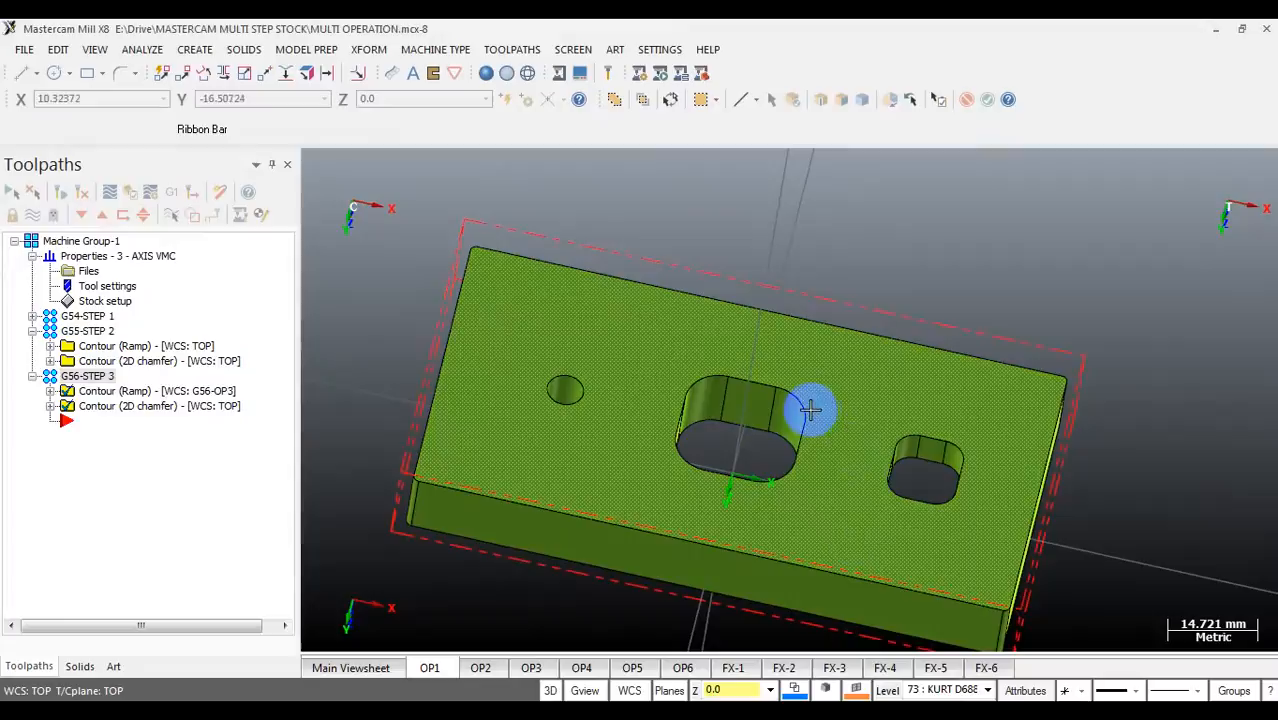
middle_click_drag(787, 385, 715, 305)
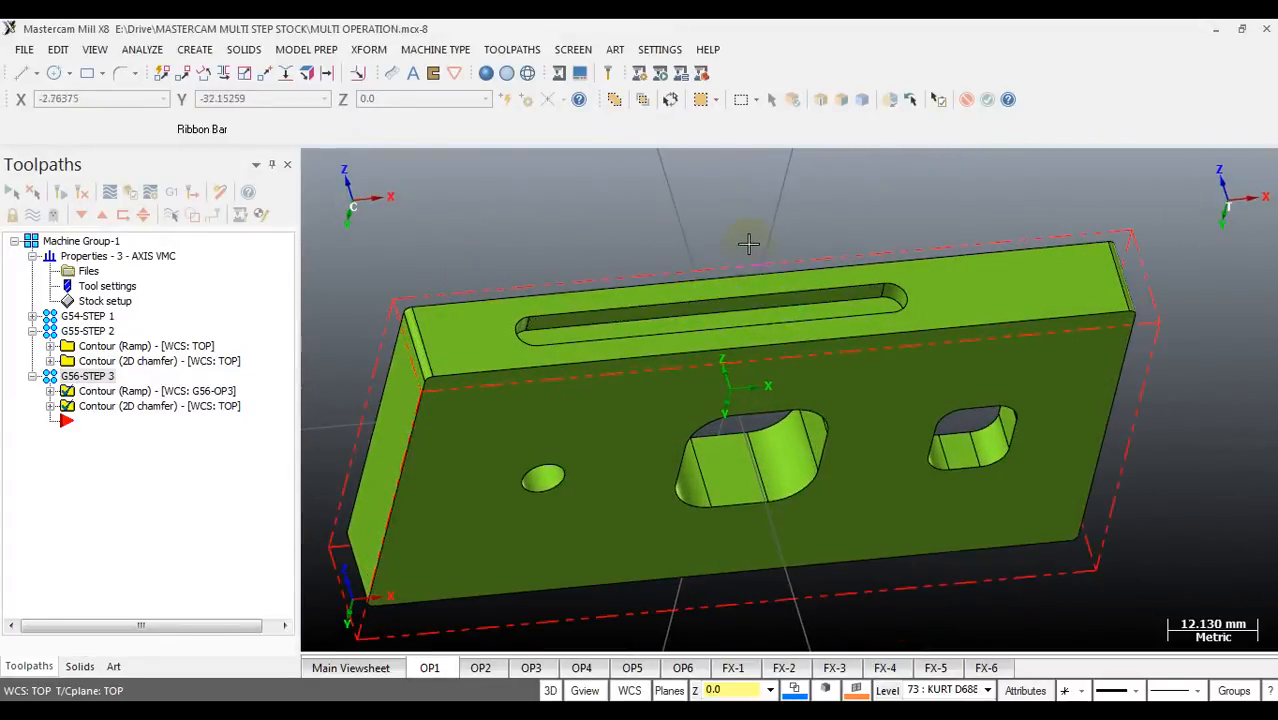
scroll(587, 246, "down", 2)
scroll(569, 290, "up", 6)
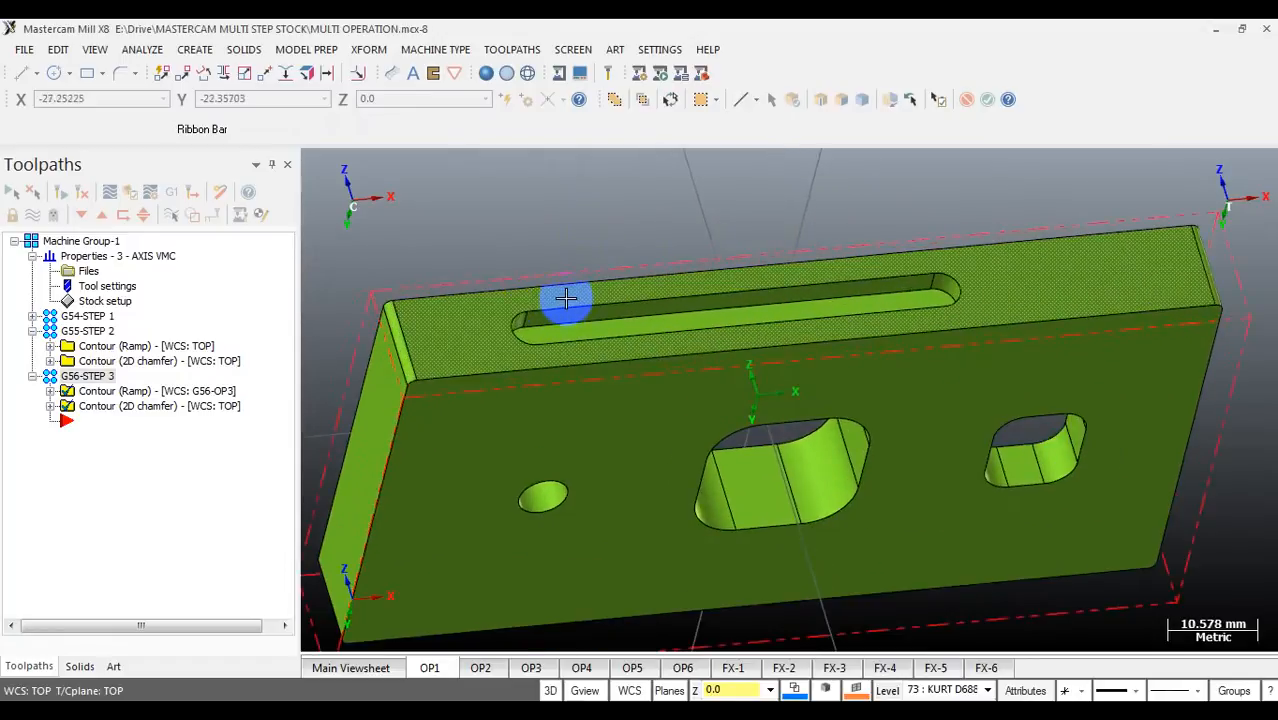
scroll(690, 310, "down", 2)
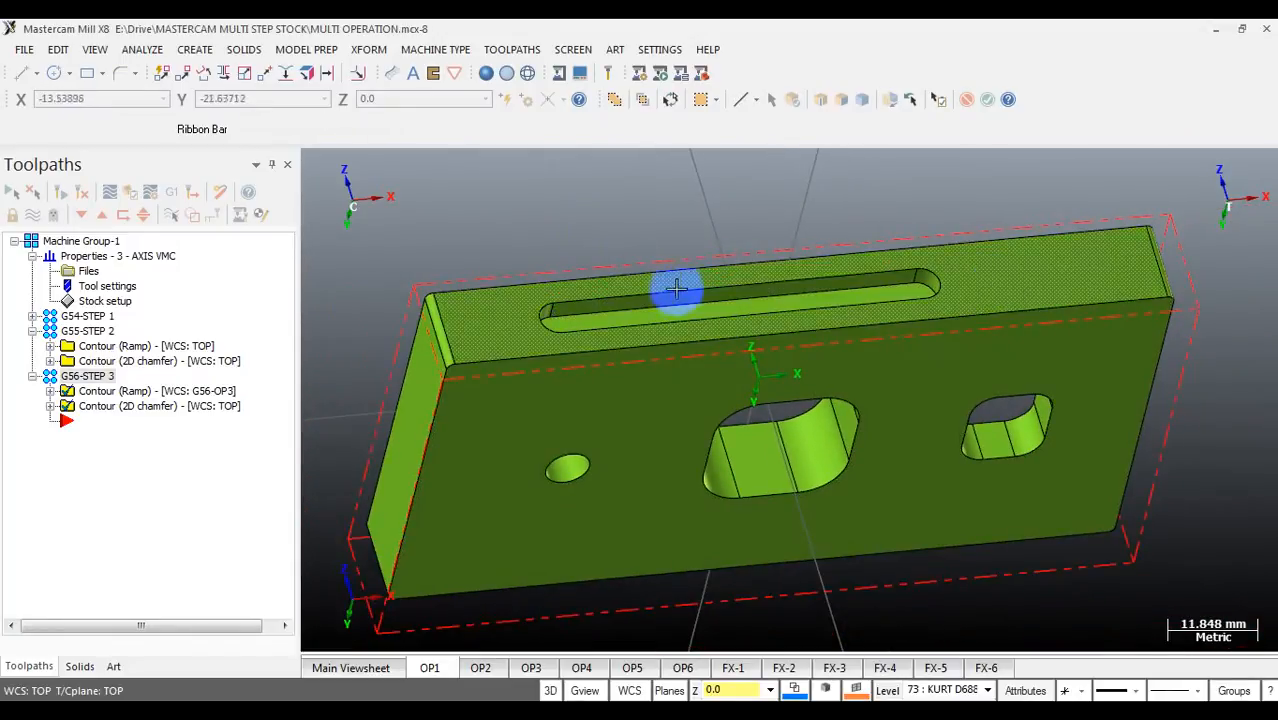
scroll(688, 284, "down", 2)
middle_click_drag(732, 231, 797, 352)
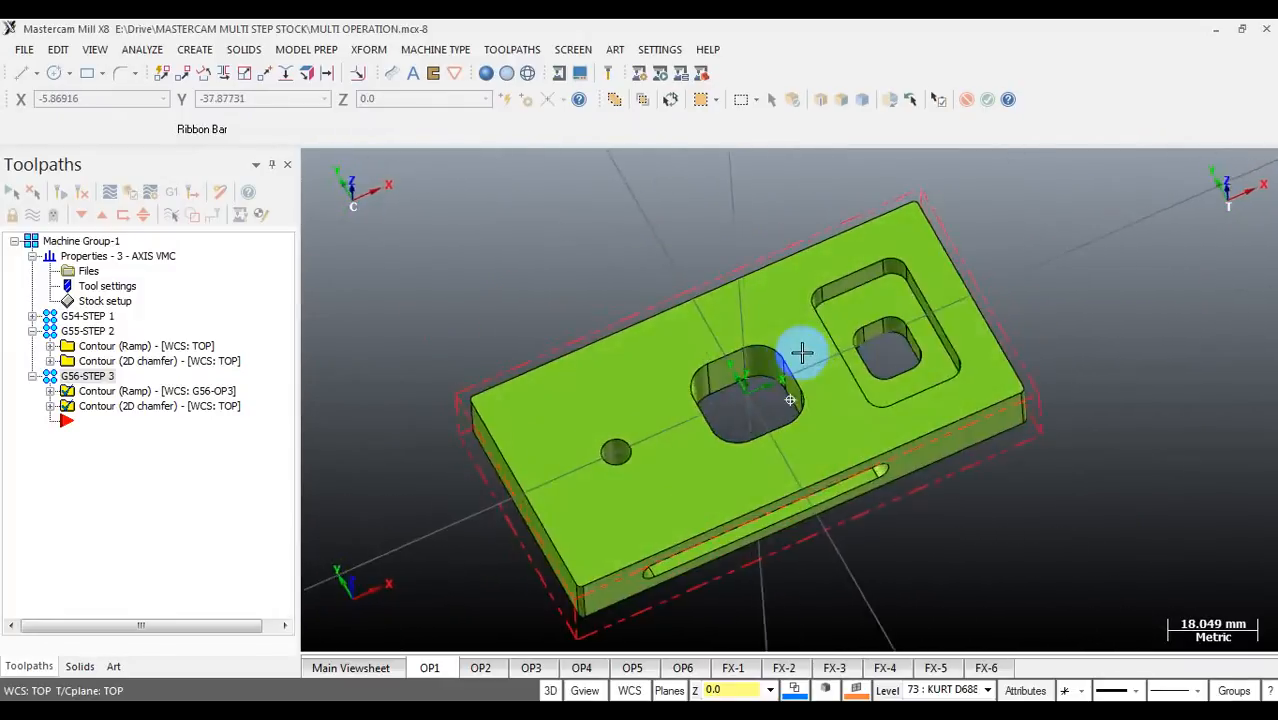
Step: Unhide the vises and the other part setups around the block and view the complete three-fixture layout
scroll(427, 224, "down", 1)
scroll(594, 278, "down", 2)
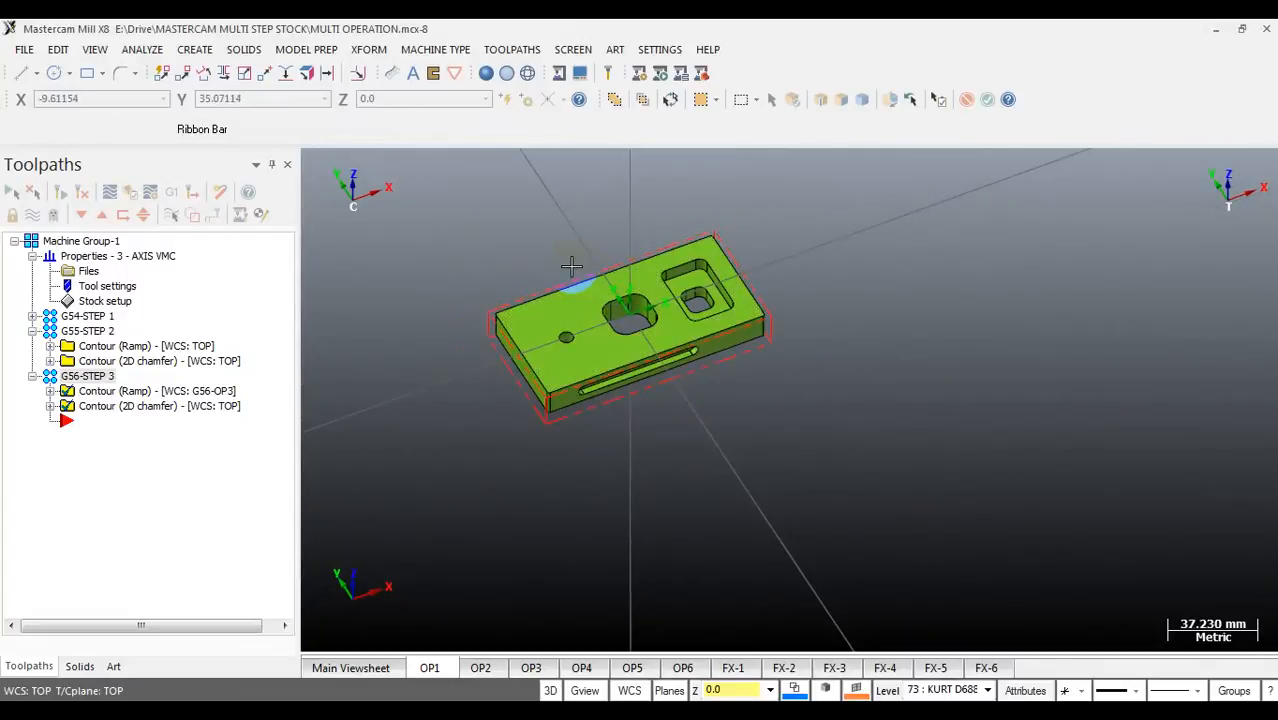
scroll(593, 205, "down", 1)
scroll(595, 207, "up", 1)
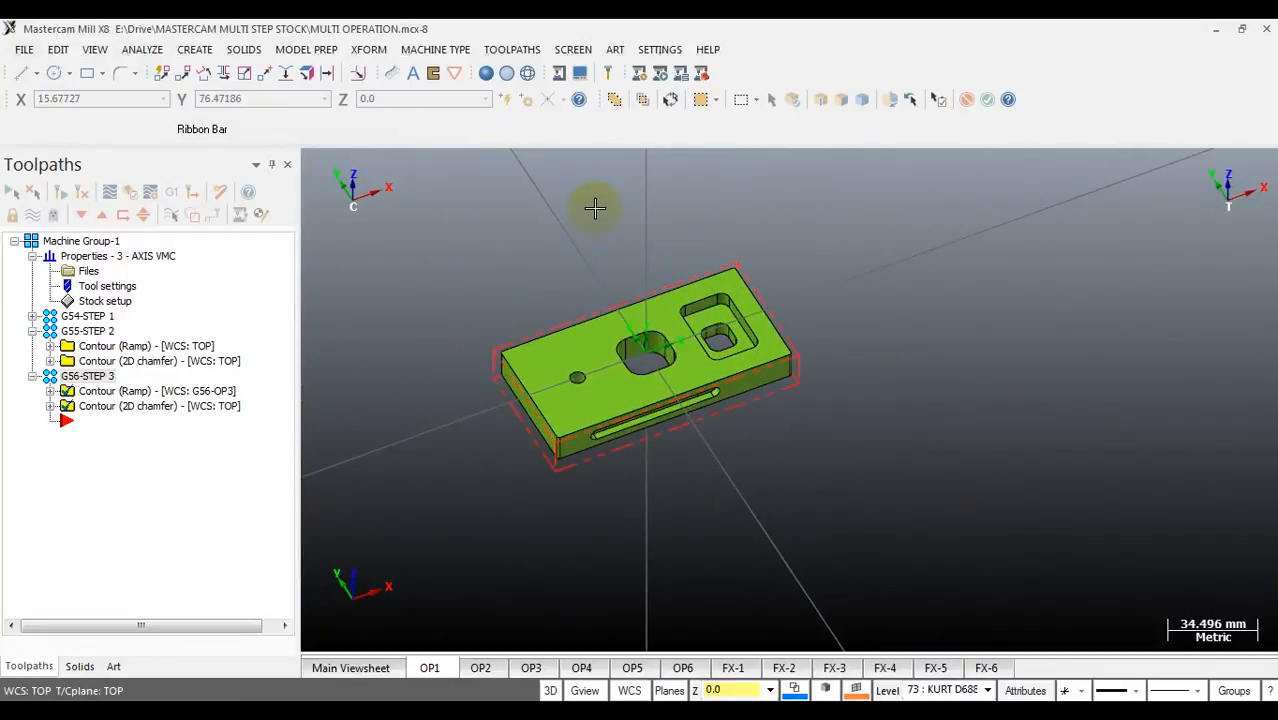
key("alt+e")
scroll(613, 318, "down", 5)
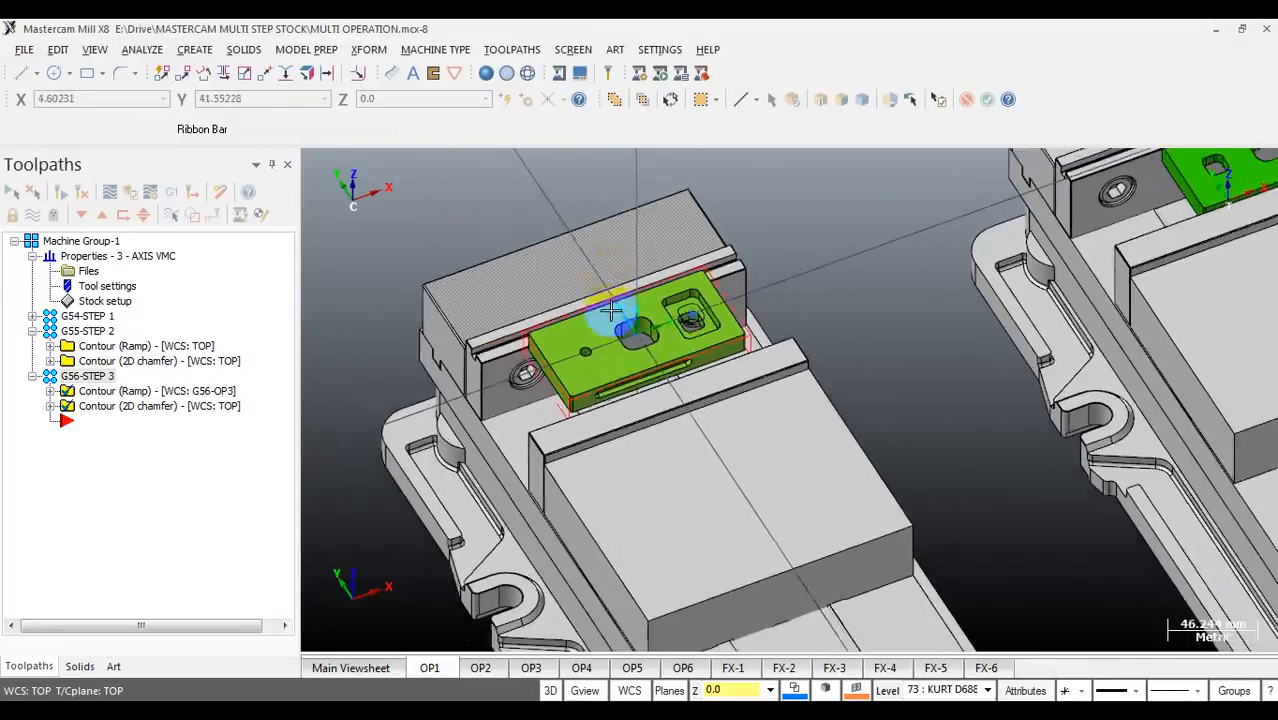
middle_click_drag(762, 345, 818, 310)
scroll(820, 290, "up", 1)
scroll(554, 243, "down", 2)
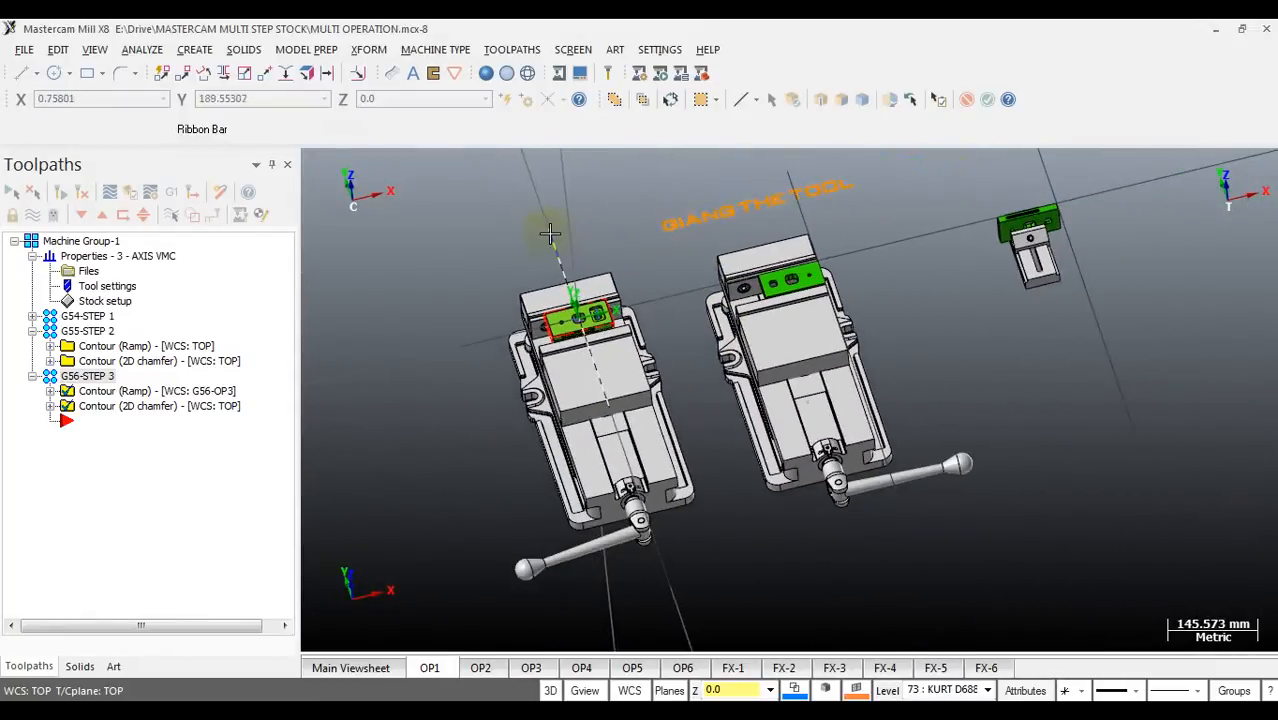
scroll(604, 251, "down", 1)
scroll(604, 251, "up", 1)
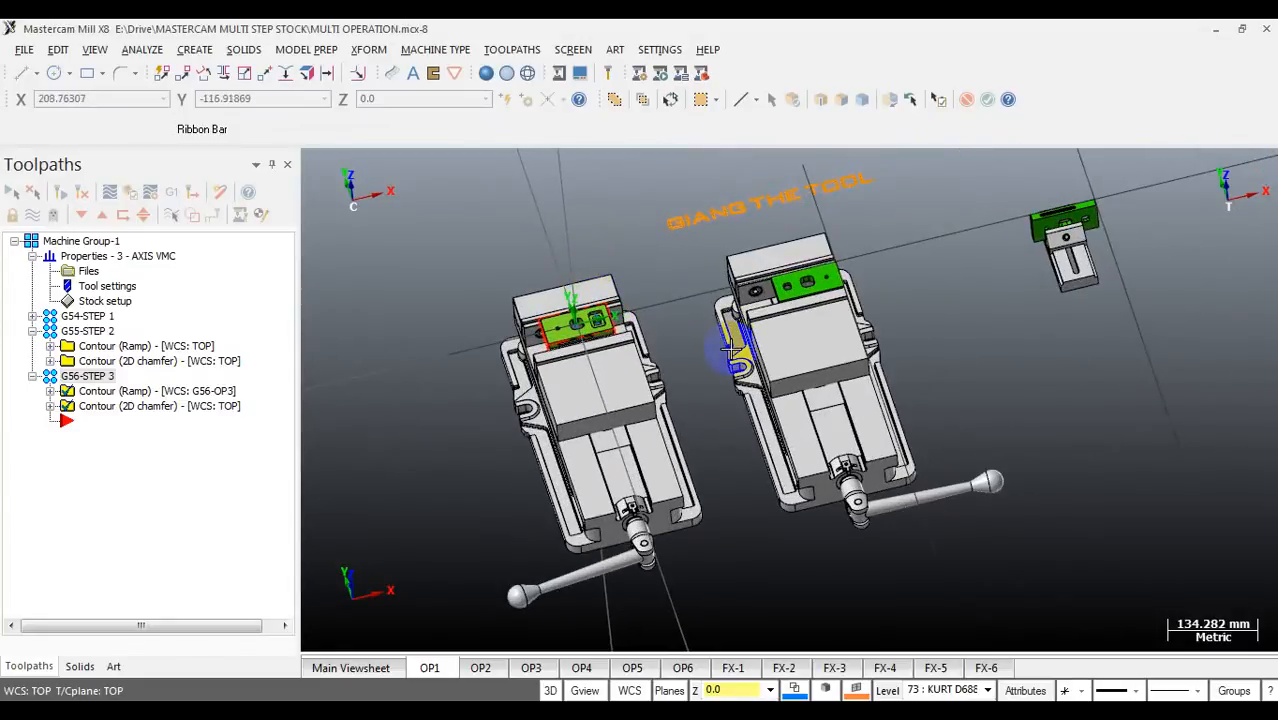
Step: Review the origins and work offsets of the TOP, G55-OP2, G56-OP3, G57-OP4 and G58-OP5 planes in the Plane Manager, then close it
right_click(905, 468)
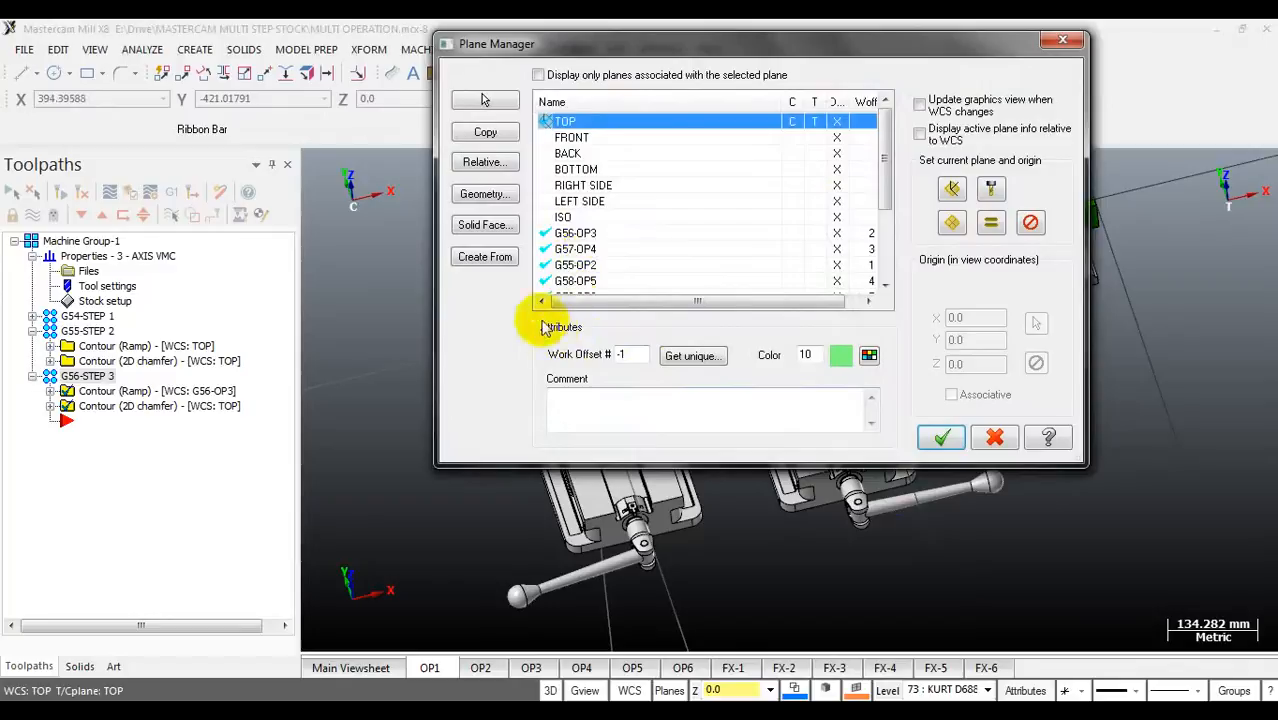
left_click(640, 234)
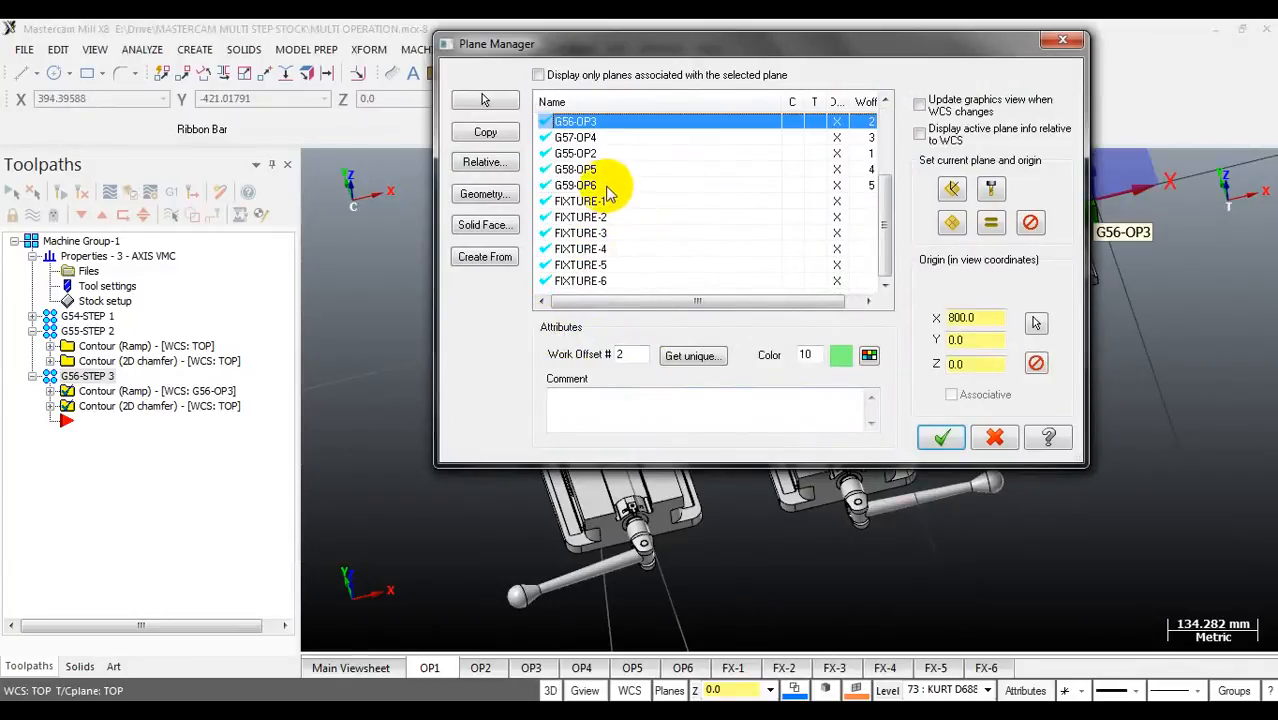
left_click(612, 140)
scroll(620, 165, "up", 3)
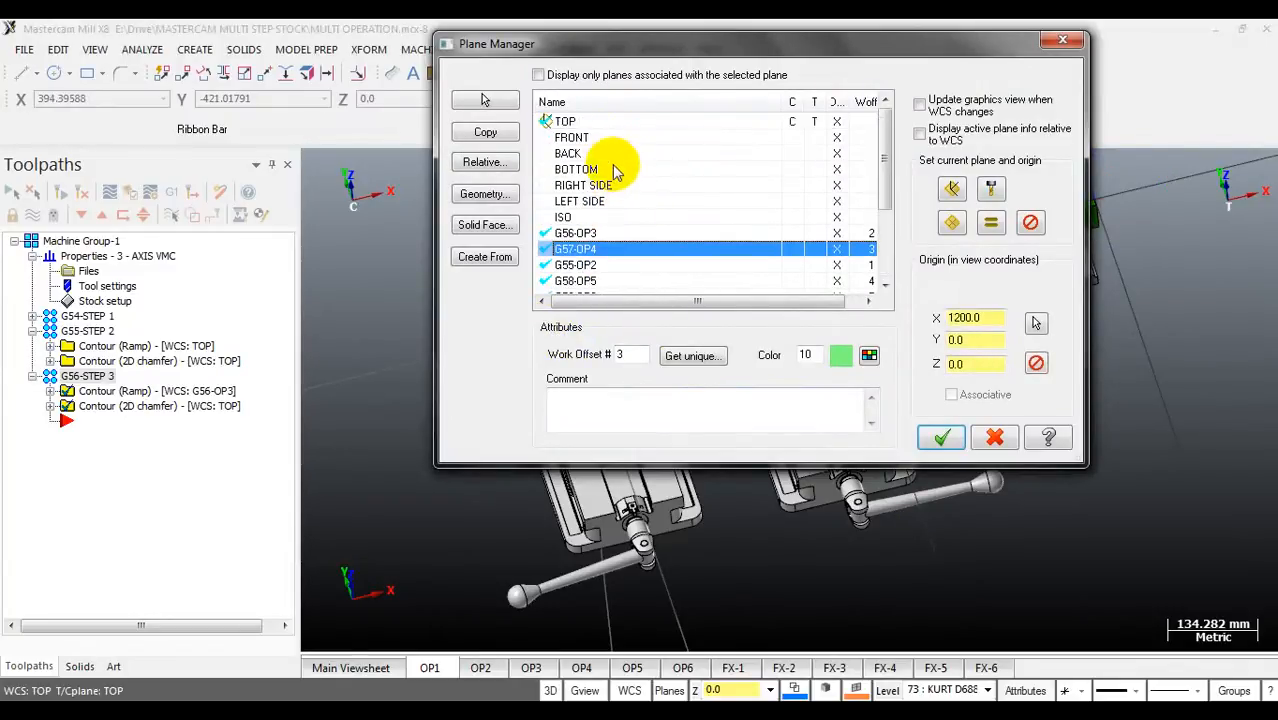
left_click(612, 121)
scroll(615, 150, "down", 2)
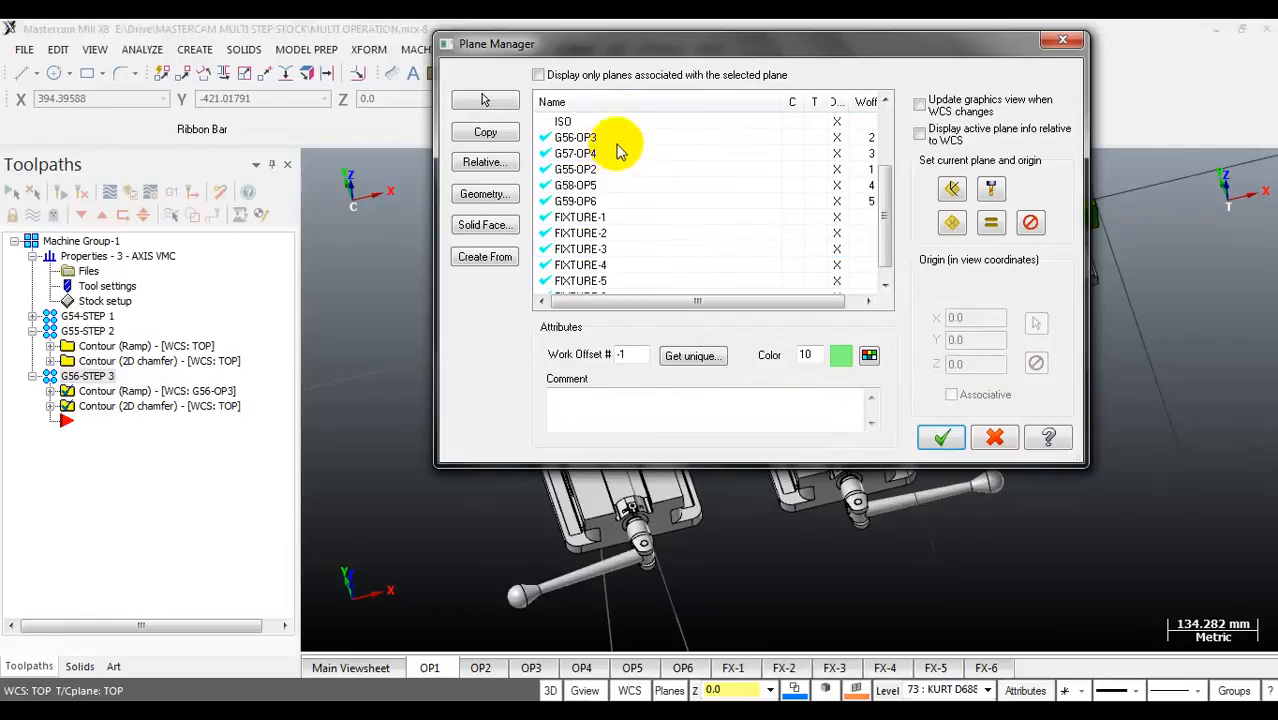
left_click(613, 139)
left_click(609, 154)
left_click(606, 169)
left_click(602, 187)
left_click(606, 169)
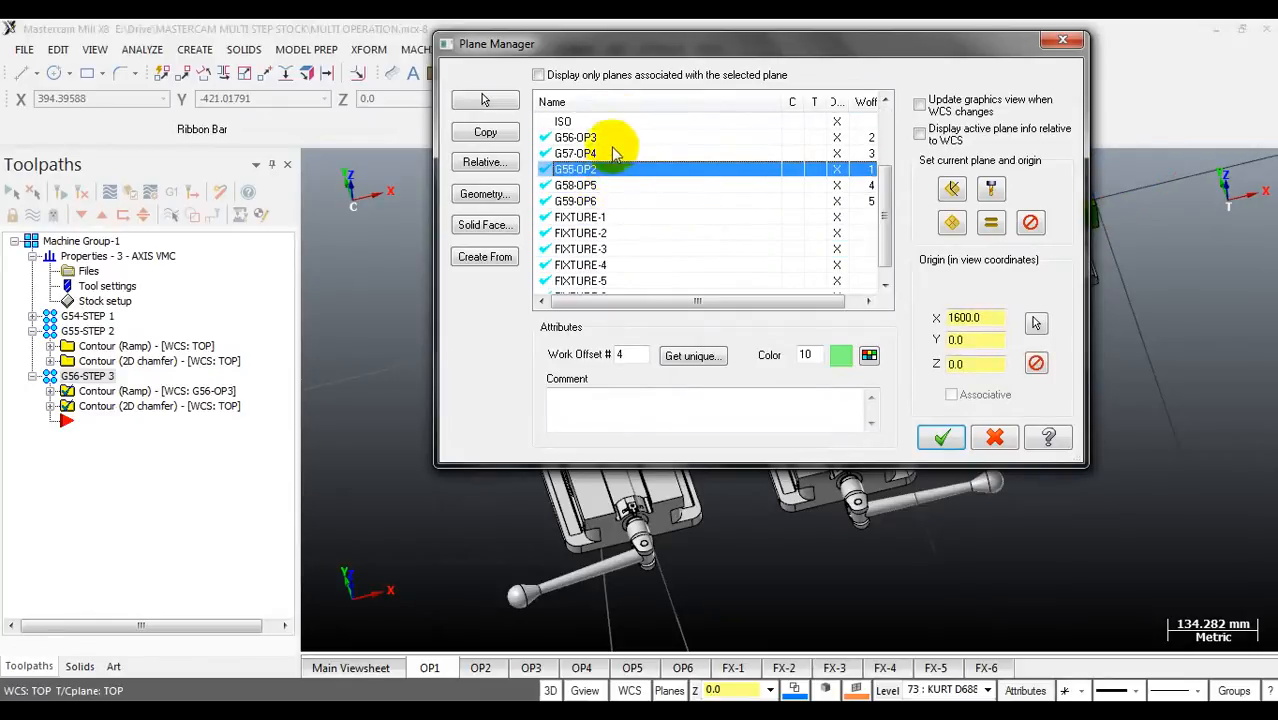
left_click(613, 139)
left_click(1062, 41)
Step: Examine how the part is clamped in each of the three vises, including the upright part in the small third vise
scroll(624, 385, "down", 1)
scroll(540, 365, "up", 2)
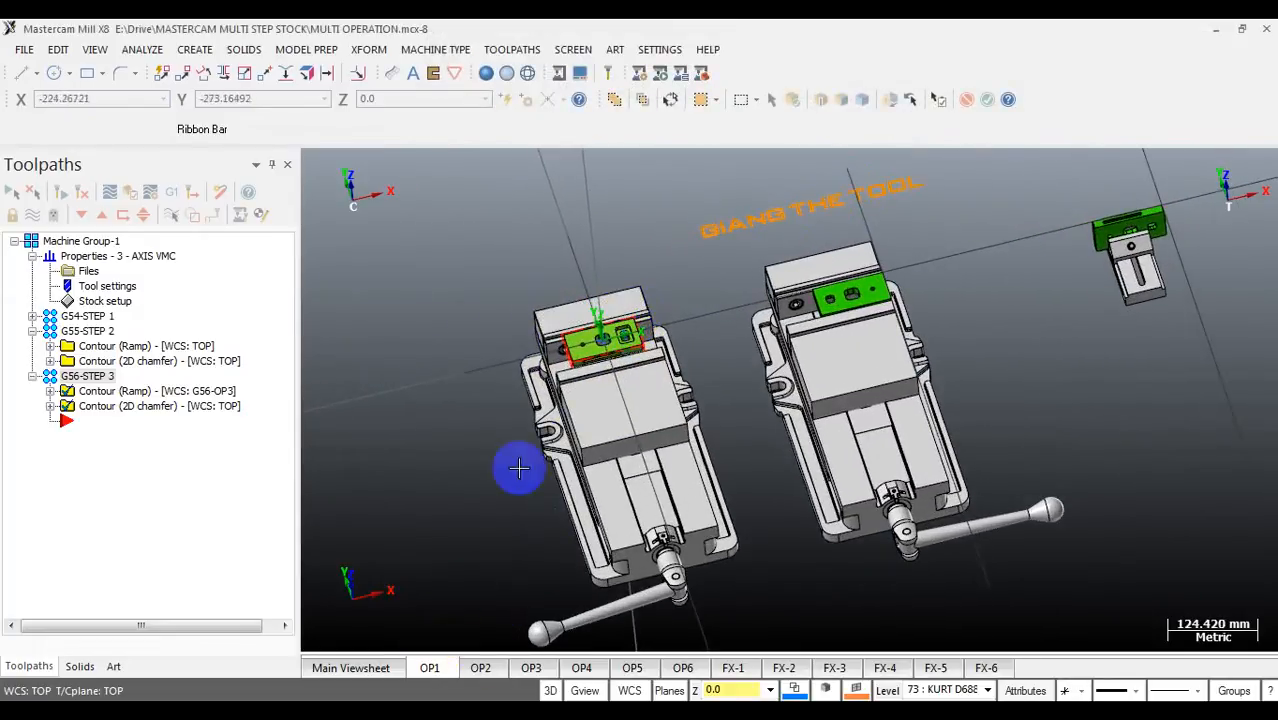
scroll(519, 469, "down", 1)
scroll(594, 338, "up", 9)
scroll(594, 338, "down", 7)
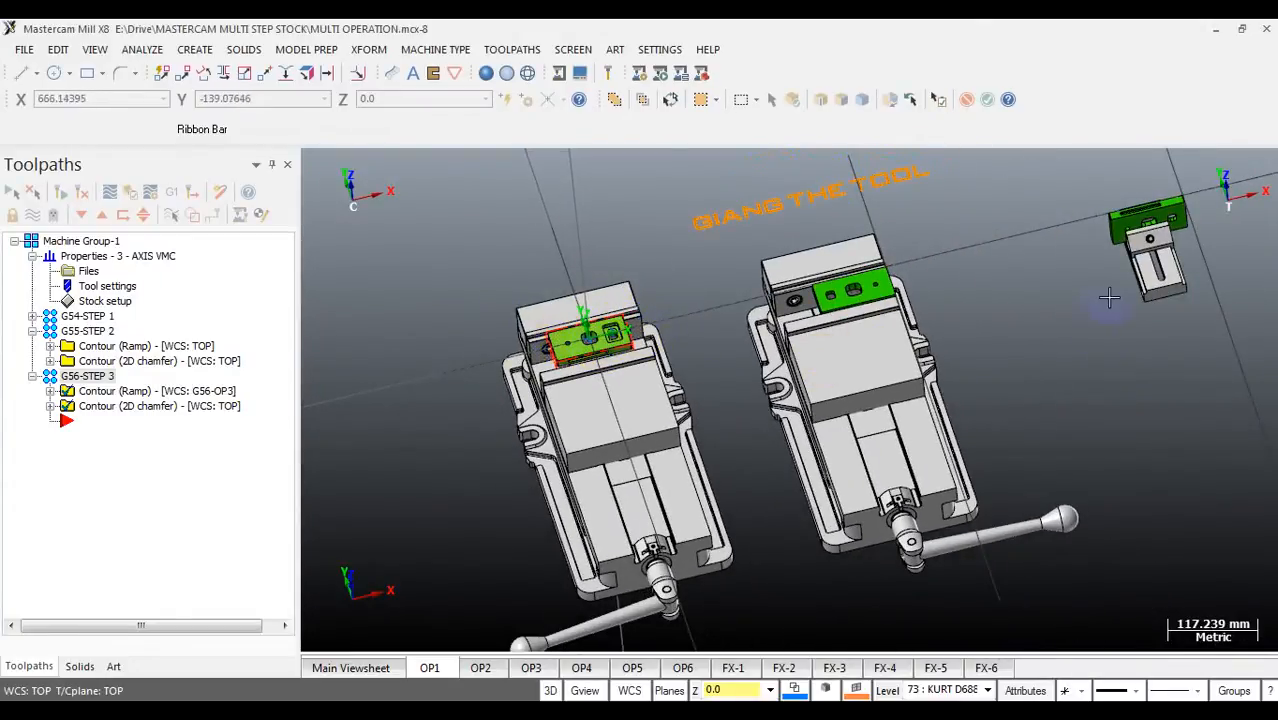
scroll(530, 320, "up", 3)
scroll(547, 314, "down", 1)
scroll(533, 315, "down", 1)
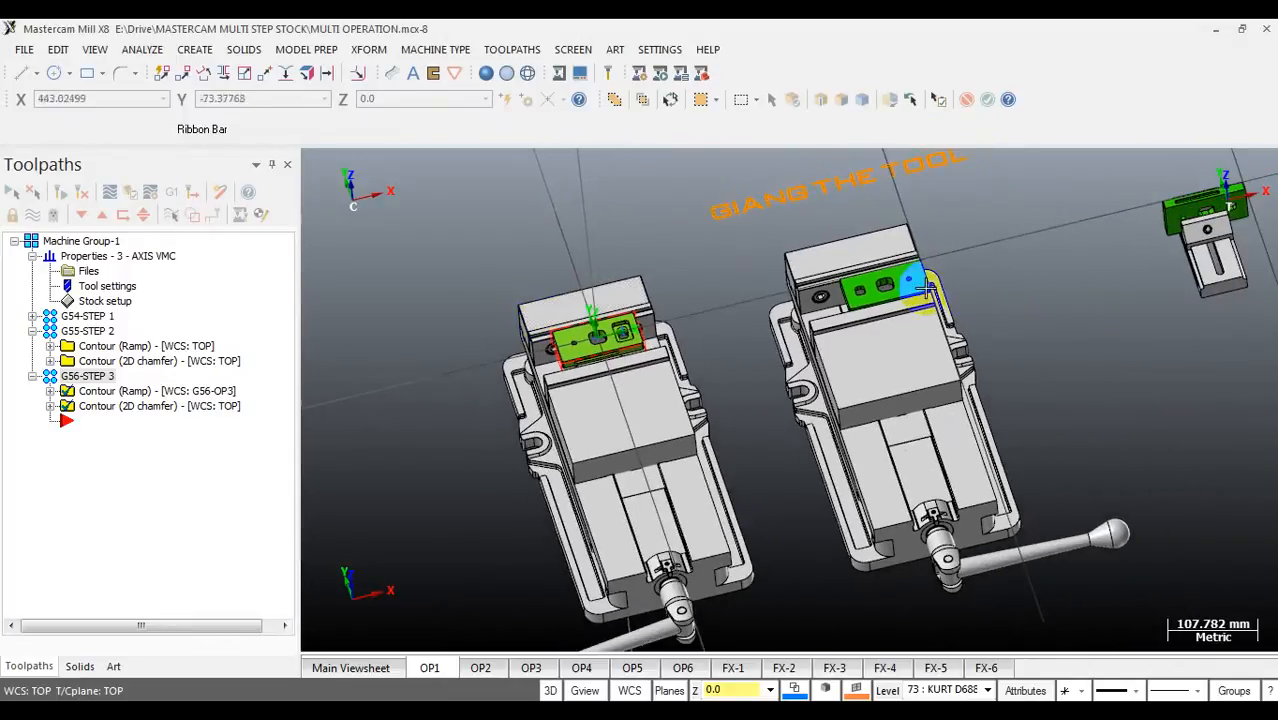
scroll(1000, 290, "down", 1)
scroll(932, 320, "up", 4)
scroll(1093, 322, "up", 2)
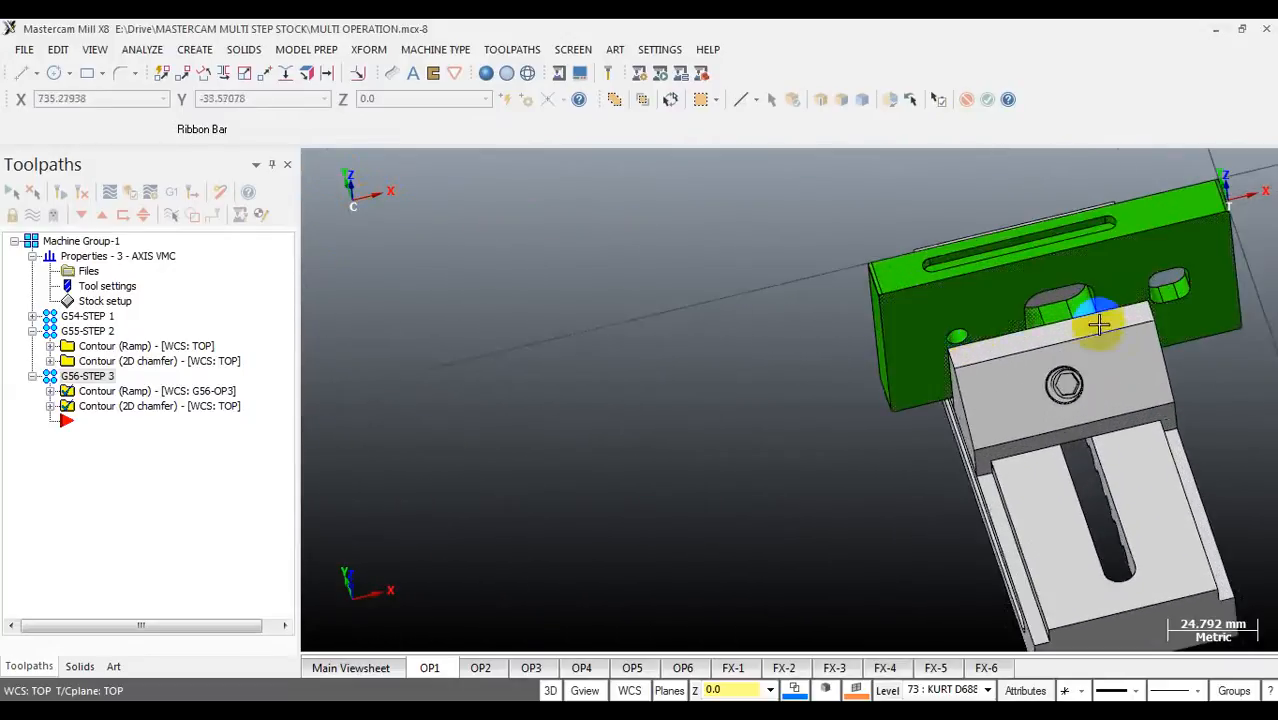
scroll(1093, 300, "down", 2)
scroll(1093, 280, "down", 5)
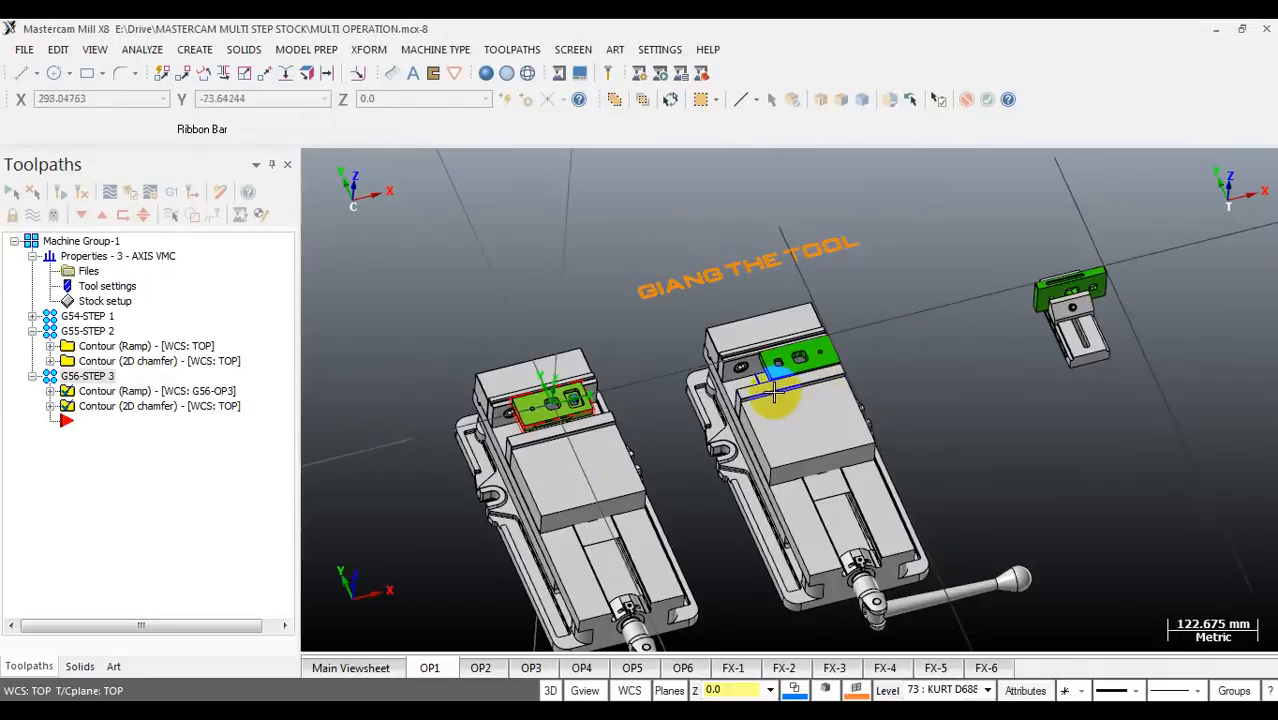
Step: Compare the part's orientation in the first vise with that of the flipped part in the second vise
scroll(505, 430, "up", 4)
scroll(559, 365, "up", 4)
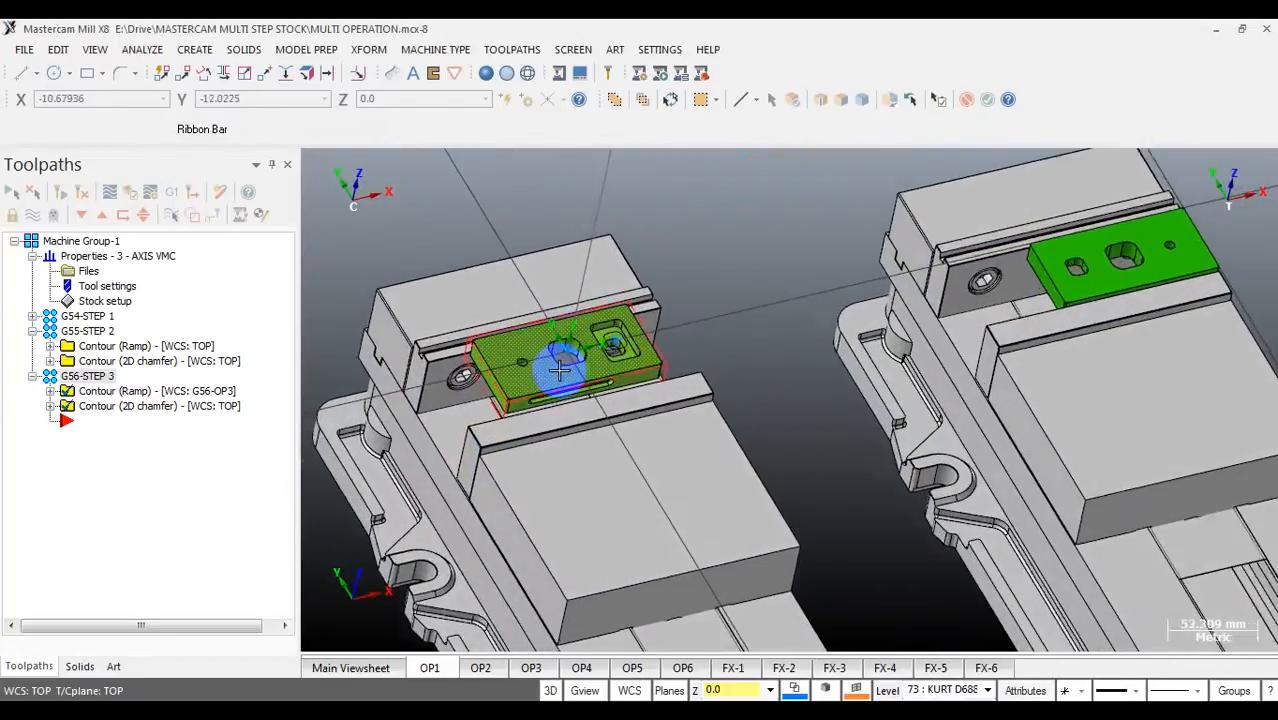
scroll(637, 357, "down", 3)
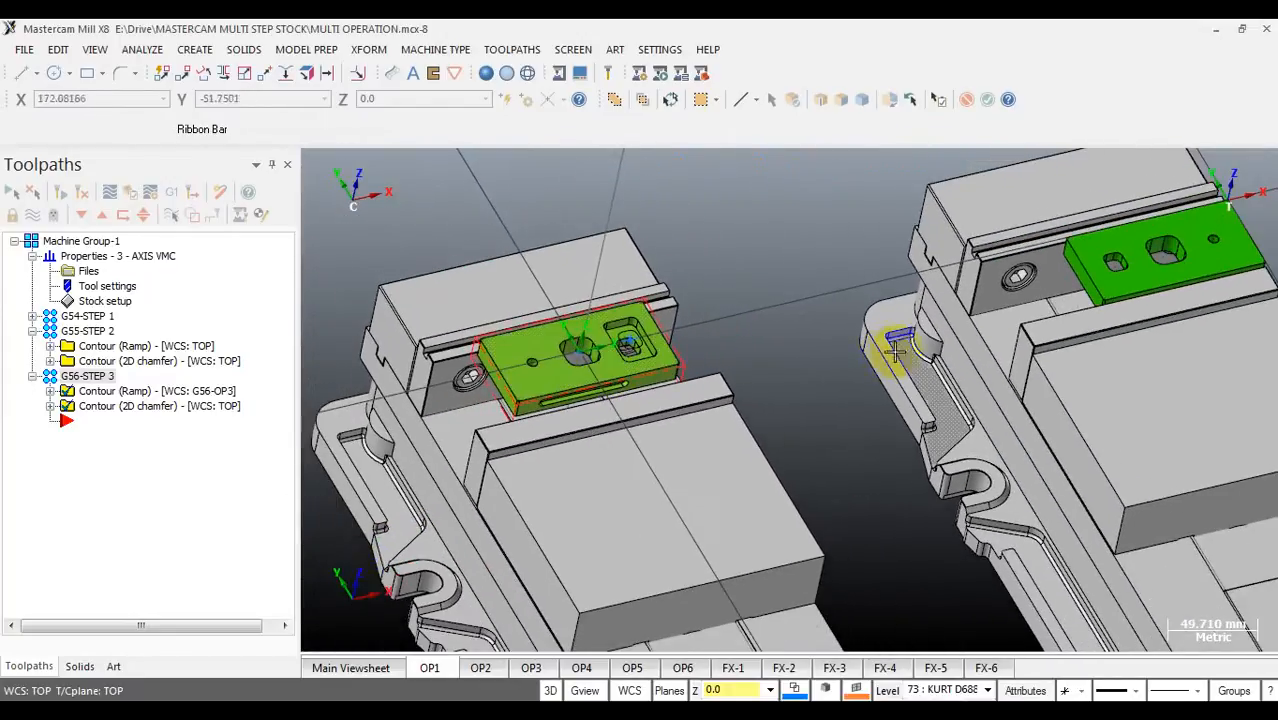
scroll(628, 357, "down", 1)
scroll(550, 357, "up", 3)
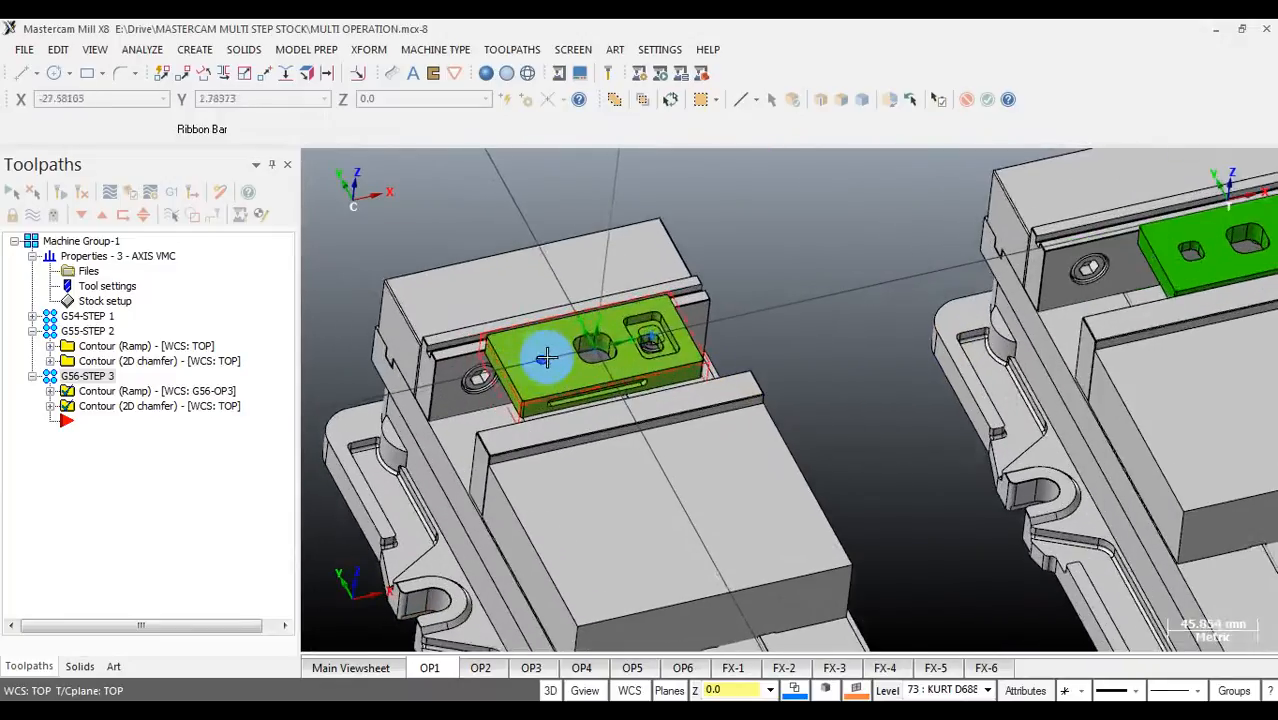
scroll(537, 407, "down", 1)
scroll(537, 407, "down", 3)
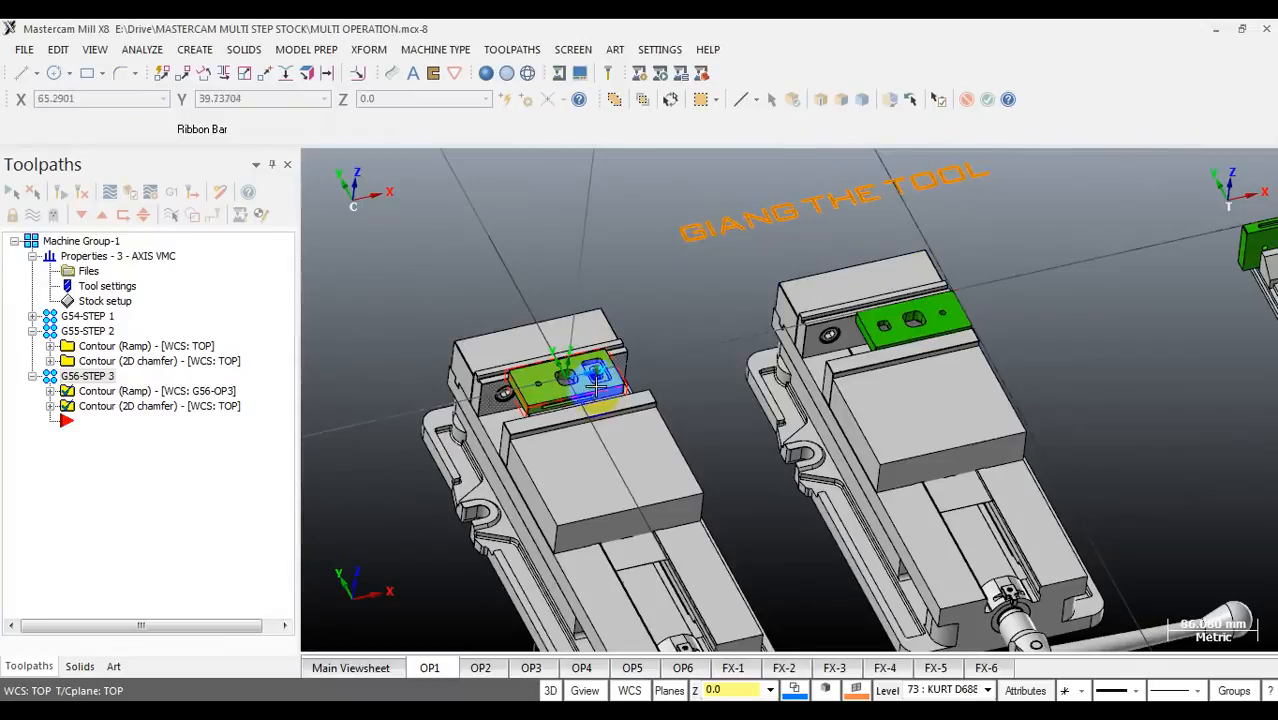
scroll(596, 385, "down", 1)
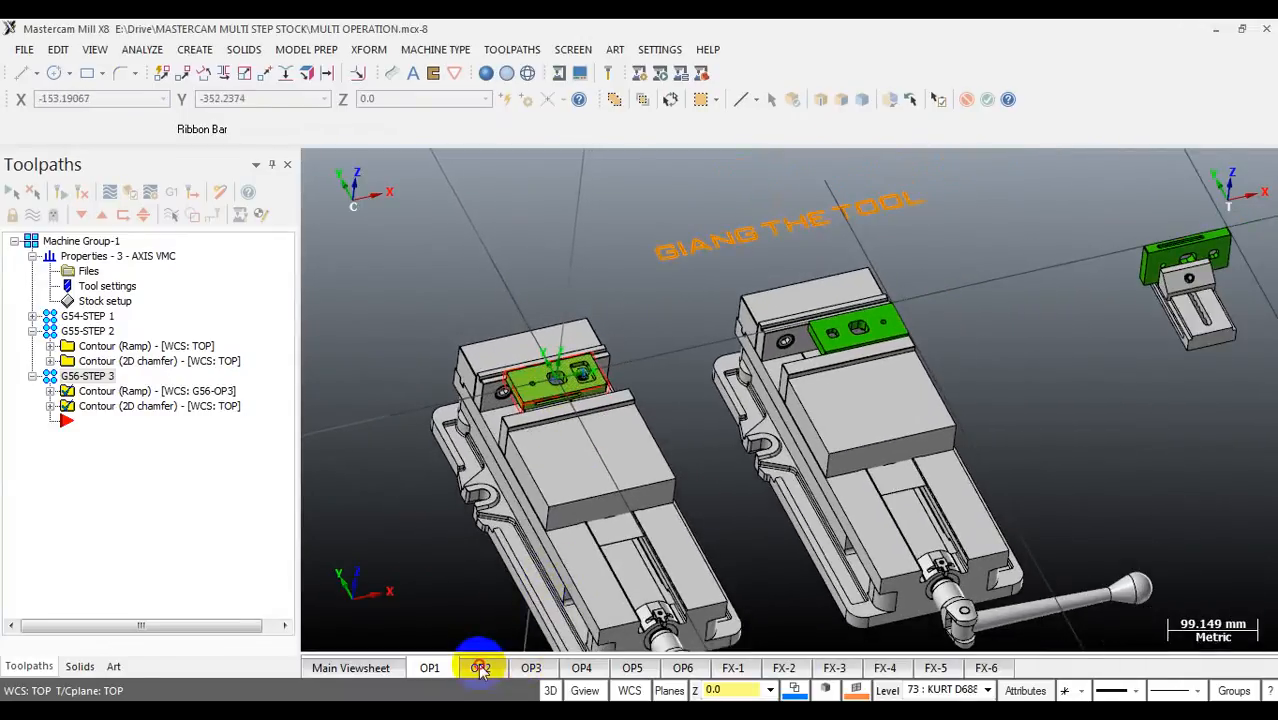
Step: Switch to the OP2 viewsheet and inspect the work origin at the corner of the second vise's part
left_click(481, 668)
scroll(805, 422, "up", 6)
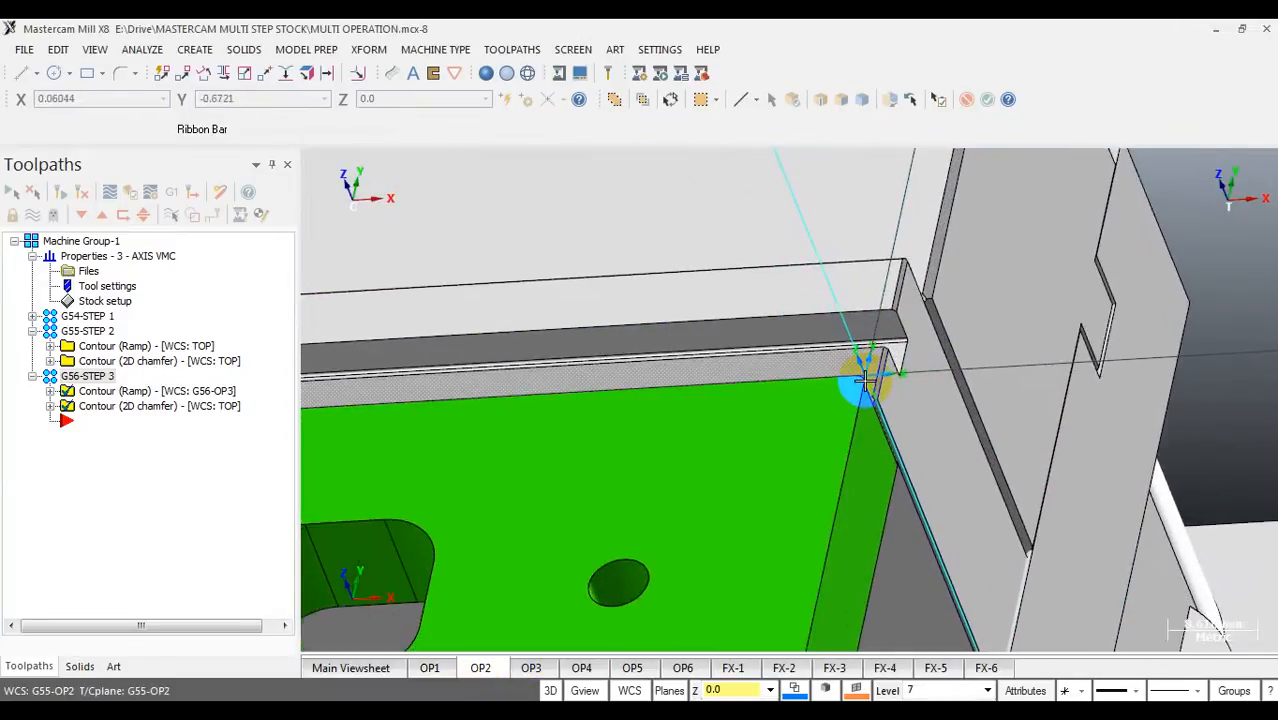
scroll(832, 366, "down", 6)
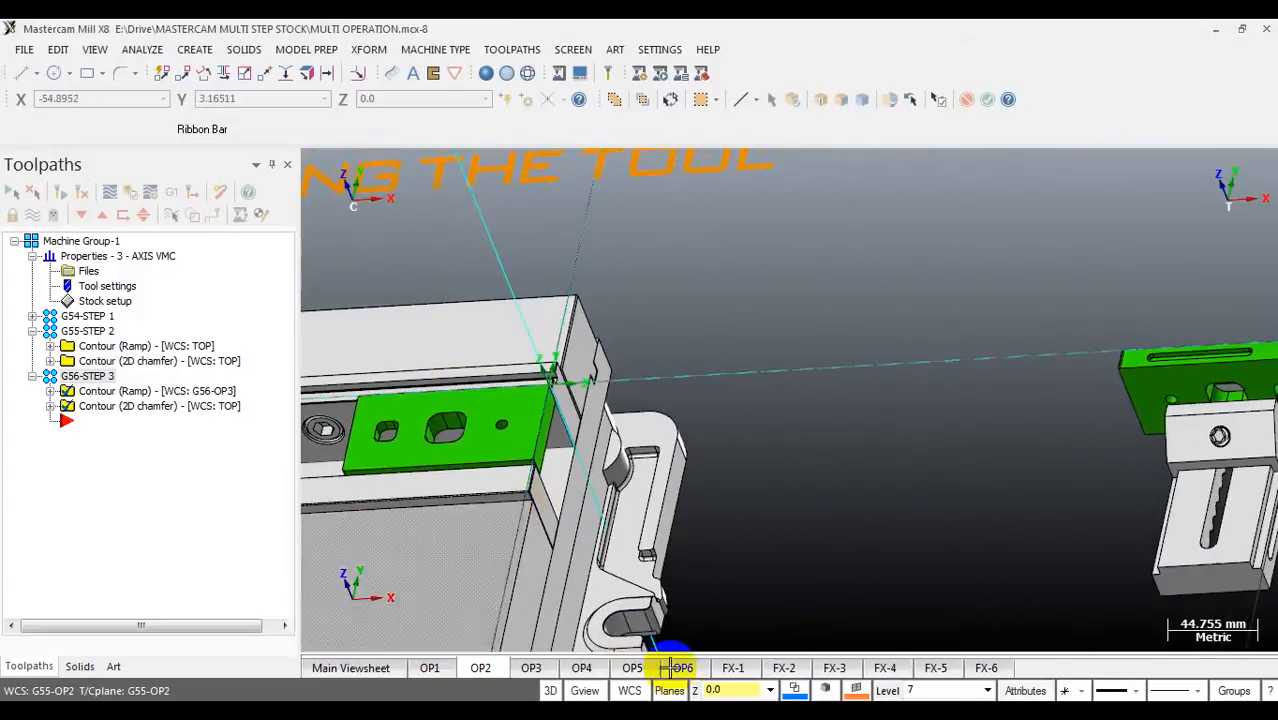
Step: Switch to the OP3 viewsheet and inspect the work origin on the upright part and its place in the layout
left_click(533, 670)
scroll(940, 275, "up", 4)
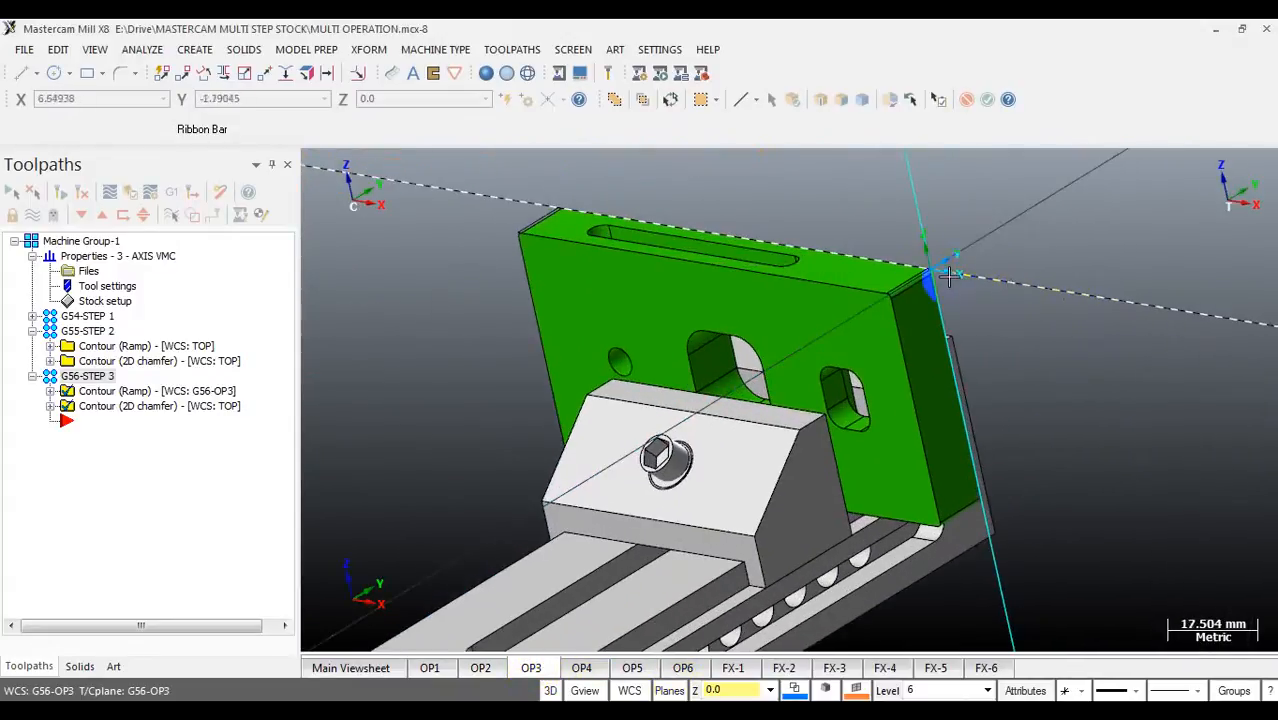
middle_click_drag(845, 328, 1084, 357)
scroll(1013, 385, "down", 3)
scroll(1083, 357, "down", 4)
scroll(1083, 357, "down", 2)
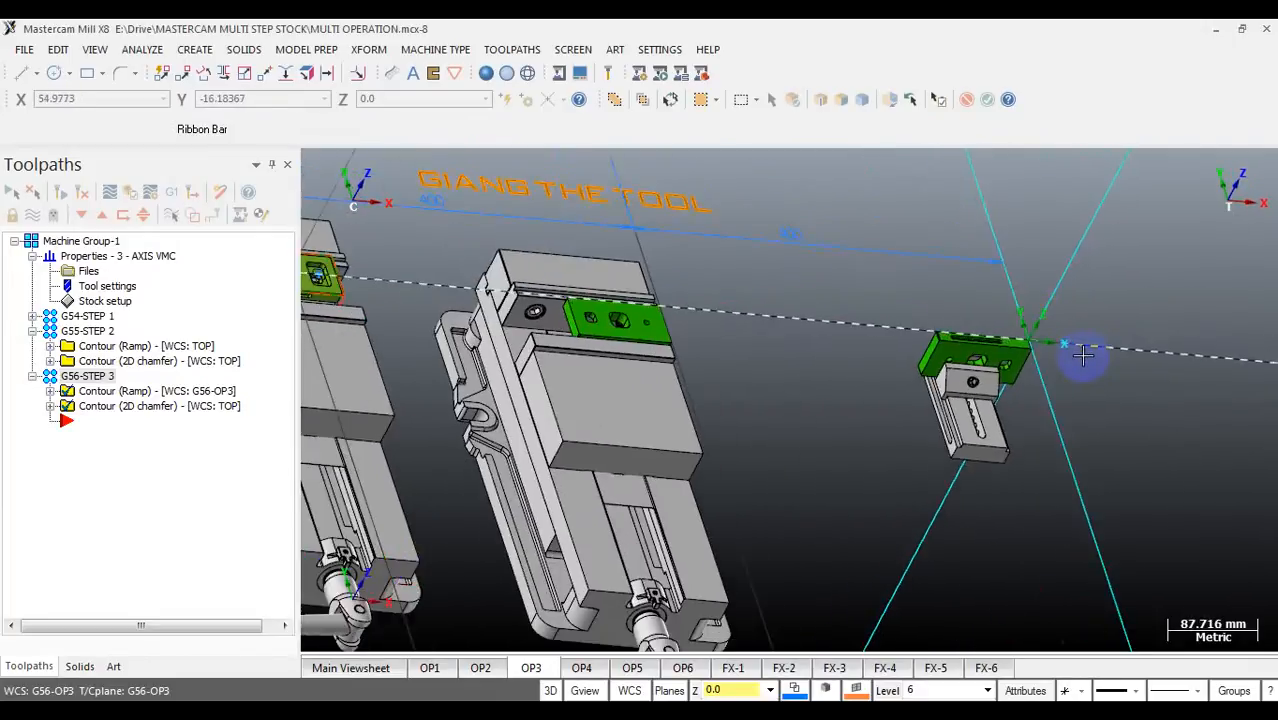
Step: Collapse the G55-STEP 2 and G56-STEP 3 operation groups so that only the three setup groups are listed
scroll(410, 290, "up", 1)
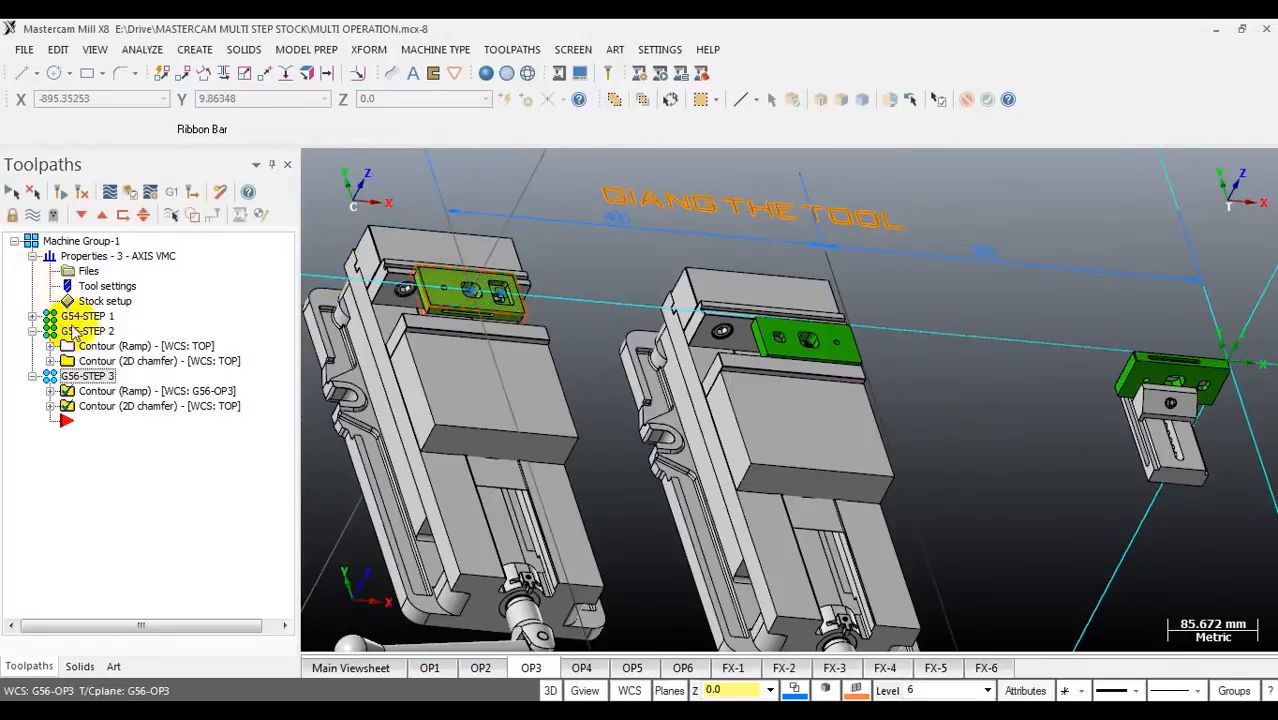
left_click(33, 331)
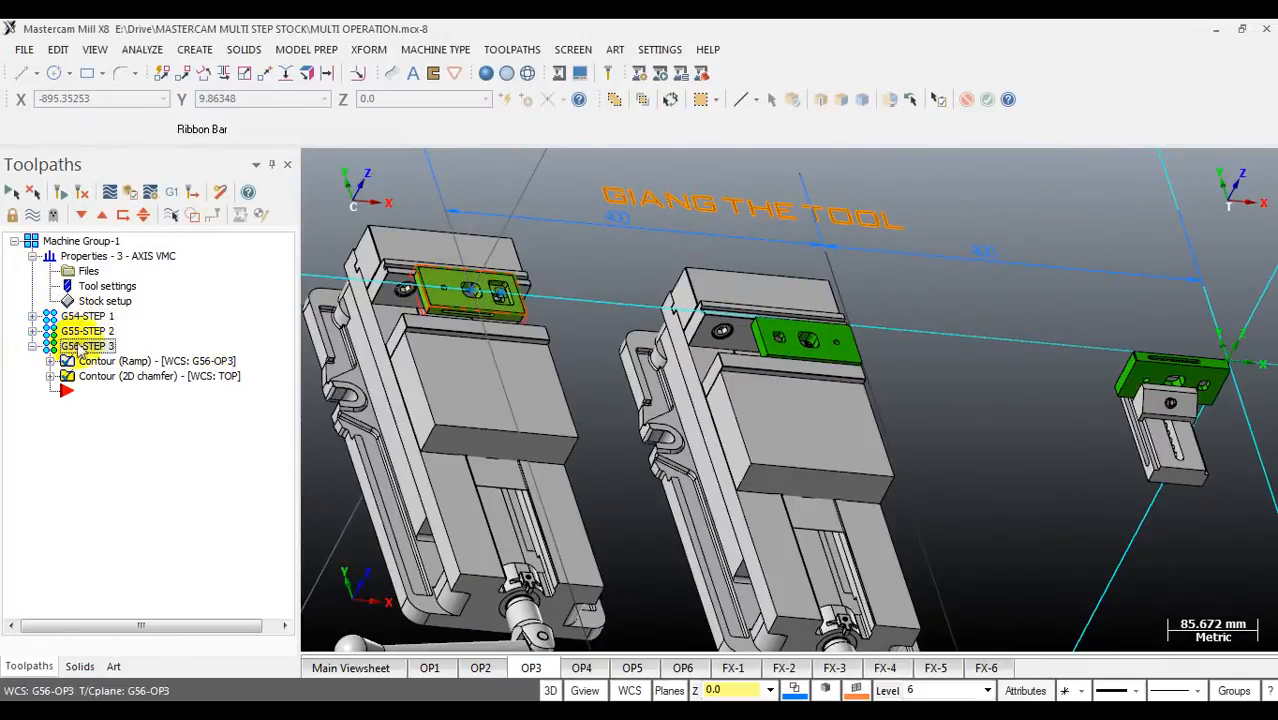
left_click(33, 316)
left_click(33, 316)
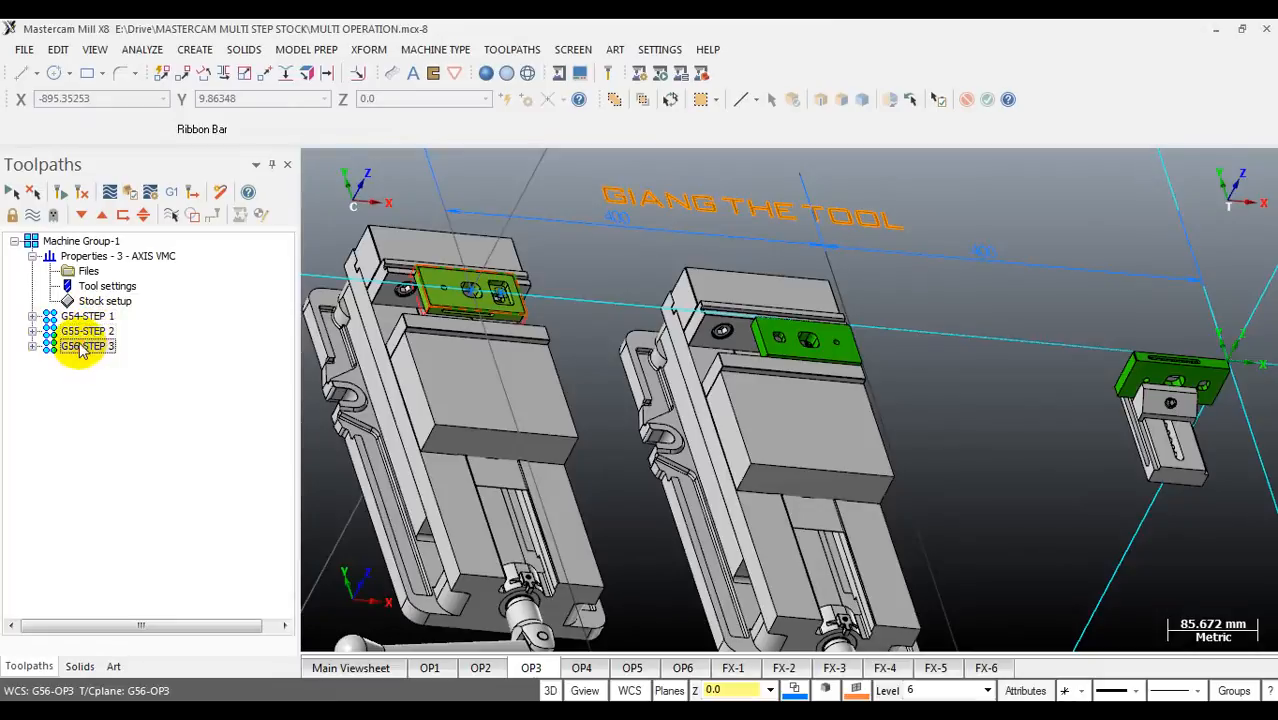
Step: Examine the three-vise layout and how the parts sit in the first and second vises
scroll(658, 355, "down", 2)
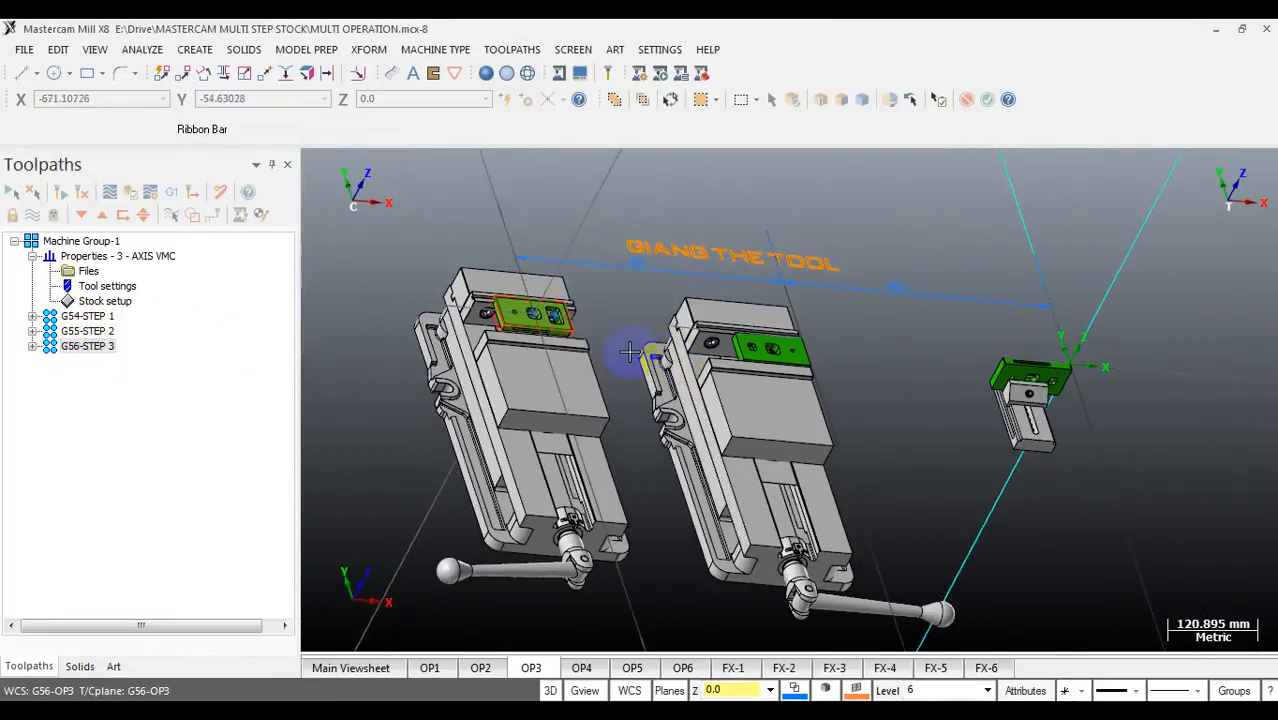
middle_click_drag(628, 351, 895, 327)
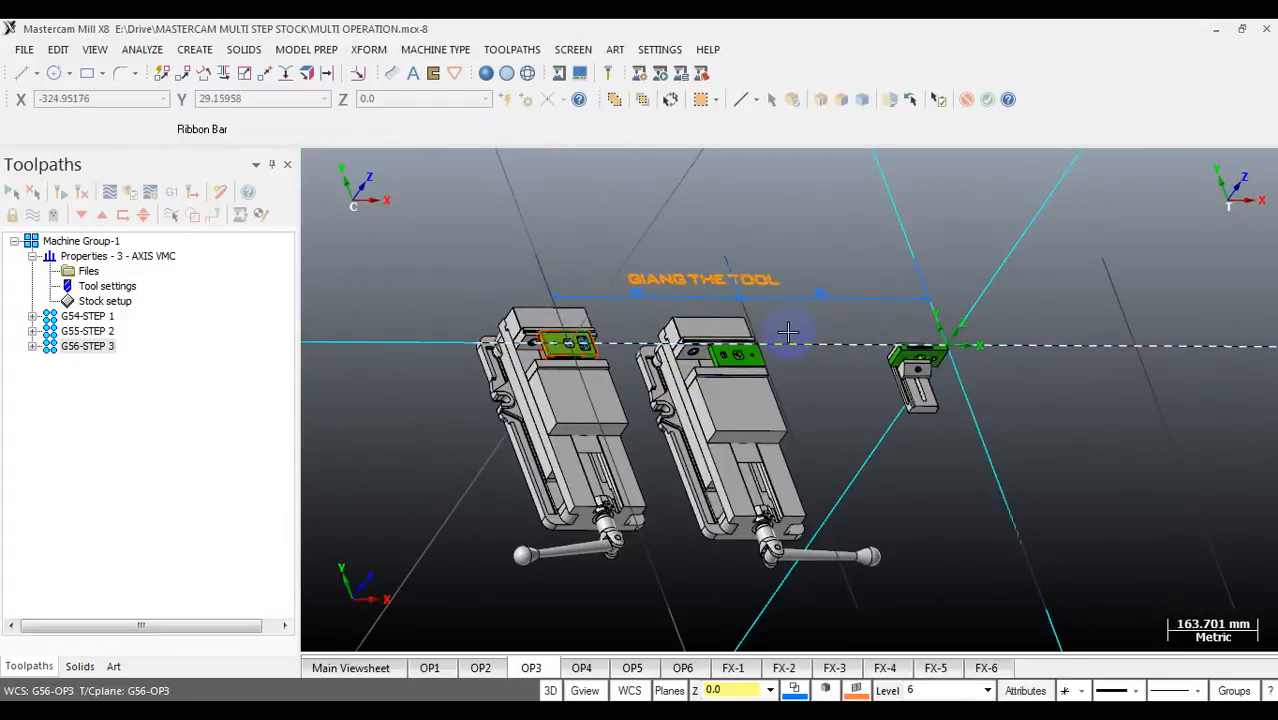
scroll(553, 333, "up", 3)
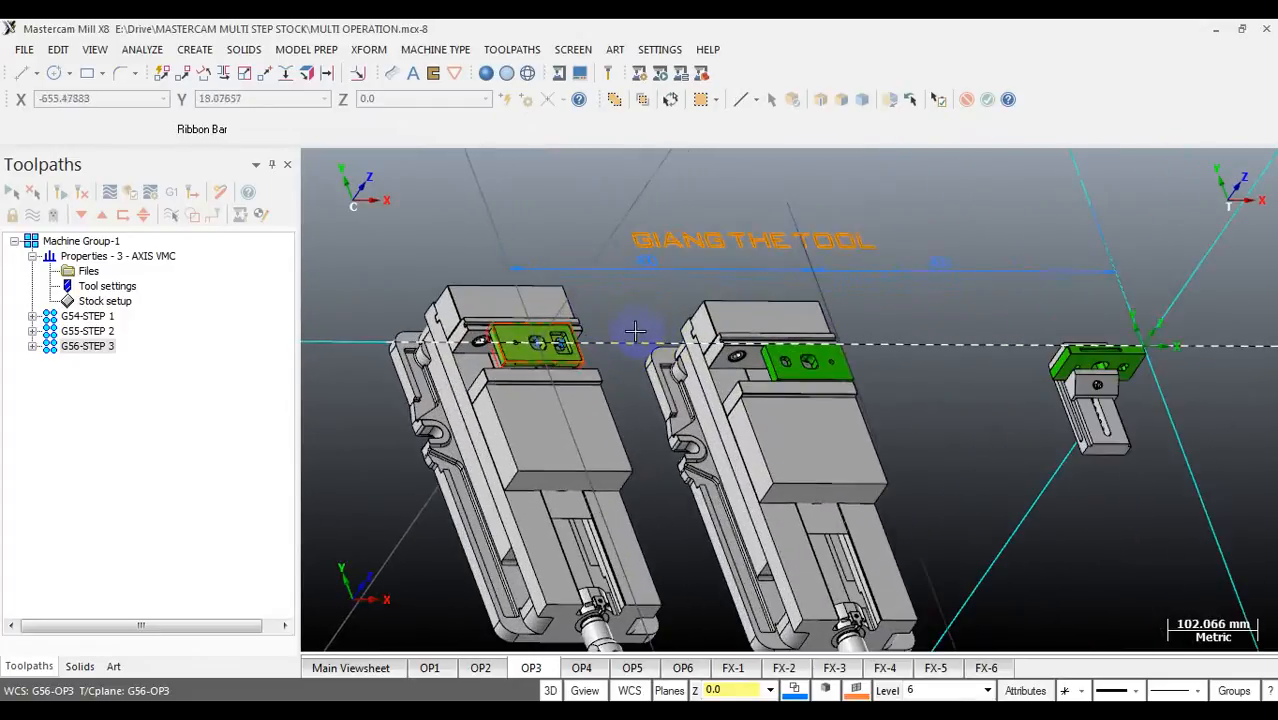
middle_click_drag(553, 333, 449, 321)
scroll(470, 337, "up", 4)
scroll(485, 343, "up", 1)
scroll(449, 321, "down", 3)
scroll(904, 351, "up", 2)
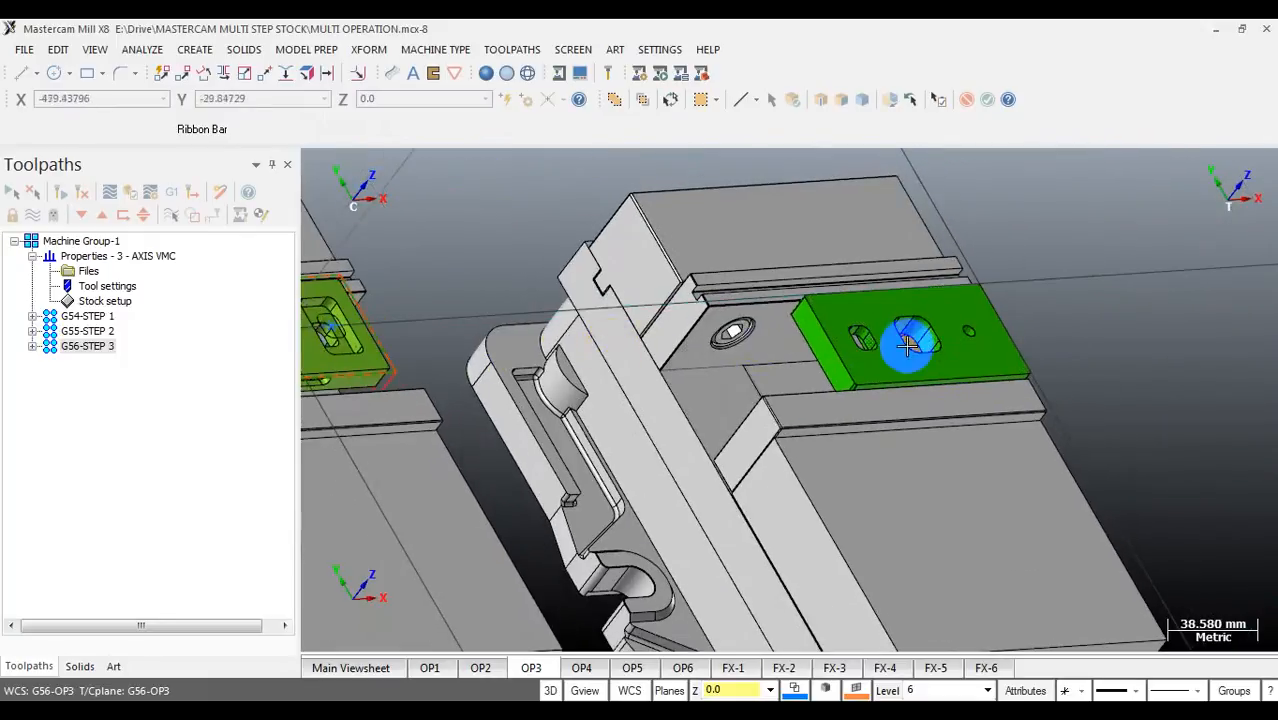
scroll(950, 311, "up", 1)
middle_click_drag(950, 311, 605, 332)
scroll(651, 320, "up", 2)
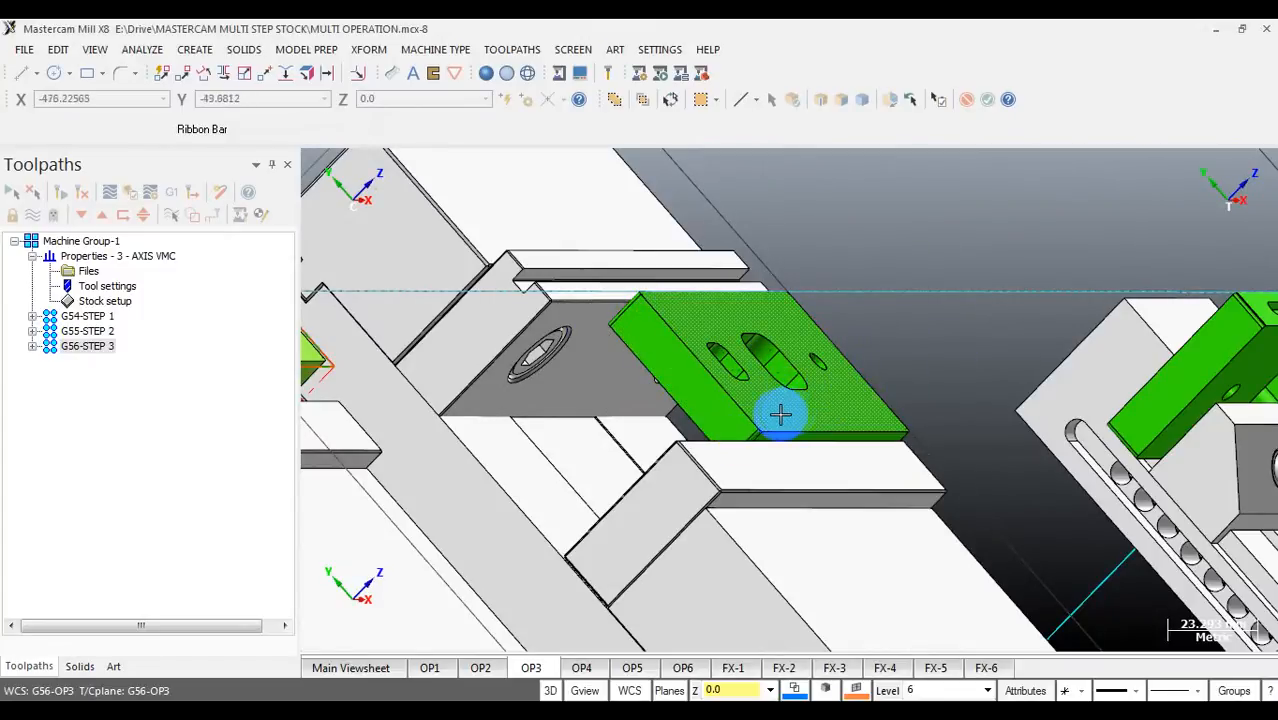
scroll(780, 413, "down", 3)
middle_click_drag(528, 365, 705, 390)
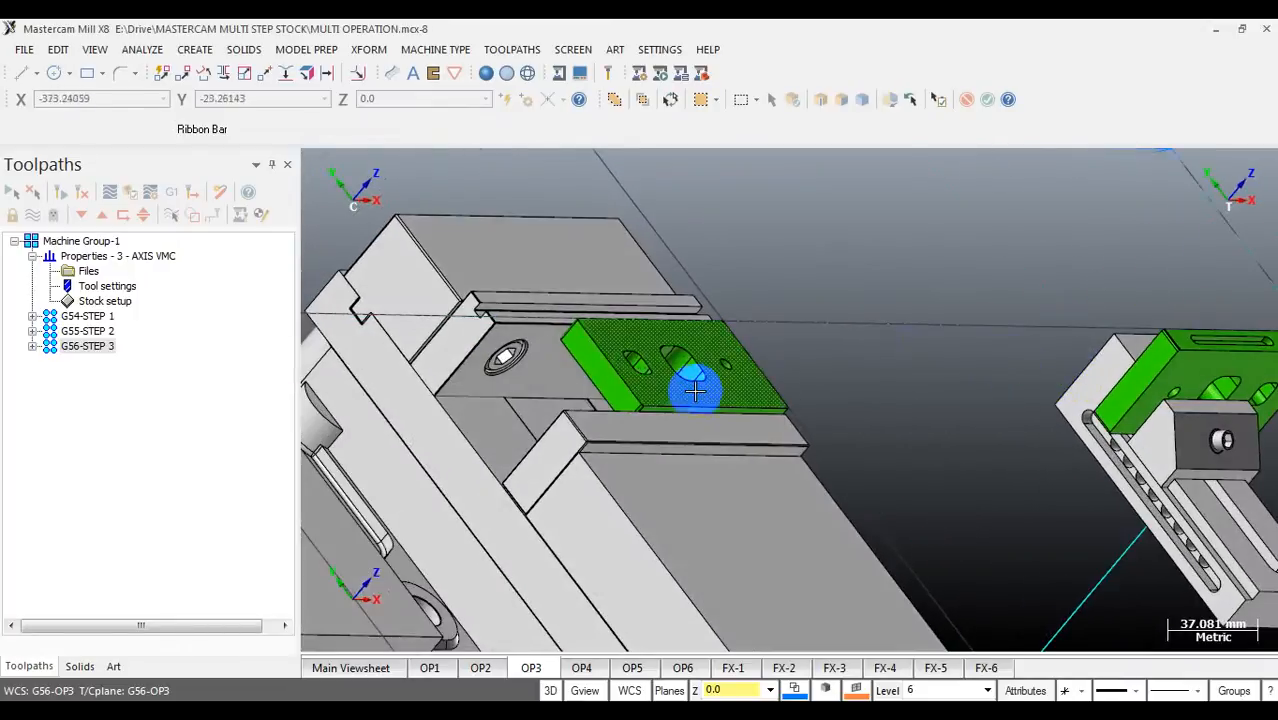
Step: Examine the upright part in the small third vise and the slot in its upper edge
scroll(705, 389, "down", 3)
scroll(1250, 391, "up", 5)
scroll(1005, 360, "up", 1)
scroll(810, 358, "up", 1)
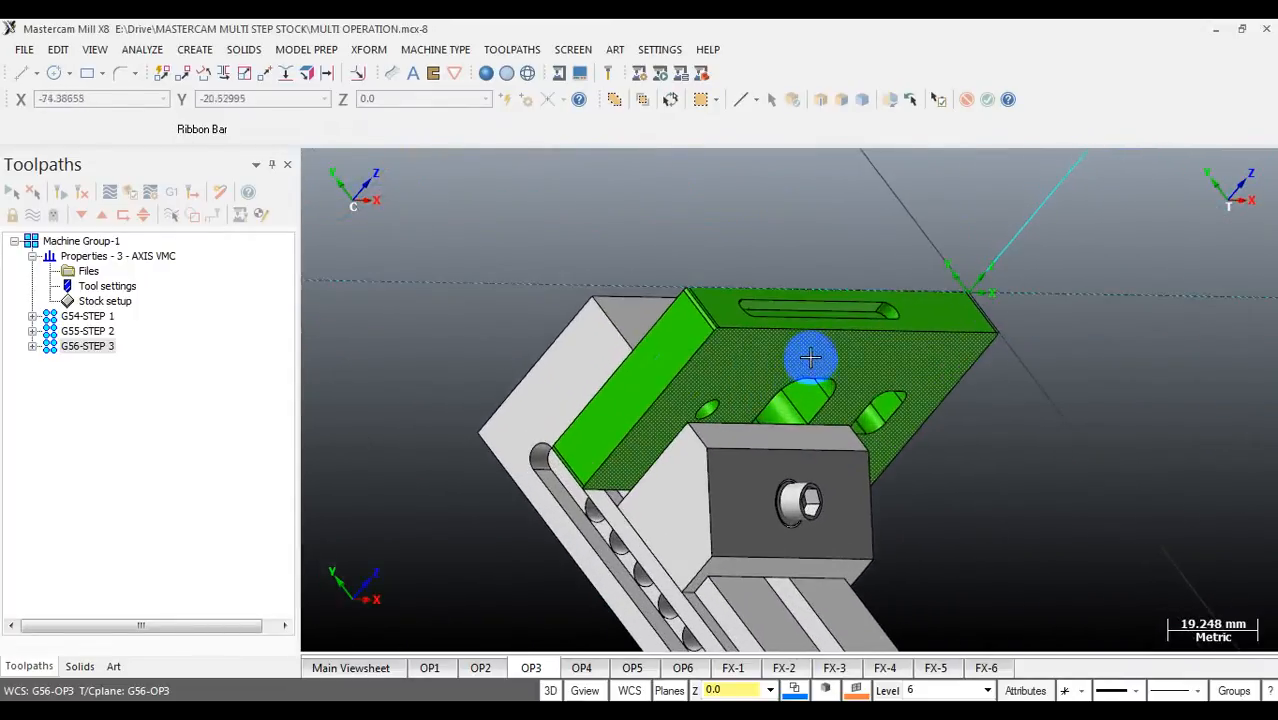
middle_click_drag(673, 391, 777, 305)
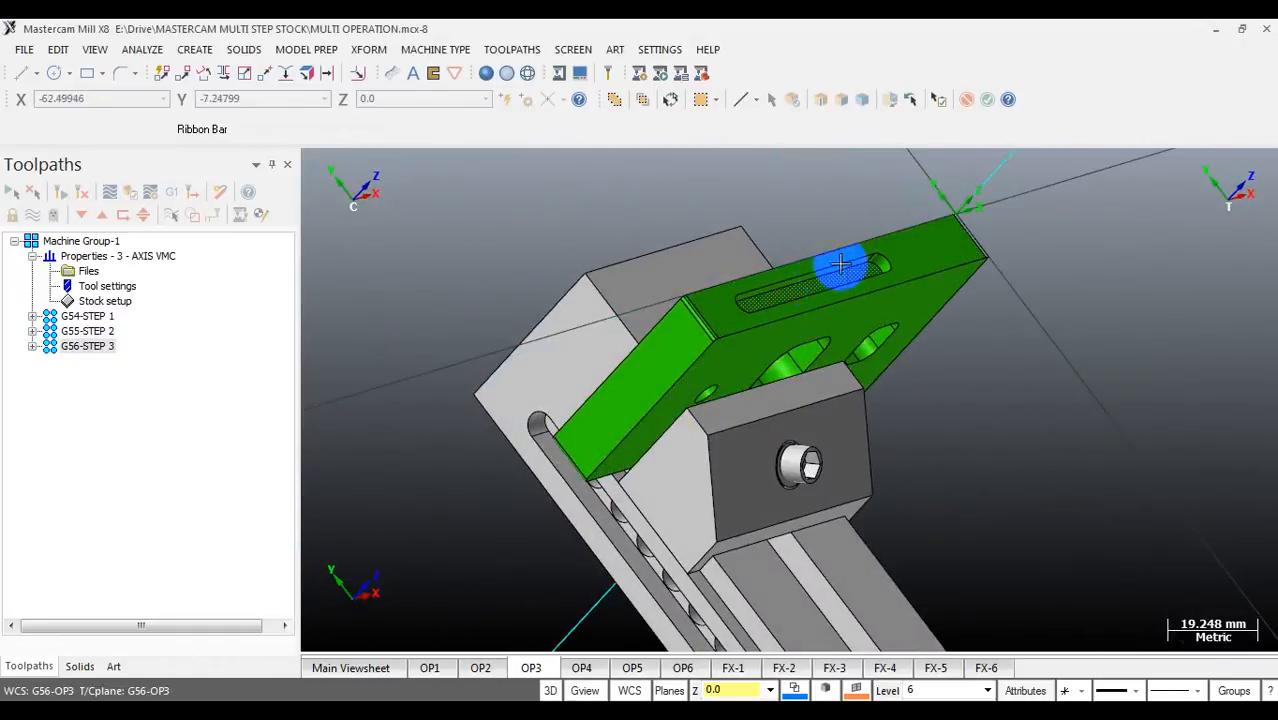
scroll(1013, 394, "down", 10)
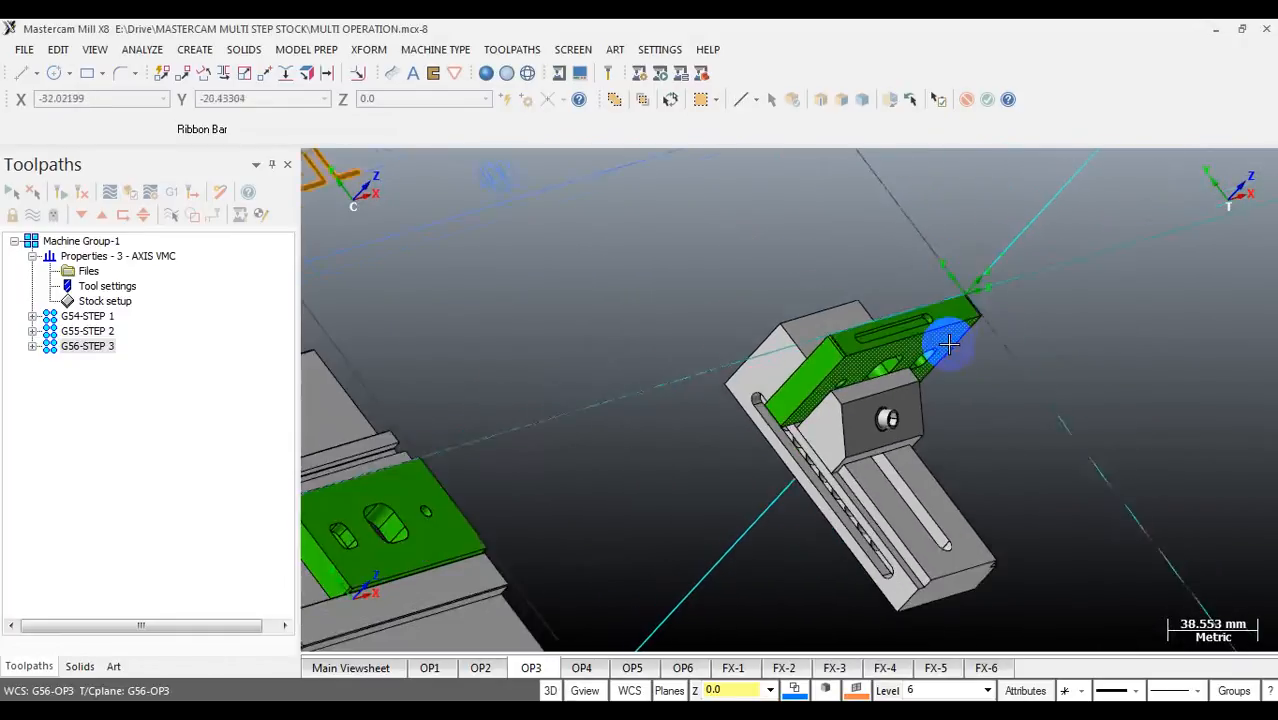
Step: Make level 12 (ZERO) visible to display the zero-point markers on the parts
scroll(960, 357, "down", 1)
middle_click_drag(642, 428, 612, 434)
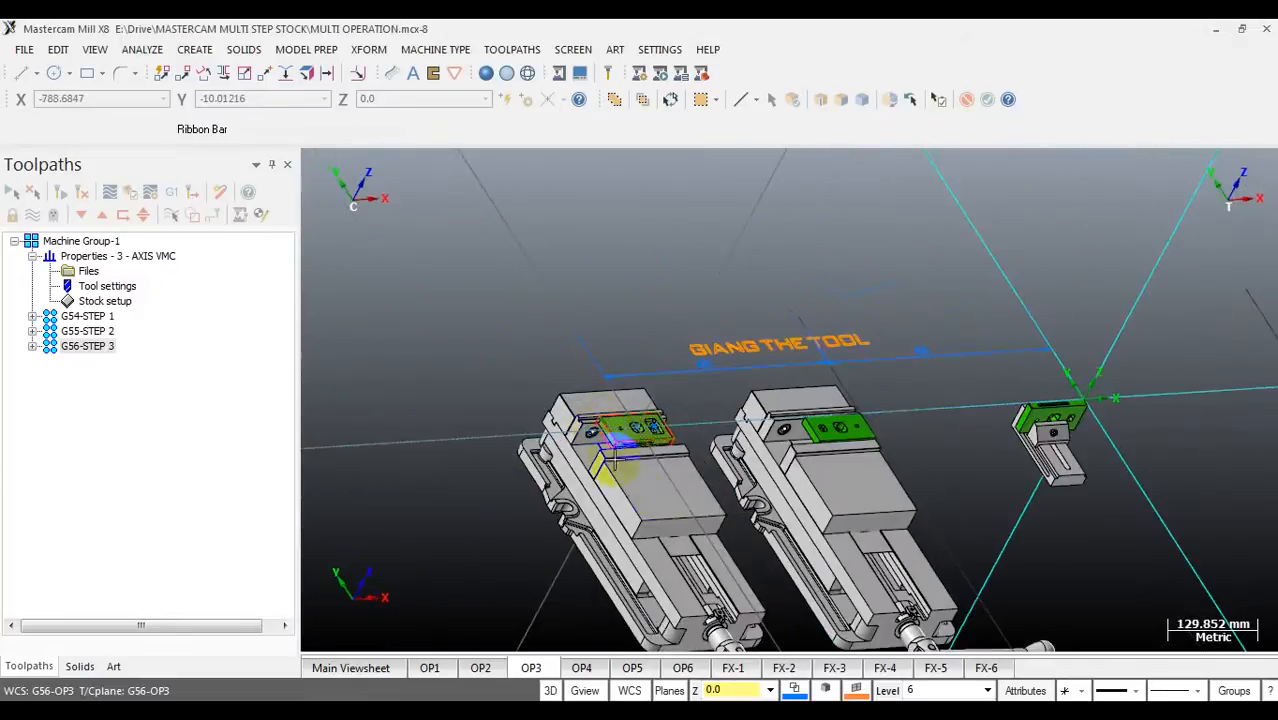
scroll(673, 465, "up", 2)
scroll(522, 388, "down", 1)
scroll(465, 324, "down", 1)
middle_click_drag(468, 330, 482, 362)
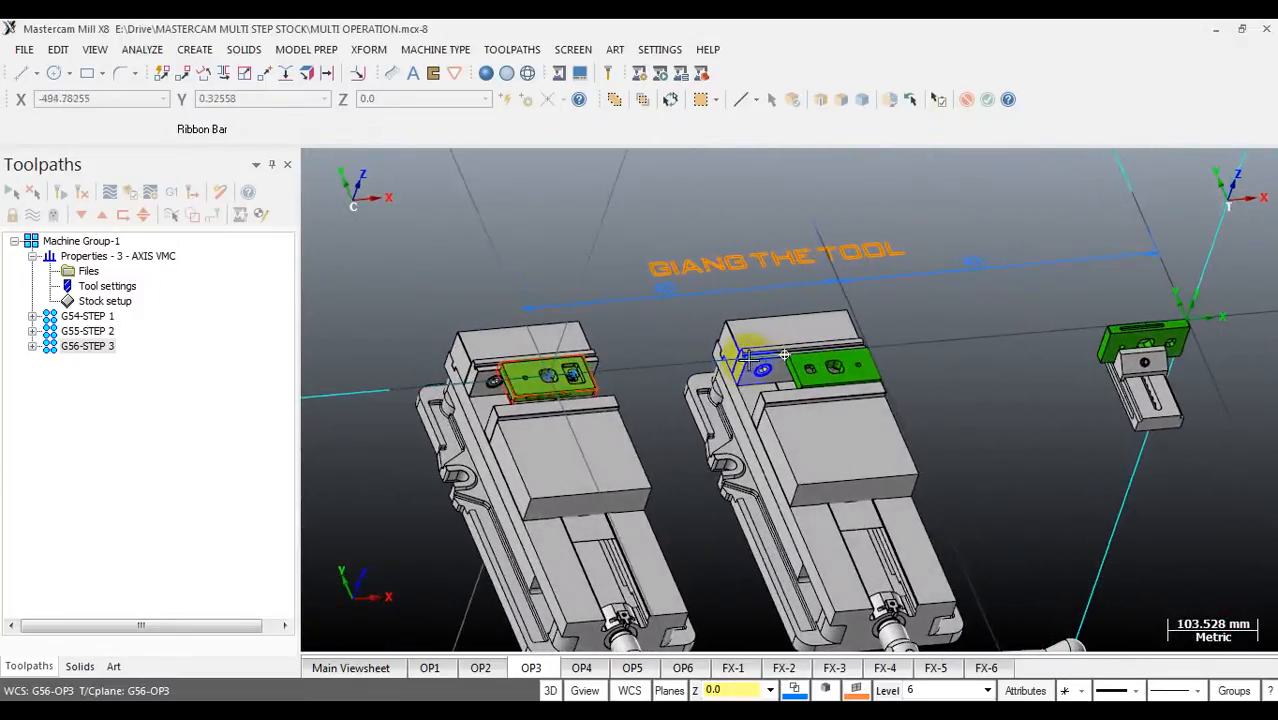
scroll(487, 374, "up", 3)
scroll(490, 368, "up", 4)
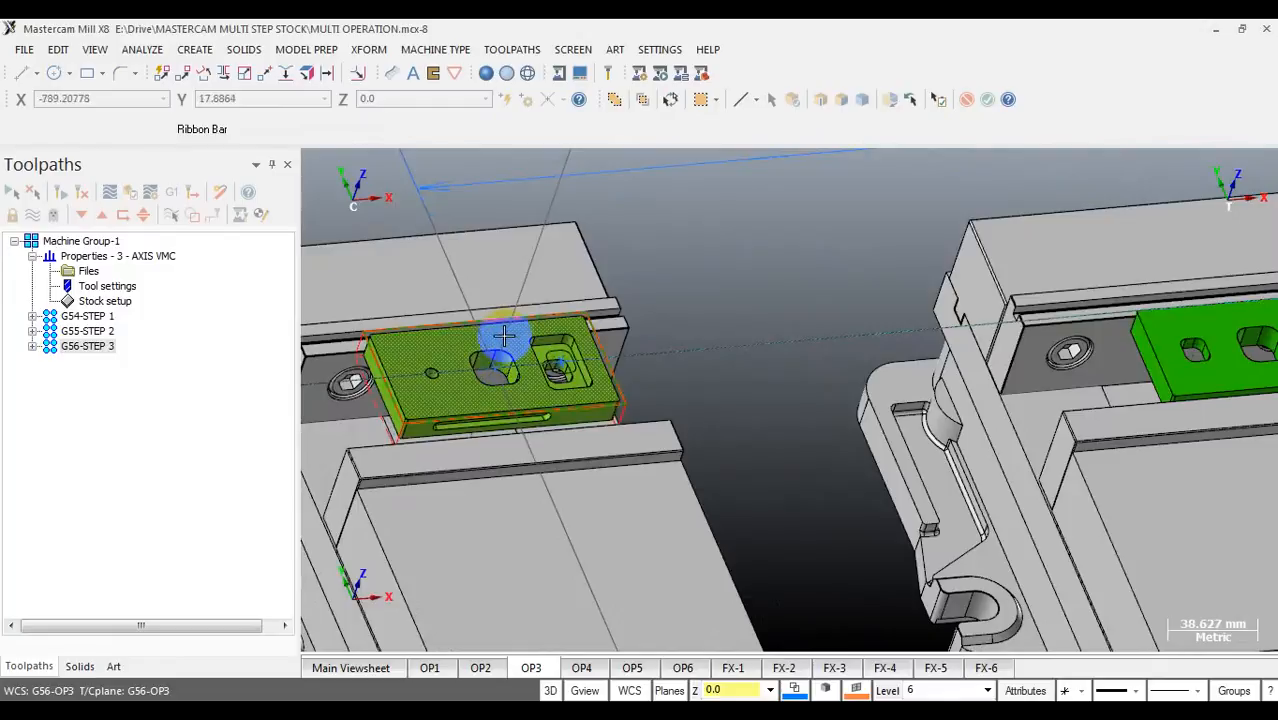
key("alt+z")
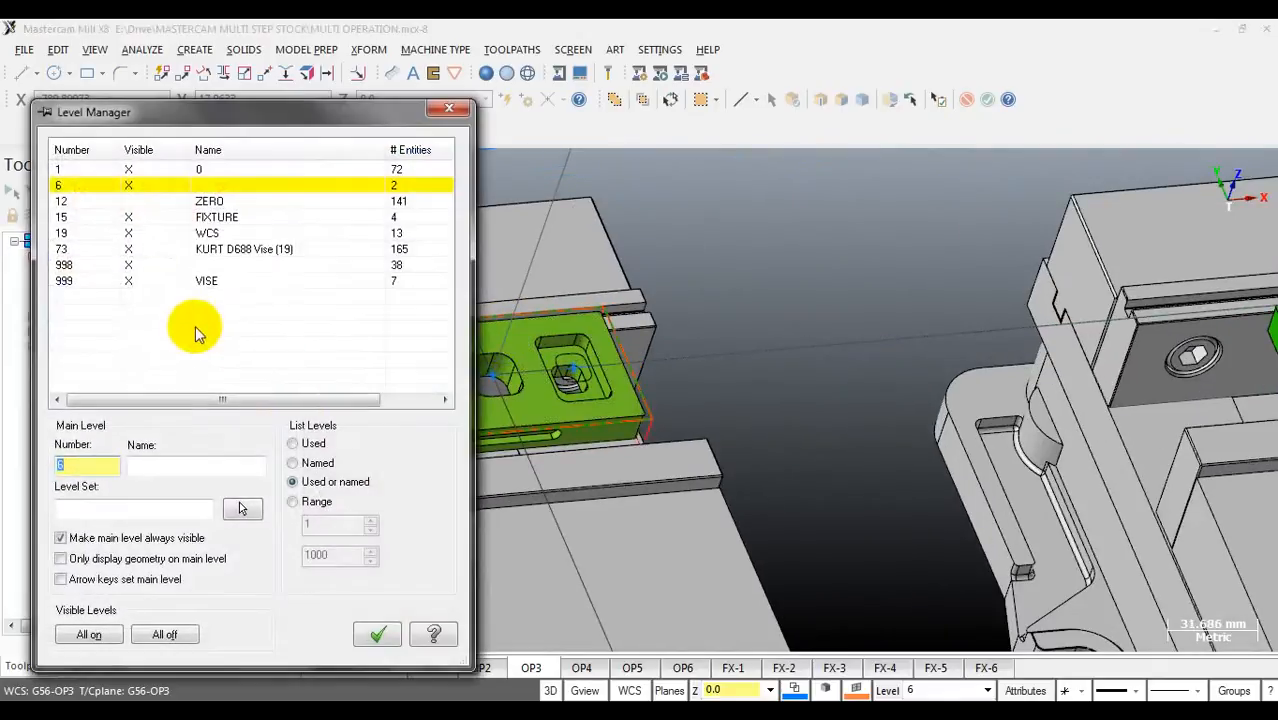
left_click(136, 204)
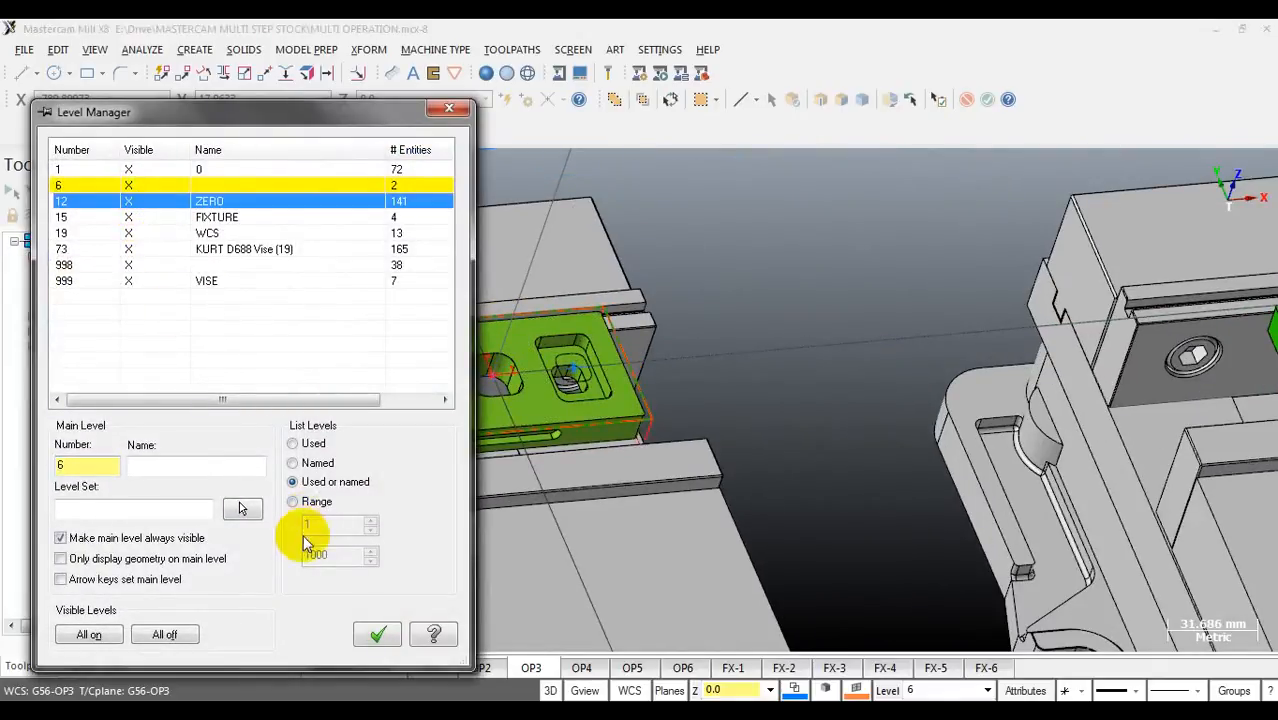
left_click(376, 634)
Step: Inspect the zero-point marker at the central opening of the first vise's part
scroll(485, 422, "up", 6)
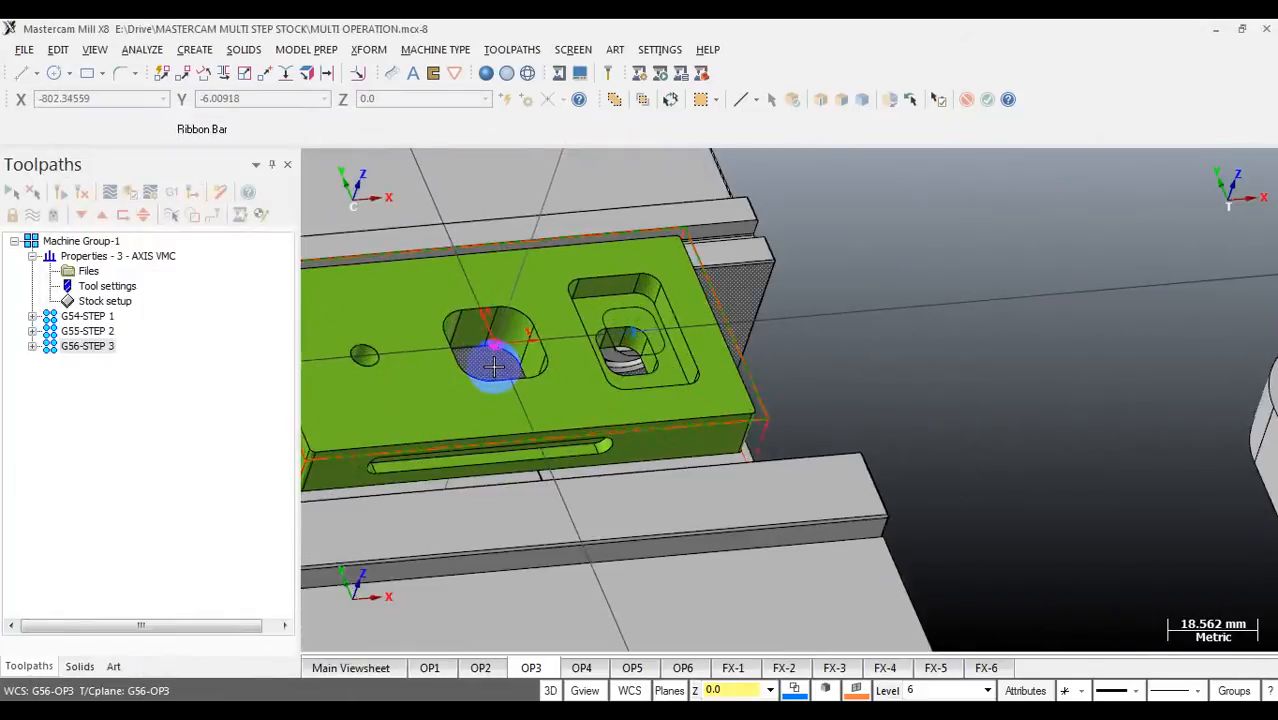
scroll(485, 358, "up", 2)
scroll(476, 315, "up", 2)
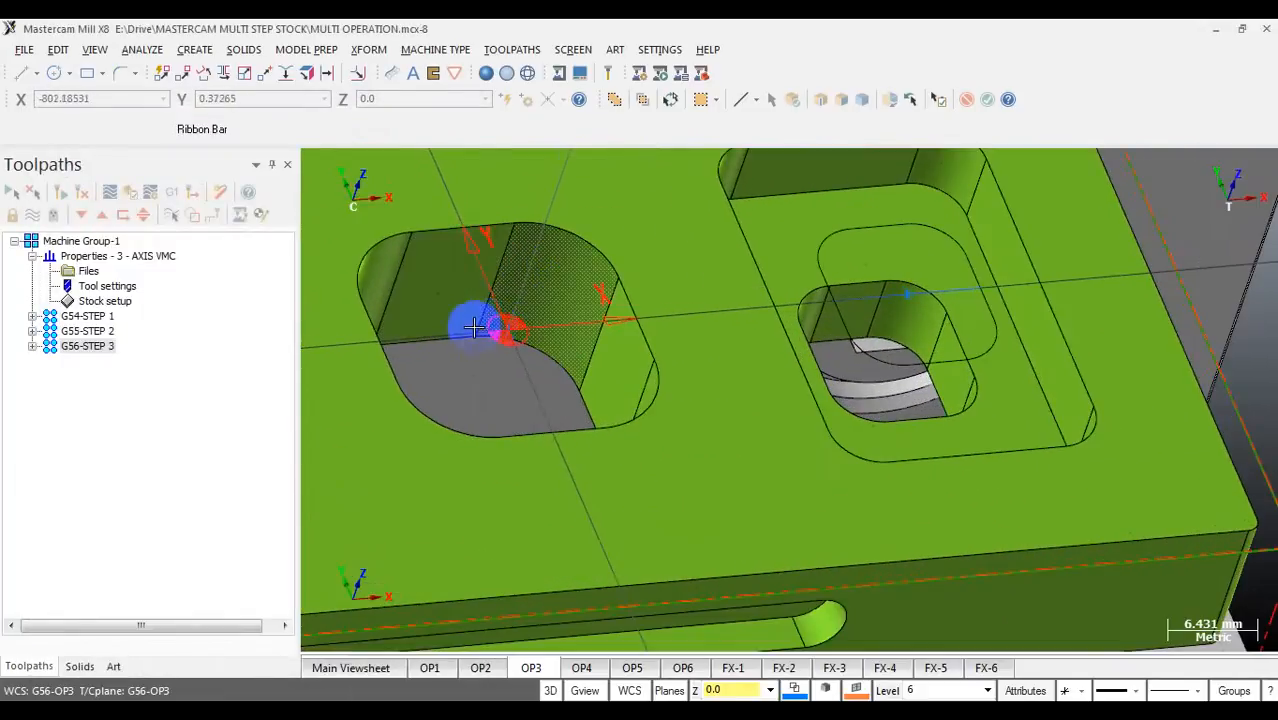
middle_click_drag(515, 316, 463, 365)
scroll(468, 376, "down", 2)
scroll(468, 376, "down", 5)
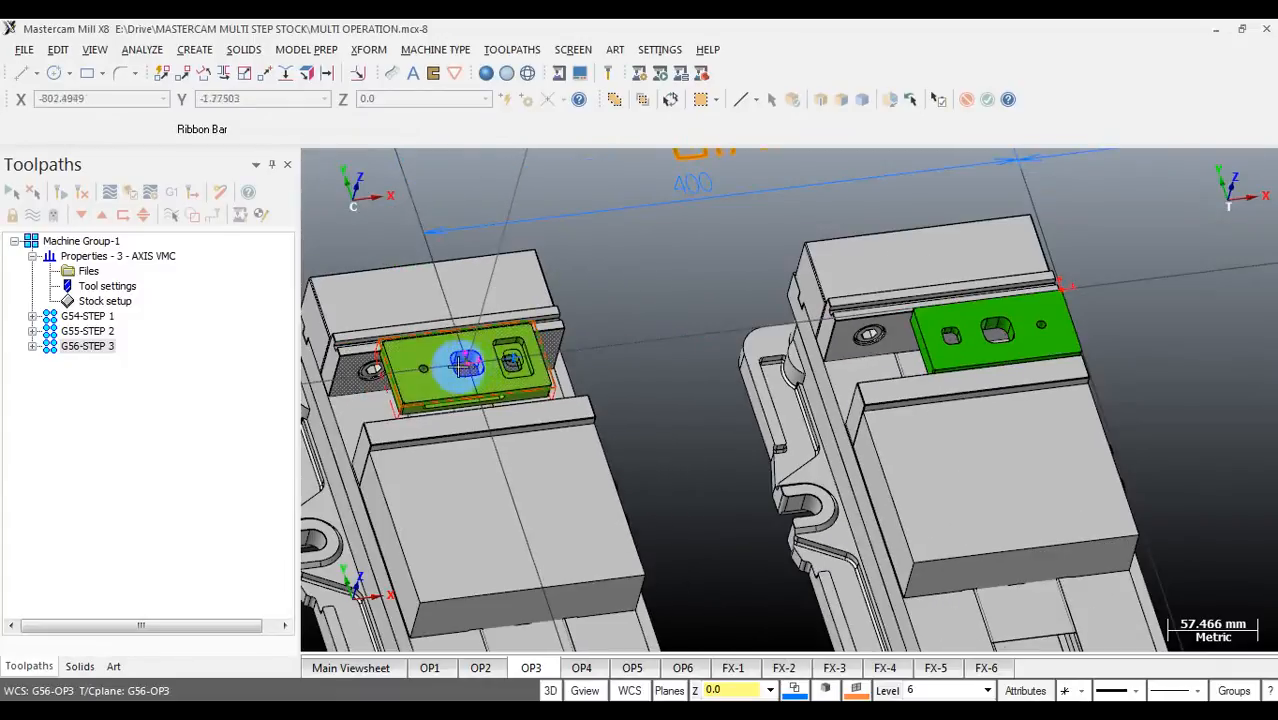
Step: Inspect the zero-point markers at the corners of the second vise's part and the upright third part
scroll(1060, 290, "up", 10)
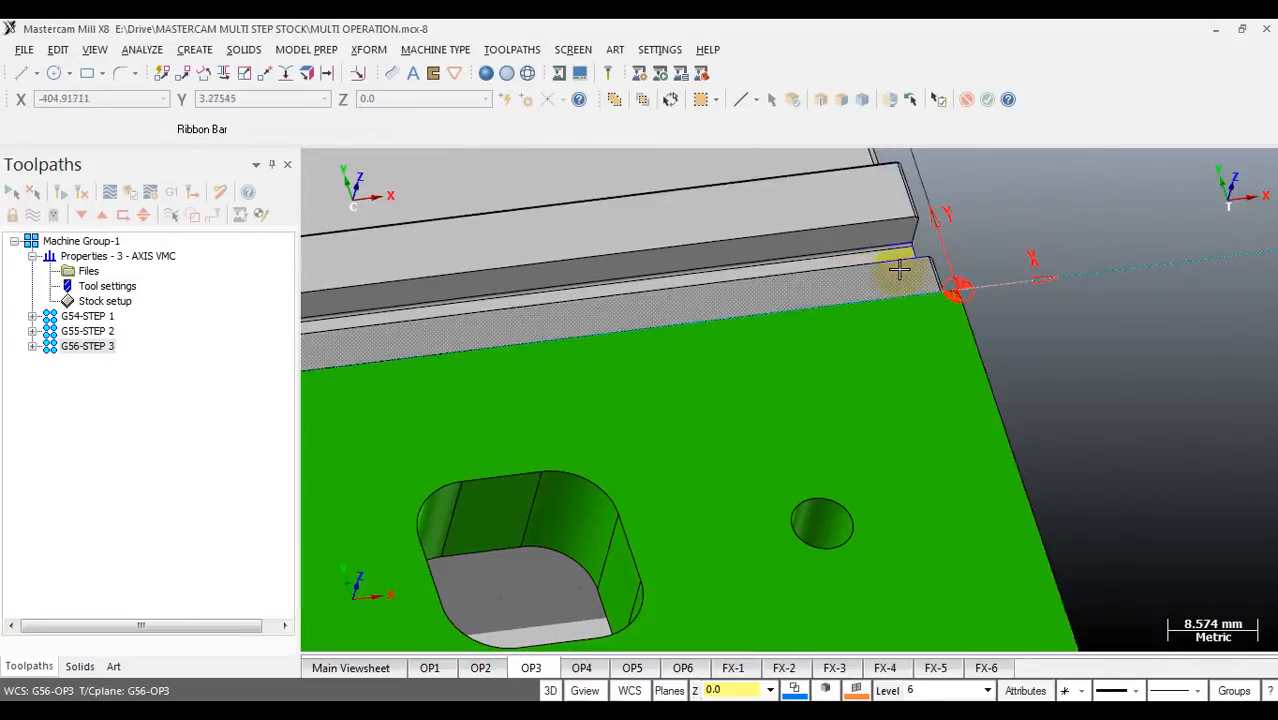
scroll(827, 276, "down", 10)
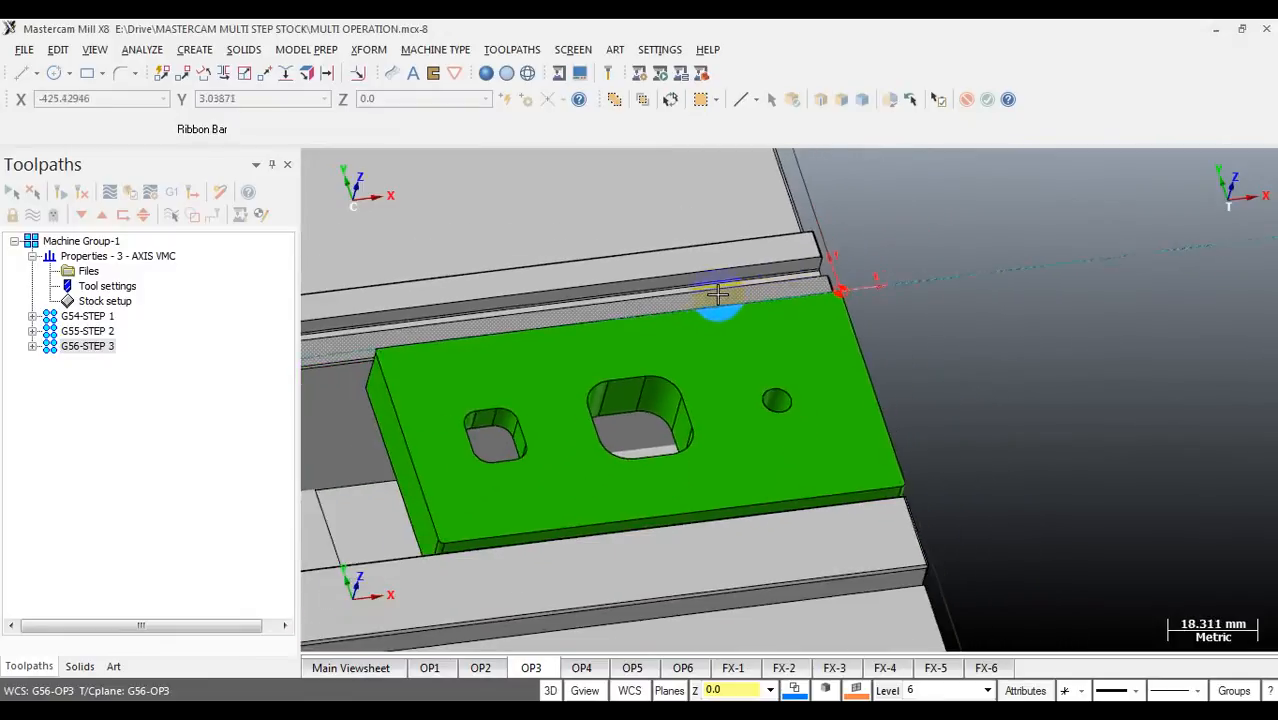
scroll(1093, 253, "up", 7)
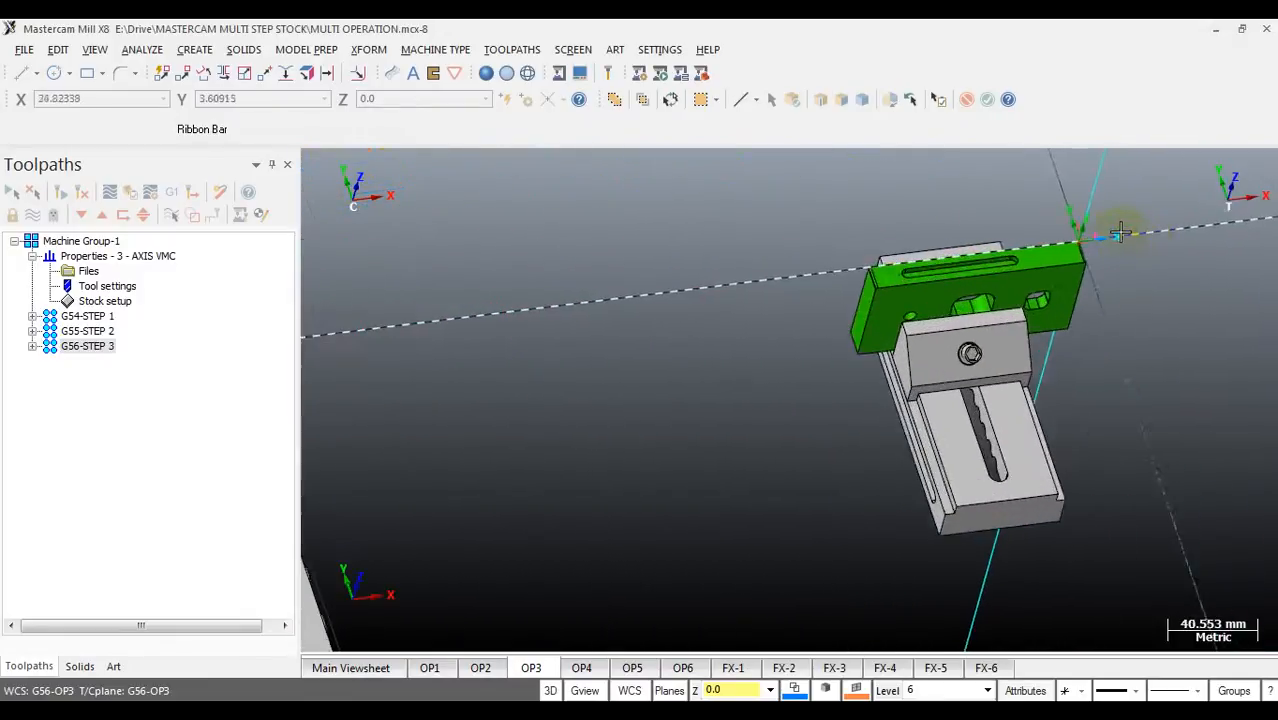
scroll(927, 271, "up", 4)
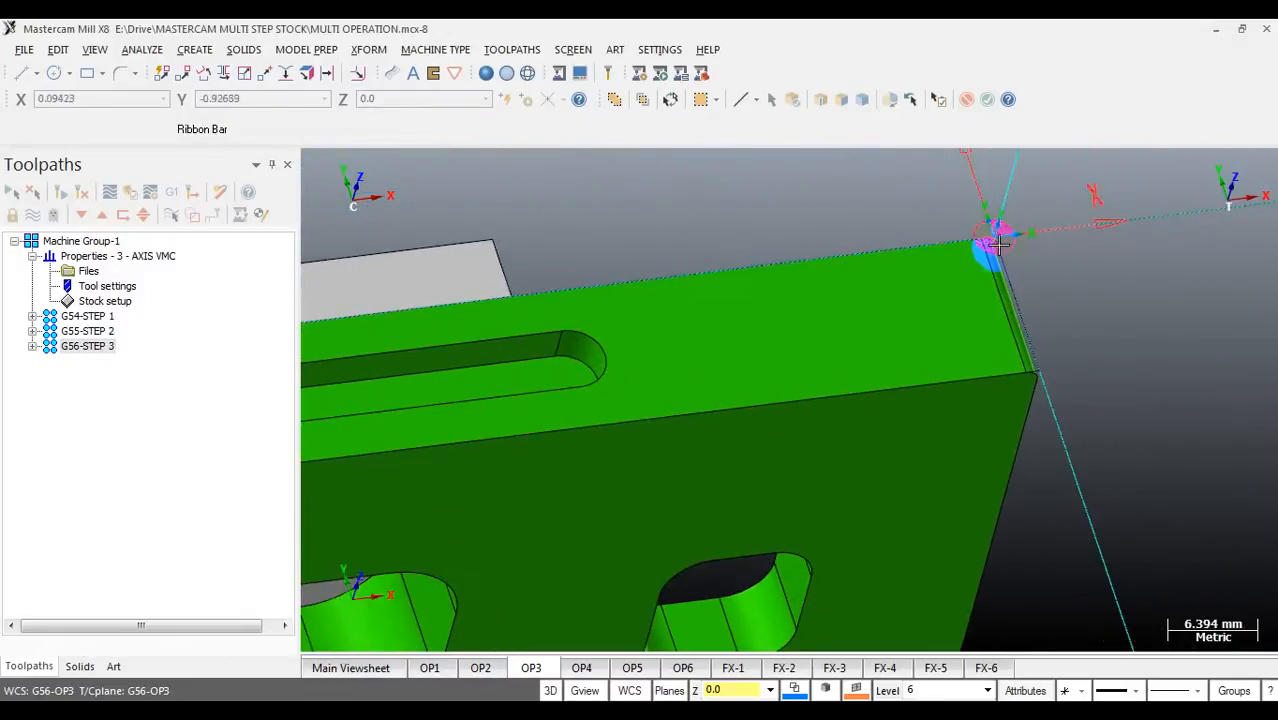
scroll(1040, 260, "down", 12)
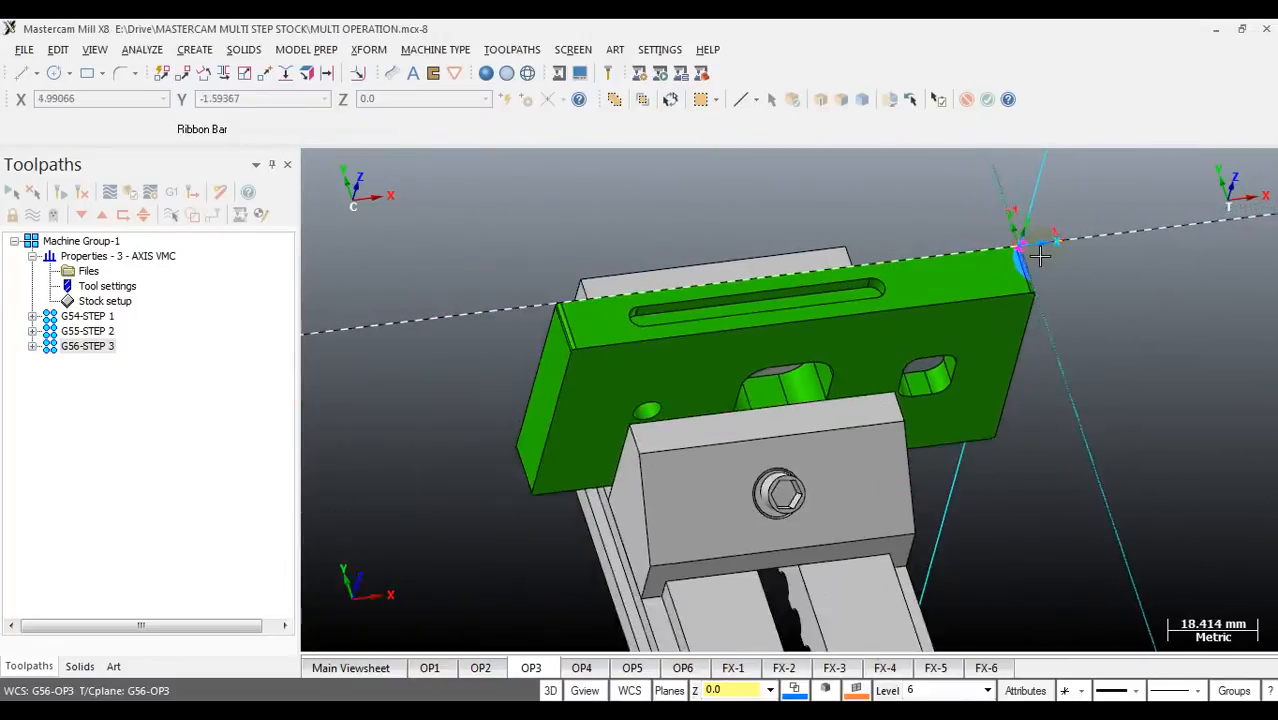
scroll(1041, 280, "down", 3)
Step: Compare the zero-point positions of all three setups across the whole vise layout
middle_click_drag(1041, 280, 460, 333)
scroll(550, 325, "down", 2)
scroll(704, 222, "up", 5)
middle_click_drag(661, 258, 628, 268)
scroll(745, 258, "up", 1)
scroll(904, 251, "down", 3)
middle_click_drag(733, 292, 491, 344)
scroll(806, 265, "down", 1)
scroll(592, 288, "up", 1)
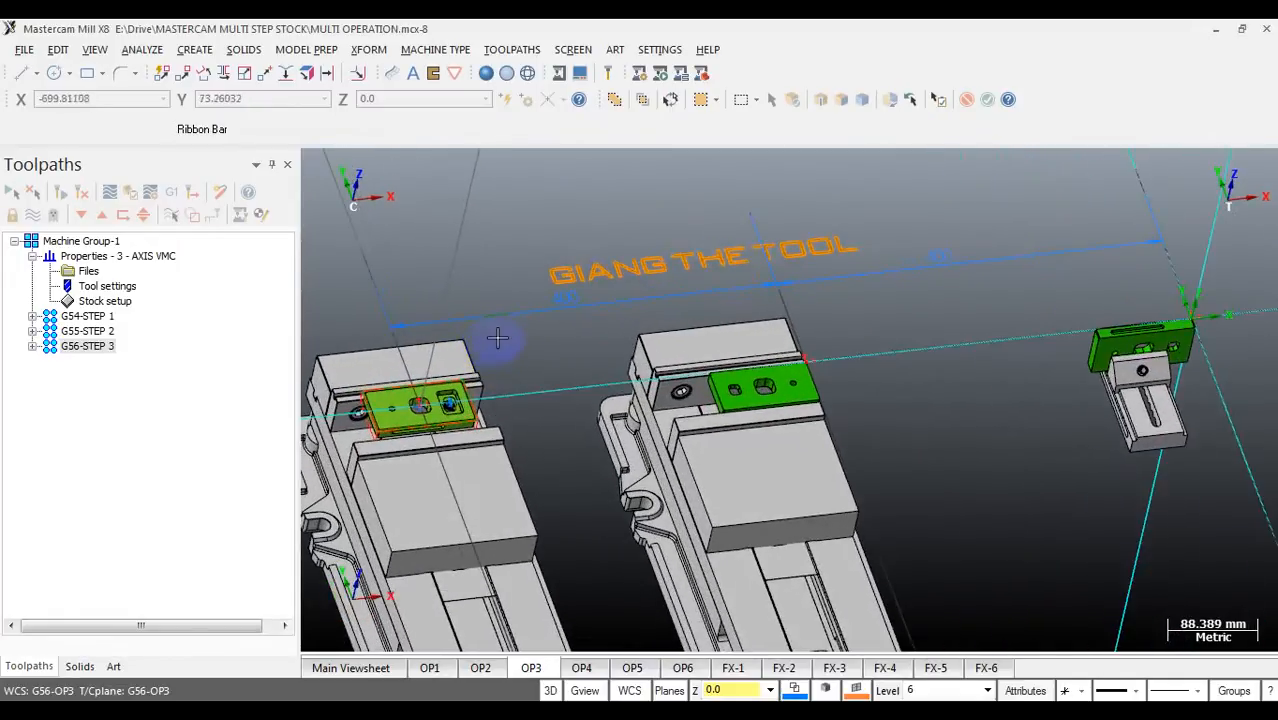
Step: Examine the spacing dimension between the zero points of the first and second vises' parts
scroll(500, 336, "up", 2)
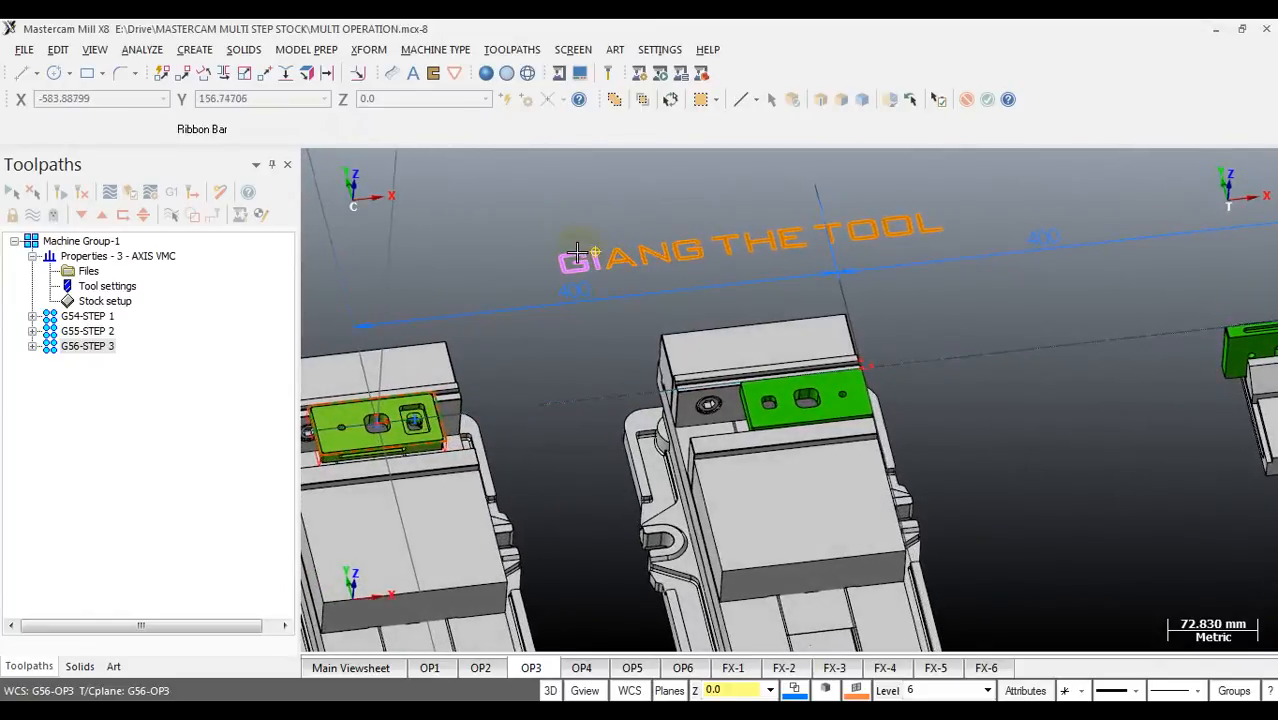
scroll(539, 311, "up", 2)
scroll(725, 307, "down", 1)
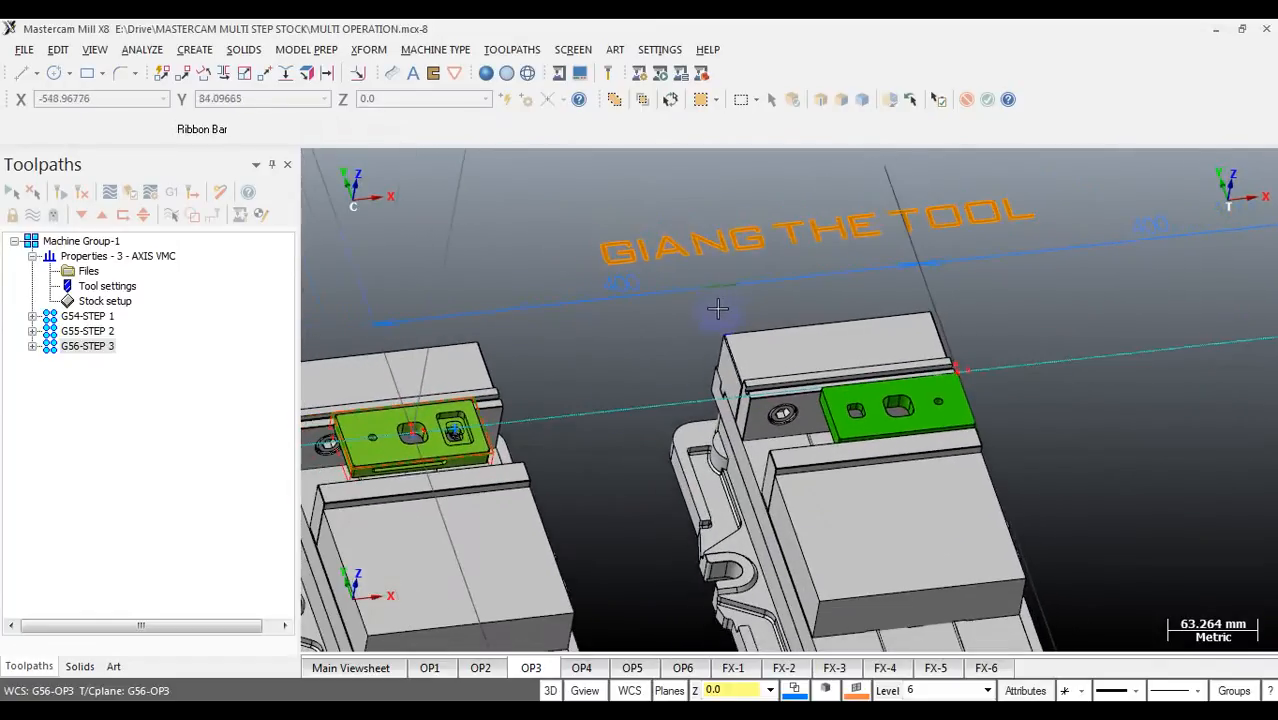
scroll(415, 447, "up", 2)
scroll(415, 447, "up", 1)
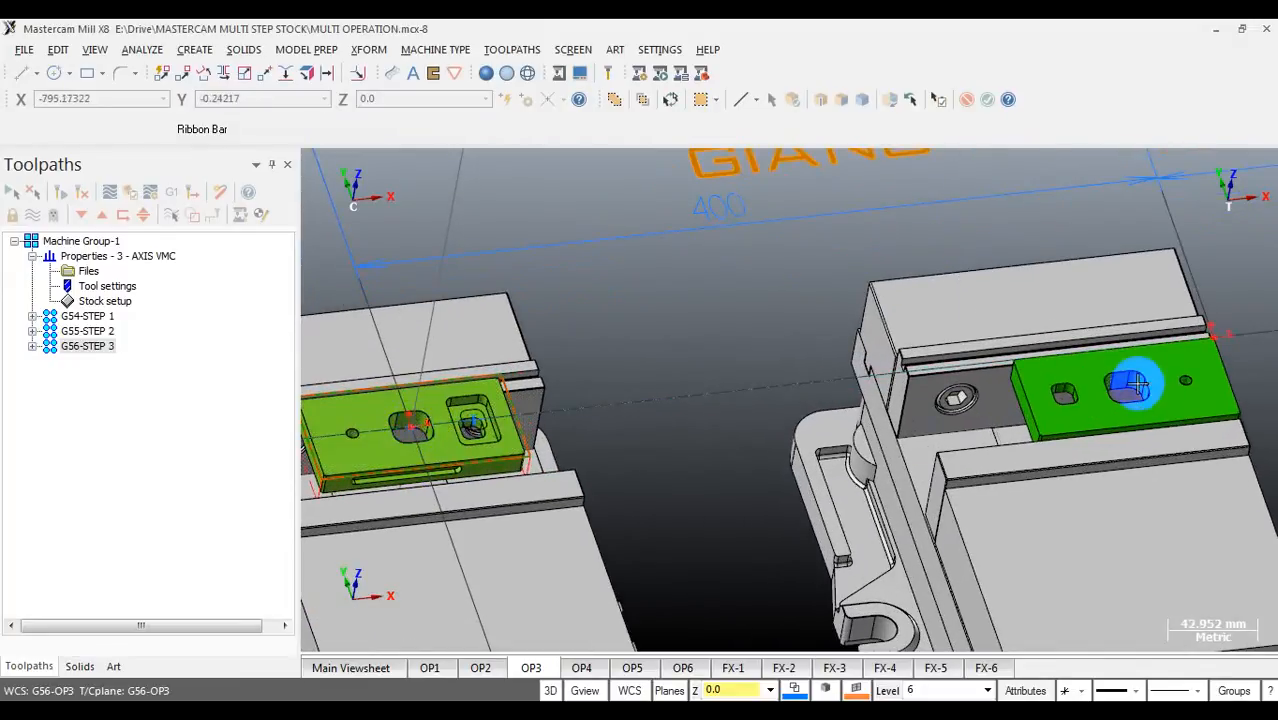
scroll(515, 365, "down", 4)
scroll(518, 364, "down", 2)
scroll(890, 356, "down", 1)
scroll(973, 367, "up", 2)
scroll(510, 349, "down", 2)
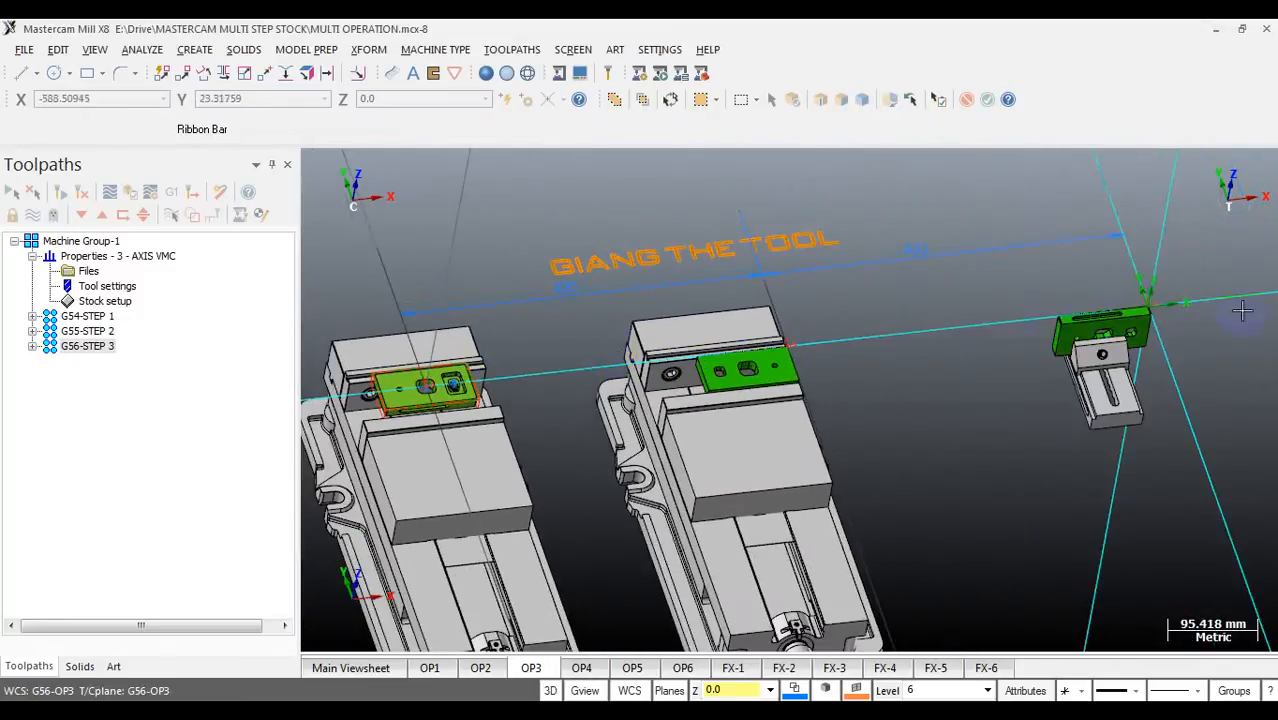
Step: Check both spacing dimensions along the row, from the first setup to the second and on to the third
scroll(1170, 308, "up", 4)
scroll(1148, 312, "down", 3)
middle_click_drag(925, 312, 905, 325)
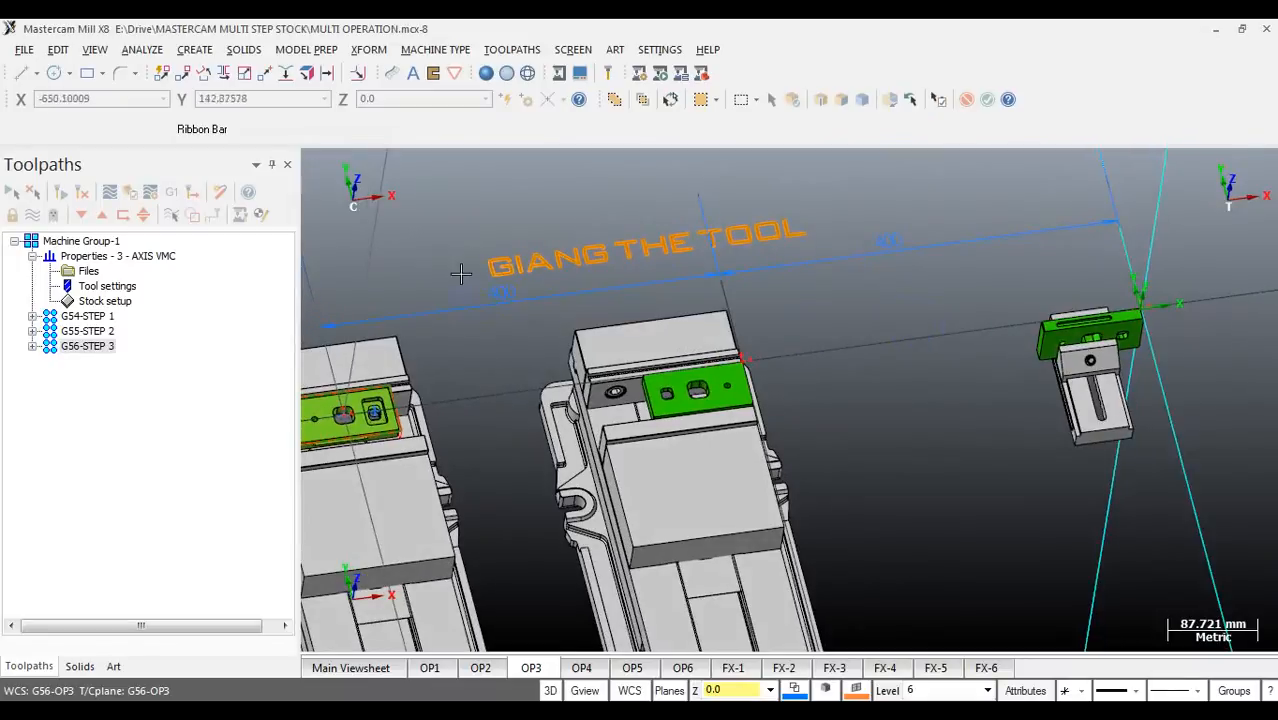
scroll(492, 298, "up", 2)
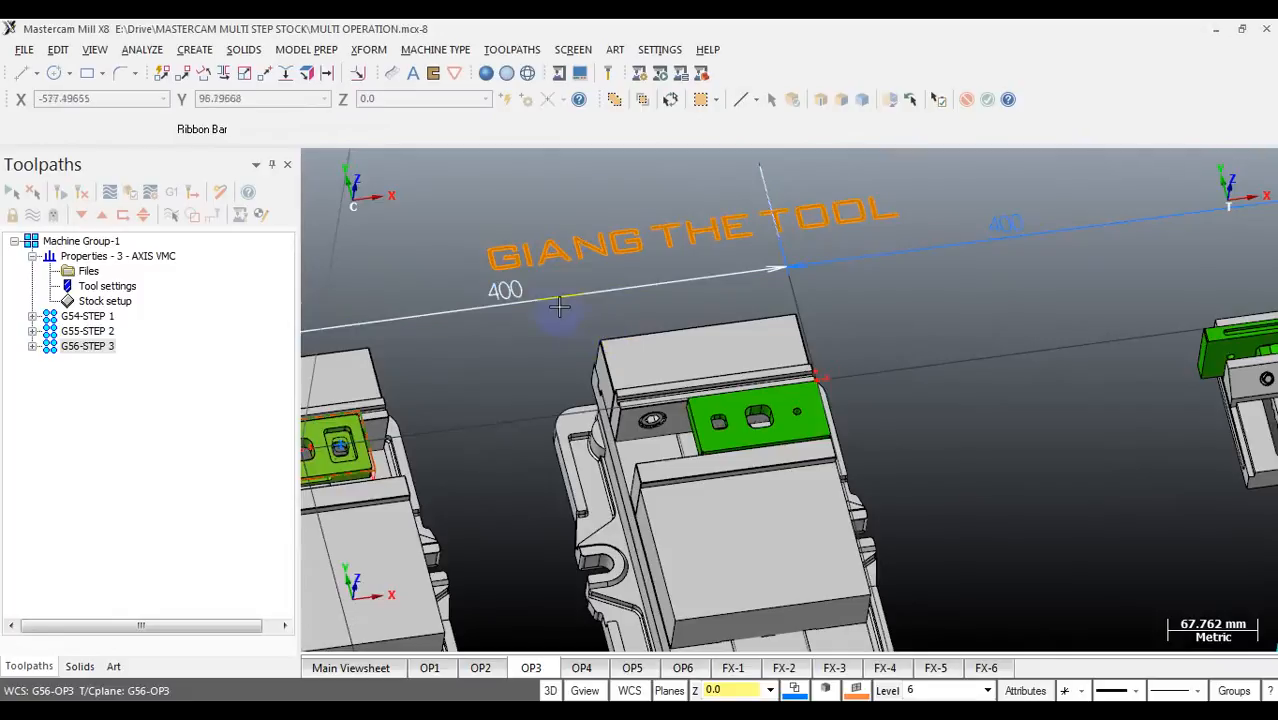
scroll(530, 297, "down", 2)
scroll(498, 296, "up", 3)
scroll(474, 325, "down", 3)
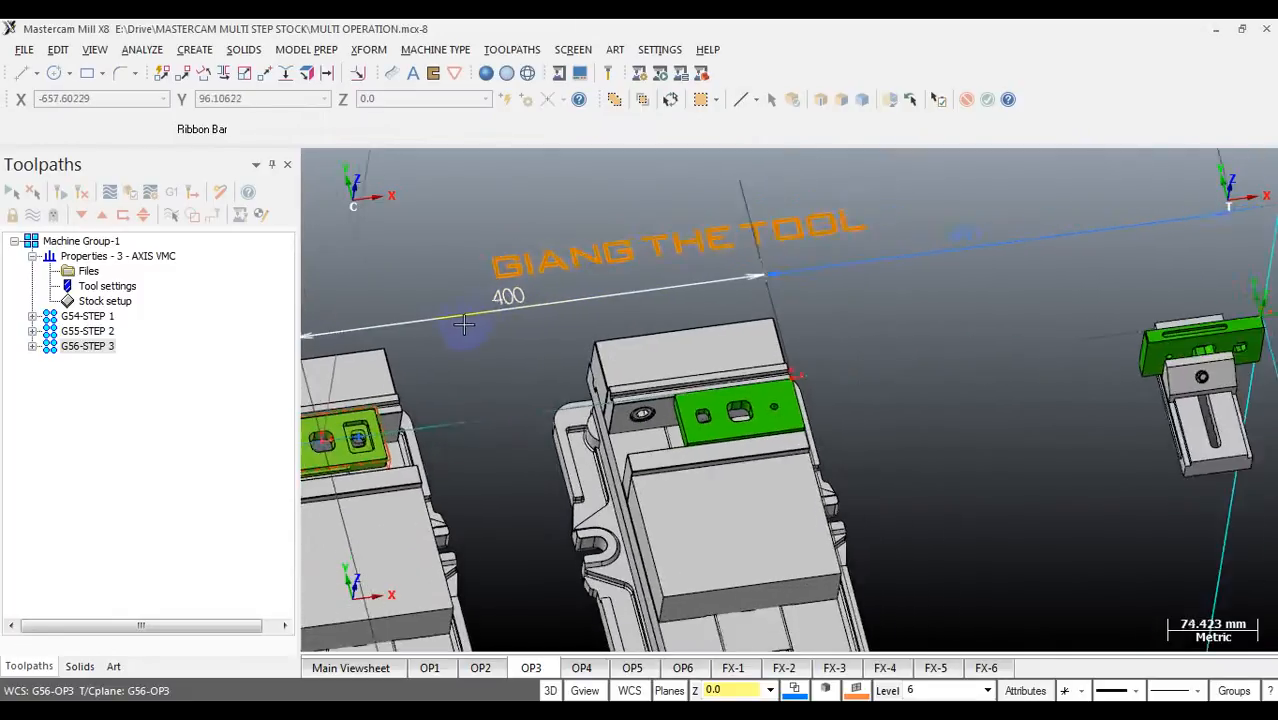
scroll(501, 331, "down", 4)
scroll(715, 311, "down", 1)
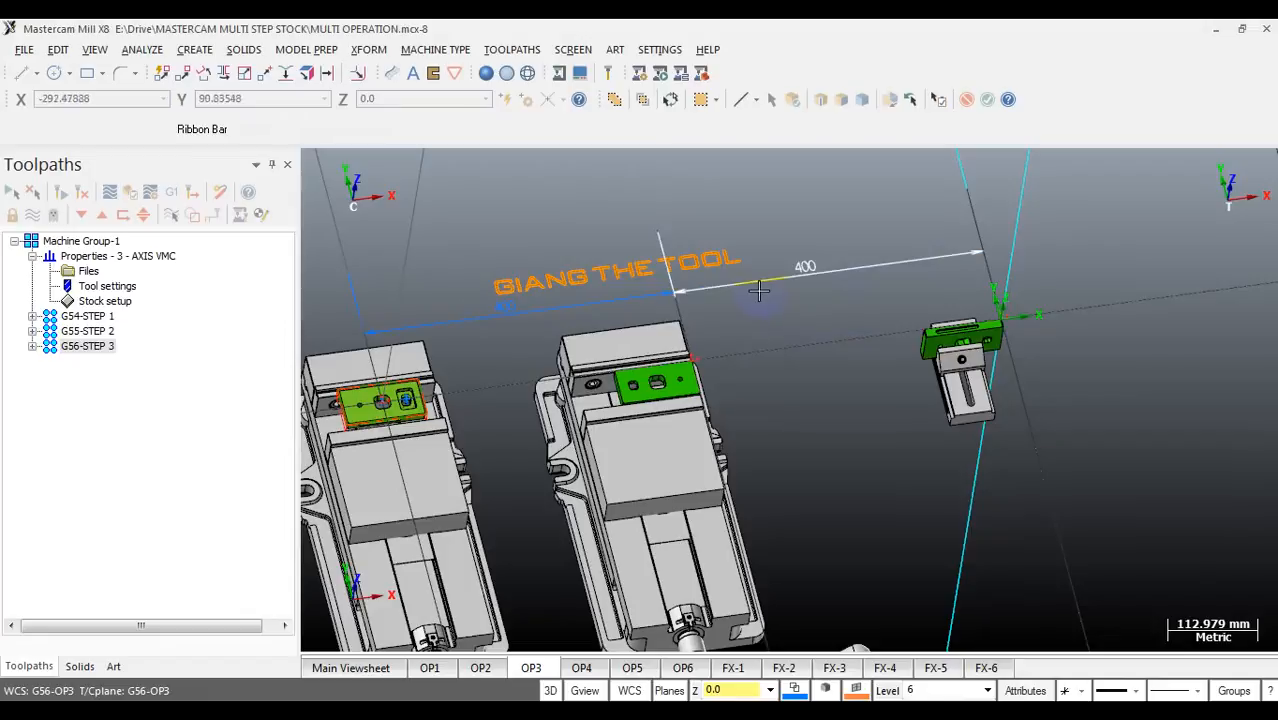
scroll(763, 288, "down", 6)
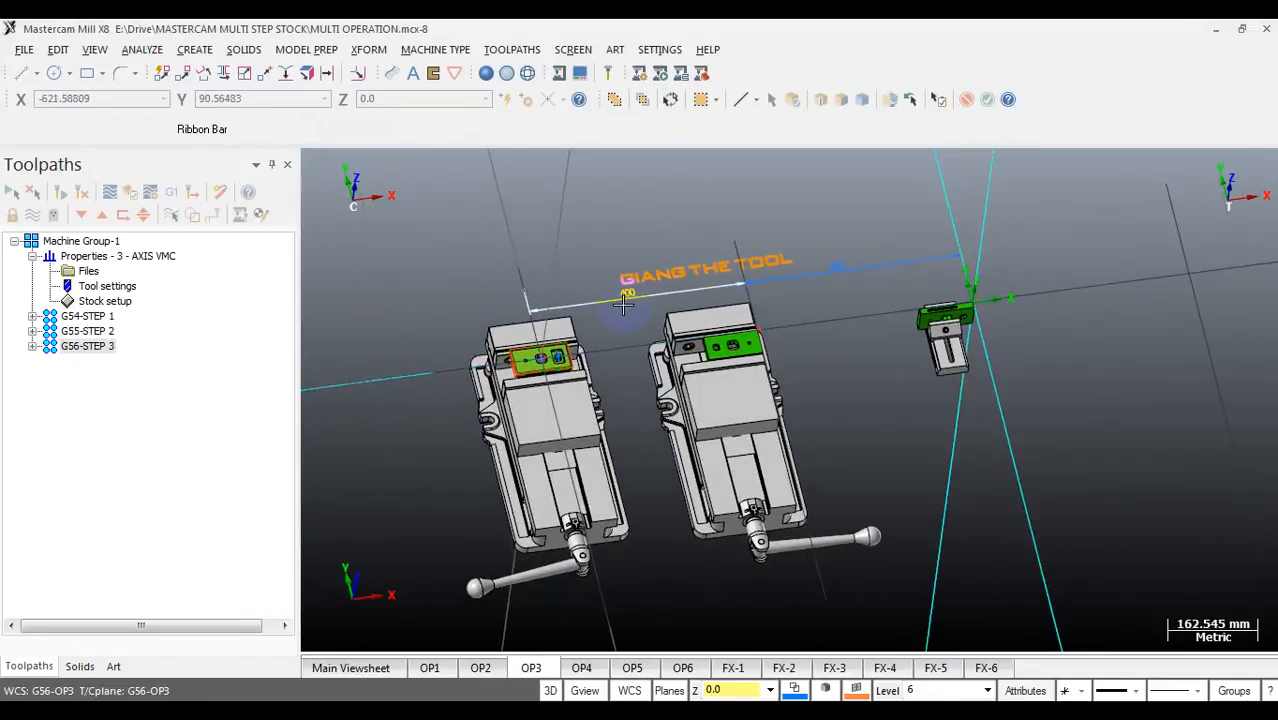
Step: Examine the dimension line spanning the three setups and how the parts align along it
scroll(624, 305, "up", 6)
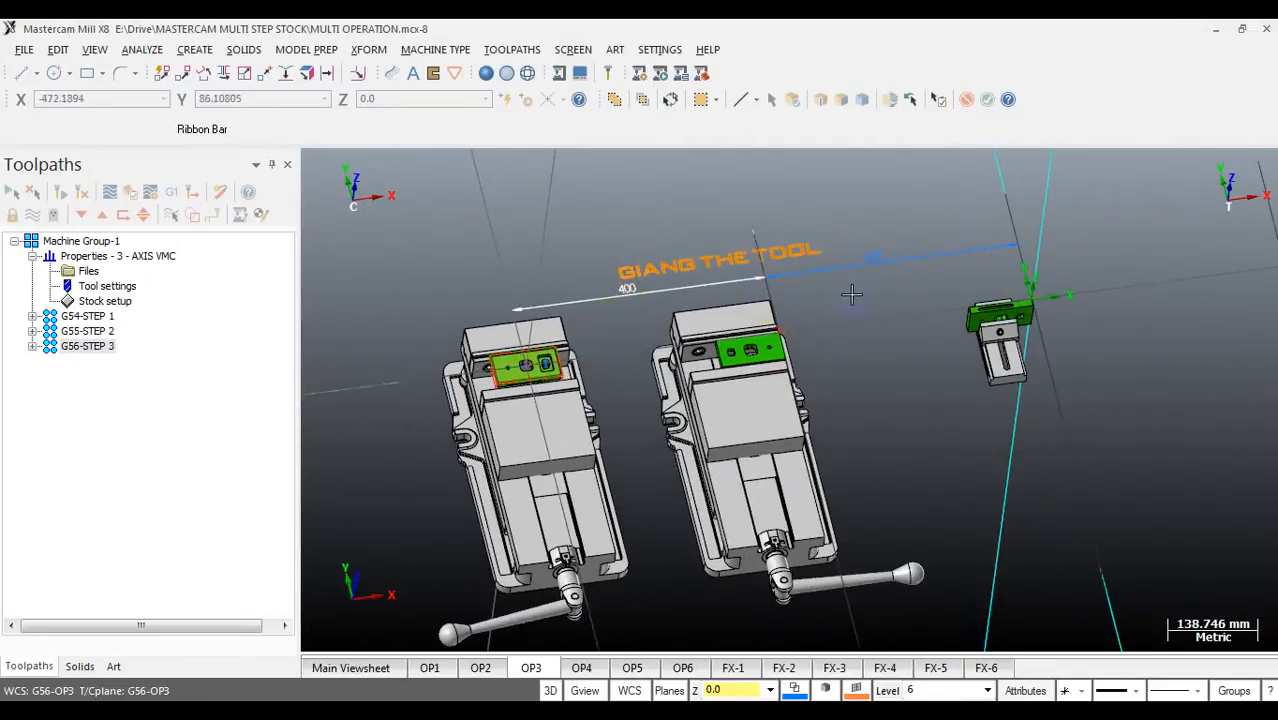
scroll(616, 298, "up", 3)
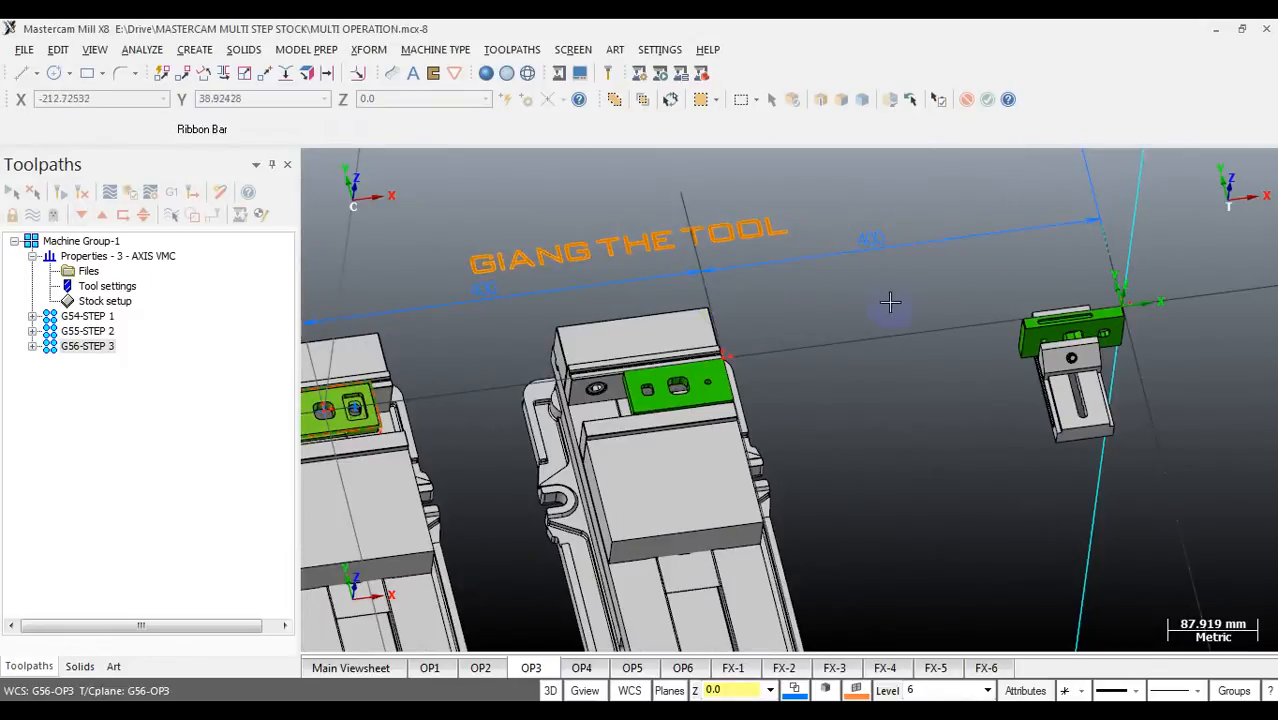
scroll(871, 289, "down", 1)
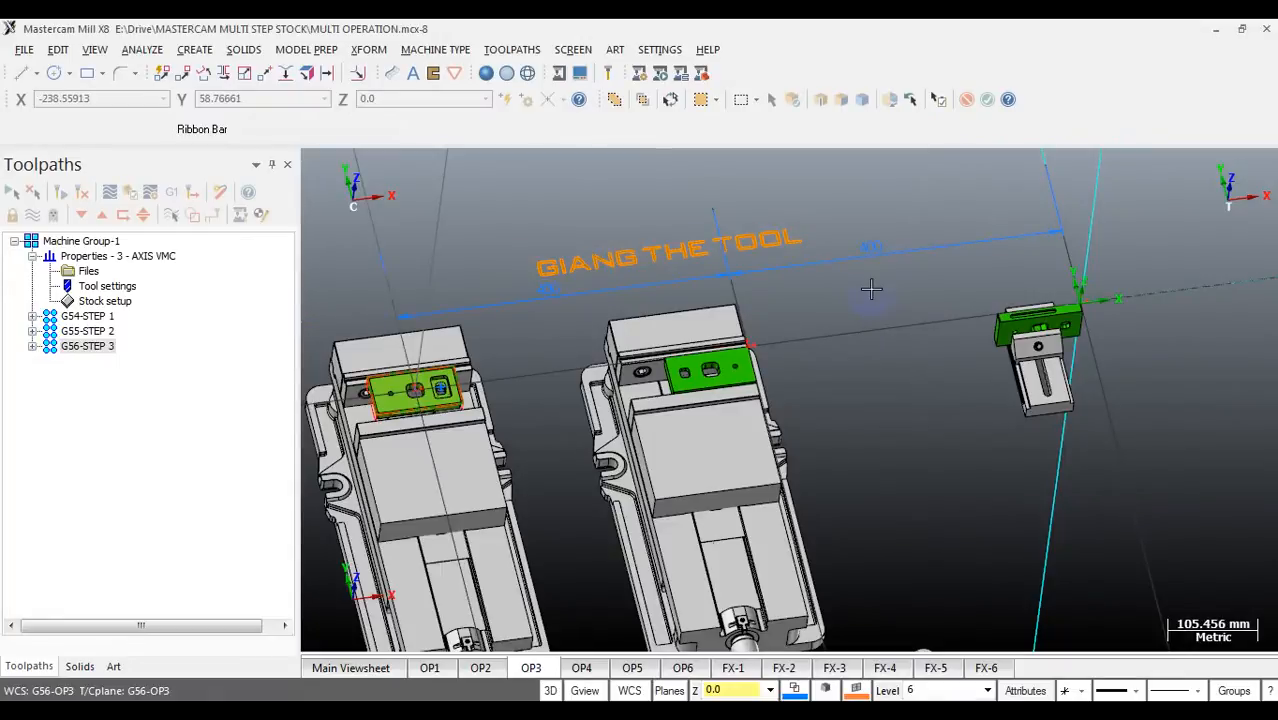
scroll(871, 289, "down", 2)
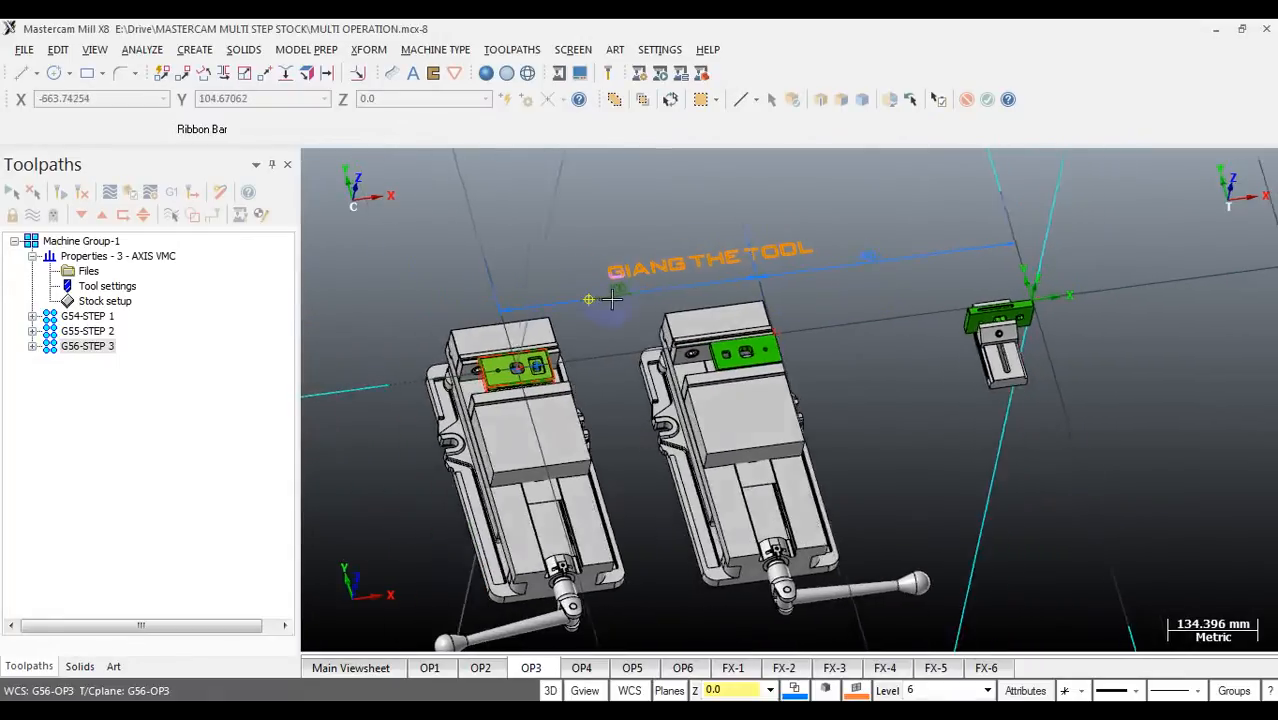
scroll(497, 395, "up", 3)
scroll(496, 393, "up", 2)
scroll(394, 342, "down", 2)
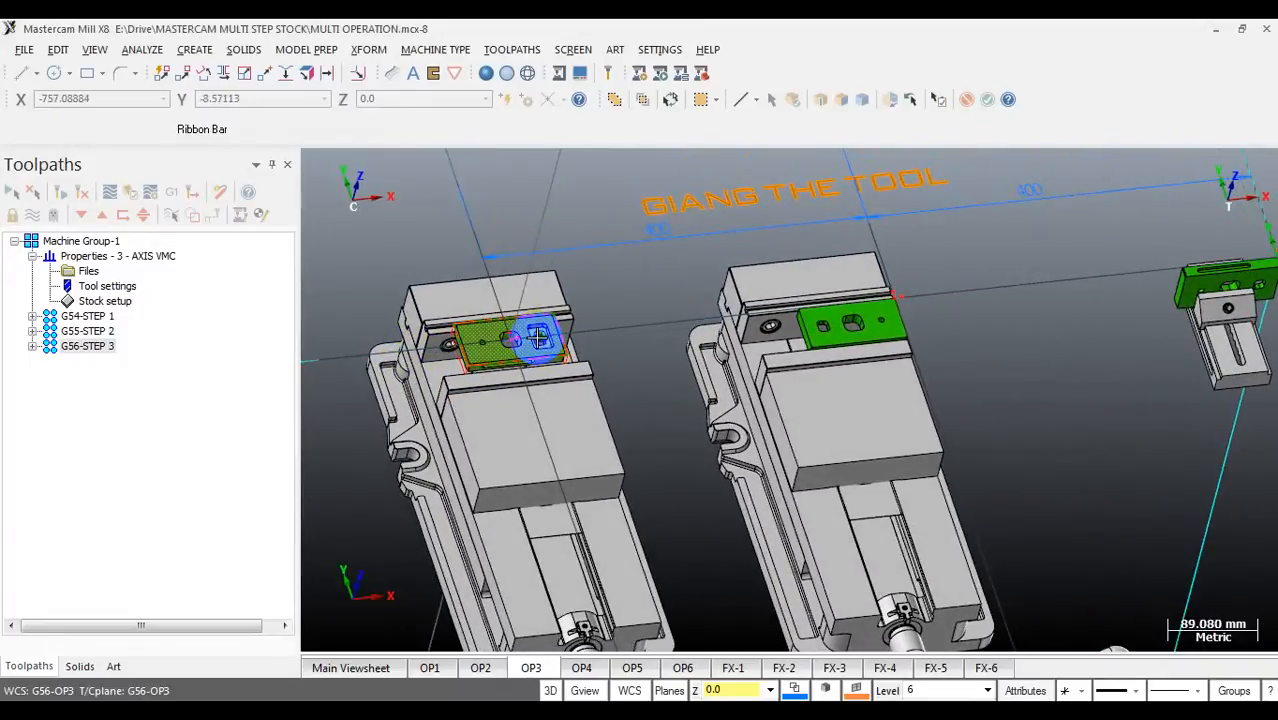
scroll(540, 335, "down", 3)
scroll(738, 315, "up", 2)
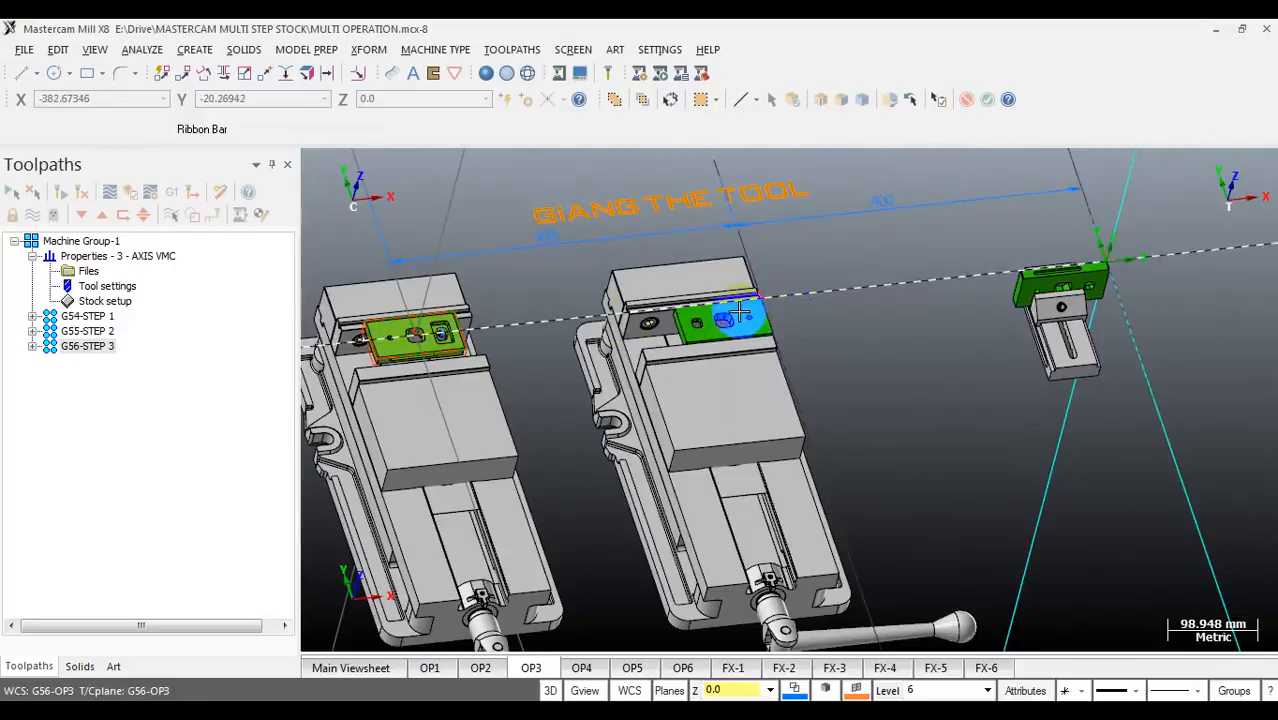
middle_click_drag(736, 315, 722, 313)
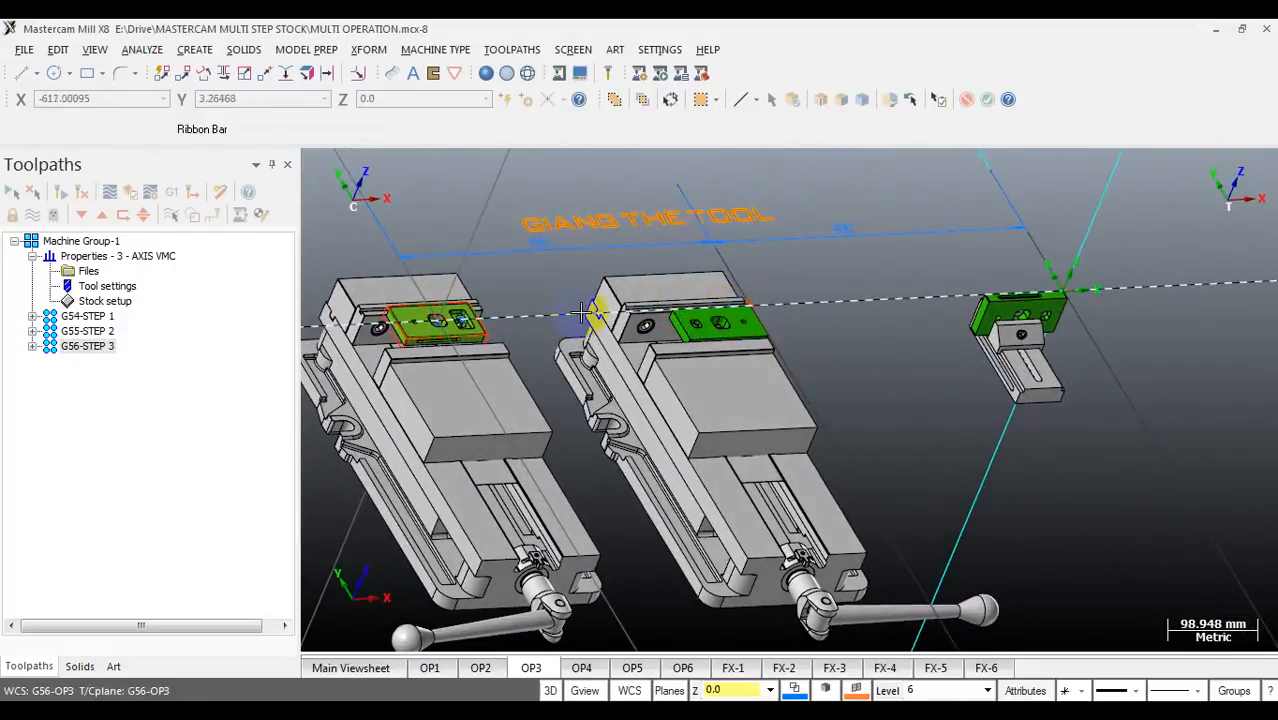
Step: Inspect the part in the first vise and its red dashed stock outline up close
scroll(372, 325, "up", 10)
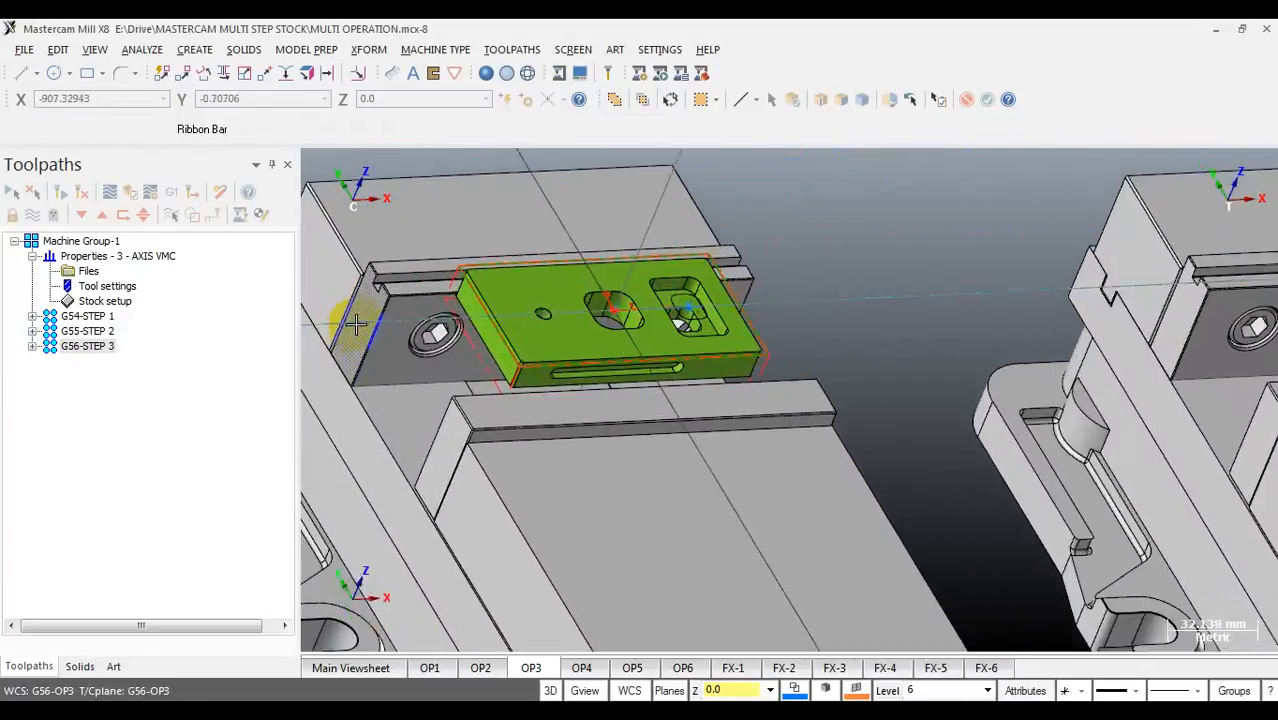
scroll(668, 316, "up", 4)
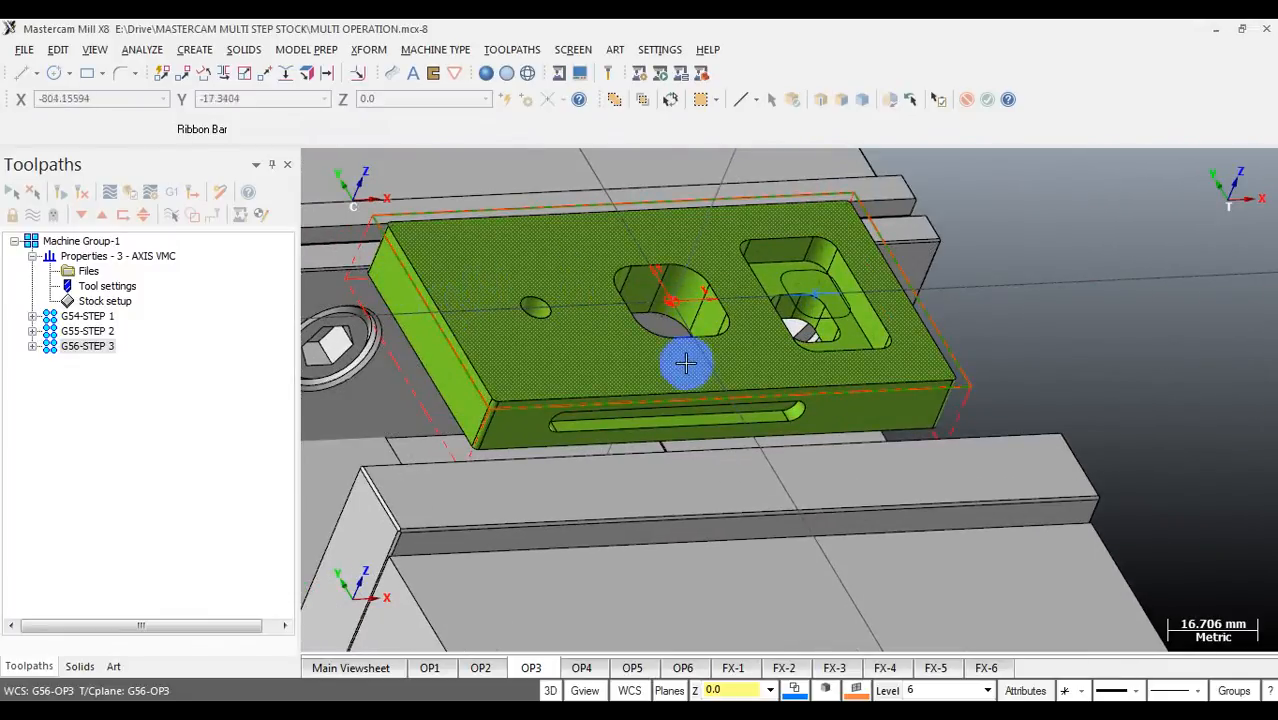
middle_click_drag(685, 363, 447, 292)
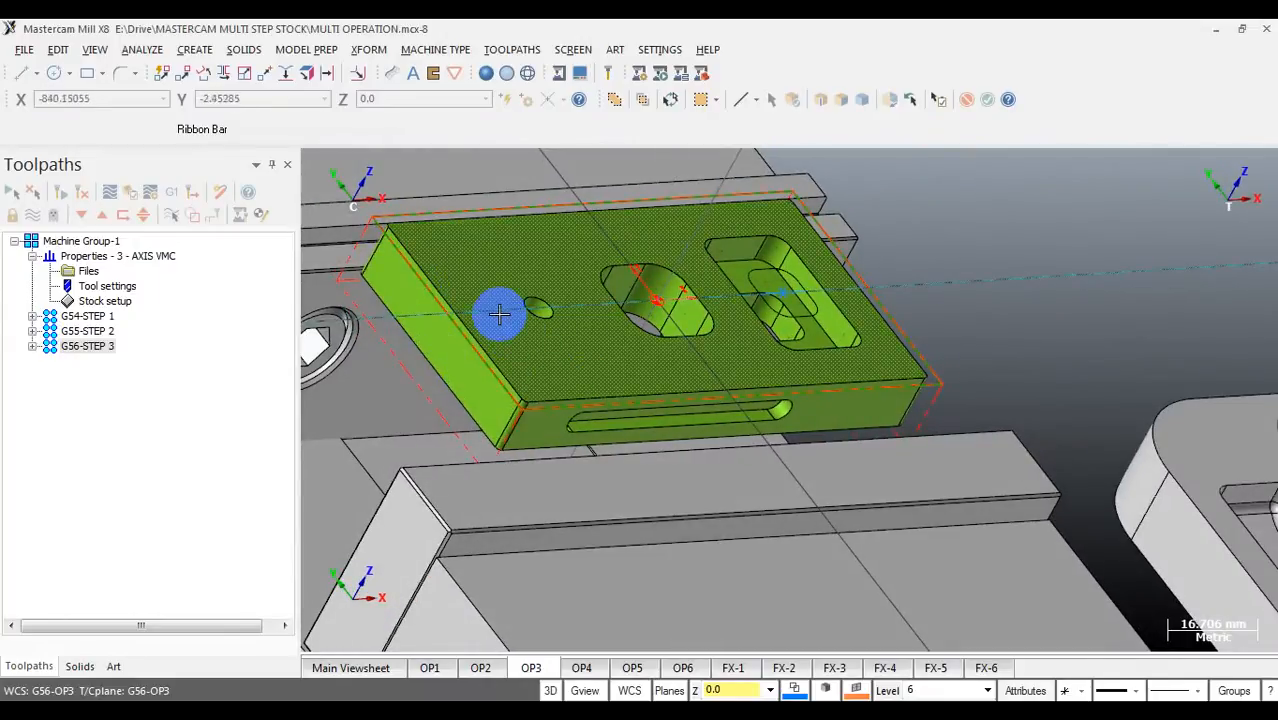
scroll(502, 317, "down", 3)
scroll(505, 305, "down", 5)
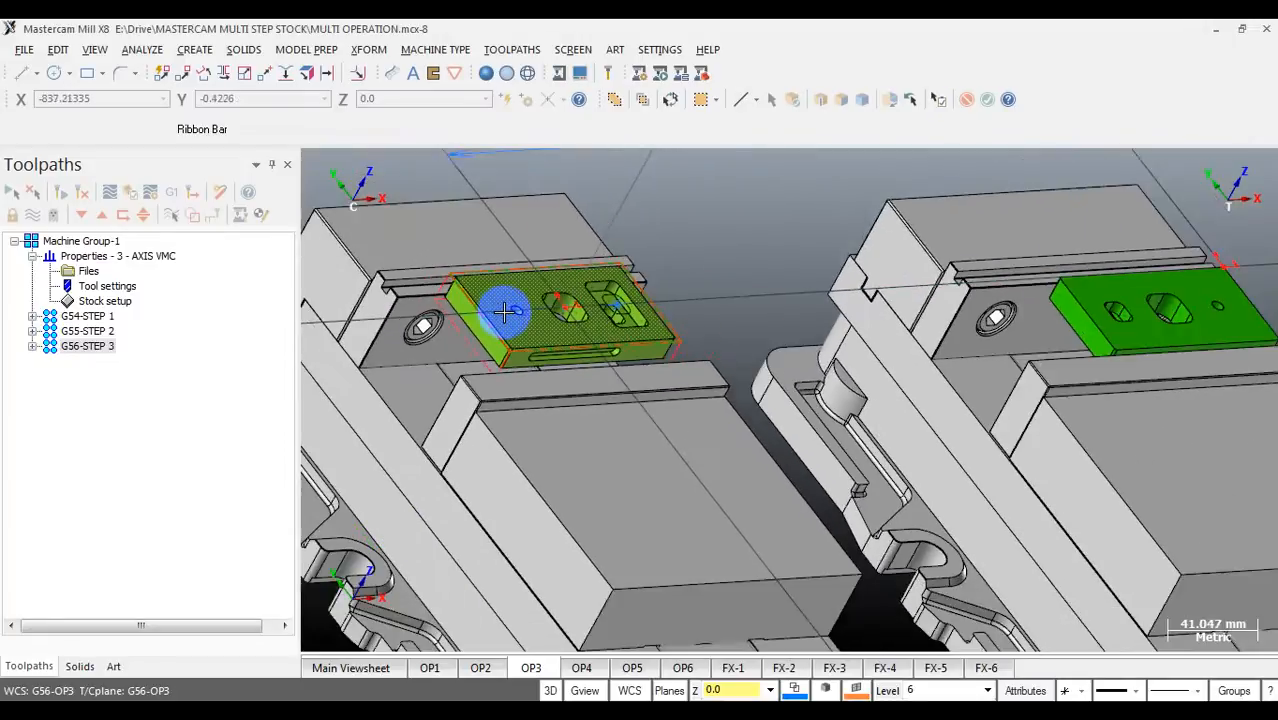
scroll(500, 302, "up", 1)
scroll(500, 302, "down", 2)
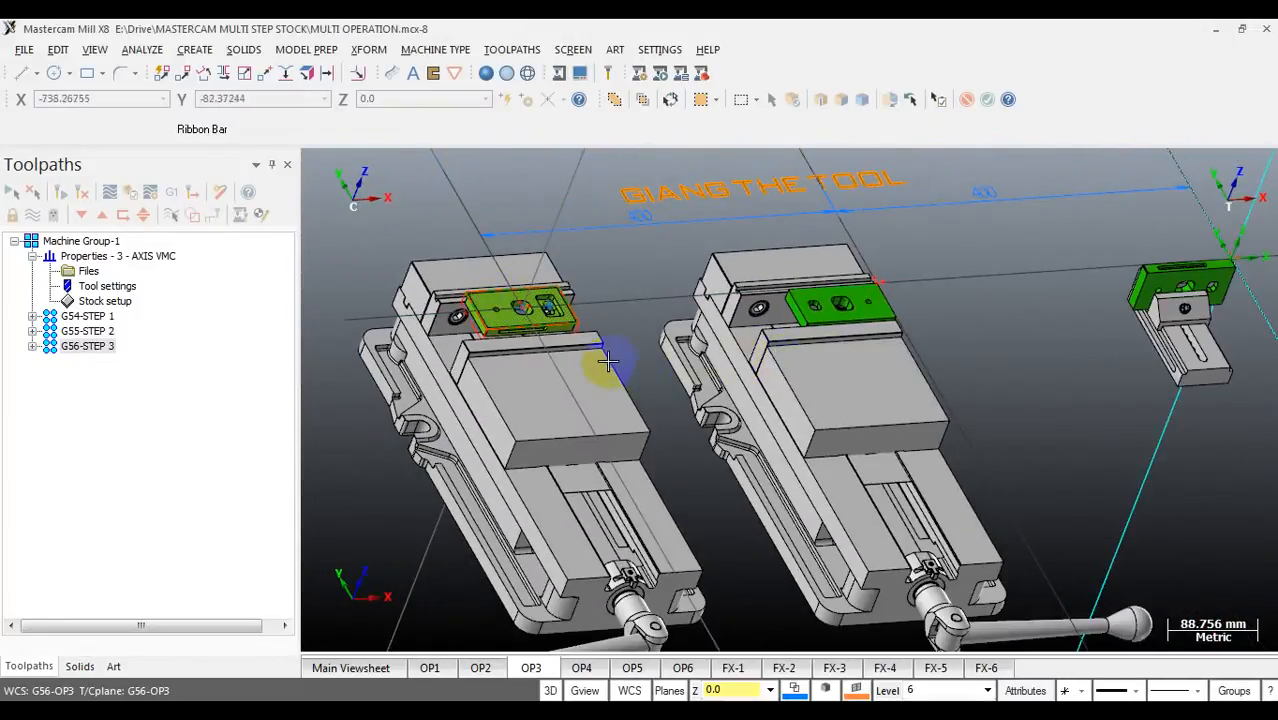
Step: Compare how the parts are positioned in the first and second vises relative to the upright third setup
scroll(530, 345, "up", 2)
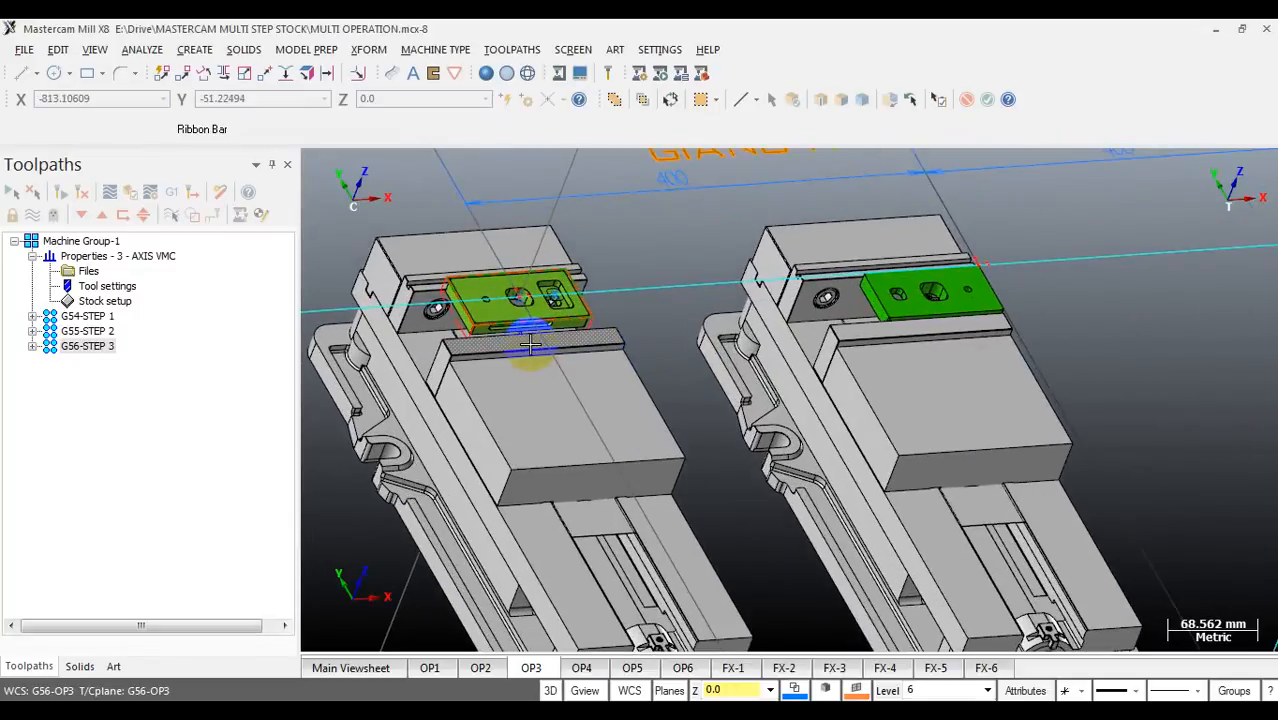
scroll(530, 345, "down", 2)
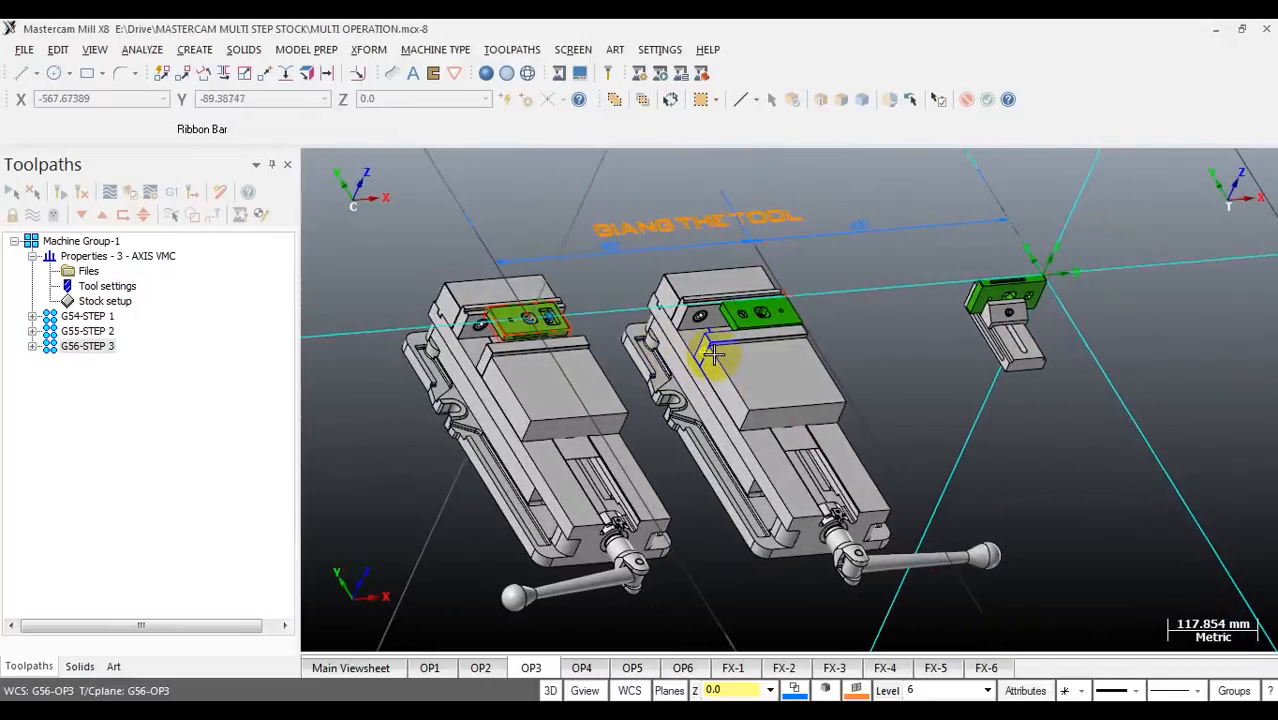
scroll(511, 317, "up", 1)
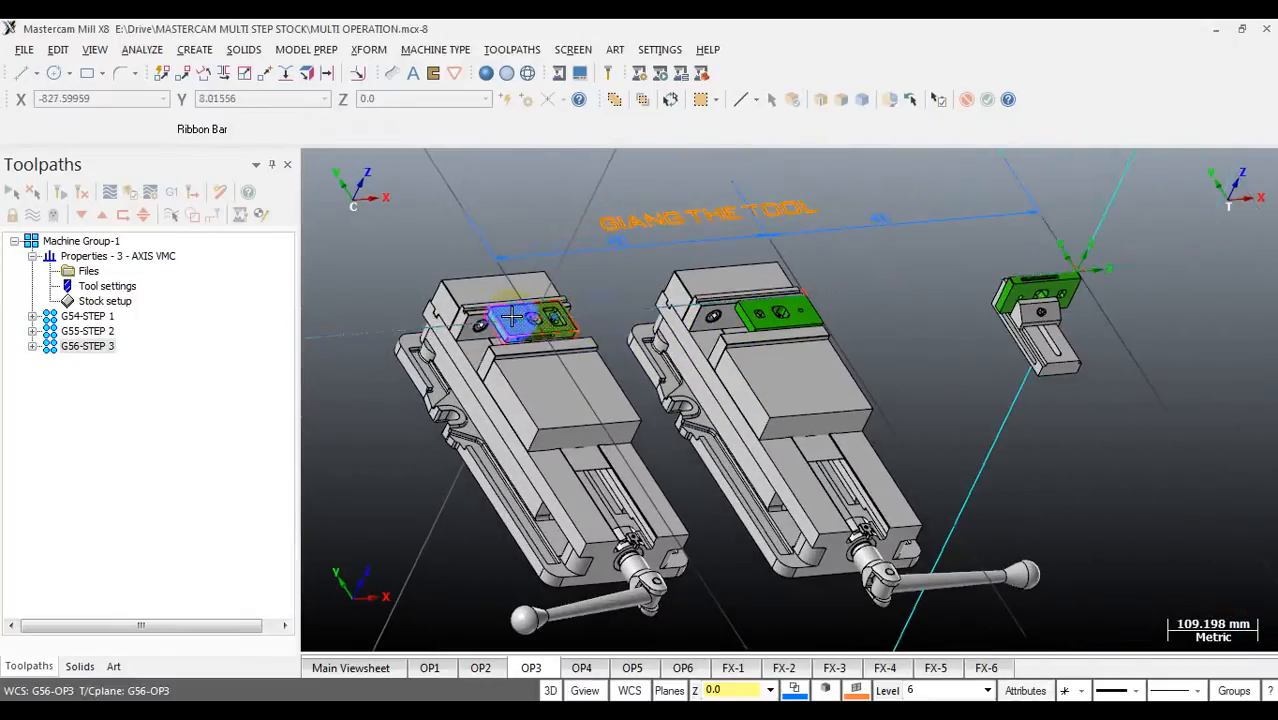
scroll(458, 300, "up", 2)
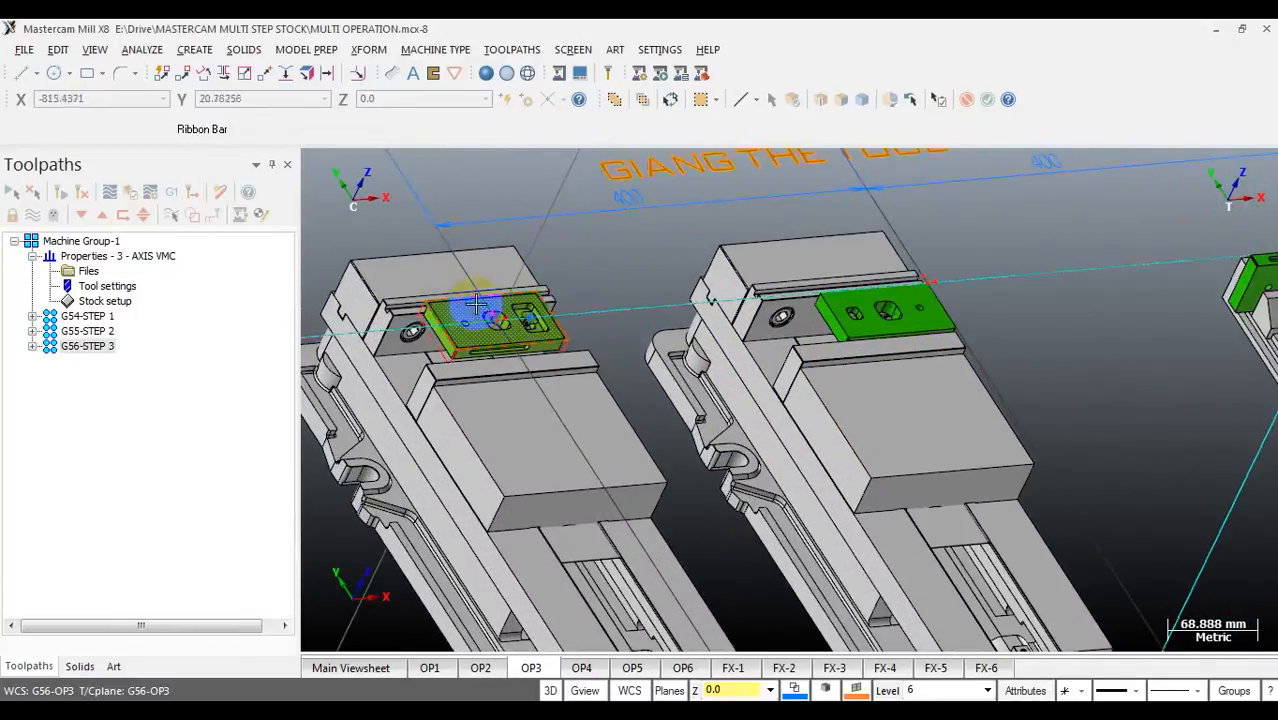
scroll(476, 304, "down", 3)
middle_click_drag(628, 305, 587, 307)
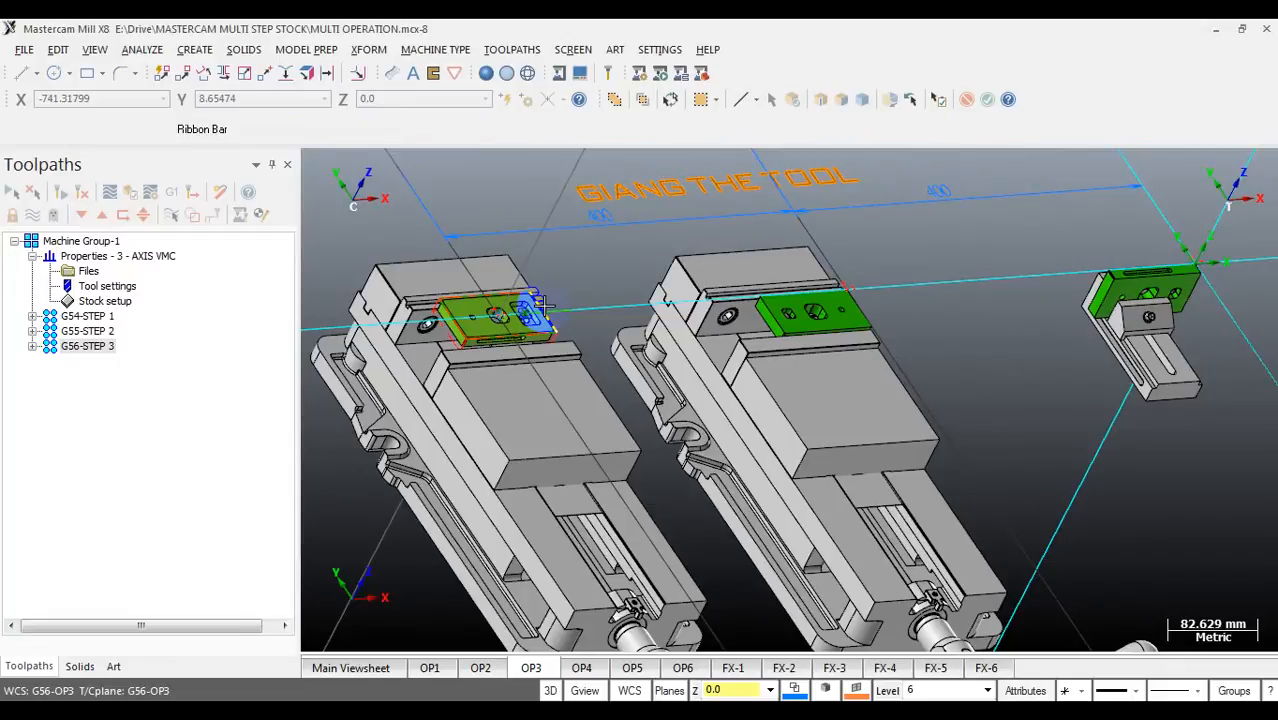
scroll(458, 306, "up", 3)
scroll(580, 300, "down", 2)
mouse_move(575, 307)
middle_mouse_down()
mouse_move(607, 301)
mouse_move(519, 308)
middle_mouse_up()
scroll(519, 307, "down", 4)
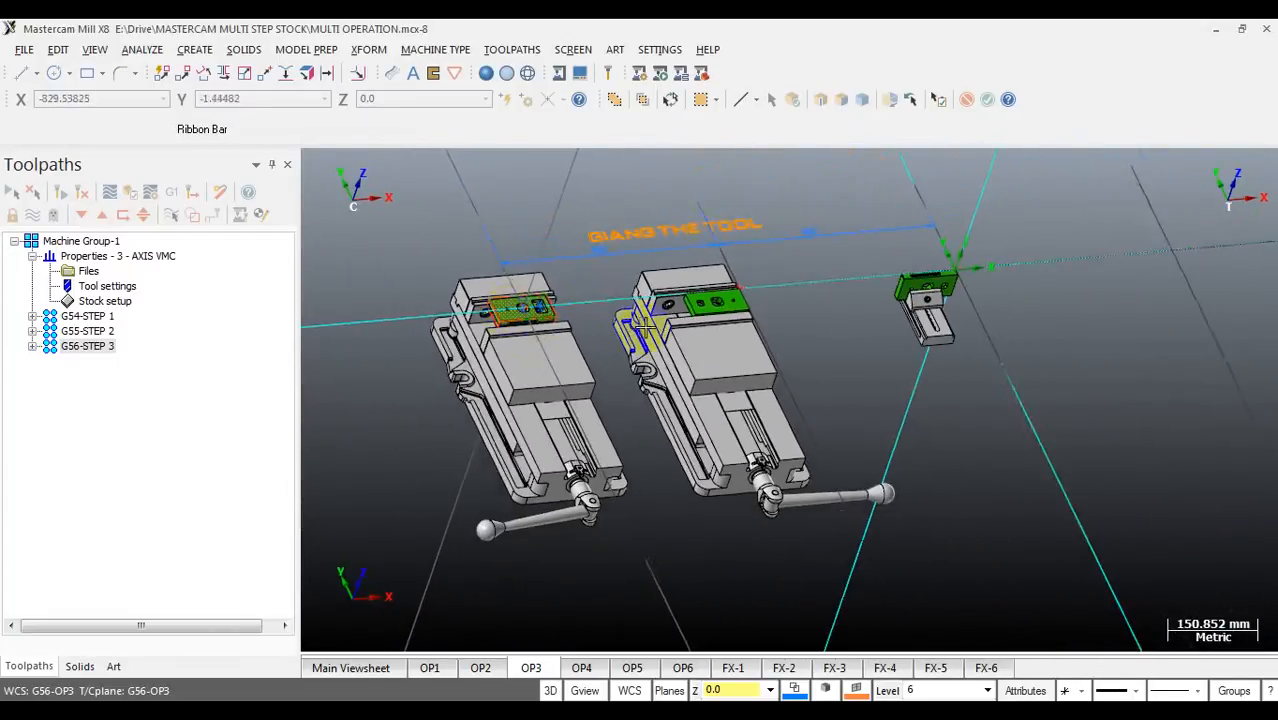
middle_click_drag(643, 327, 621, 329)
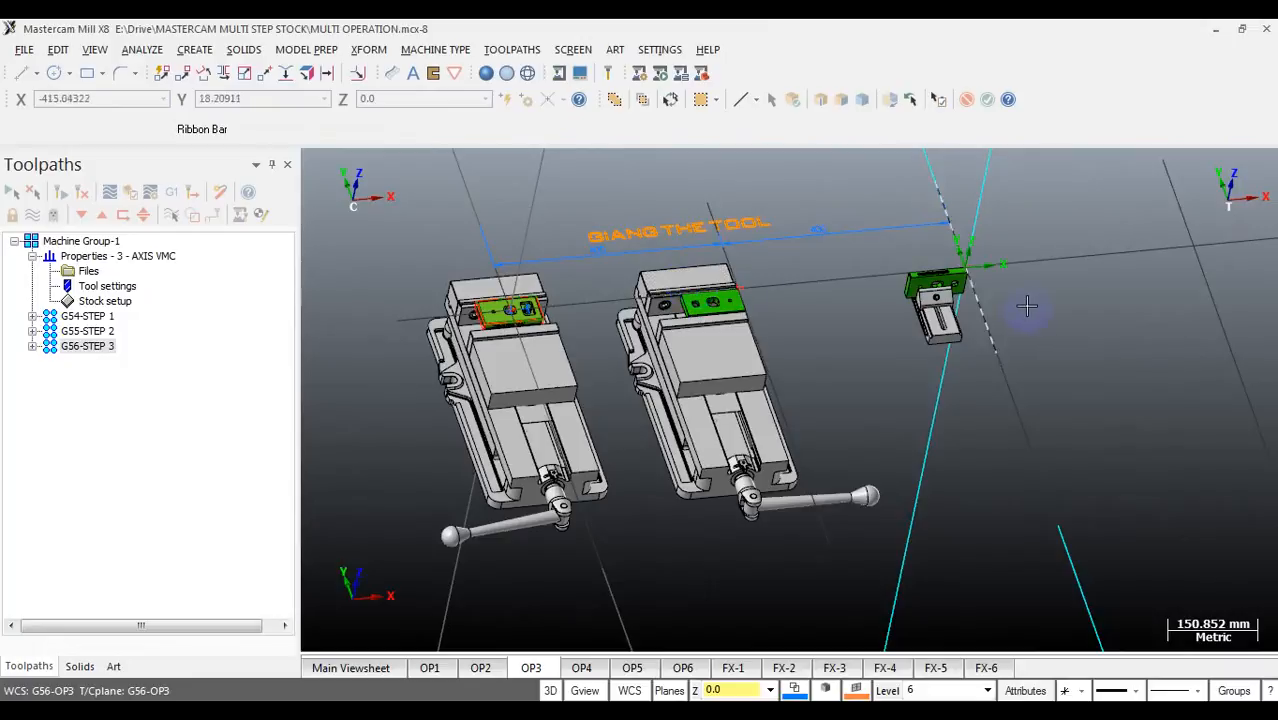
Step: Check the third setup's surroundings and re-examine the stock boundary around the first vise's part
scroll(870, 285, "up", 4)
scroll(900, 283, "down", 1)
scroll(978, 285, "down", 3)
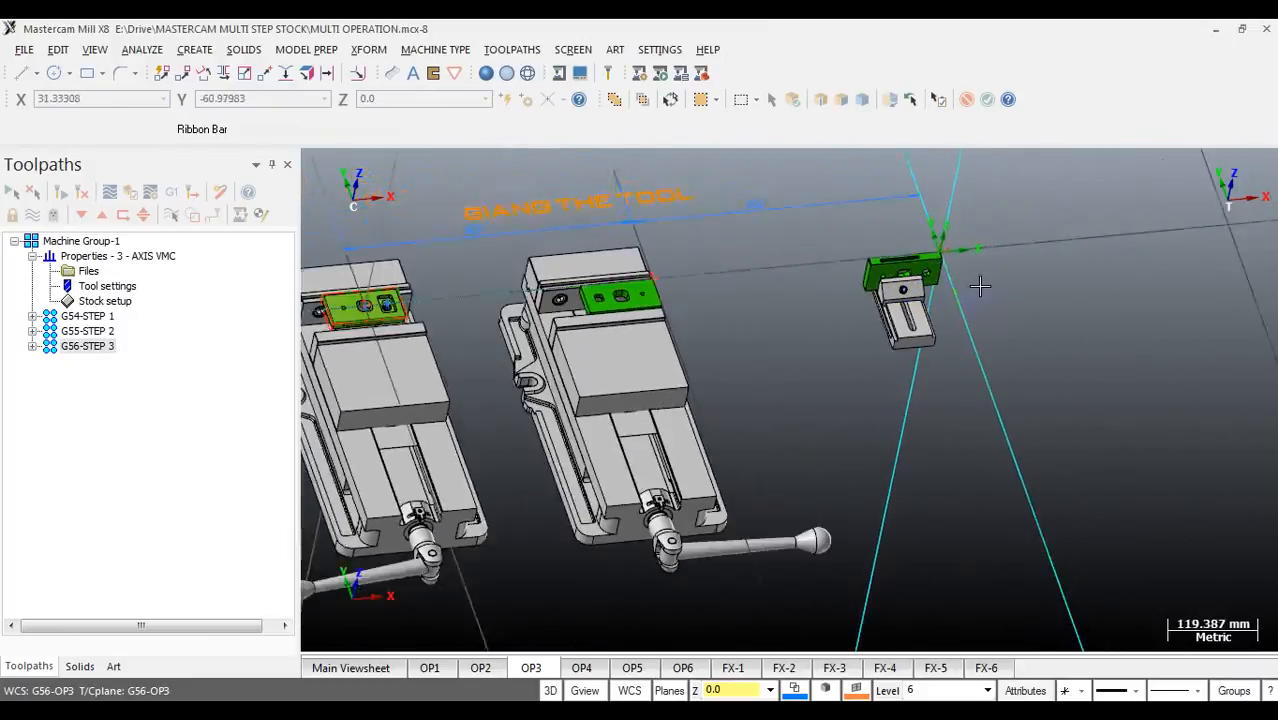
scroll(454, 309, "up", 5)
scroll(454, 309, "up", 6)
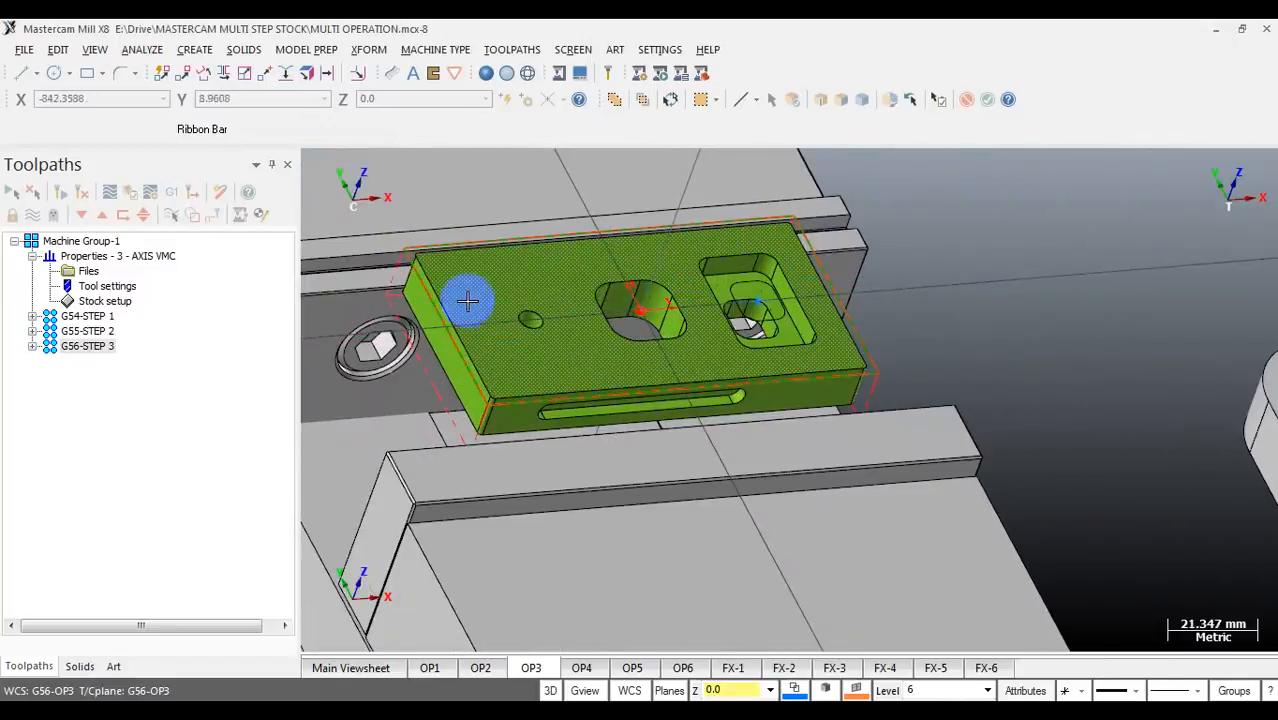
middle_click_drag(467, 300, 450, 305)
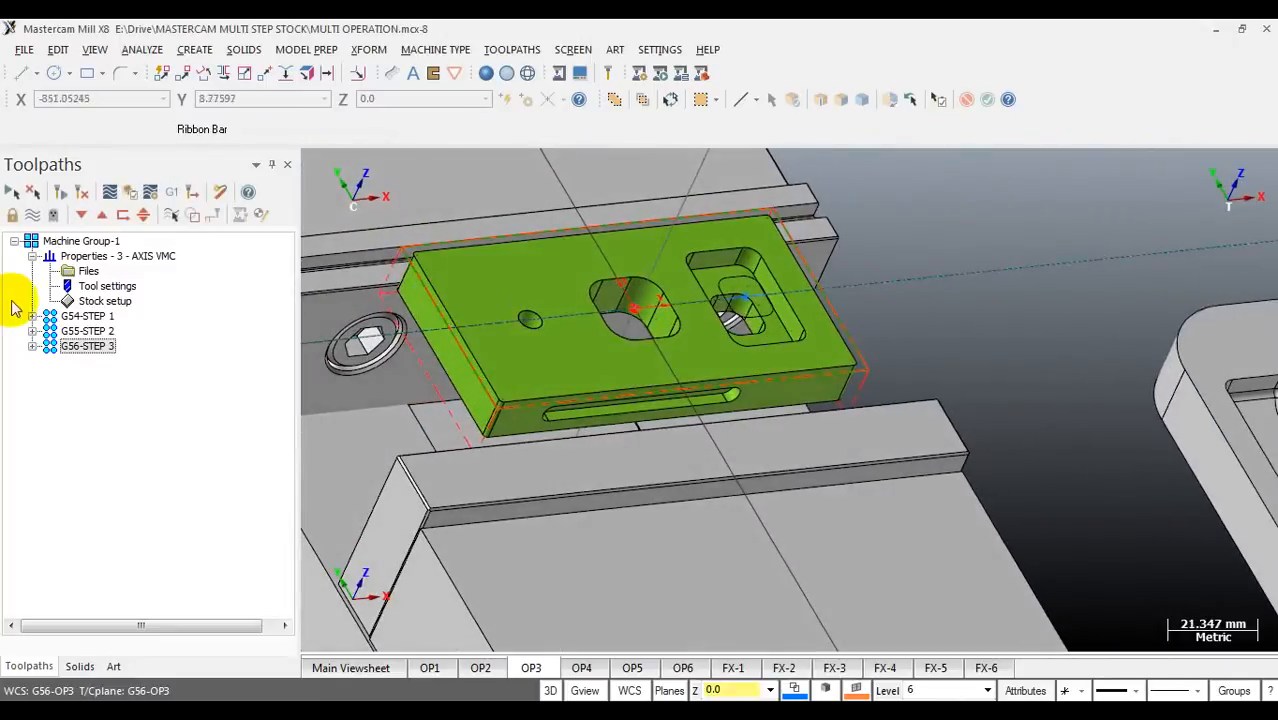
Step: Review the rectangular stock's X, Y and Z sizes in the machine group's stock setup and accept the settings
middle_click_drag(531, 348, 610, 352)
left_click(92, 304)
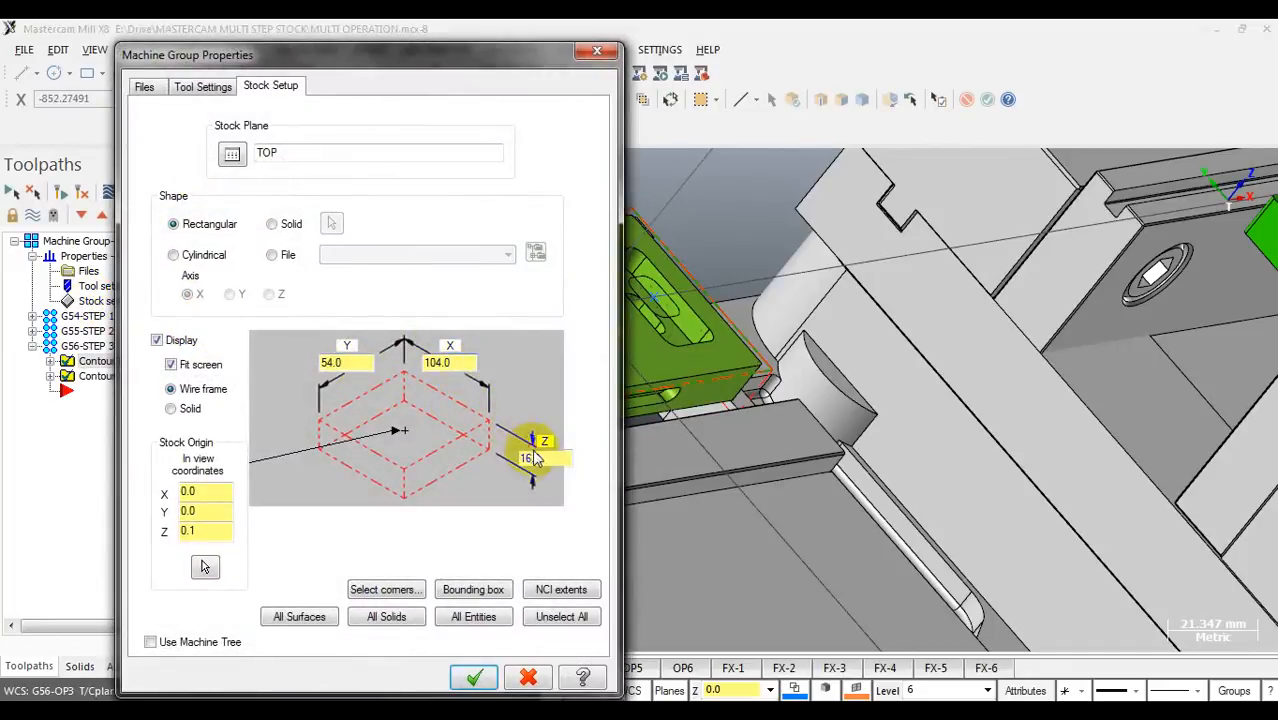
left_click_drag(478, 57, 292, 62)
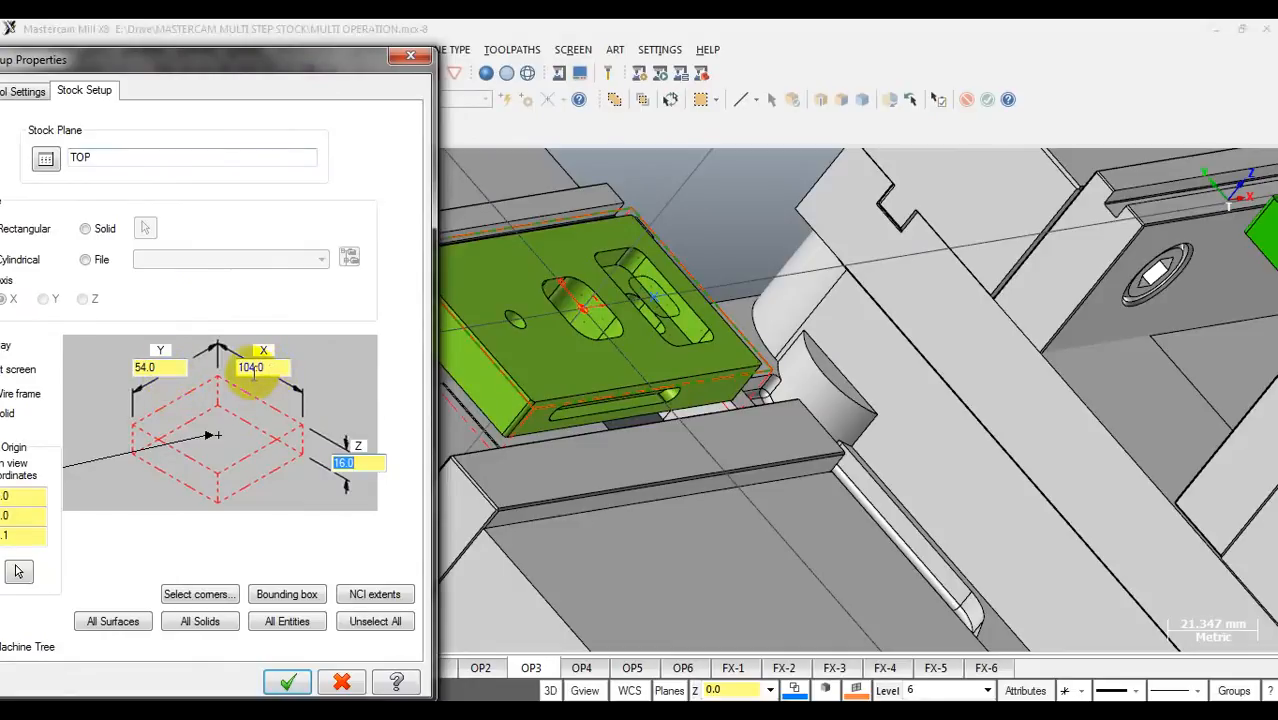
left_click(337, 463)
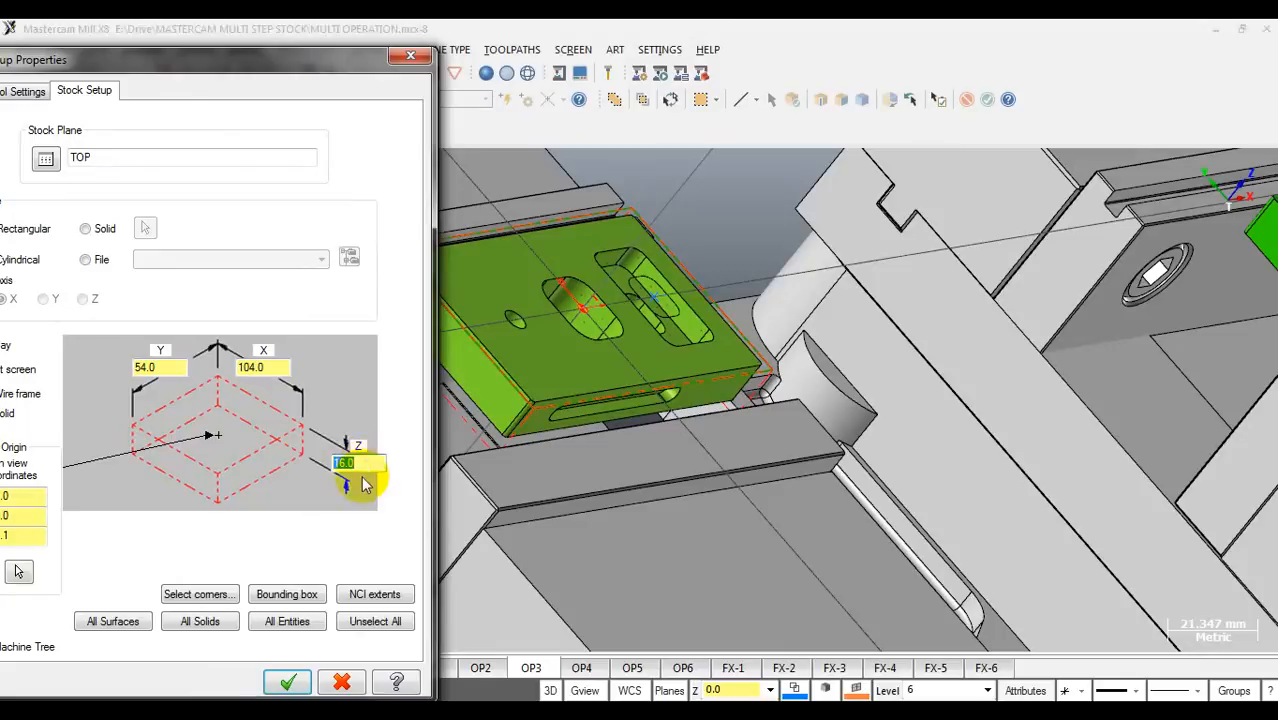
left_click(285, 683)
Step: Select all operations in the G54-STEP 1 group and launch their Verify simulation
middle_click_drag(513, 379, 487, 345)
scroll(487, 345, "down", 5)
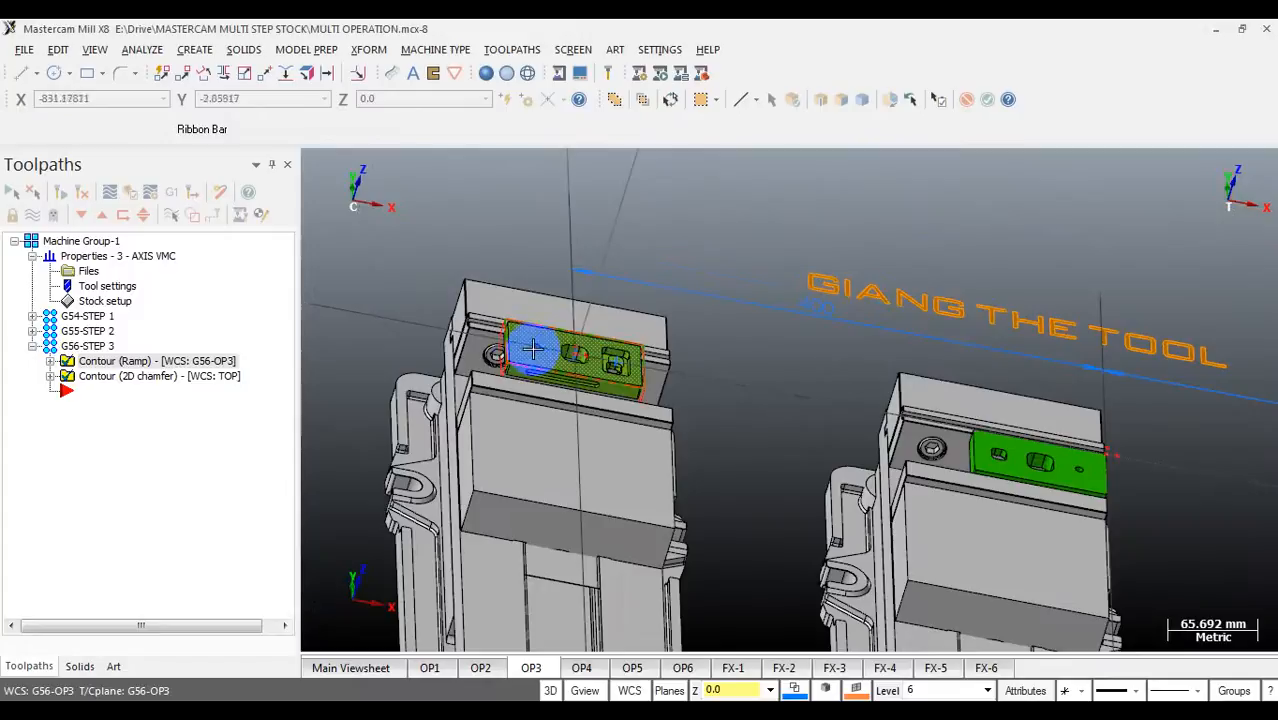
left_click(33, 316)
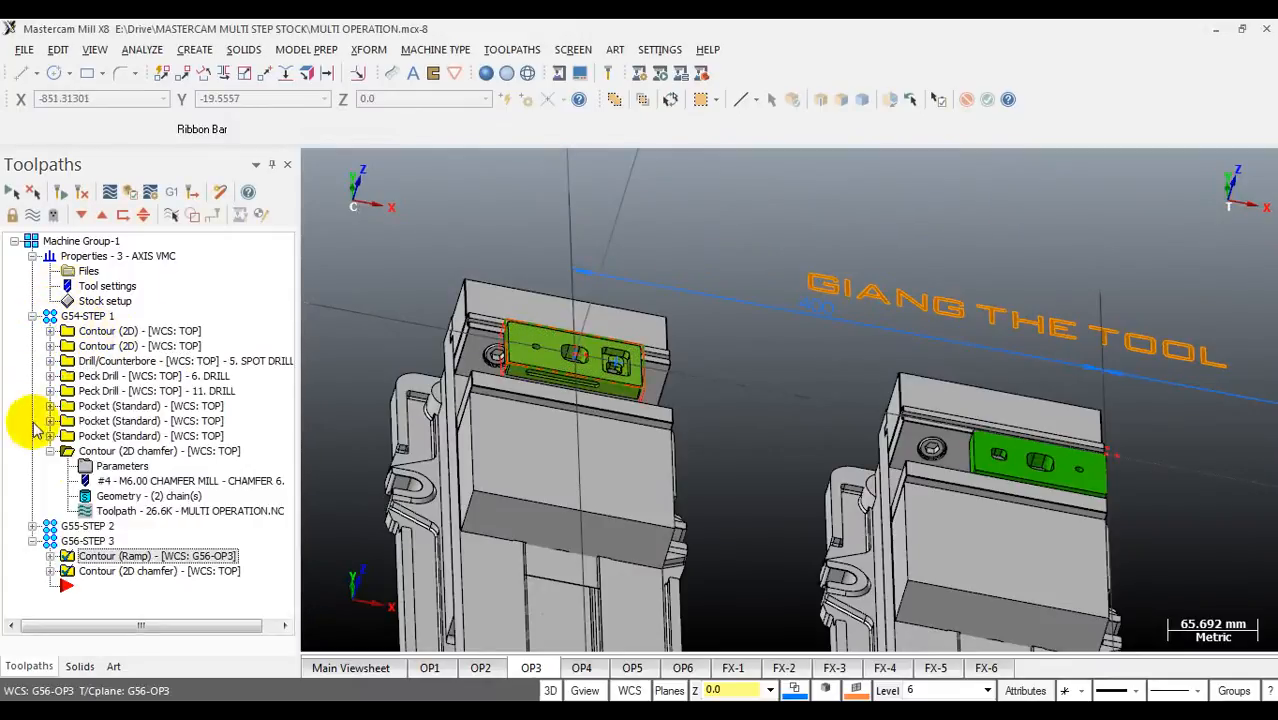
left_click(50, 451)
left_click(90, 316)
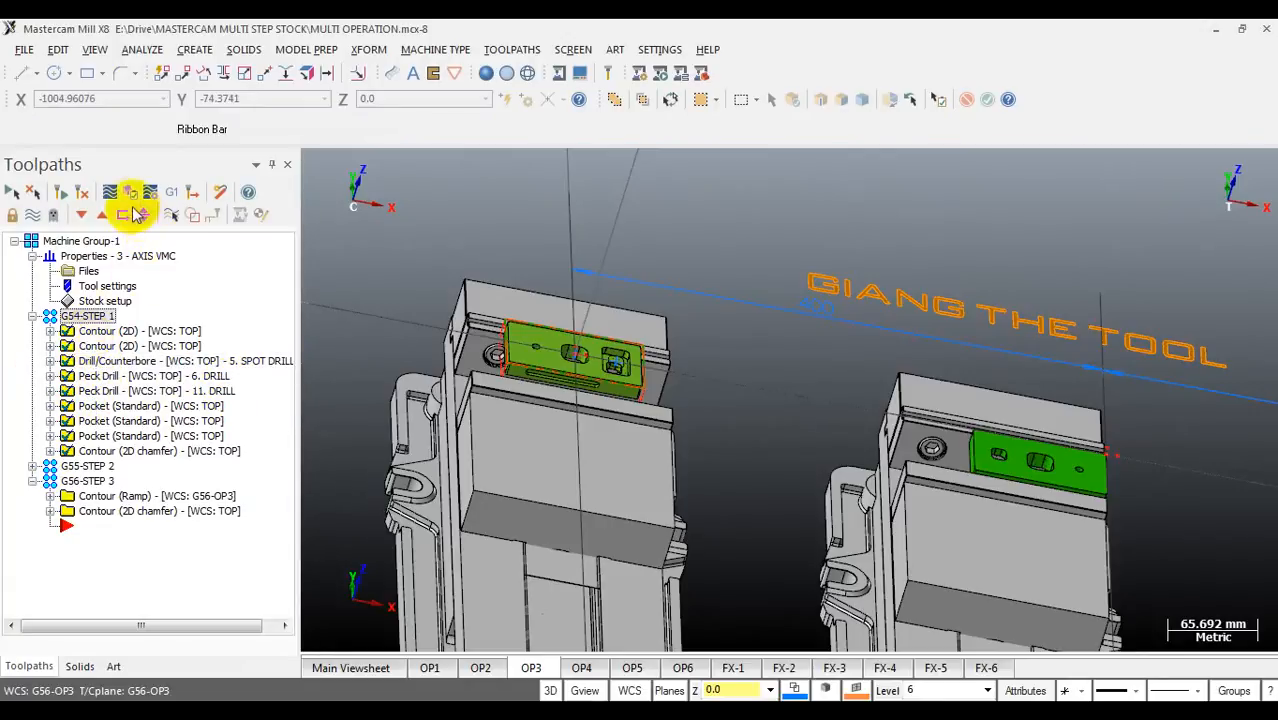
scroll(557, 352, "down", 1)
scroll(557, 352, "up", 4)
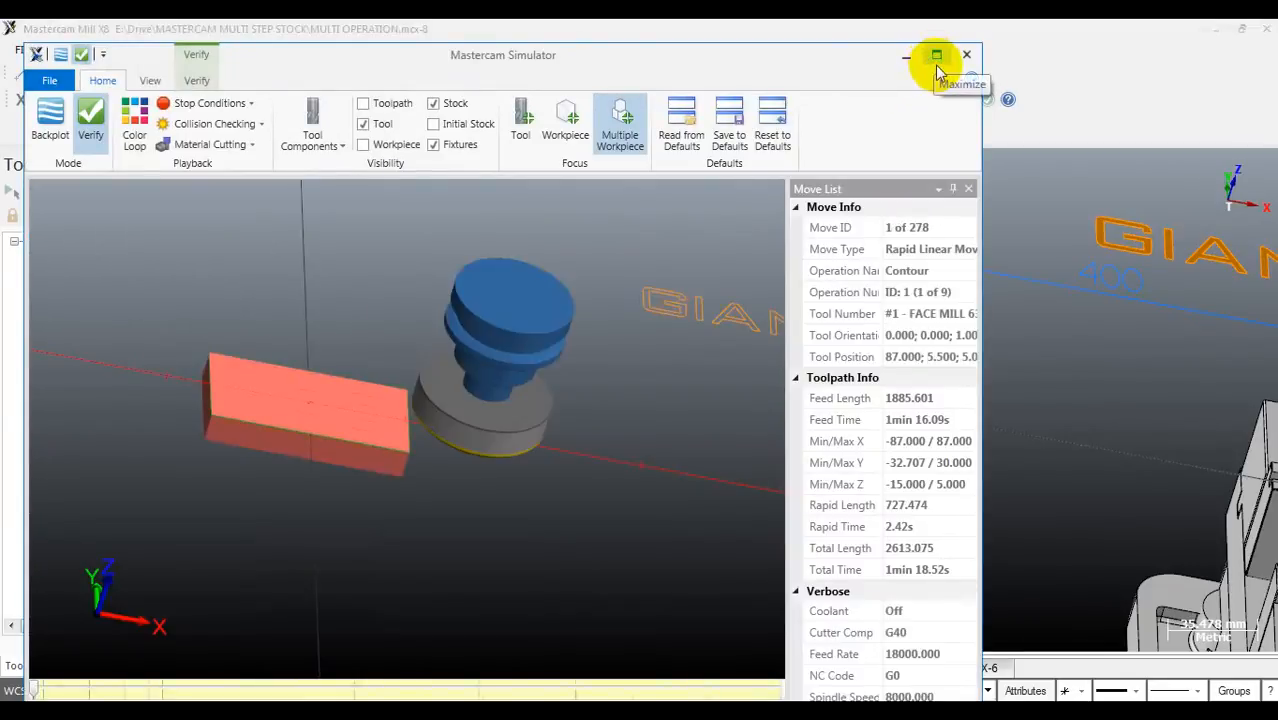
Step: Examine the stock and face mill in the simulation and show the workpiece geometry
scroll(500, 374, "down", 3)
scroll(494, 358, "up", 3)
scroll(269, 326, "down", 3)
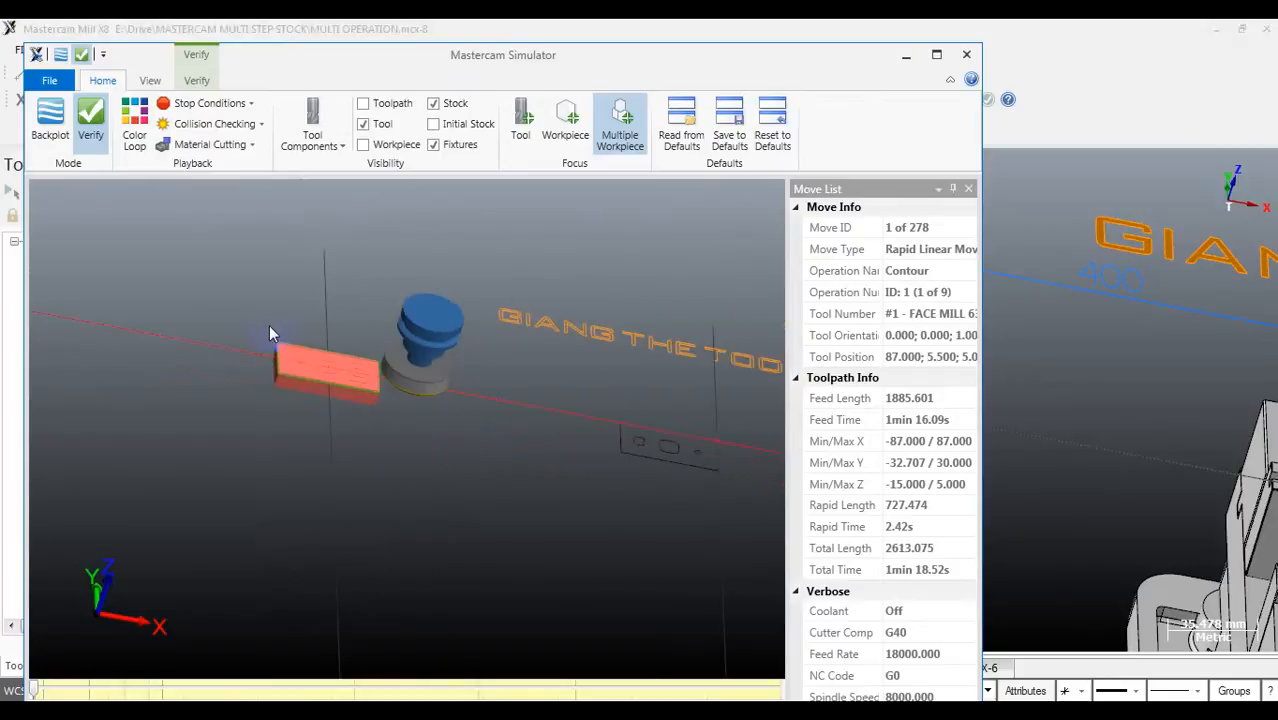
middle_click_drag(266, 326, 280, 324)
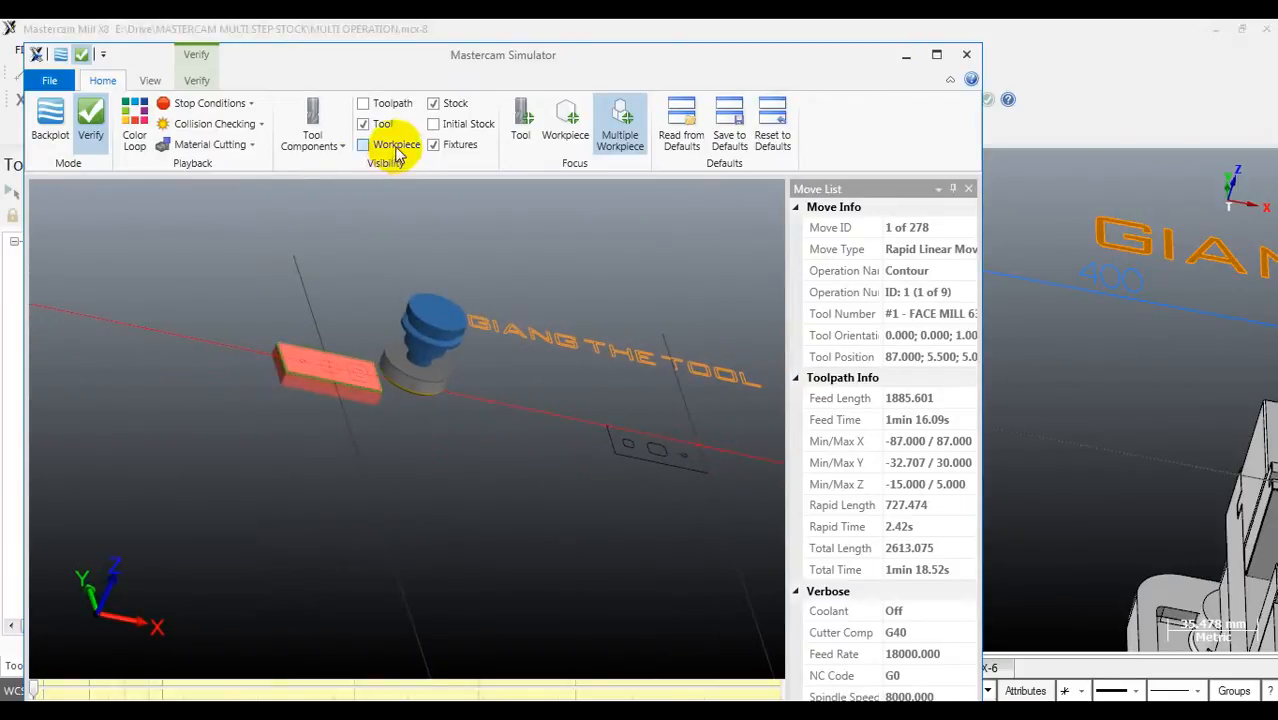
left_click(362, 145)
Step: Inspect the stock in the first vise and the other setups in the simulation, and maximize the simulator window
scroll(288, 348, "up", 2)
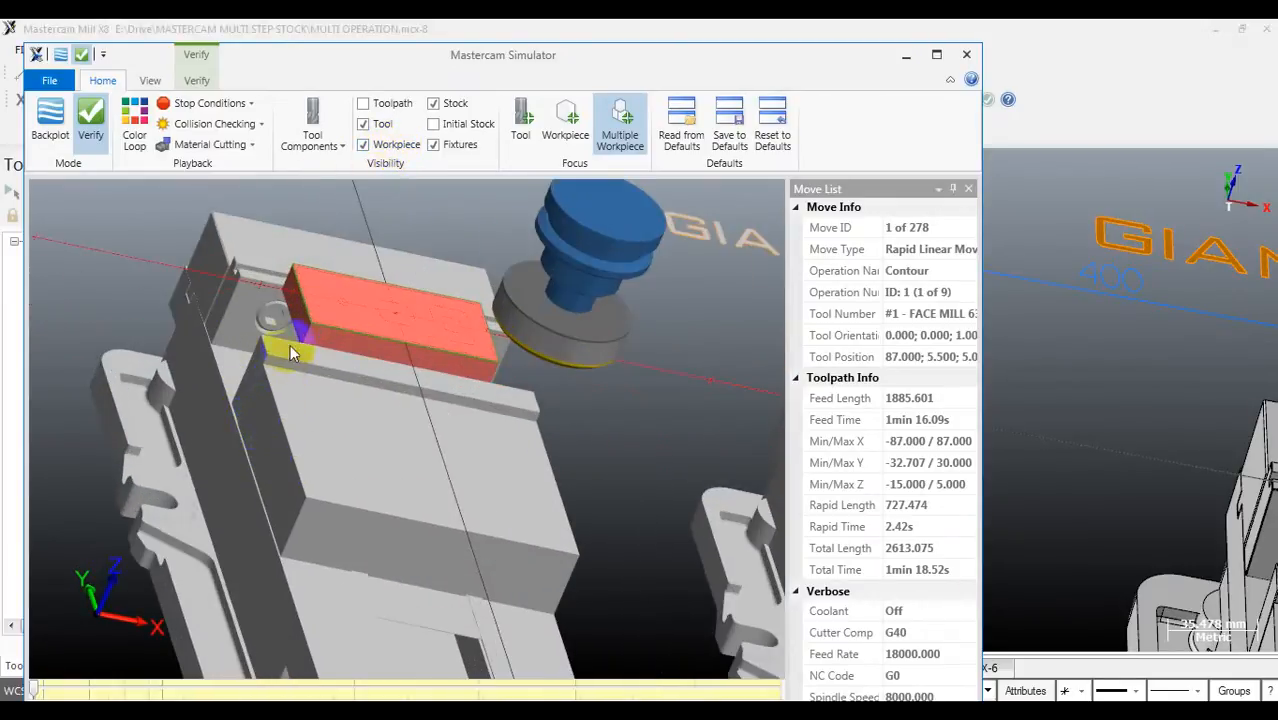
scroll(302, 331, "down", 4)
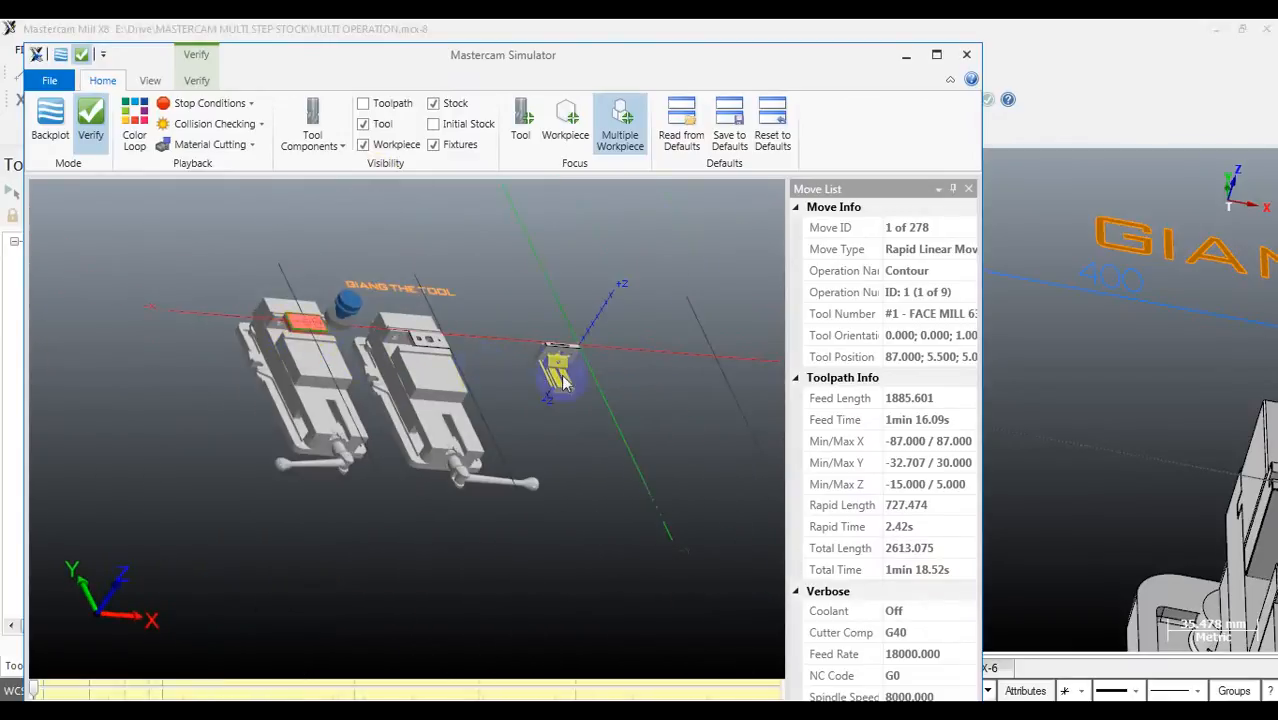
scroll(563, 381, "up", 4)
scroll(456, 357, "up", 2)
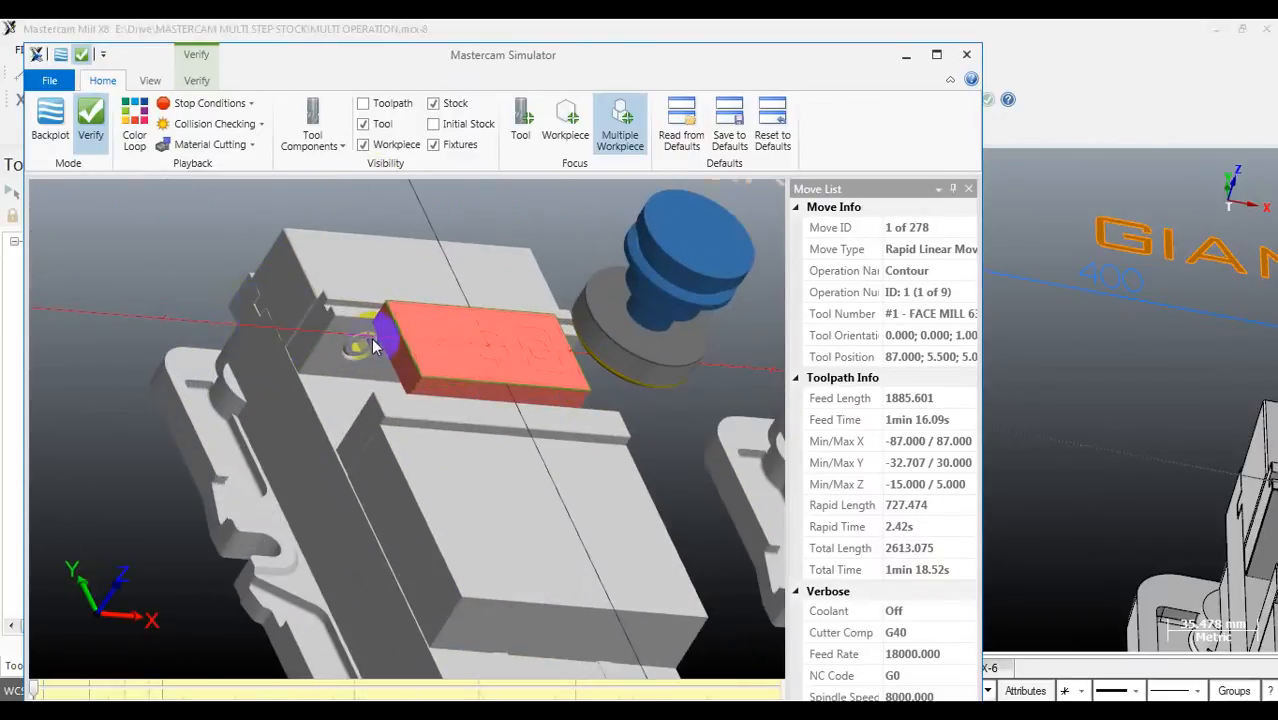
scroll(372, 345, "down", 1)
left_click(1022, 102)
left_click(934, 64)
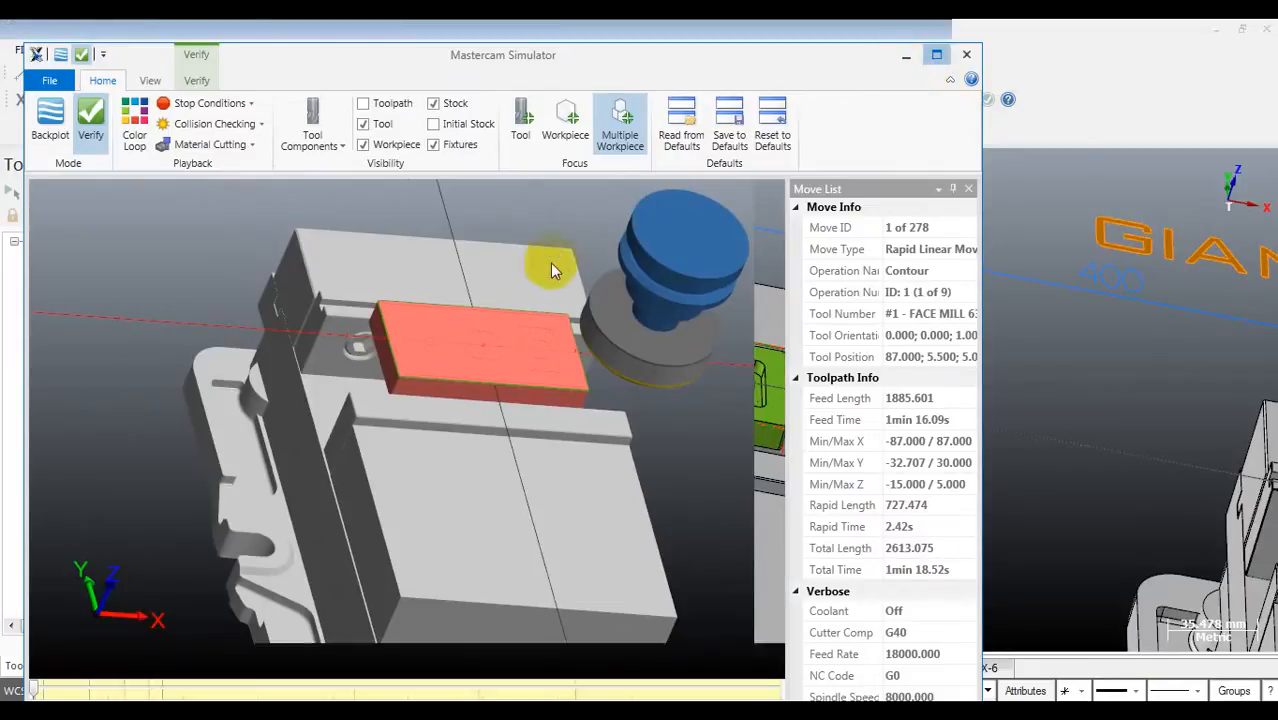
Step: Run the G54-STEP 1 machining simulation and skip ahead to its end
scroll(597, 310, "up", 2)
scroll(507, 318, "down", 2)
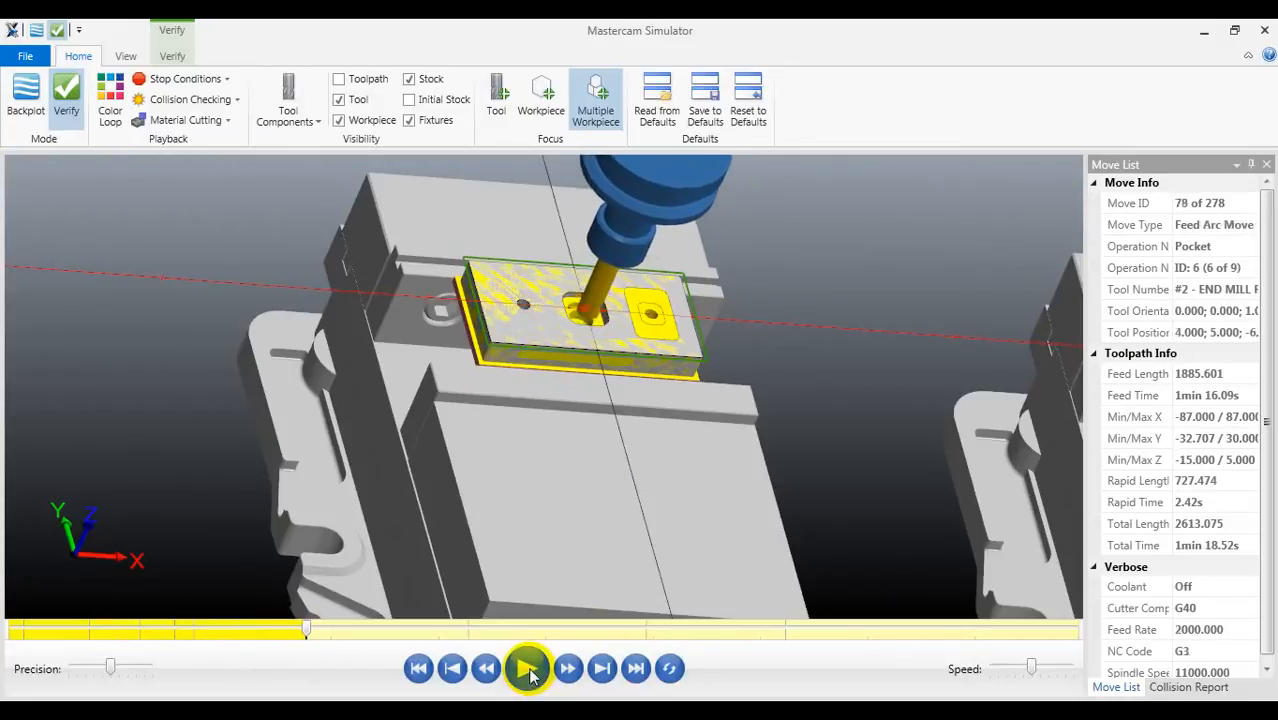
left_click(528, 670)
left_click(637, 670)
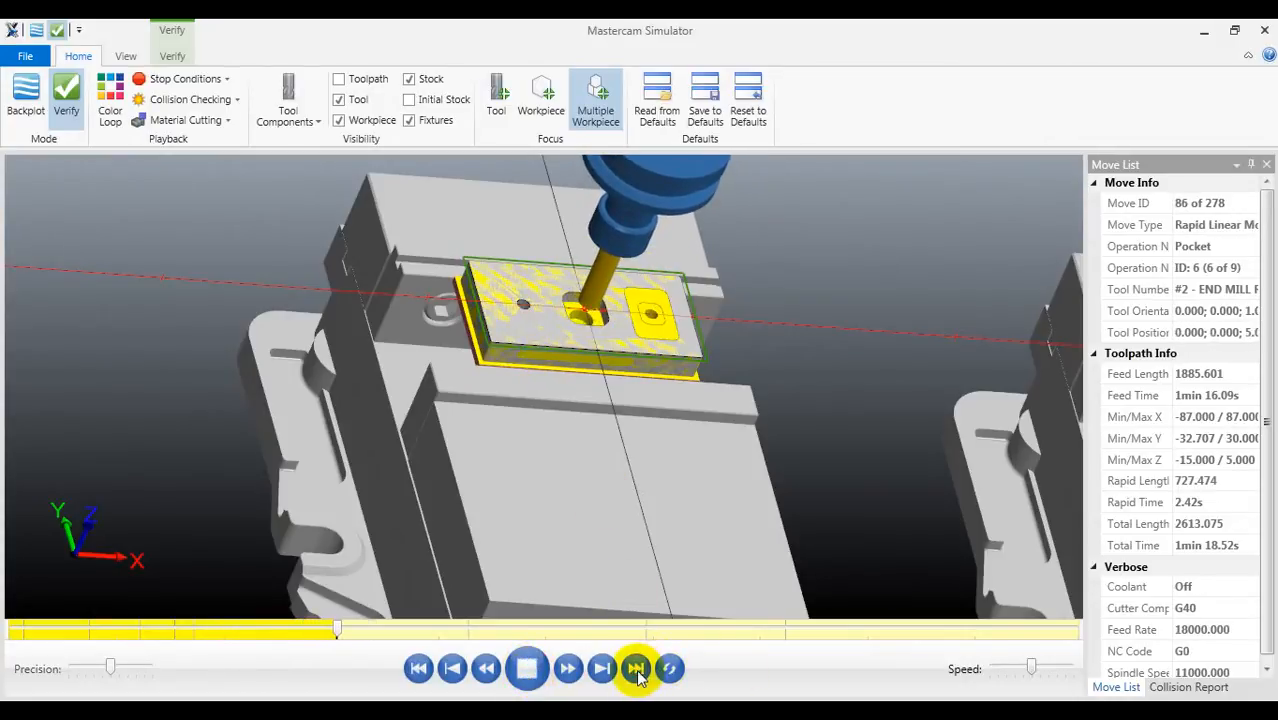
left_click_drag(570, 164, 590, 400)
scroll(590, 400, "down", 3)
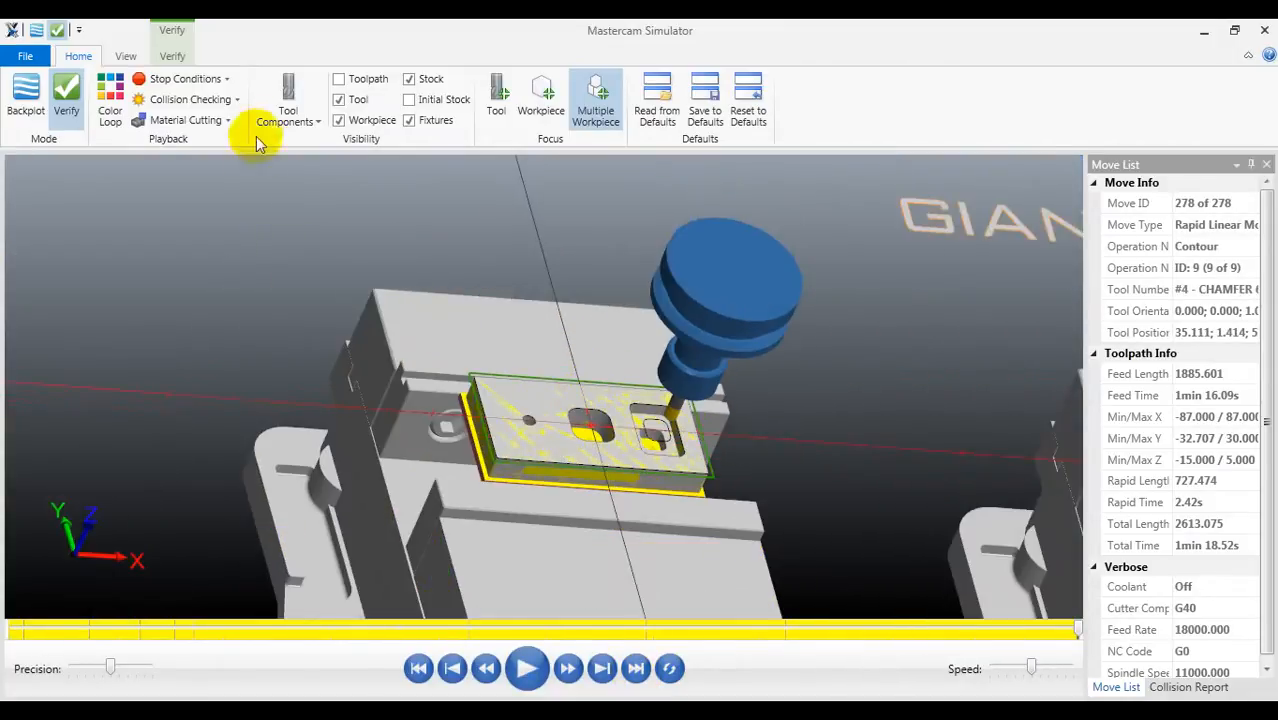
Step: Hide the workpiece geometry and inspect the machined stock's pockets, hole and edges
left_click(355, 125)
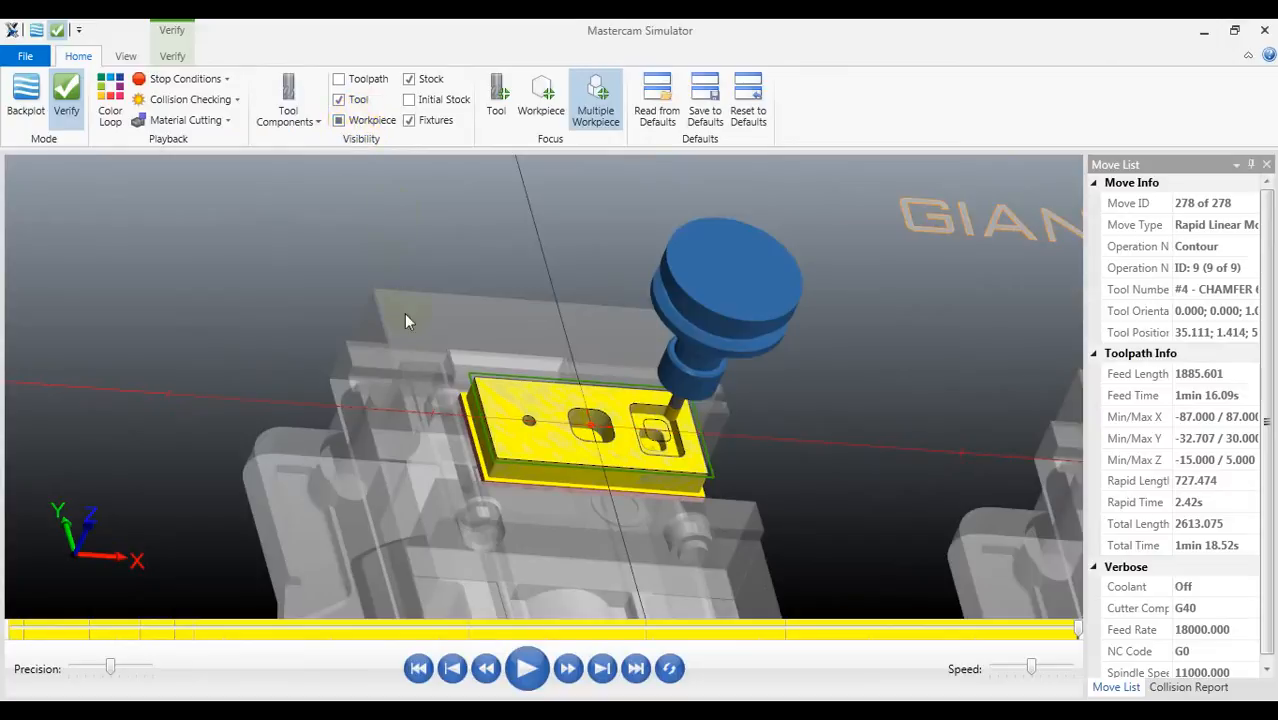
left_click(380, 122)
middle_click_drag(547, 432, 578, 452)
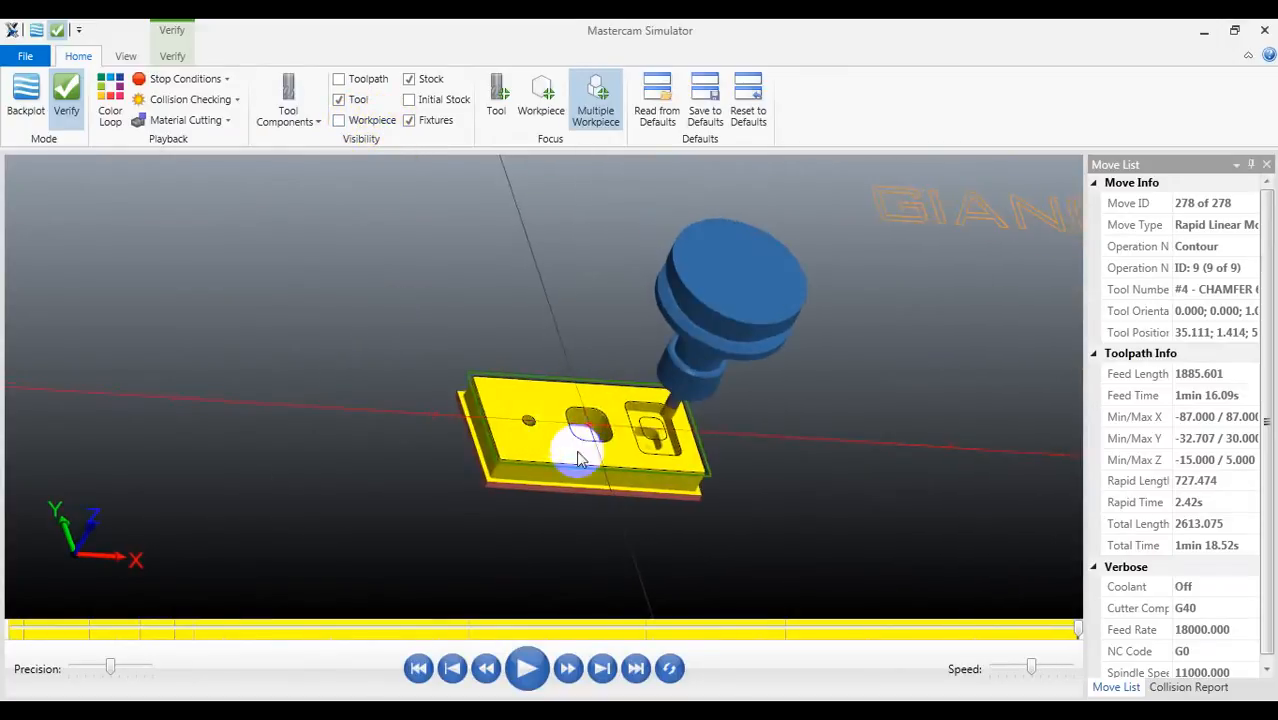
scroll(578, 452, "up", 5)
scroll(575, 383, "down", 5)
middle_click_drag(448, 360, 454, 277)
scroll(488, 350, "up", 5)
scroll(470, 355, "down", 4)
scroll(454, 277, "up", 3)
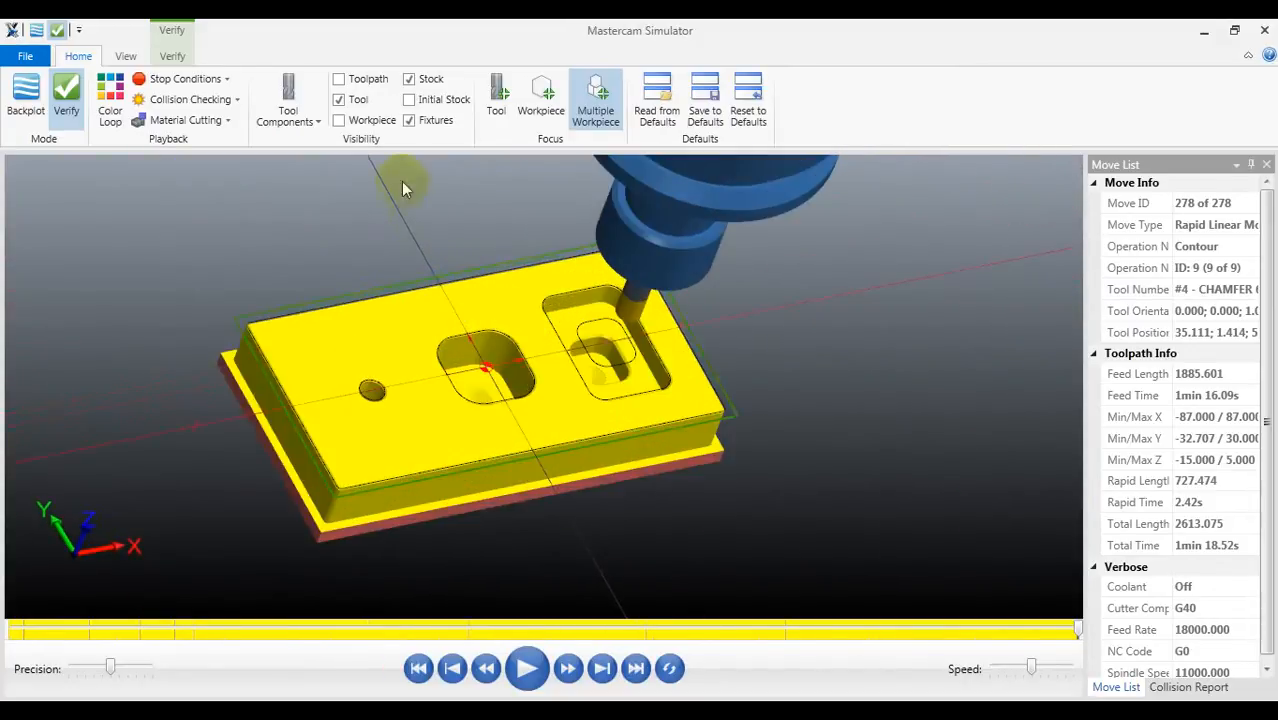
Step: Compare the machined stock with the workpiece geometry shown and hidden, and examine where it lies relative to the second setup
left_click(371, 121)
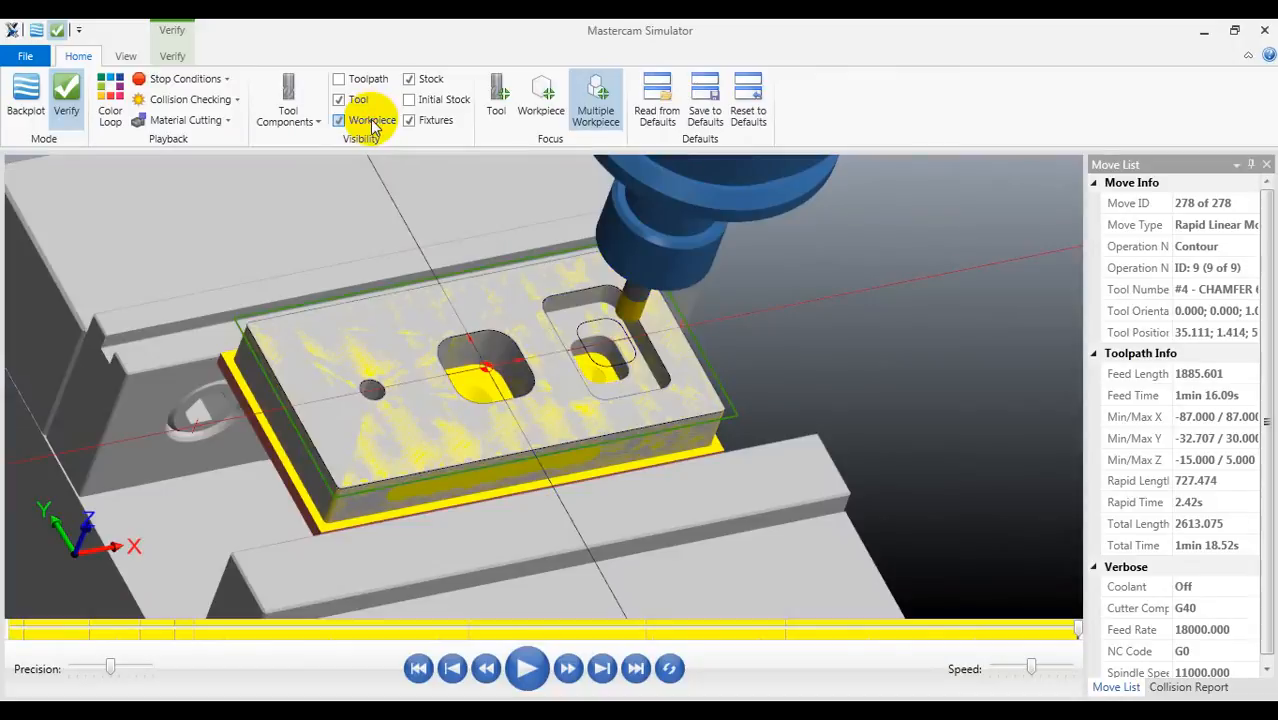
left_click(373, 124)
mouse_move(513, 396)
middle_mouse_down()
mouse_move(470, 378)
mouse_move(498, 378)
middle_mouse_up()
scroll(472, 380, "down", 4)
scroll(394, 403, "down", 2)
scroll(337, 389, "up", 5)
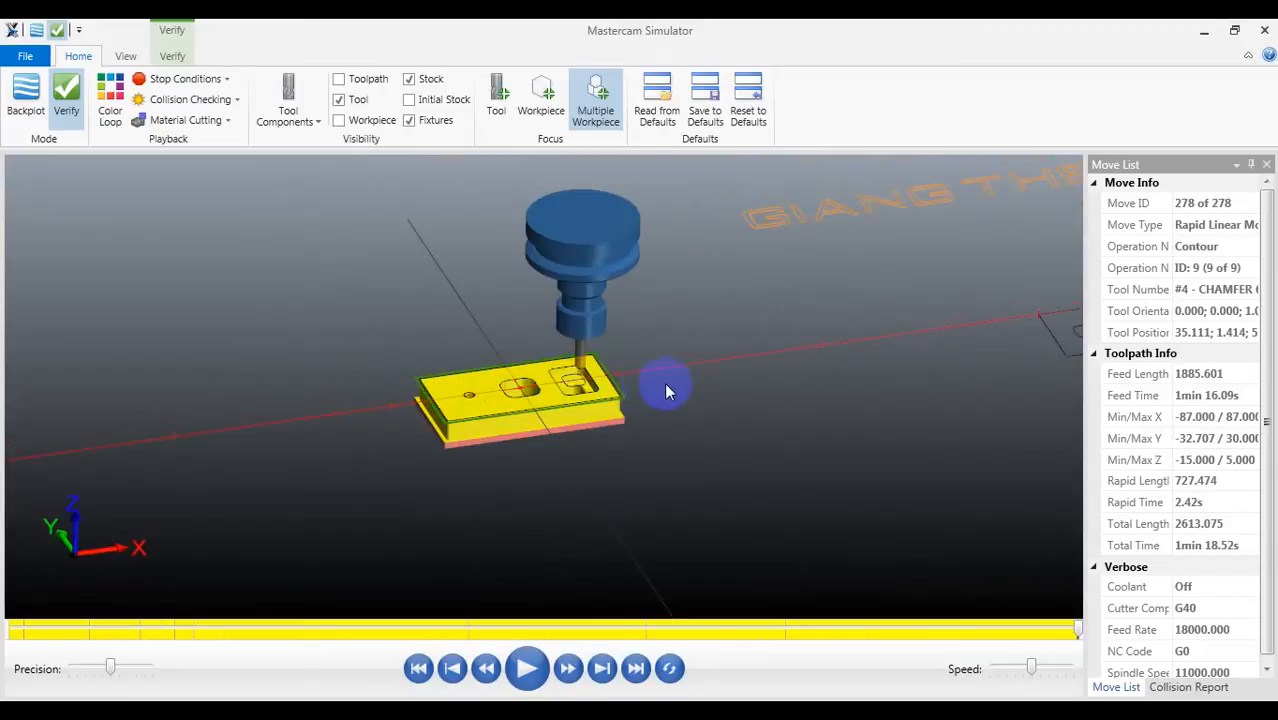
mouse_move(497, 374)
middle_mouse_down()
mouse_move(480, 357)
mouse_move(522, 357)
mouse_move(512, 376)
mouse_move(514, 362)
middle_mouse_up()
scroll(515, 370, "down", 3)
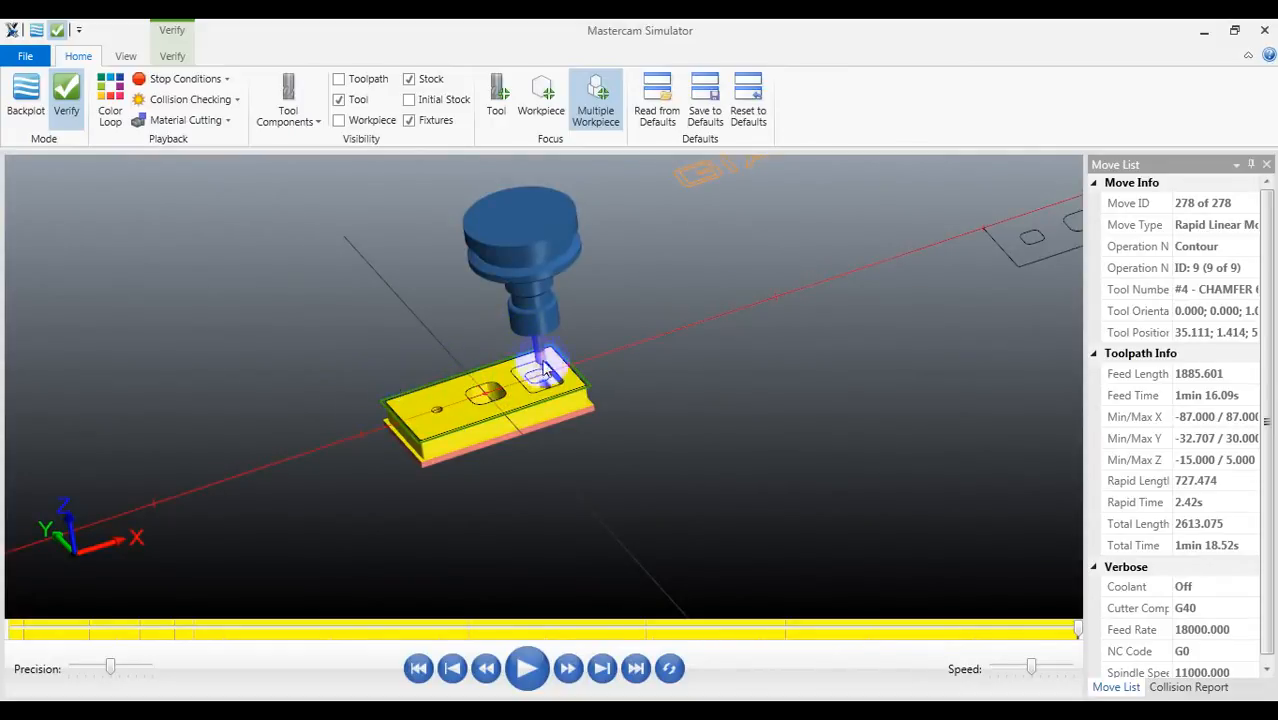
scroll(331, 400, "down", 3)
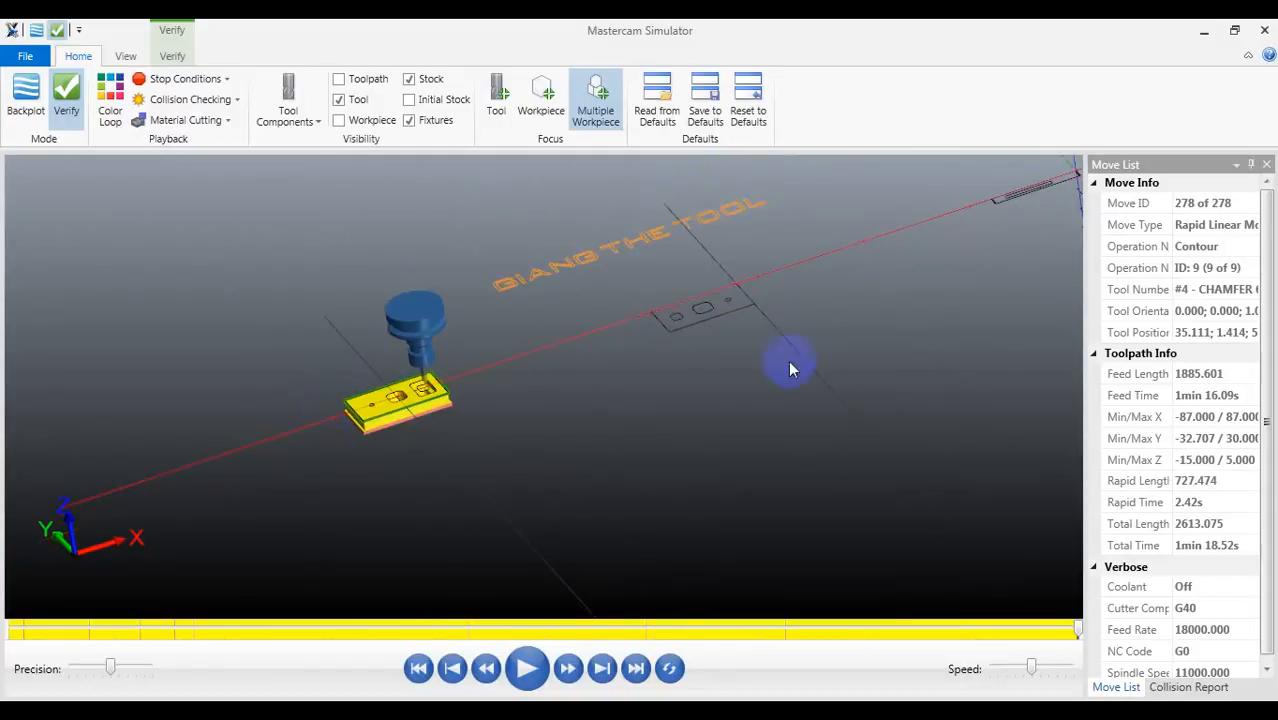
scroll(780, 300, "up", 3)
scroll(860, 296, "down", 3)
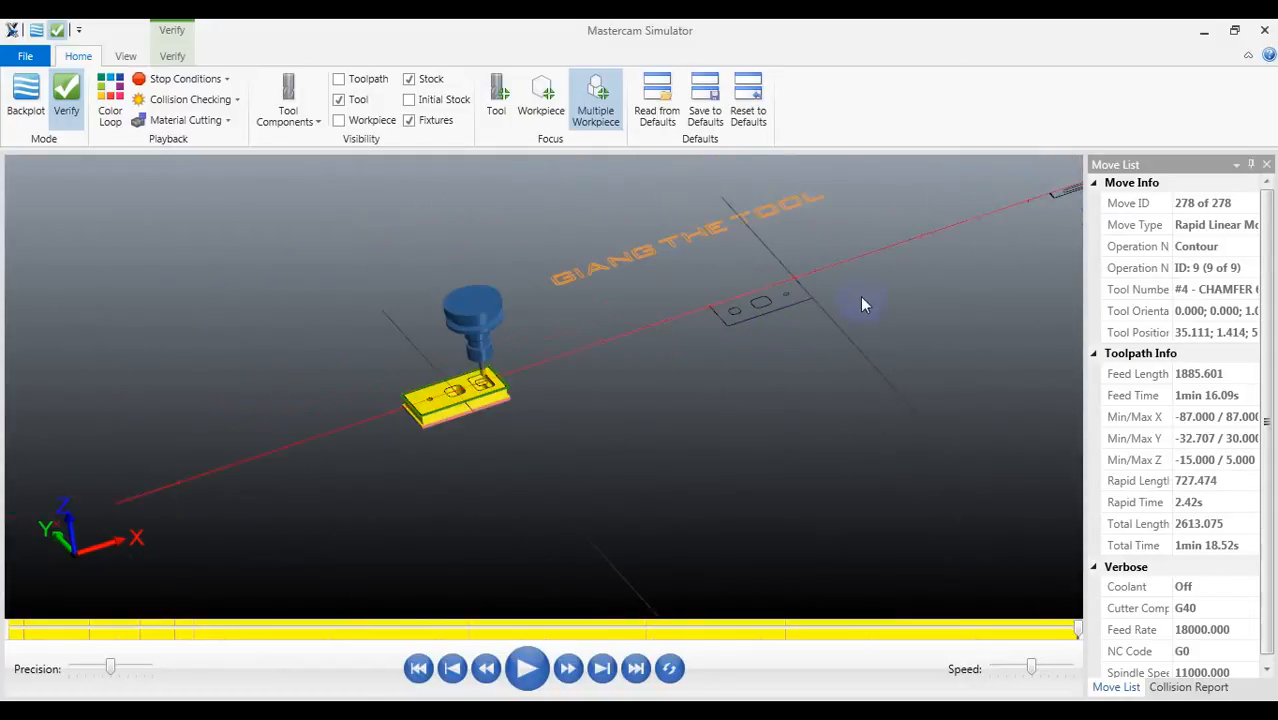
scroll(531, 350, "up", 5)
middle_click_drag(549, 461, 530, 440)
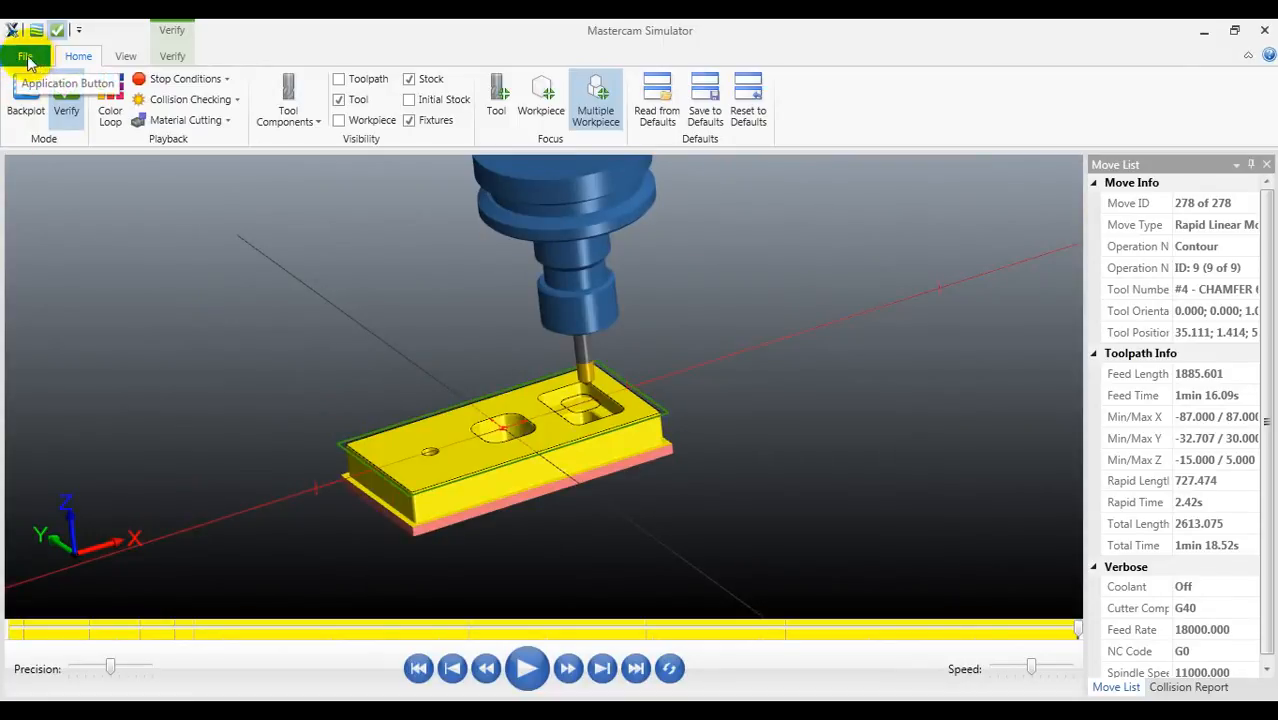
Step: Start saving the simulated stock and choose the MASTERCAM MULTI STEP STOCK folder inside Drive as its location
left_click(22, 58)
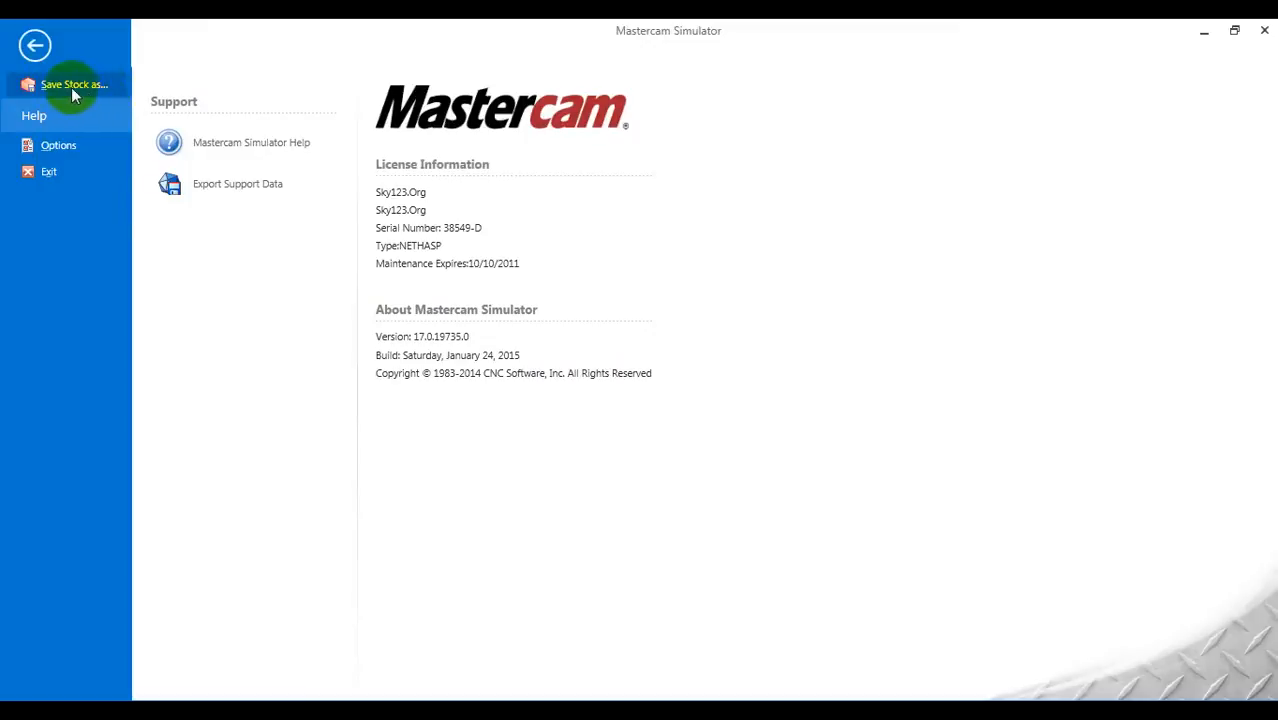
left_click(79, 87)
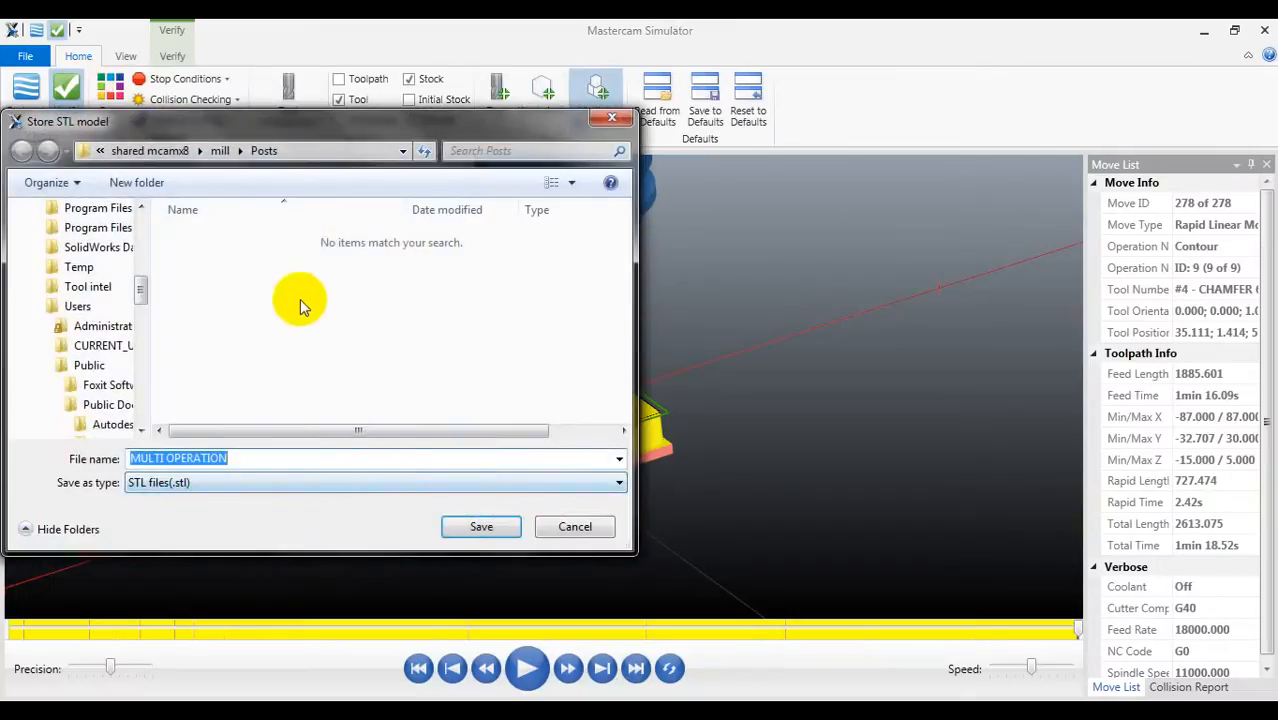
left_click(100, 150)
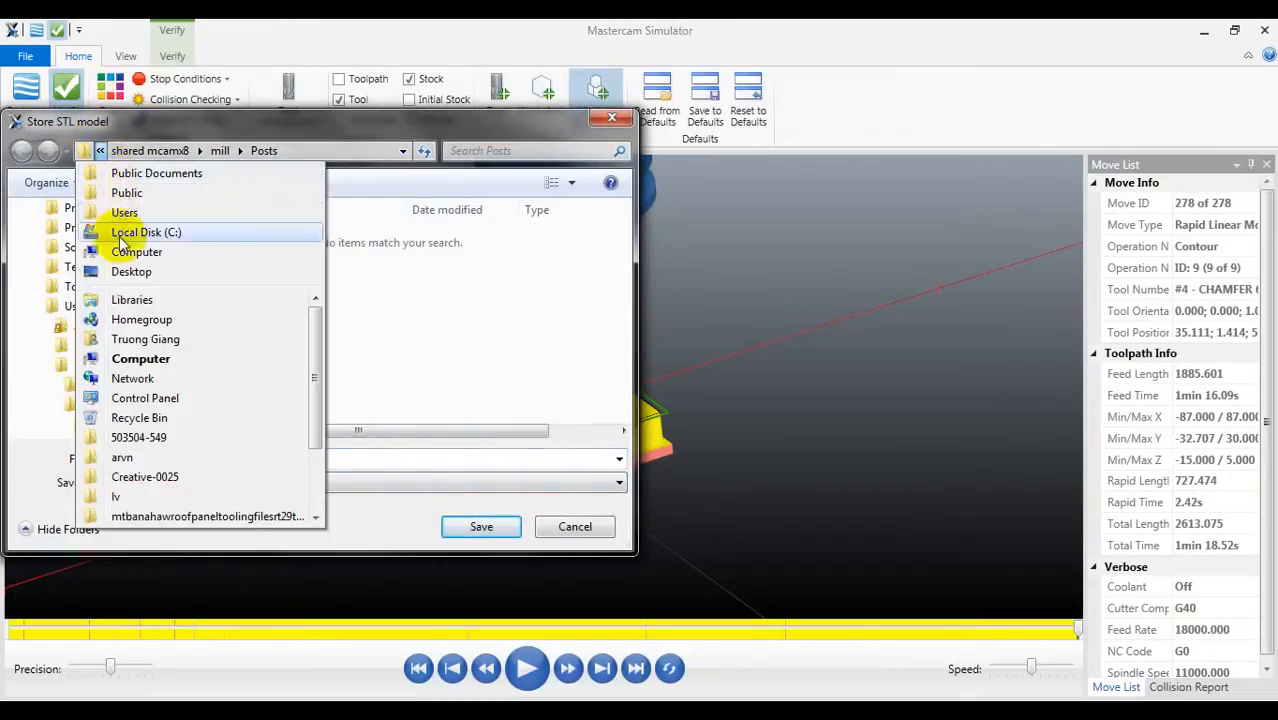
left_click(126, 271)
scroll(320, 341, "down", 10)
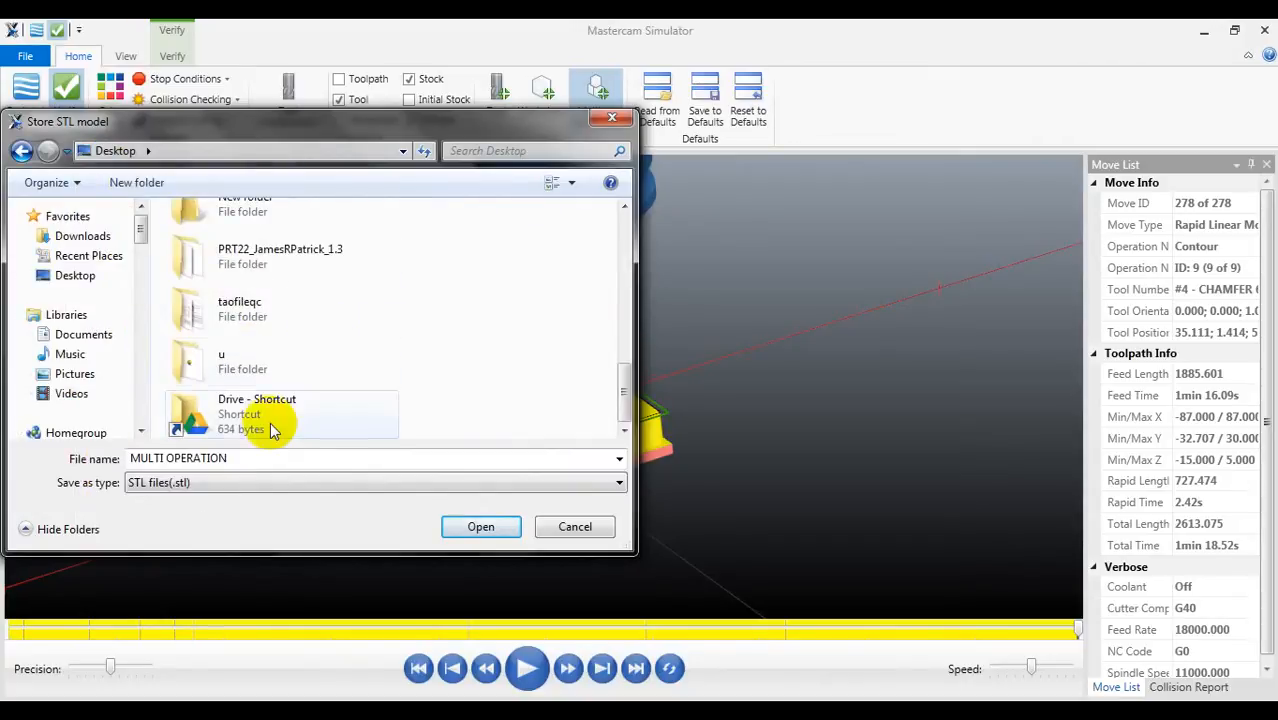
double_click(285, 395)
scroll(354, 380, "down", 3)
double_click(440, 316)
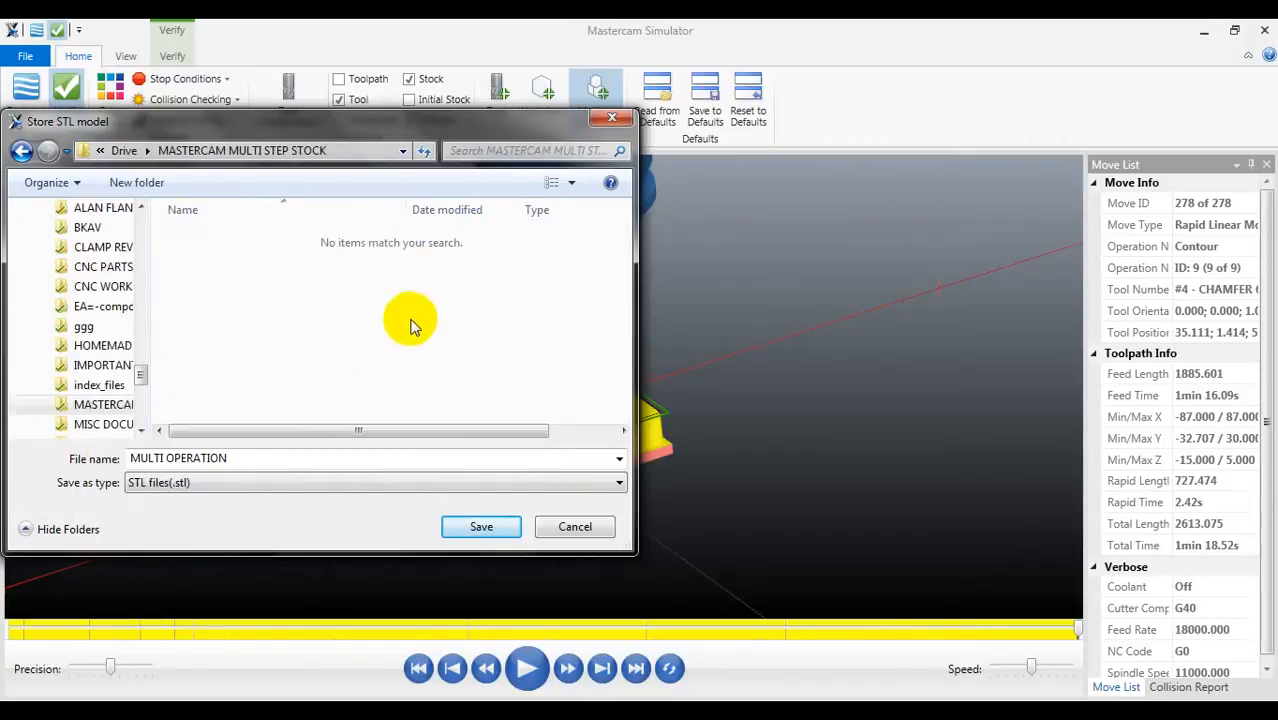
Step: Name the stock file STEP 2 STOCK, keep the STL file type, and save it
left_click(260, 462)
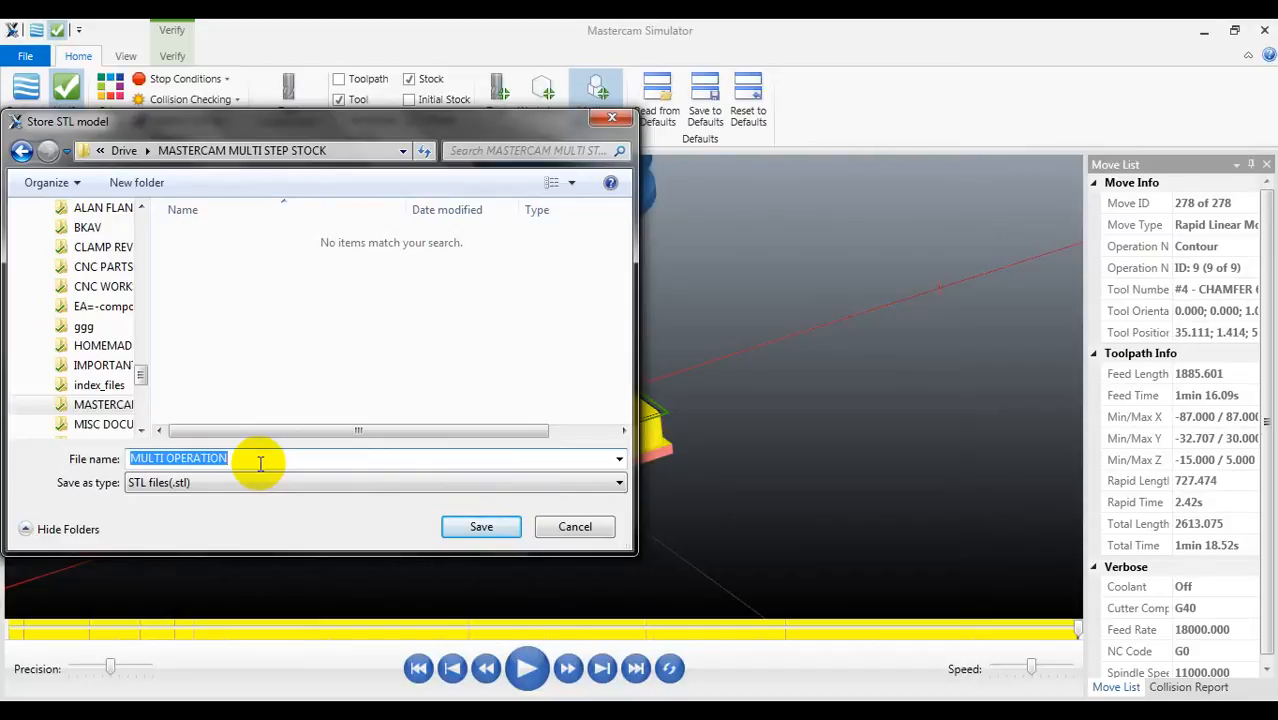
type("STEP 2 STOCK")
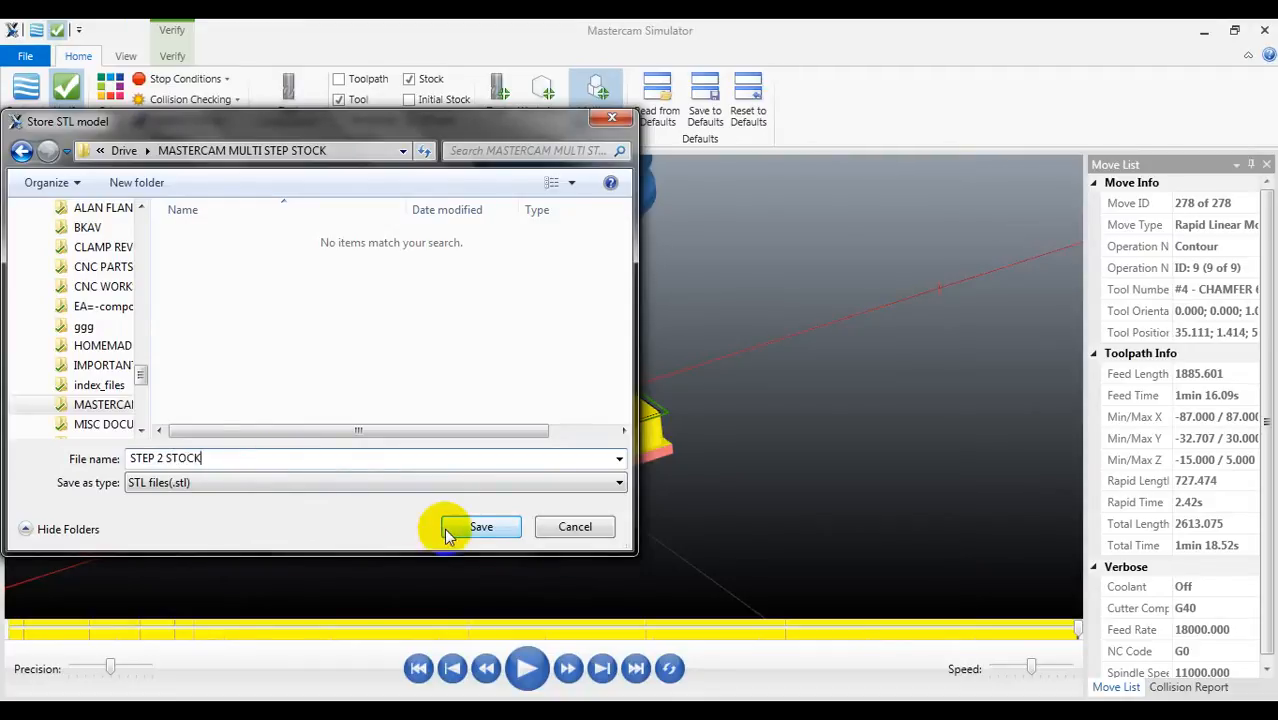
left_click(160, 484)
left_click(158, 493)
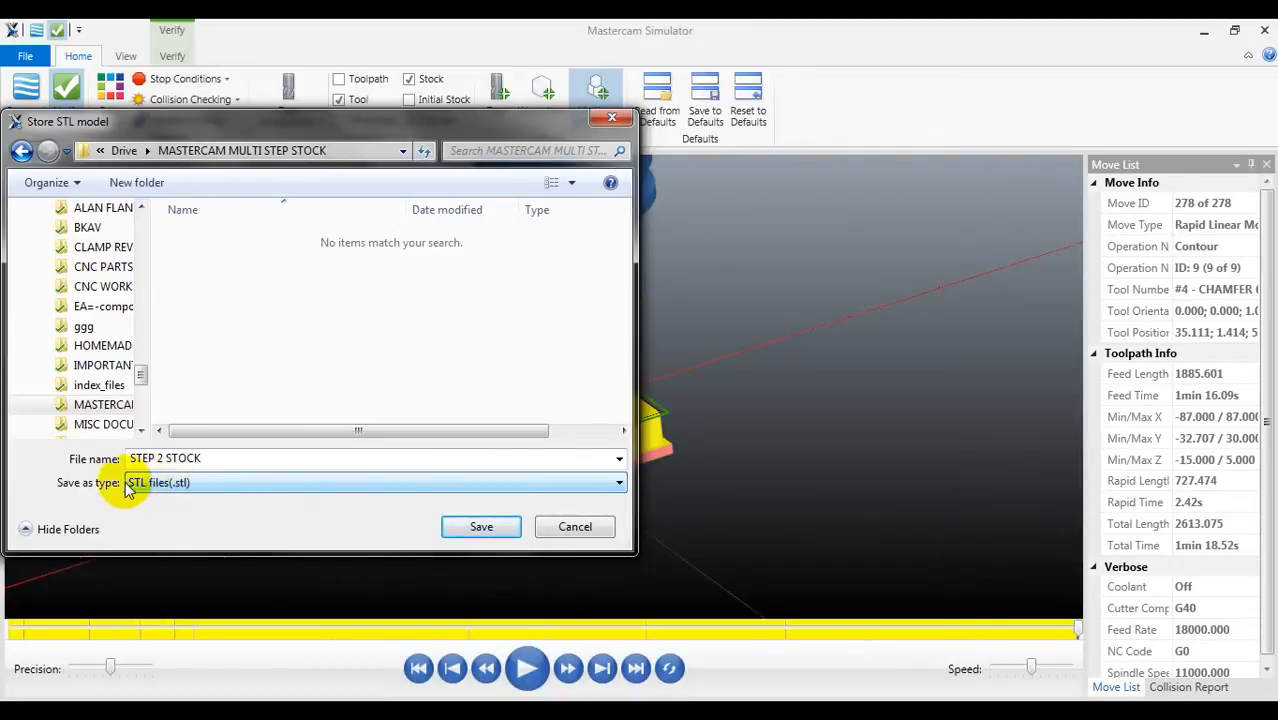
left_click(478, 536)
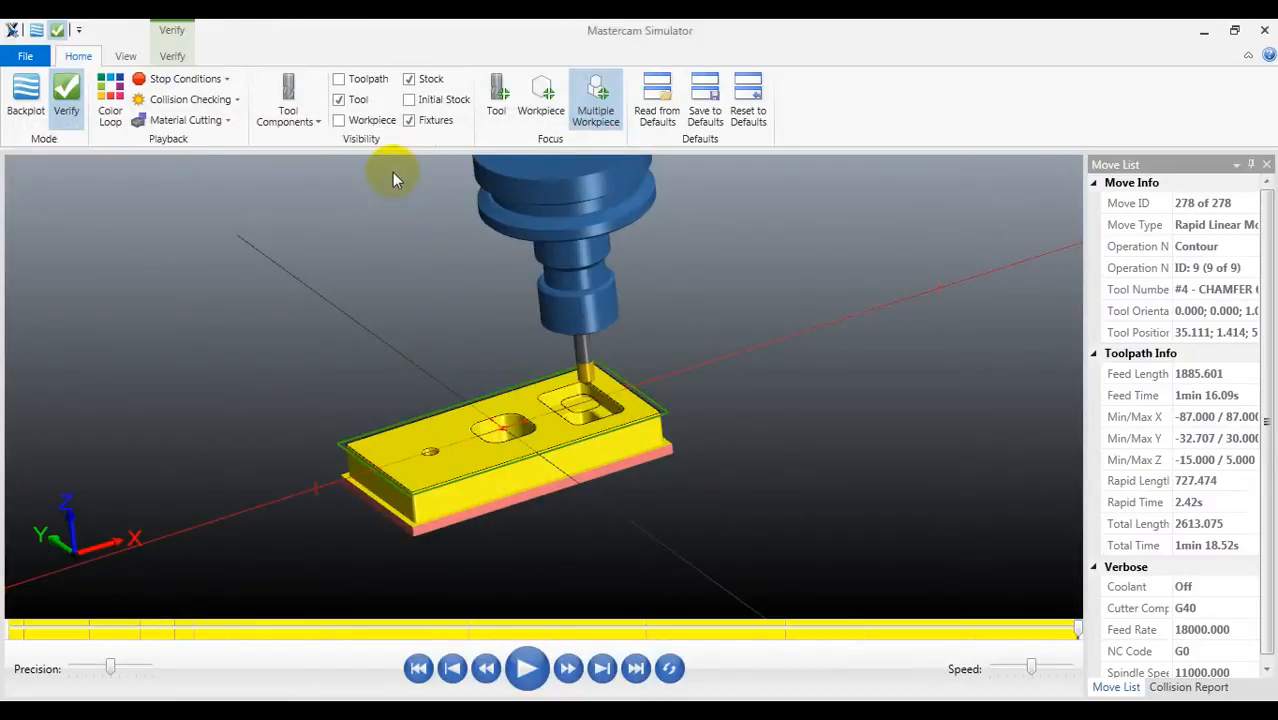
Step: Return to the Mastercam part and merge the STEP 2 STOCK STL file into it
scroll(387, 367, "down", 3)
mouse_move(415, 366)
middle_mouse_down()
mouse_move(451, 361)
mouse_move(420, 364)
middle_mouse_up()
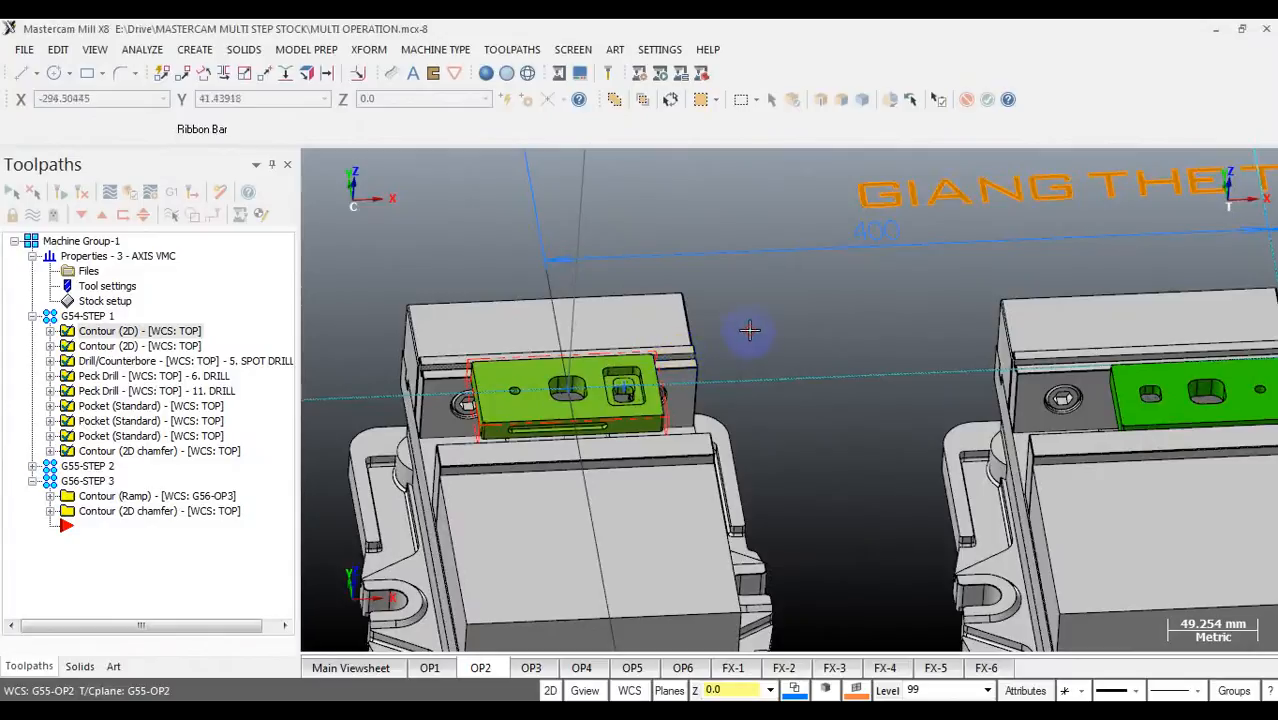
scroll(658, 331, "down", 2)
middle_click_drag(655, 345, 798, 325)
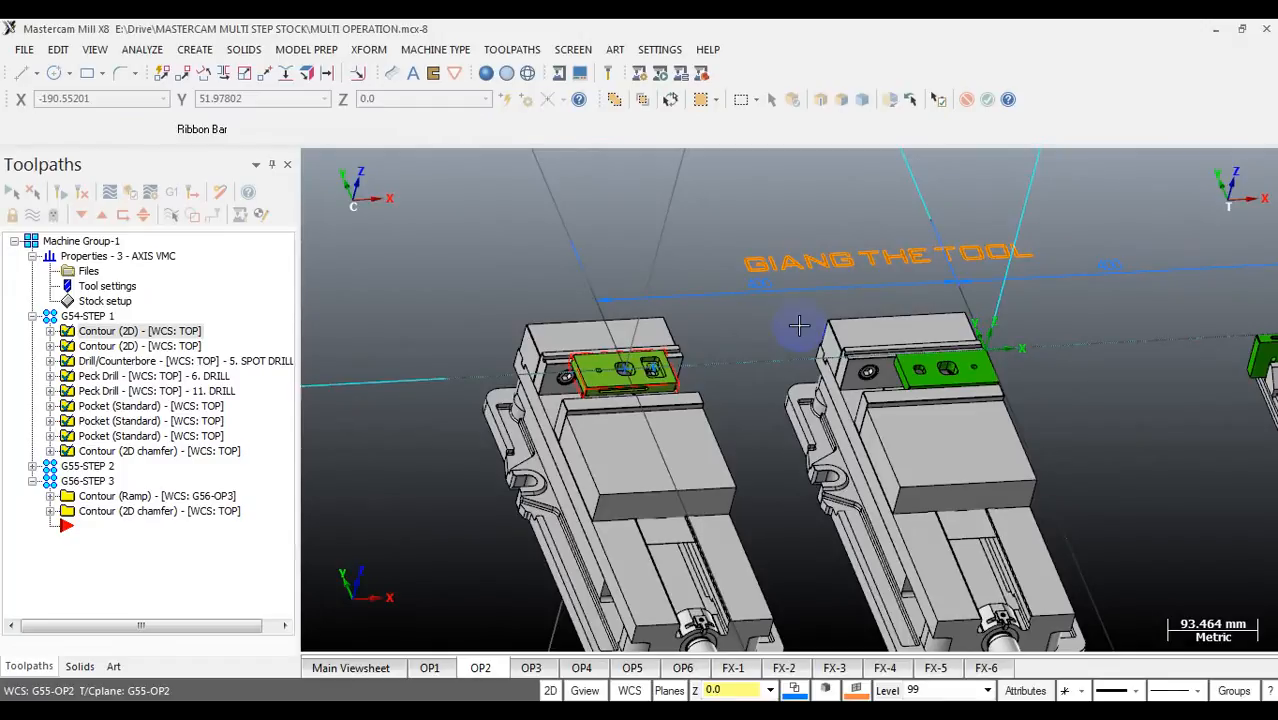
scroll(640, 326, "down", 1)
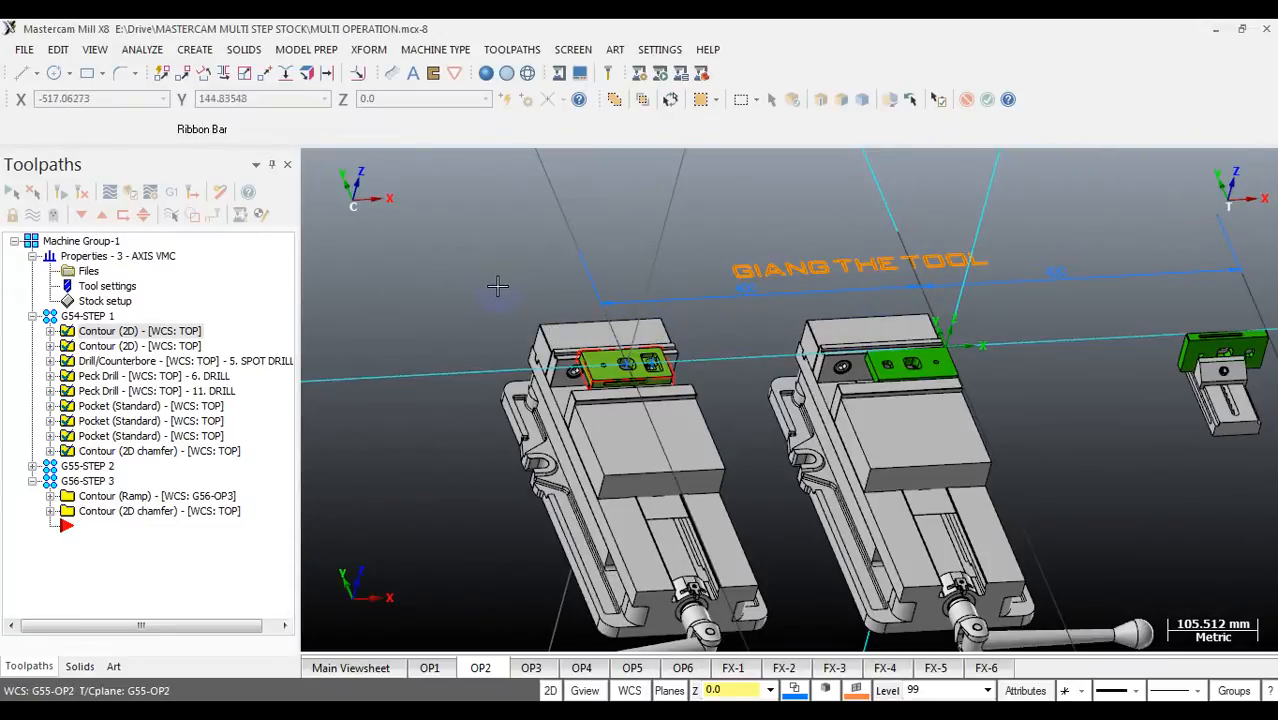
scroll(399, 277, "down", 1)
left_click(24, 49)
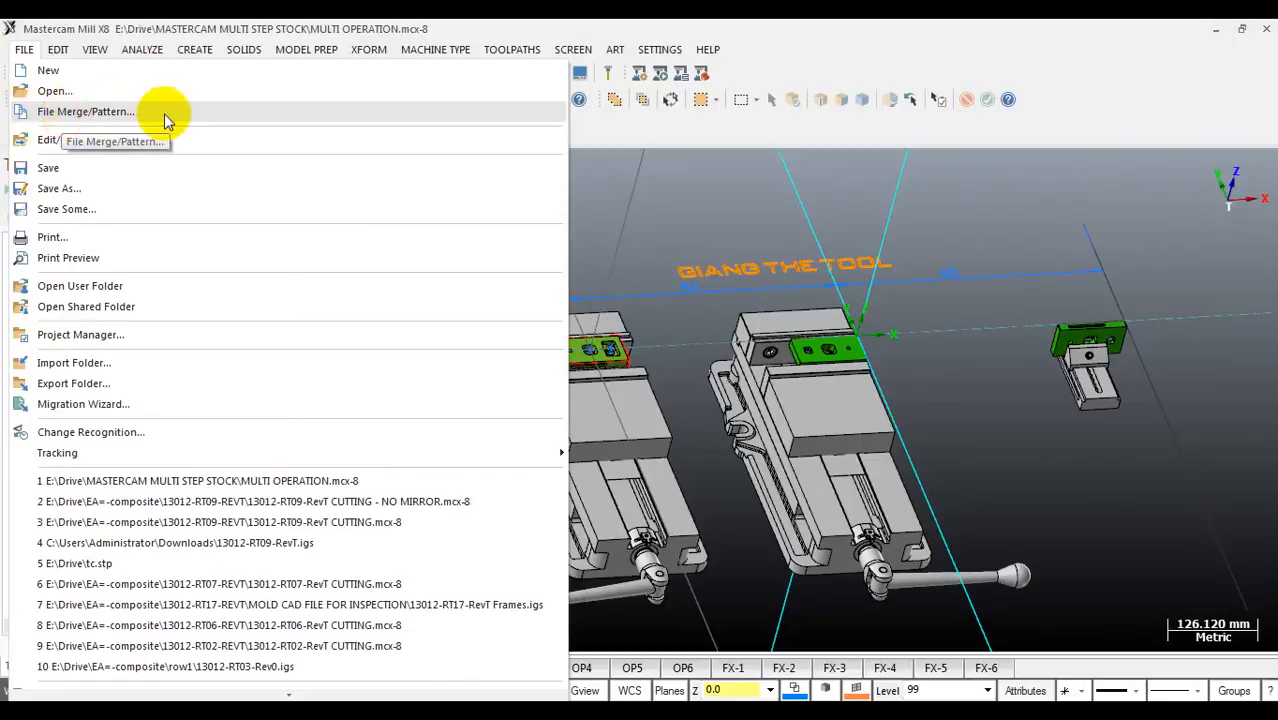
left_click(100, 114)
left_click(320, 251)
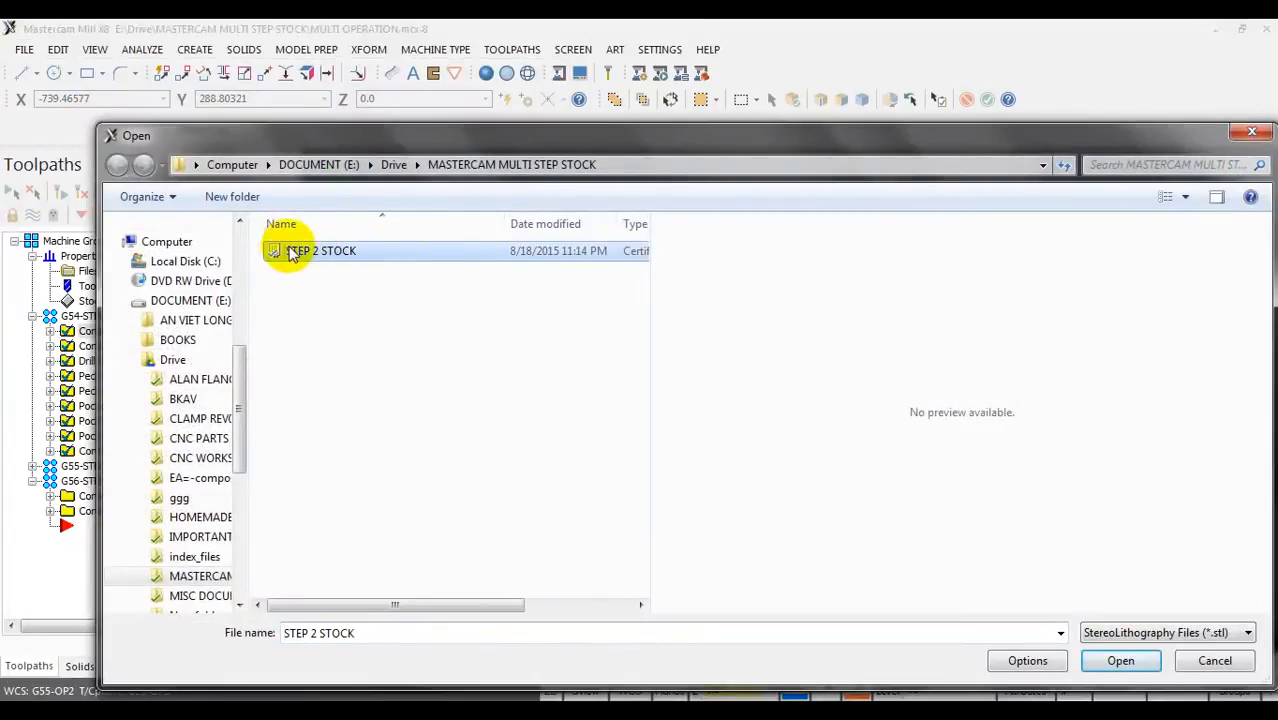
double_click(293, 255)
Step: Examine the merged stock in the first vise and compare its position with the part and origin at the second vise
scroll(581, 374, "up", 5)
scroll(581, 374, "up", 2)
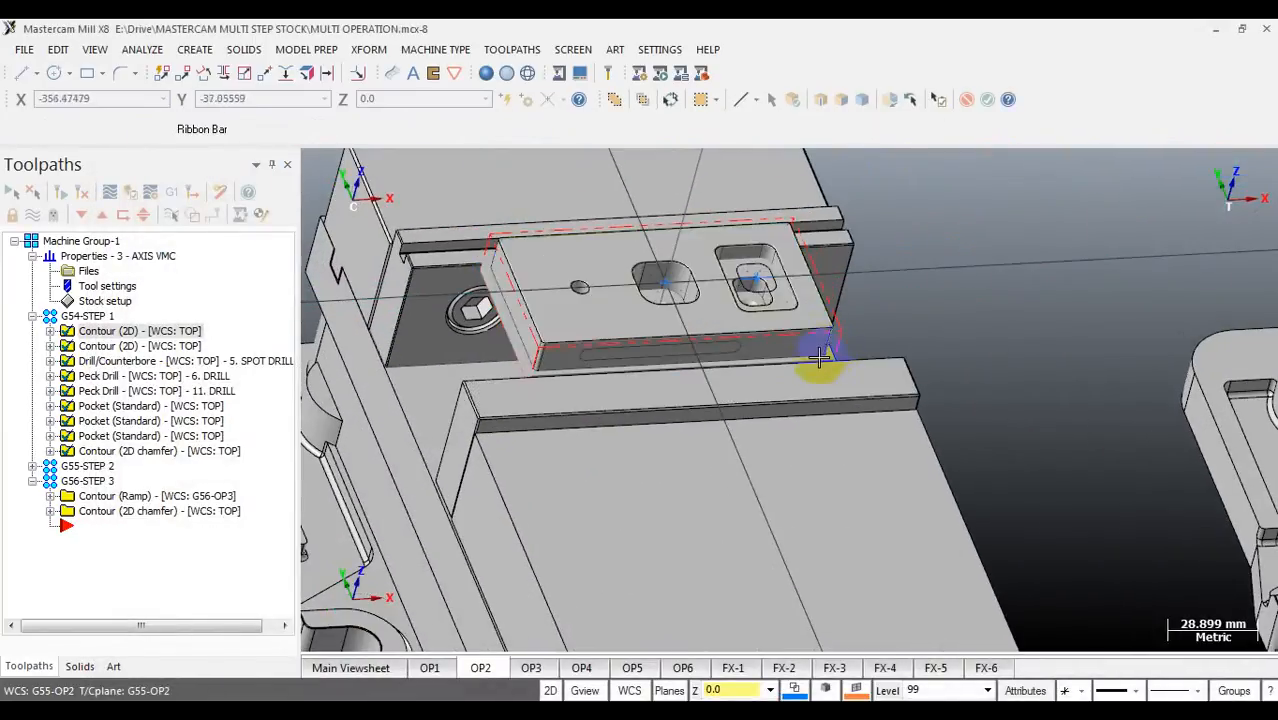
scroll(708, 308, "down", 3)
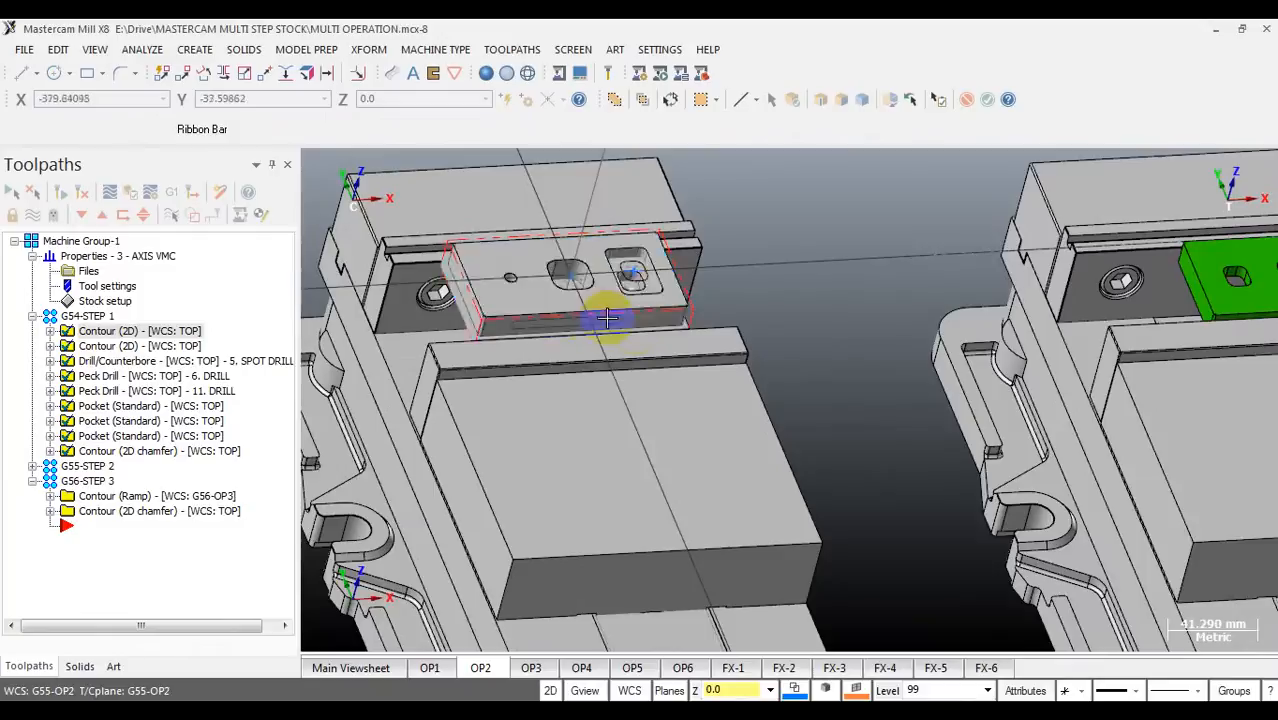
middle_click_drag(590, 308, 668, 347)
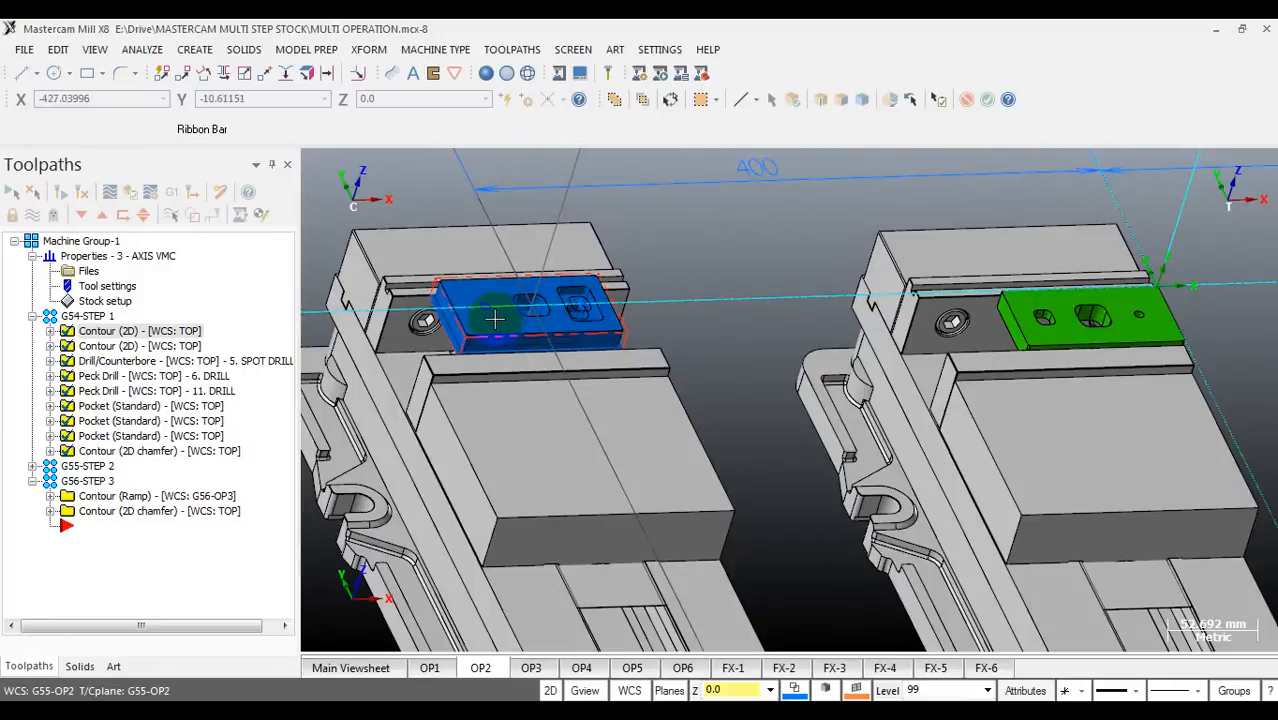
middle_click_drag(494, 318, 482, 332)
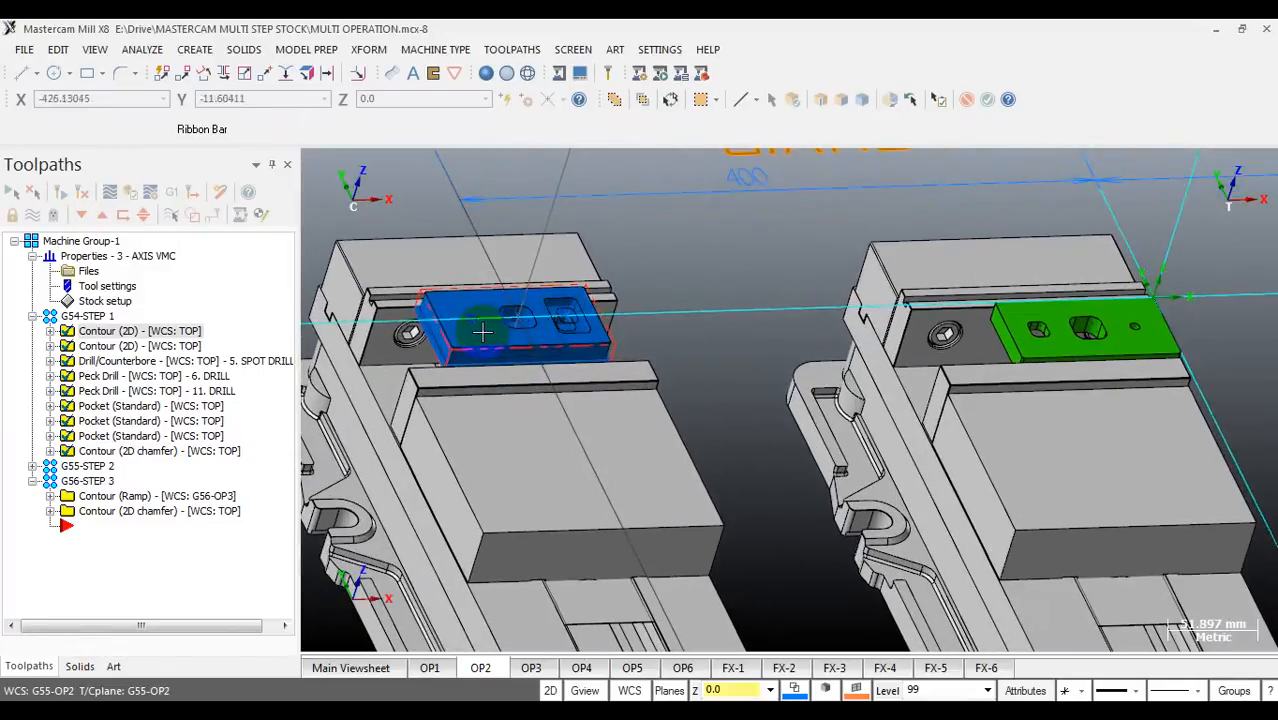
scroll(1150, 320, "up", 3)
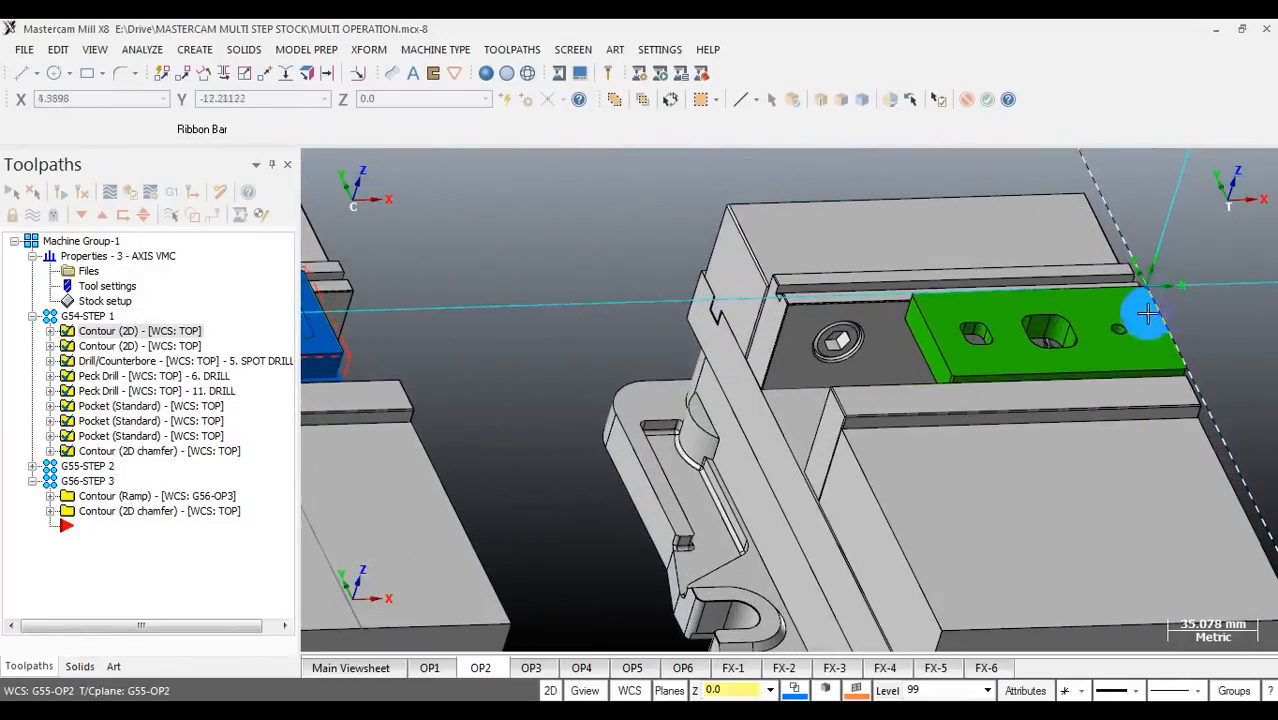
scroll(1147, 313, "down", 5)
scroll(1147, 310, "up", 4)
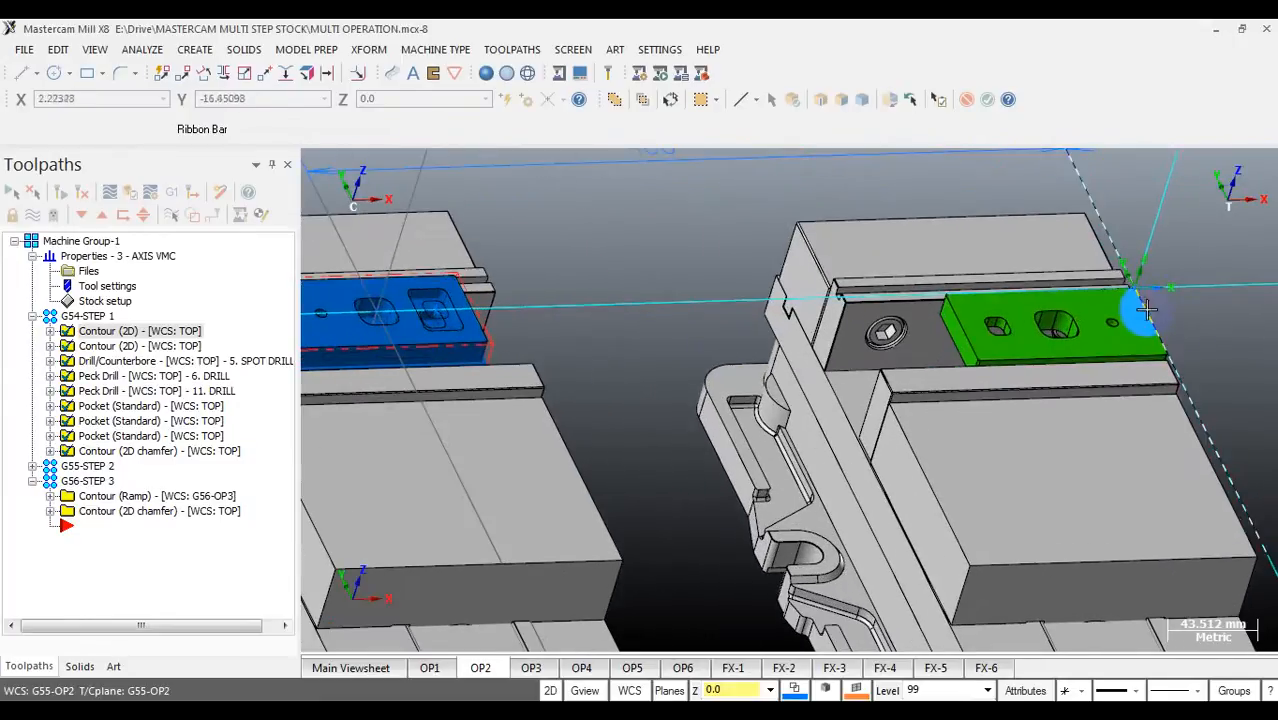
left_click(1142, 310)
scroll(1131, 311, "down", 3)
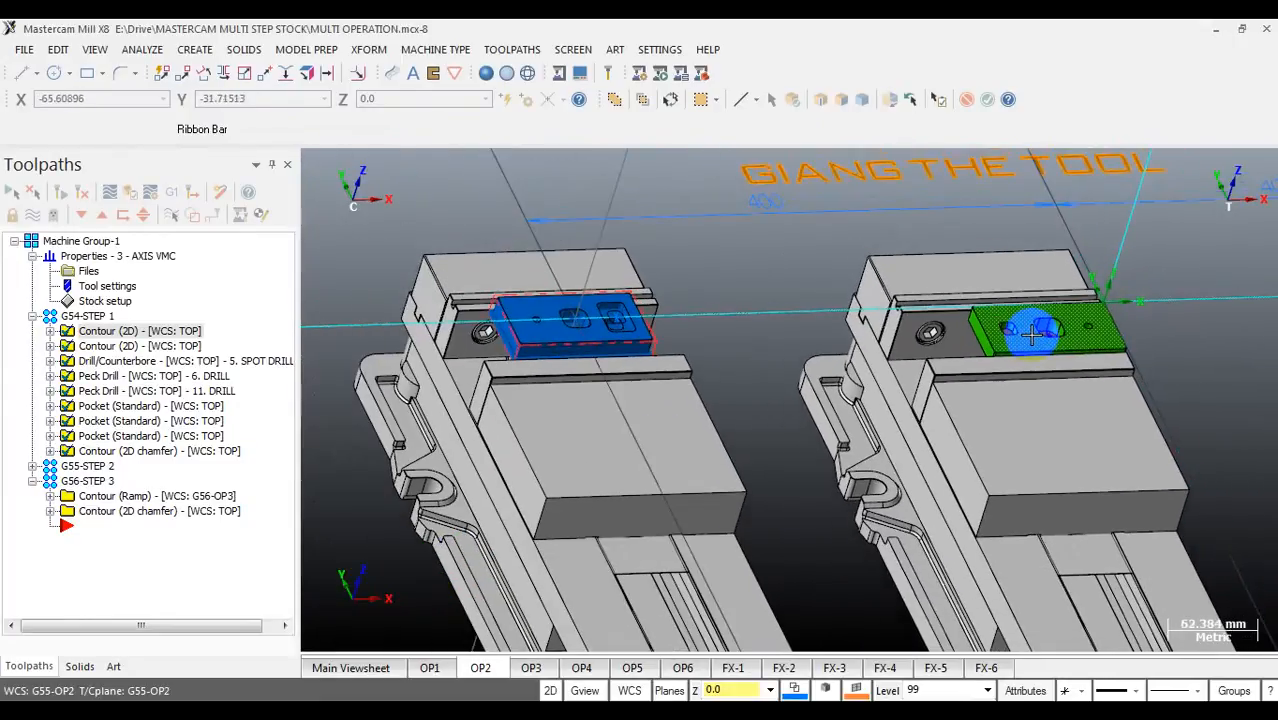
scroll(531, 333, "up", 2)
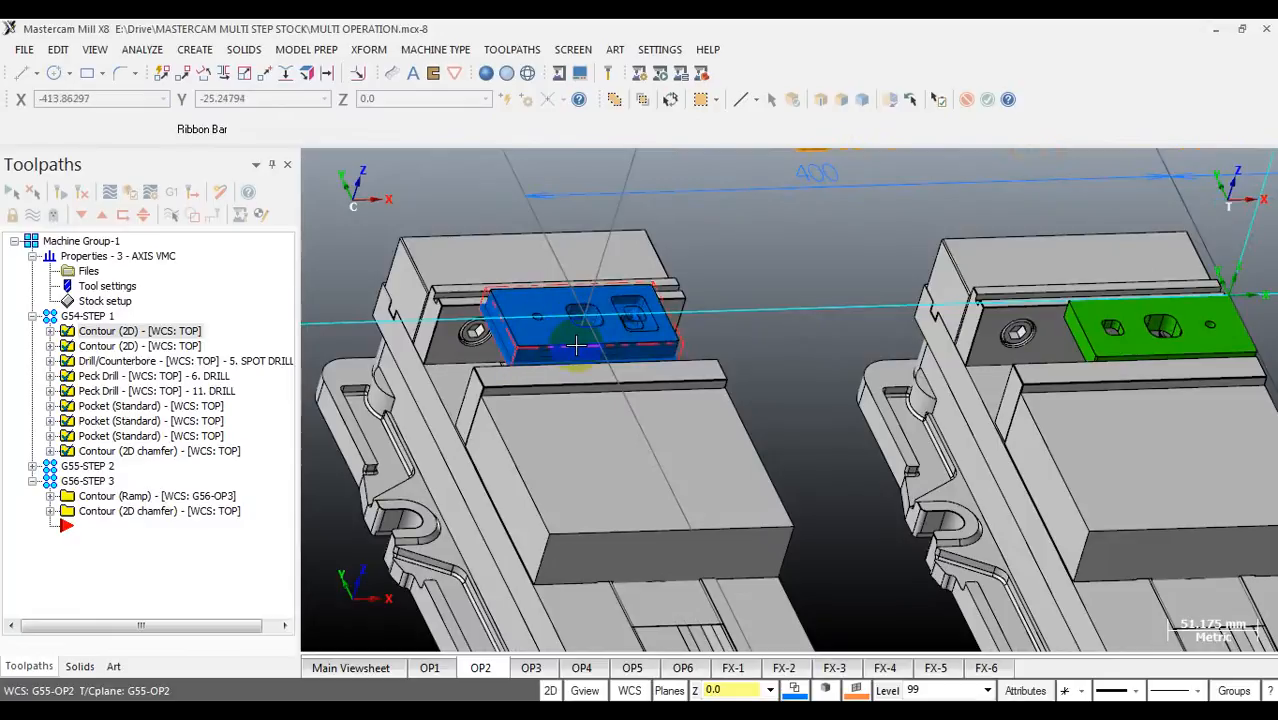
left_click(577, 346)
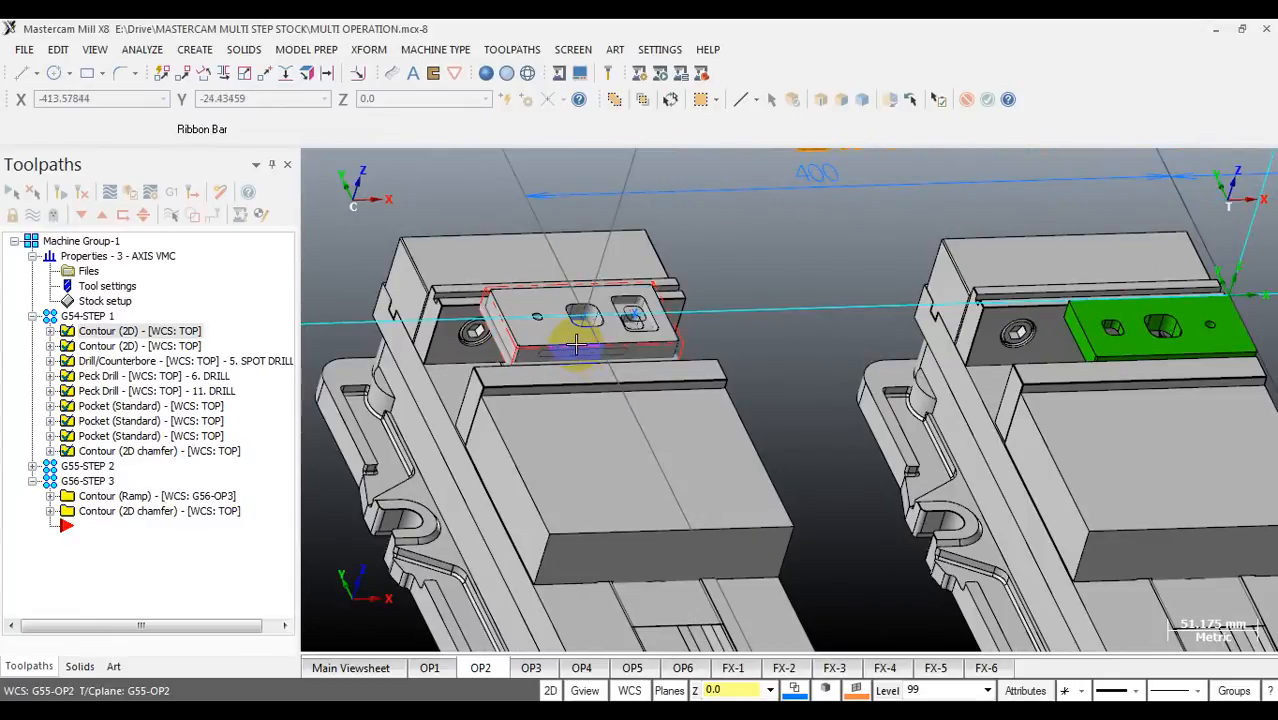
Step: Examine the merged stock in the first vise and check the 400 mm dimension between the first and second vises
scroll(585, 347, "up", 2)
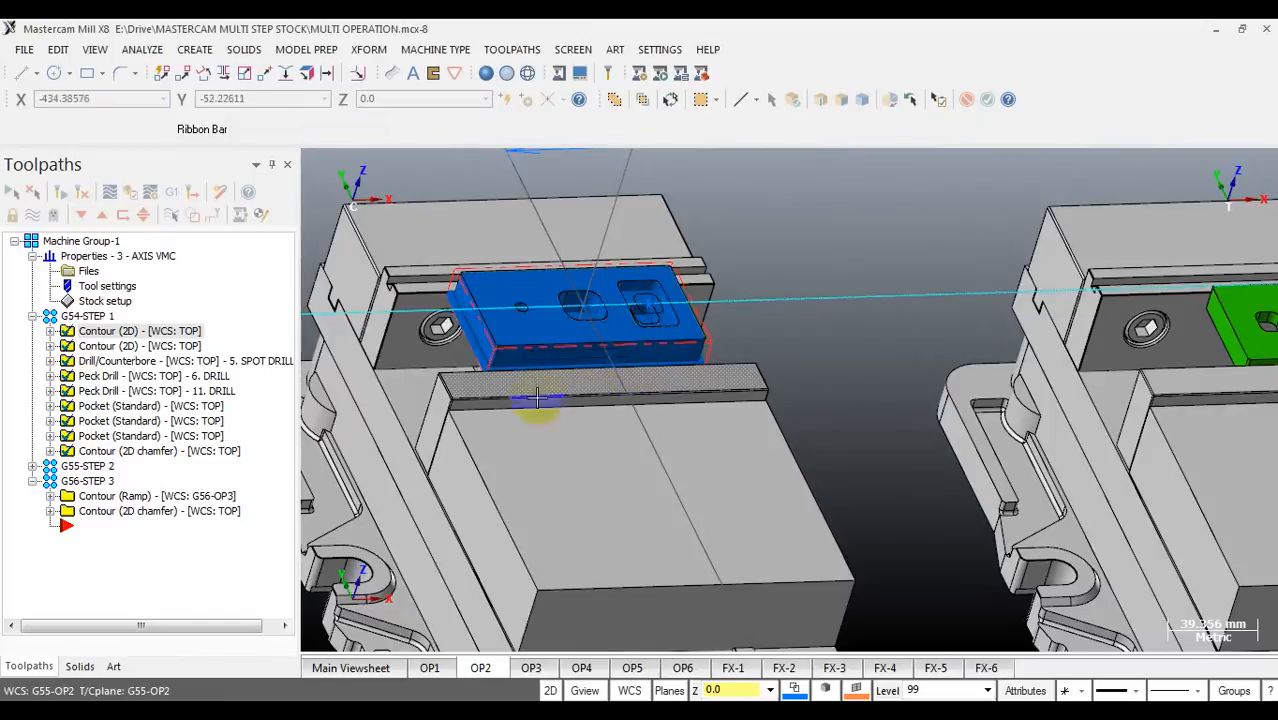
scroll(553, 383, "down", 5)
scroll(568, 420, "up", 3)
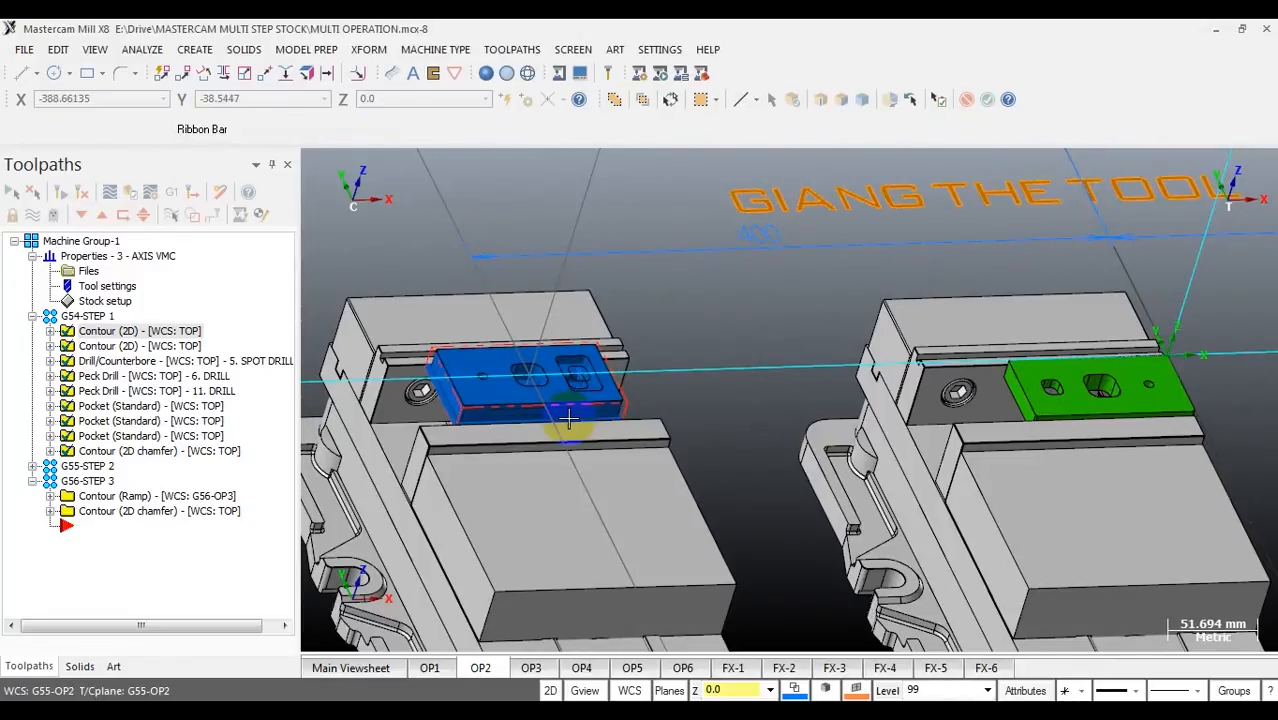
scroll(580, 385, "down", 2)
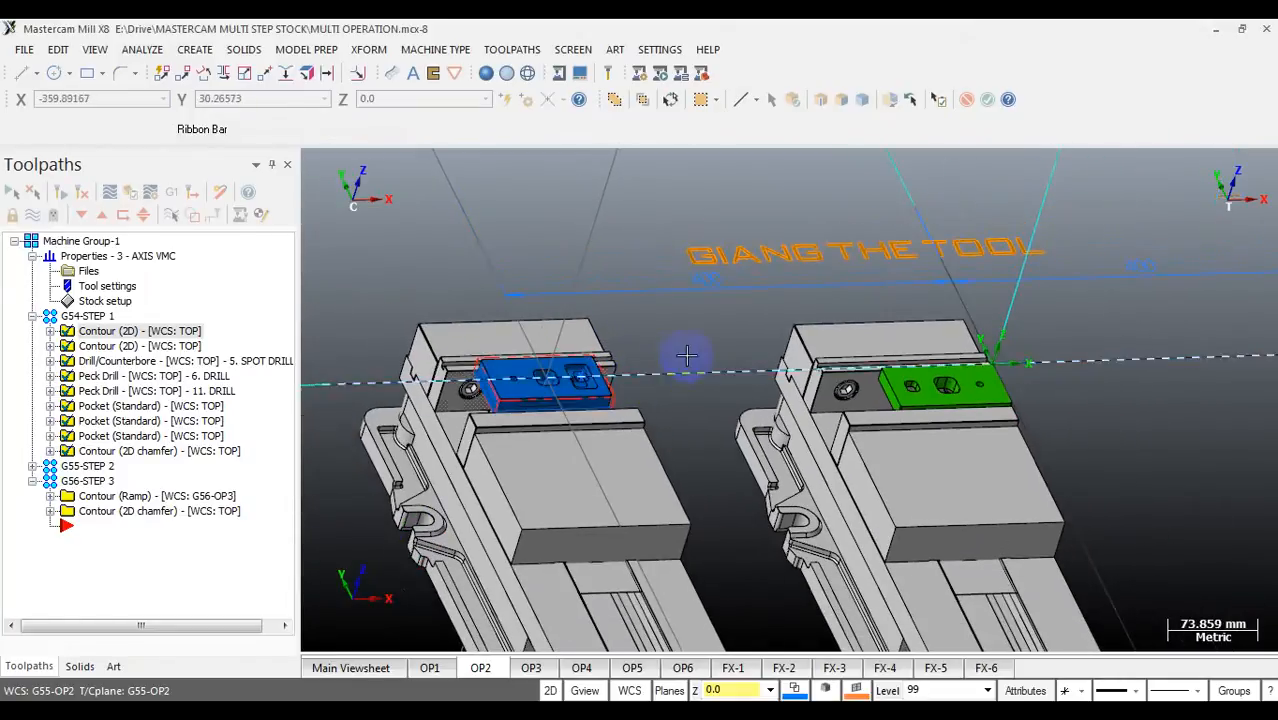
middle_click_drag(687, 355, 639, 364)
scroll(555, 418, "up", 1)
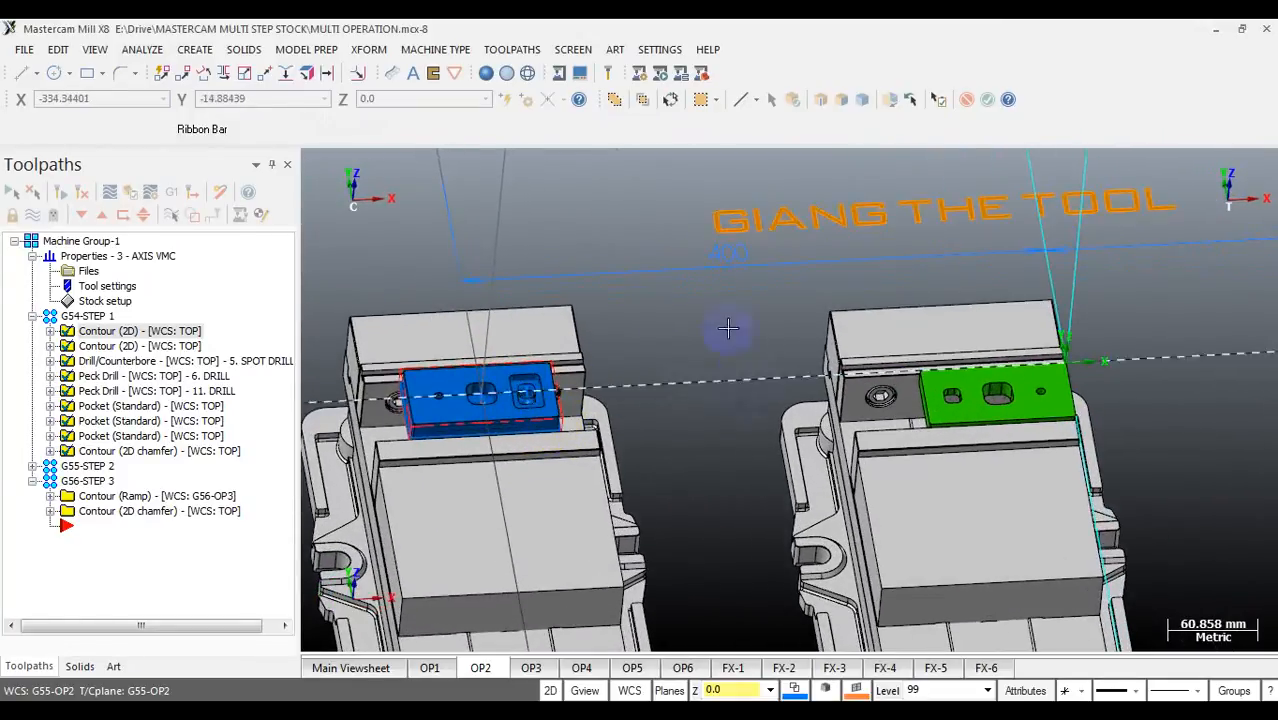
scroll(710, 261, "up", 1)
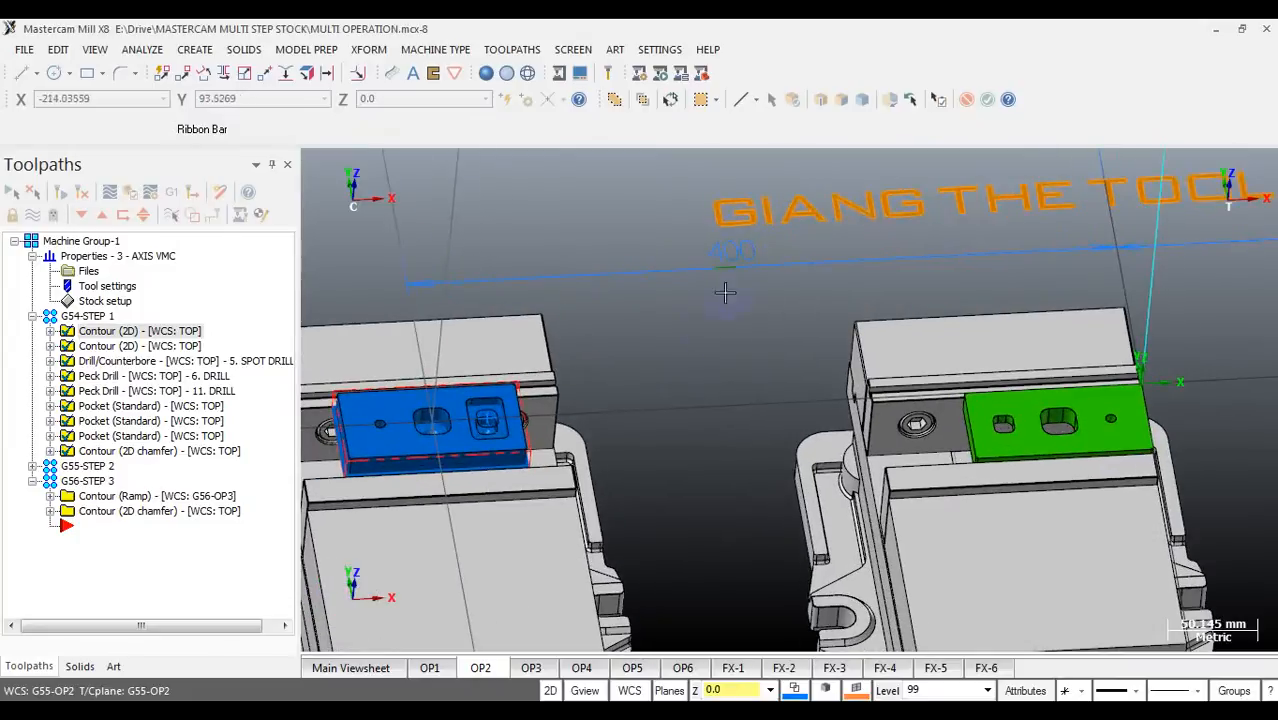
scroll(705, 395, "down", 1)
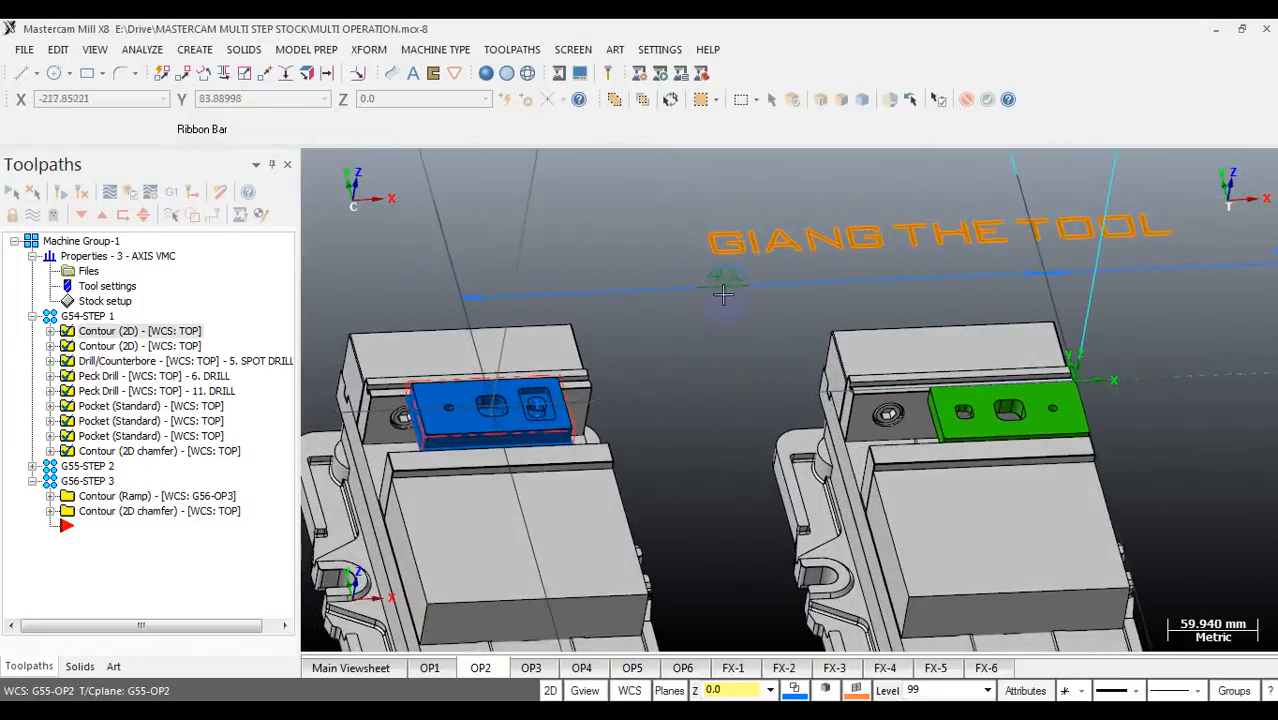
left_click(745, 280)
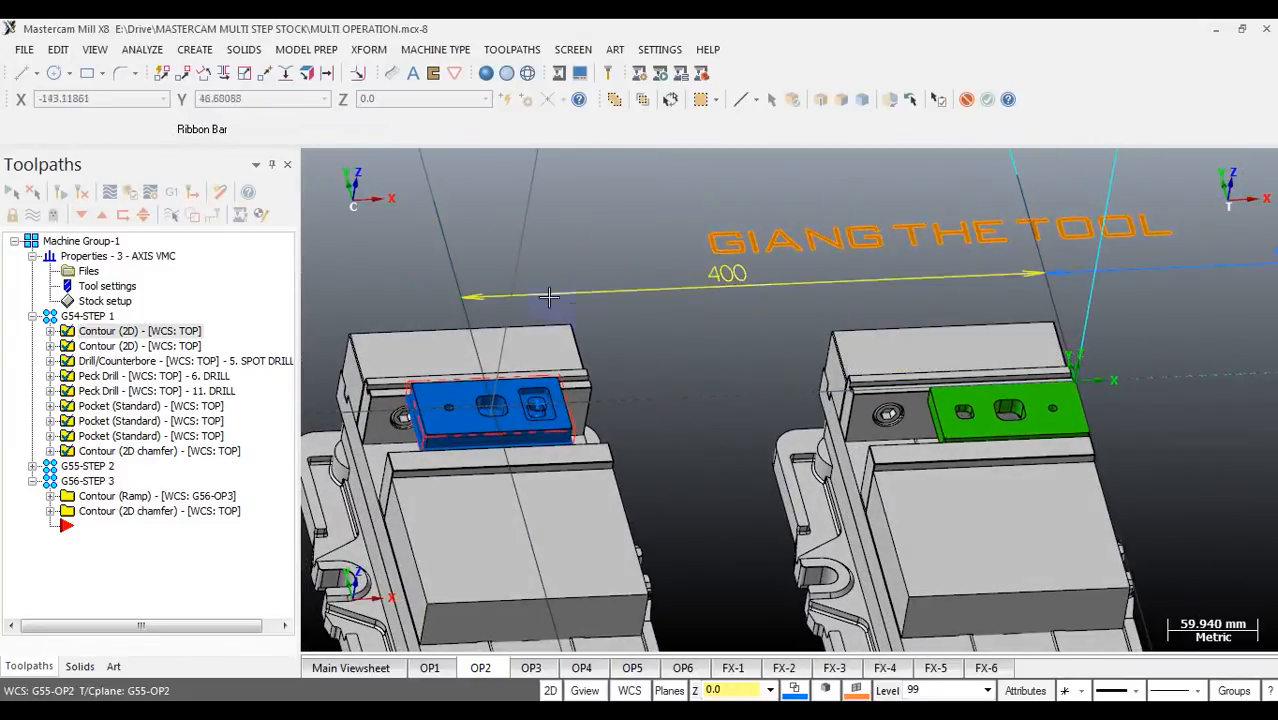
scroll(456, 277, "down", 1)
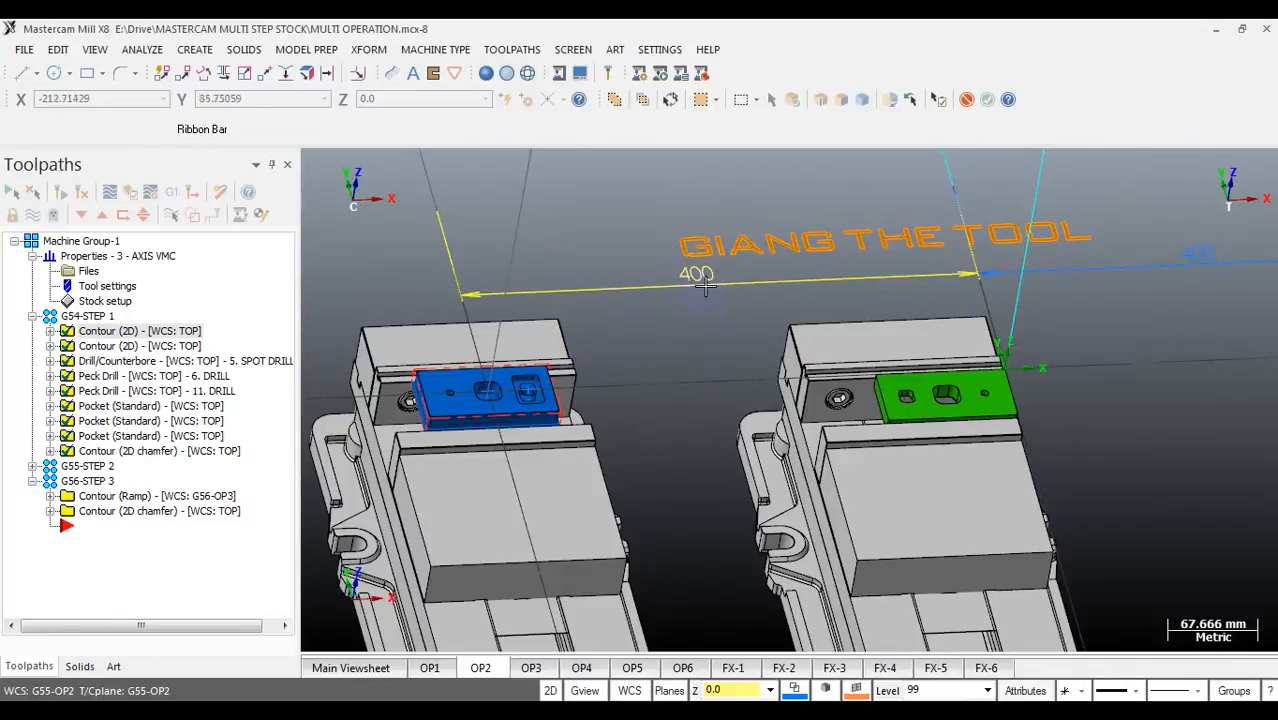
key("Escape")
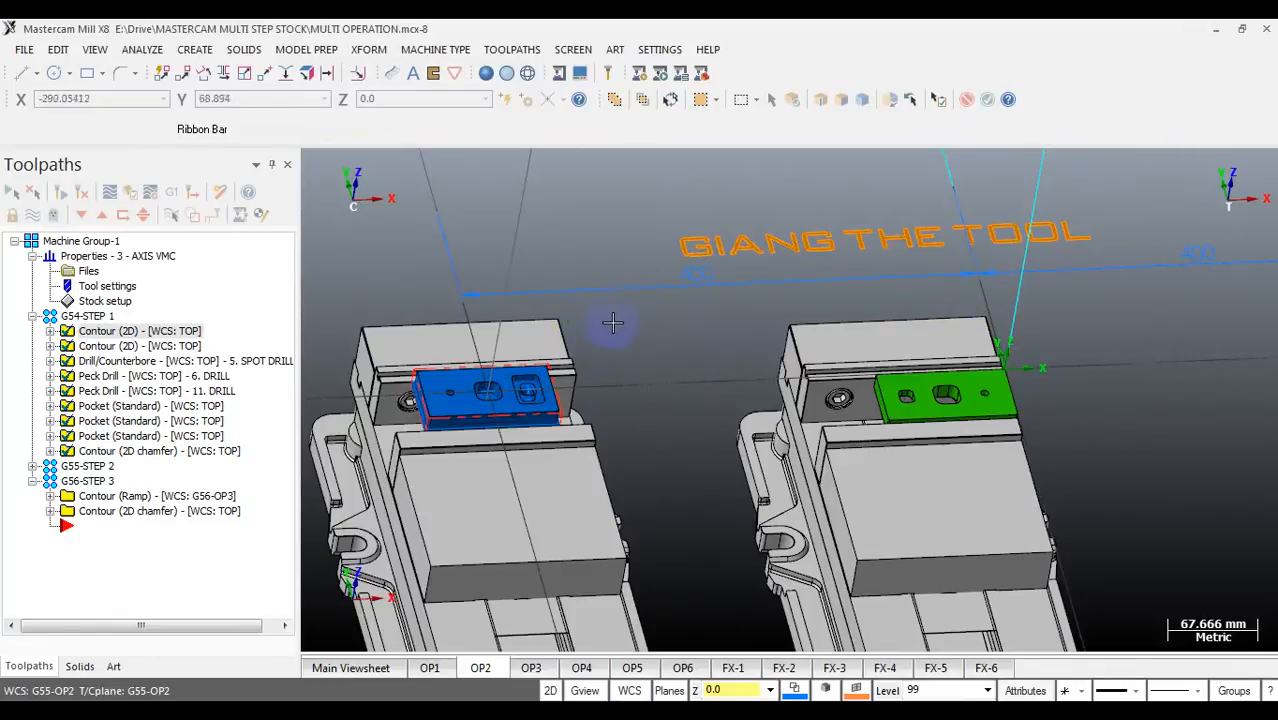
left_click(694, 275)
scroll(700, 282, "up", 2)
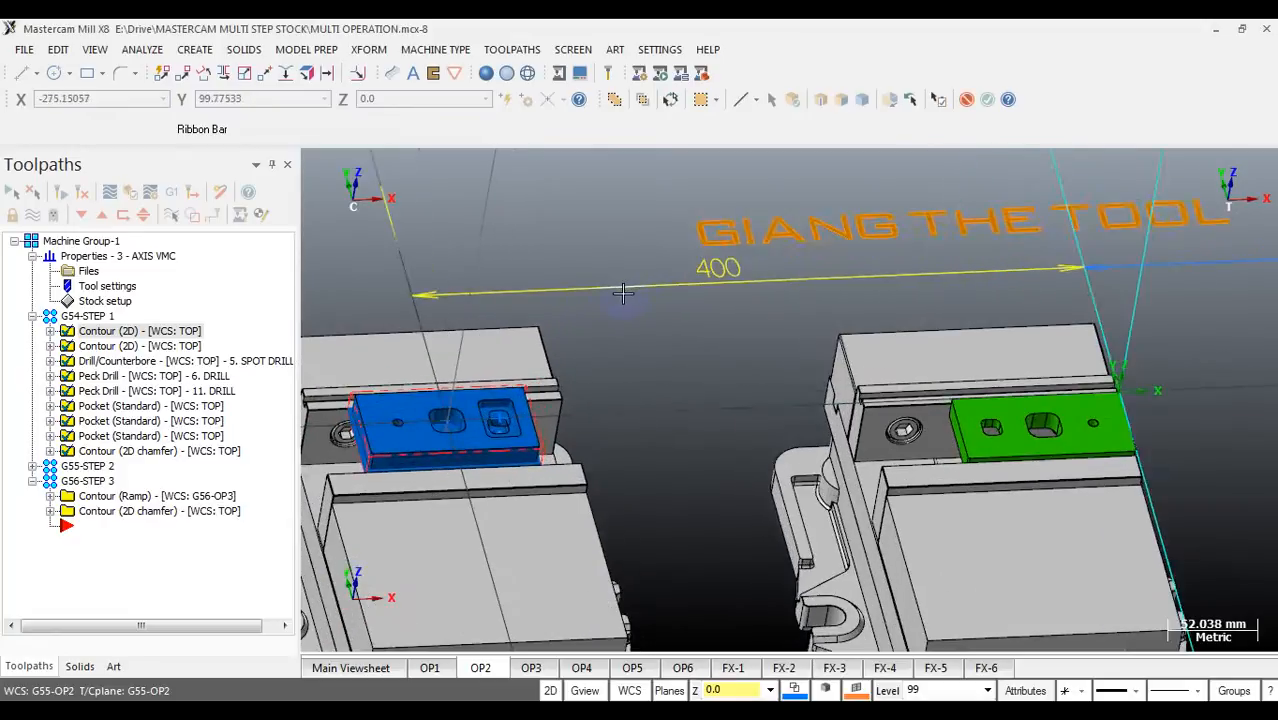
scroll(710, 290, "down", 1)
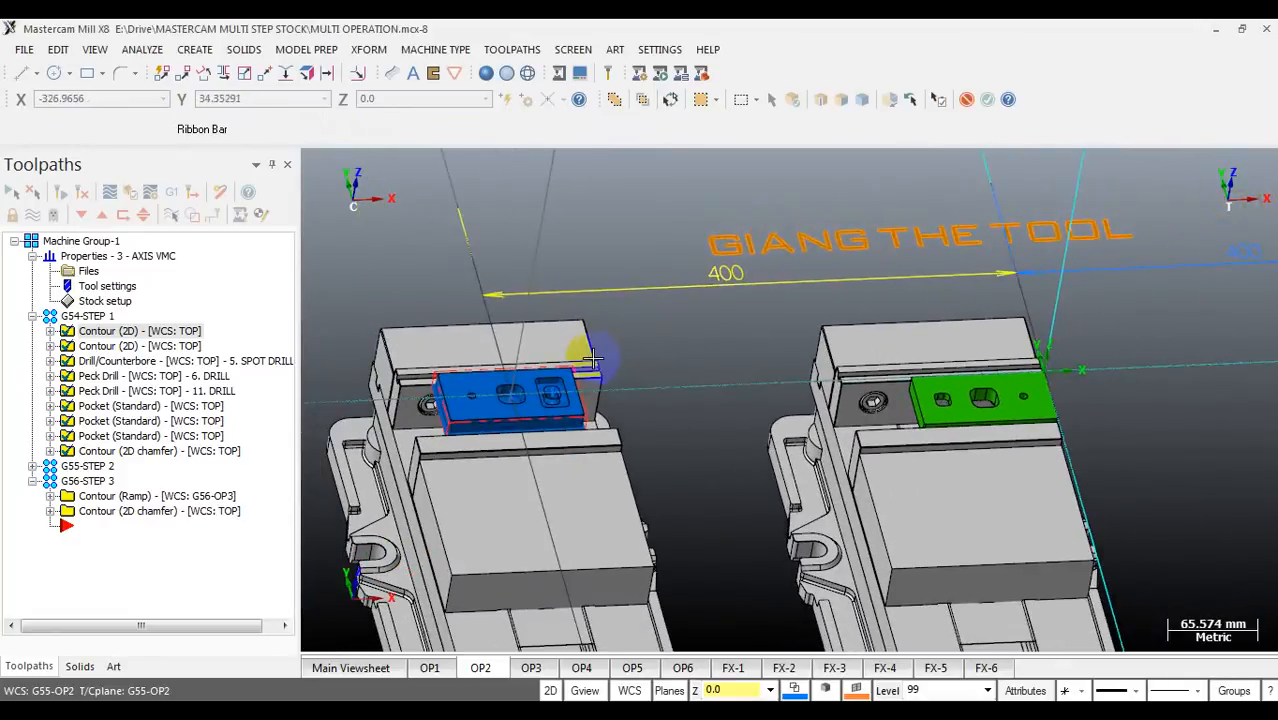
key("Escape")
Step: Select the merged stock, start a dynamic transform, and place the gnomon at the first vise's origin, X-400, Y0, Z0
scroll(472, 404, "up", 2)
scroll(612, 435, "up", 3)
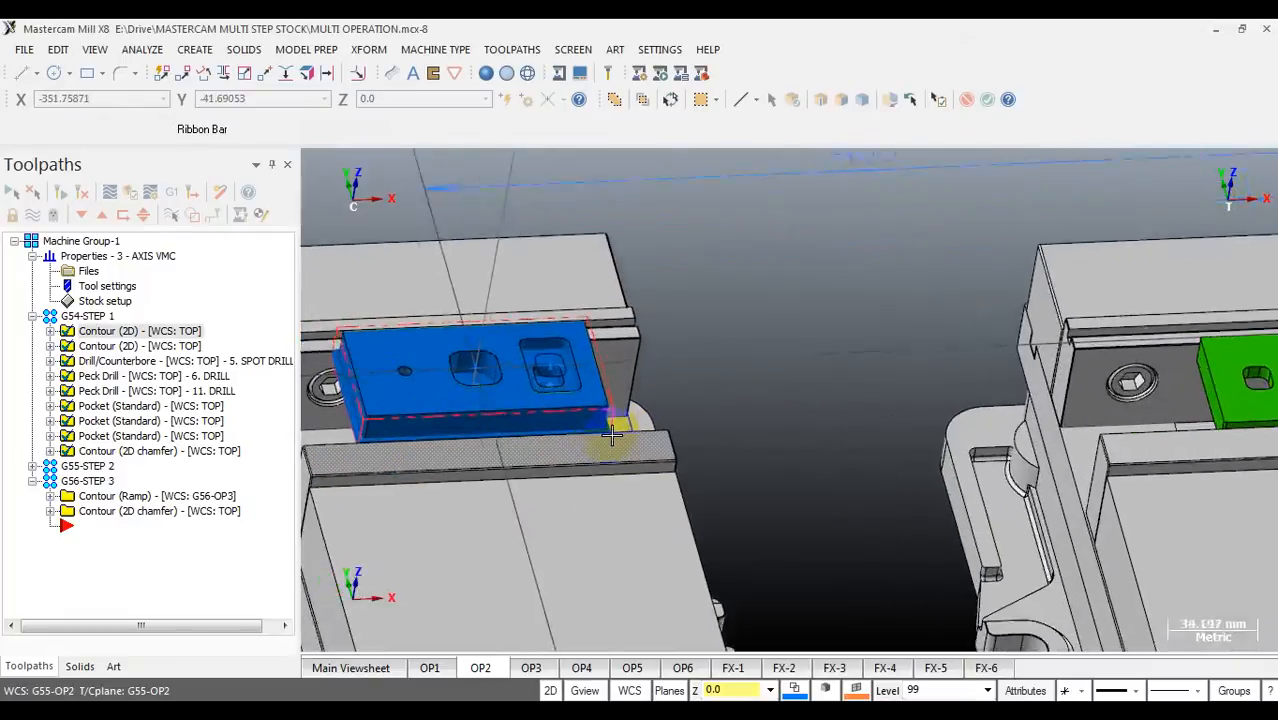
scroll(612, 435, "up", 3)
left_click(604, 425)
scroll(839, 325, "down", 1)
scroll(839, 325, "down", 2)
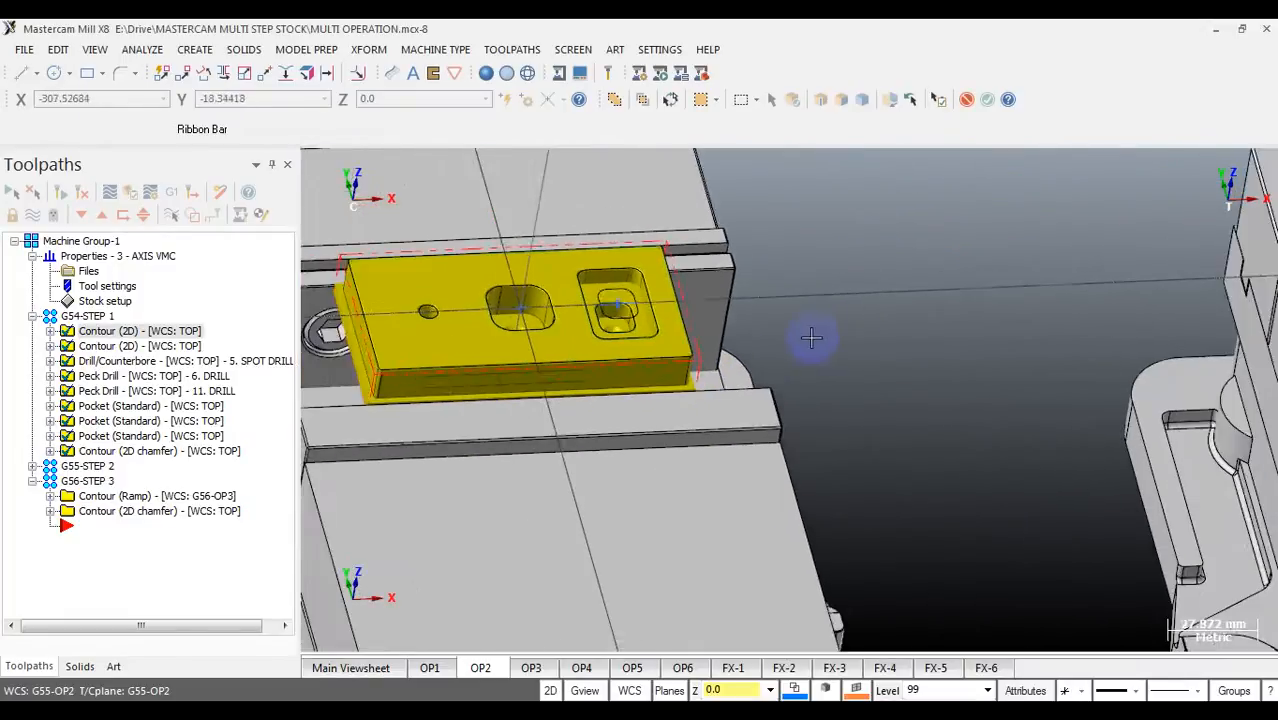
left_click(164, 78)
scroll(642, 334, "up", 5)
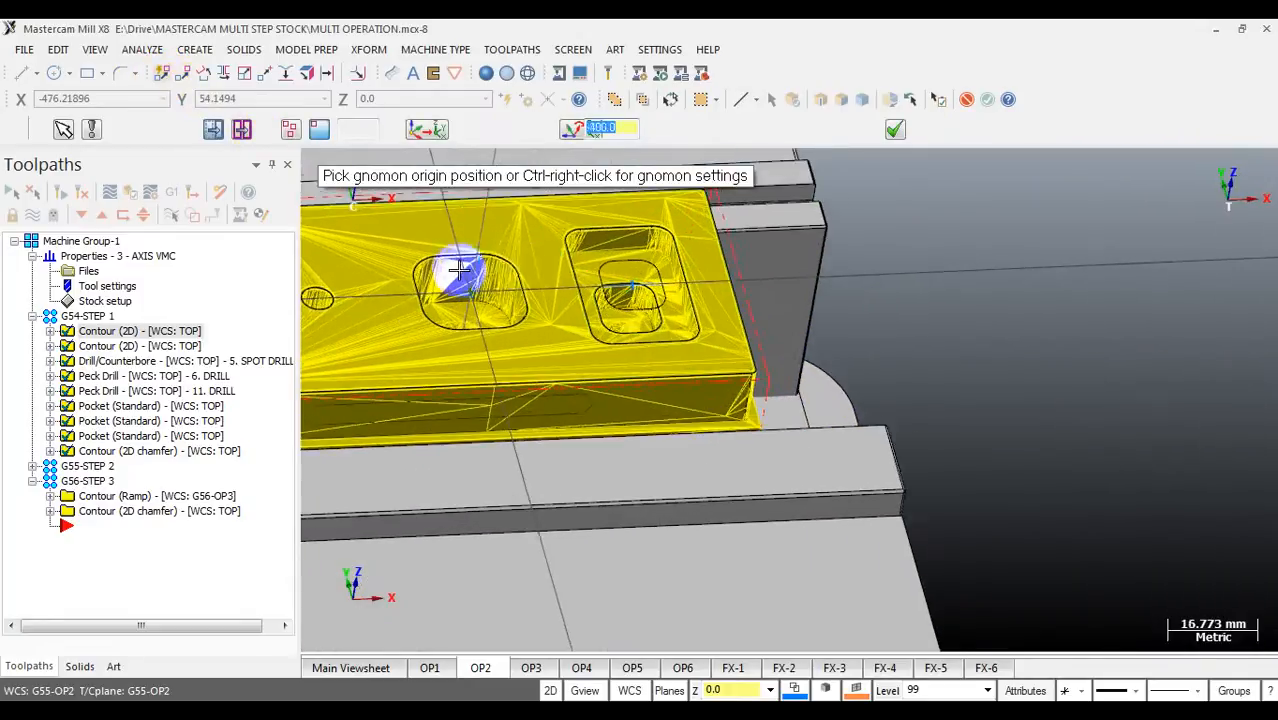
scroll(460, 275, "up", 2)
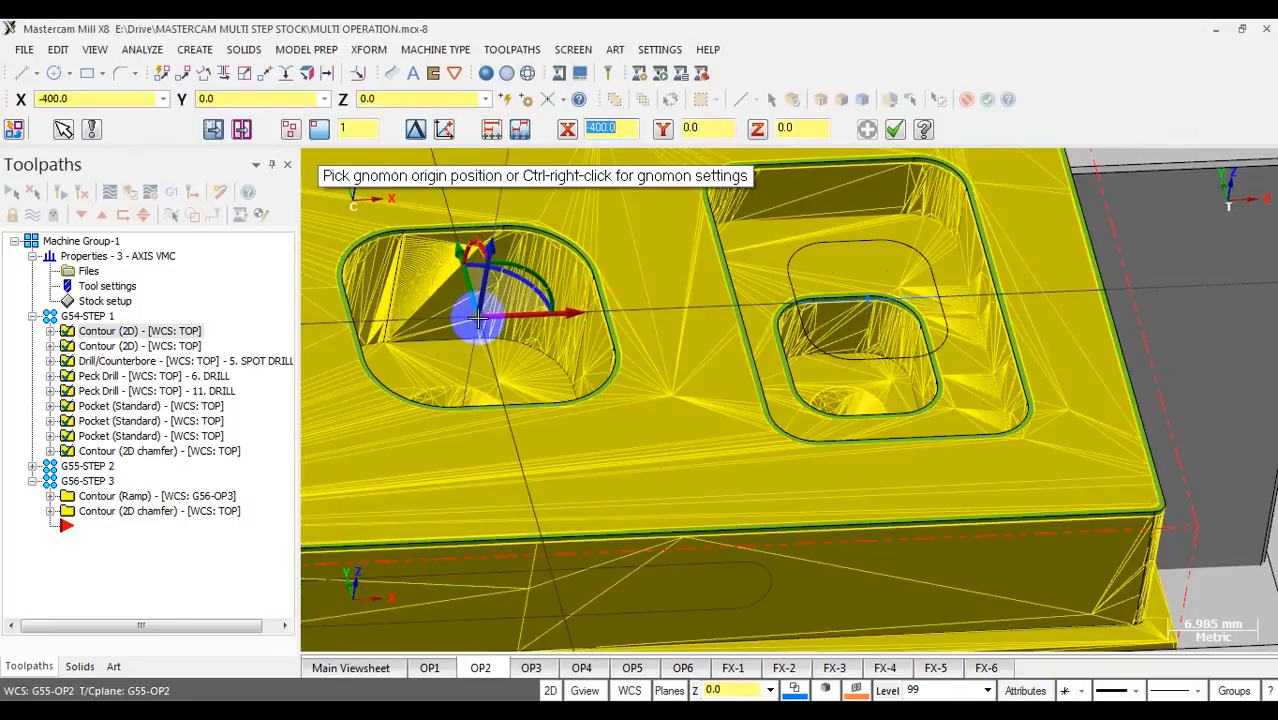
left_click(478, 318)
Step: Flip the stock by rotating it 180 degrees about the gnomon's Y axis
scroll(633, 310, "down", 4)
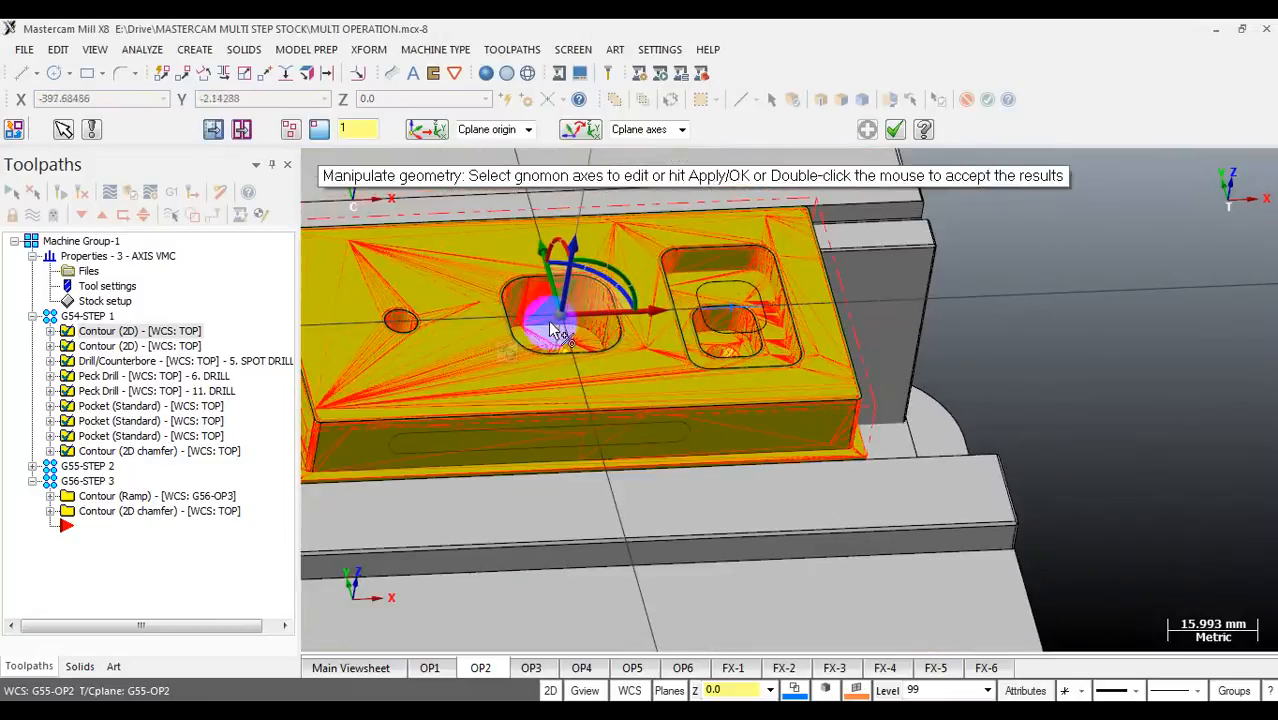
scroll(575, 335, "down", 1)
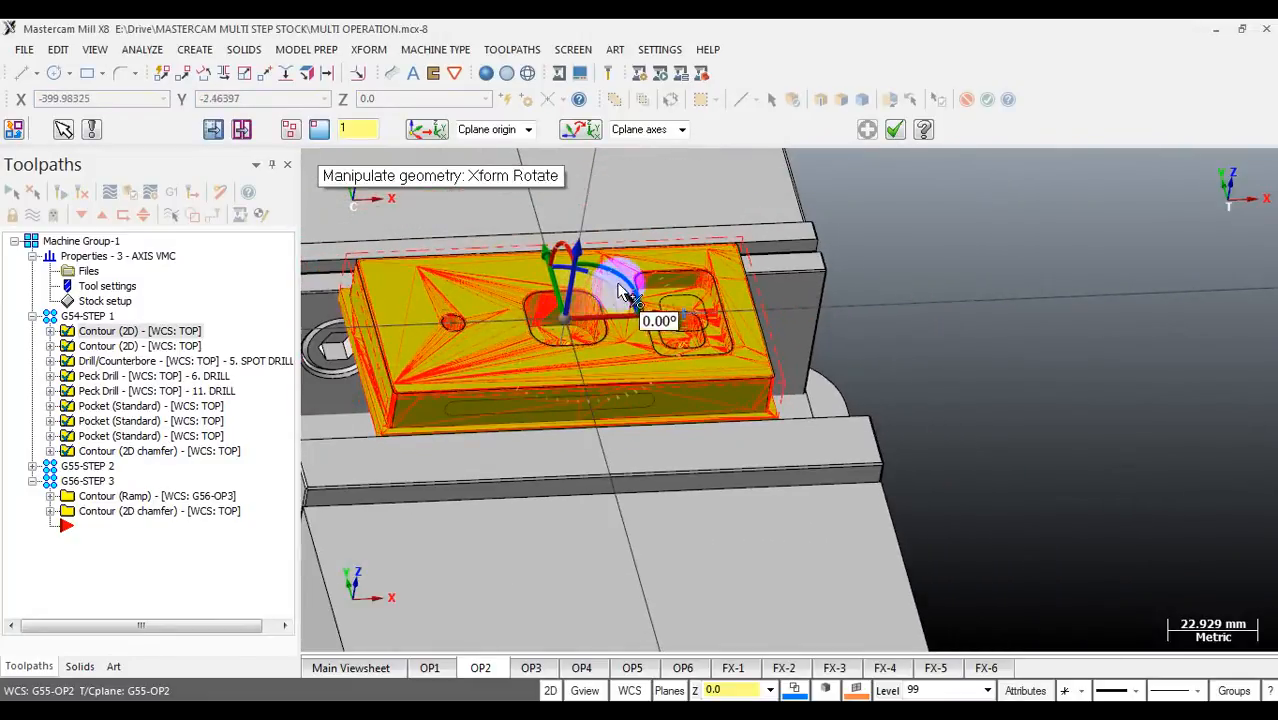
scroll(535, 378, "down", 1)
scroll(535, 380, "down", 1)
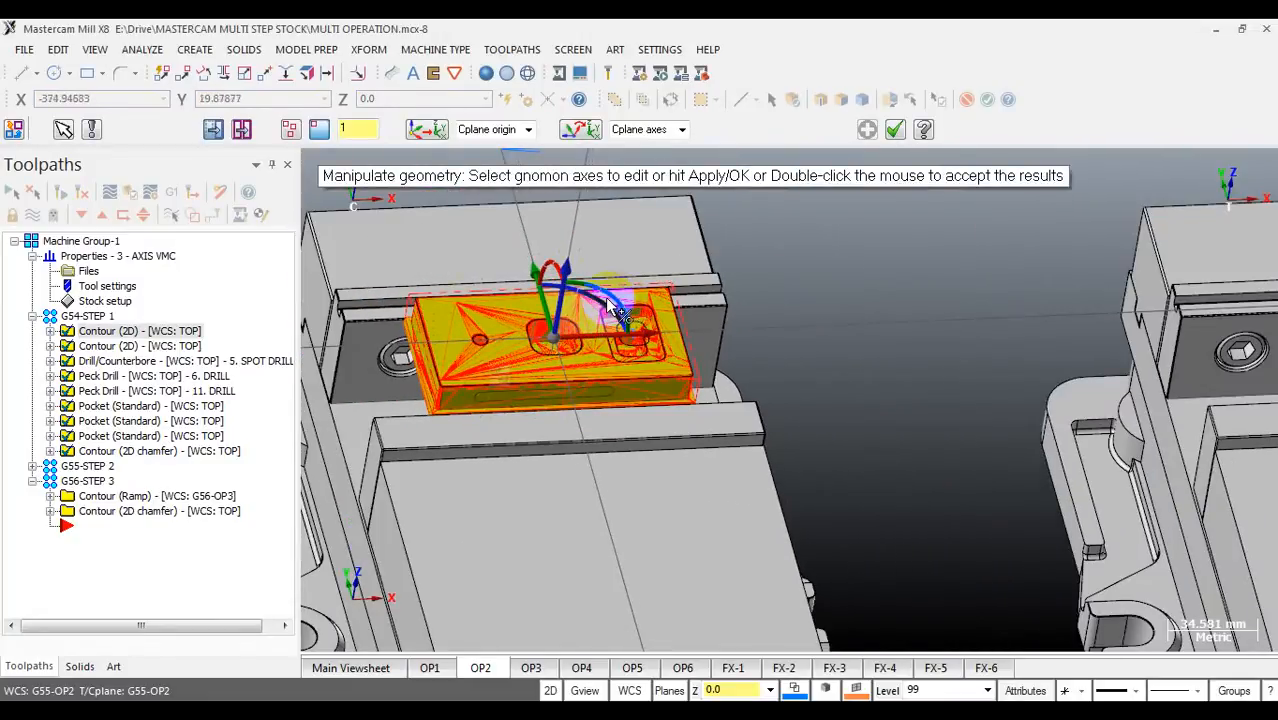
scroll(358, 368, "down", 1)
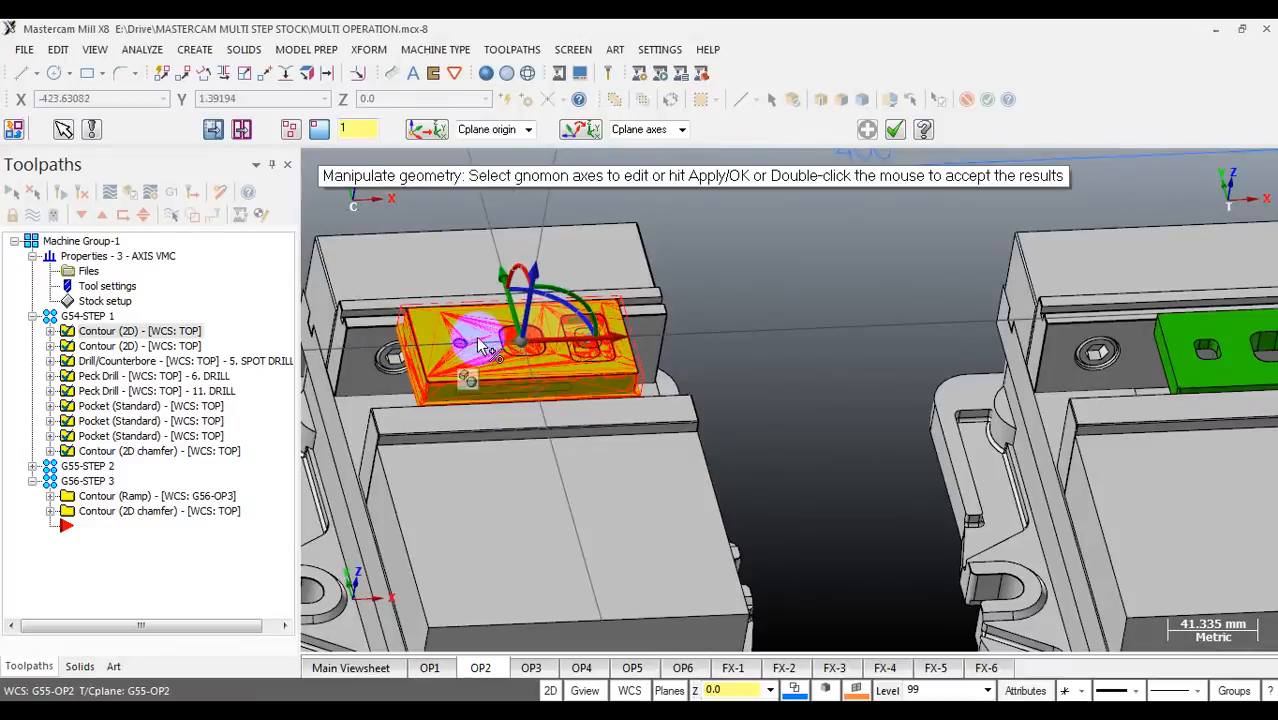
left_click(587, 311)
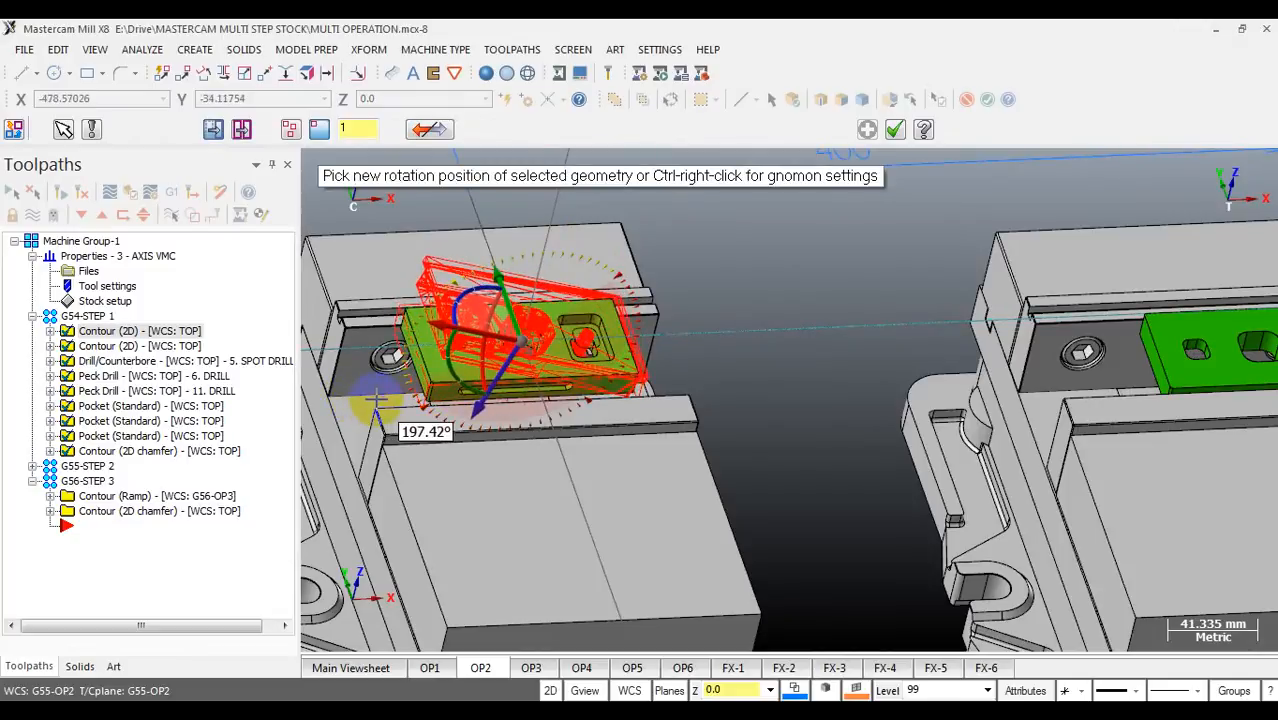
type("180")
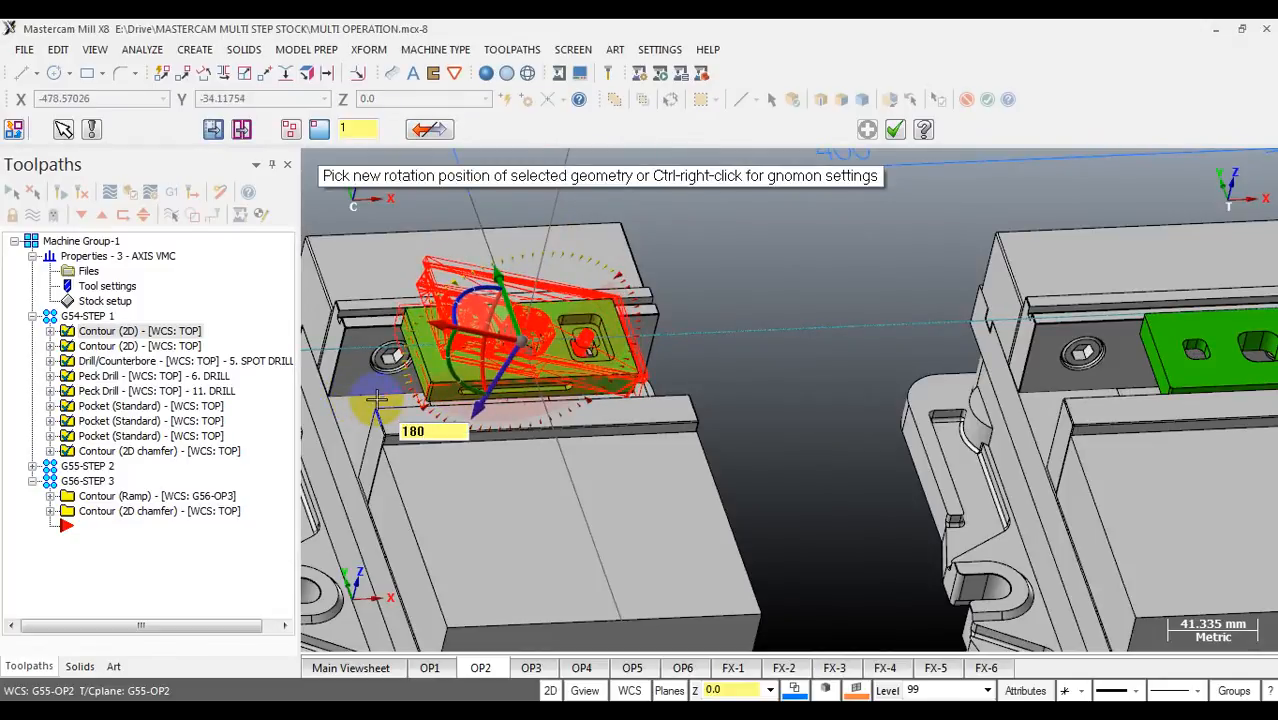
key("Return")
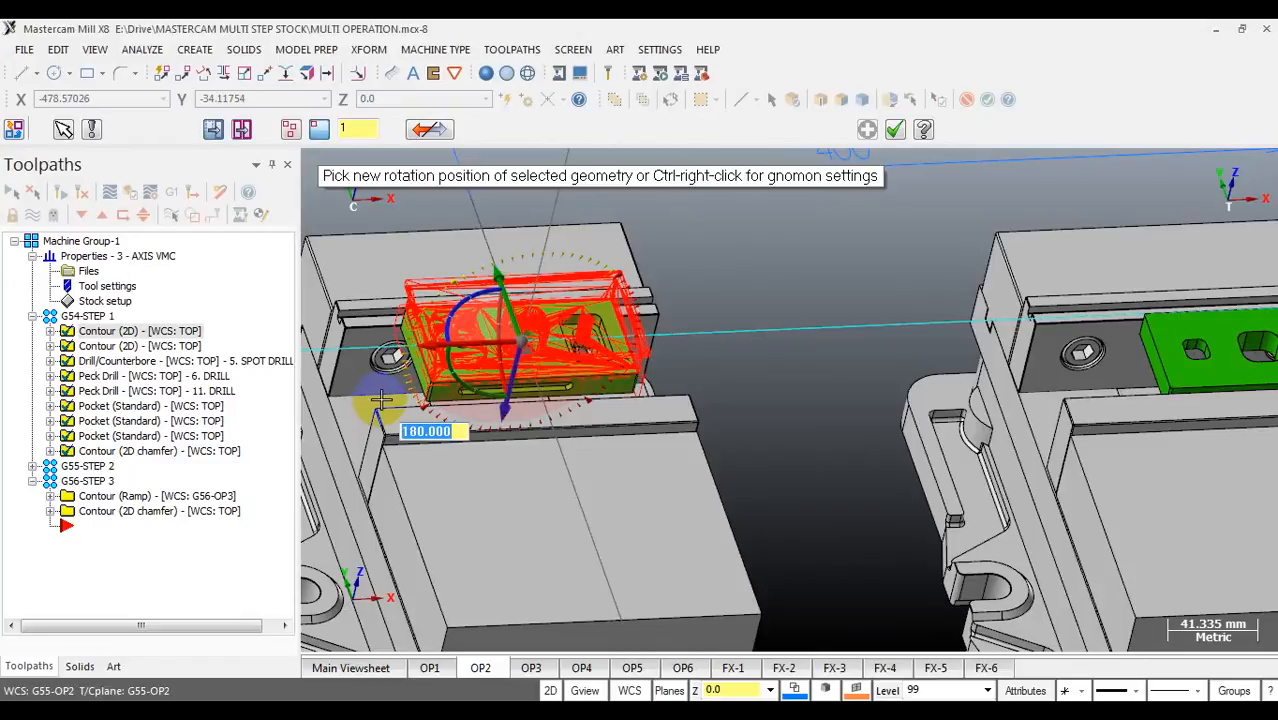
left_click(514, 381)
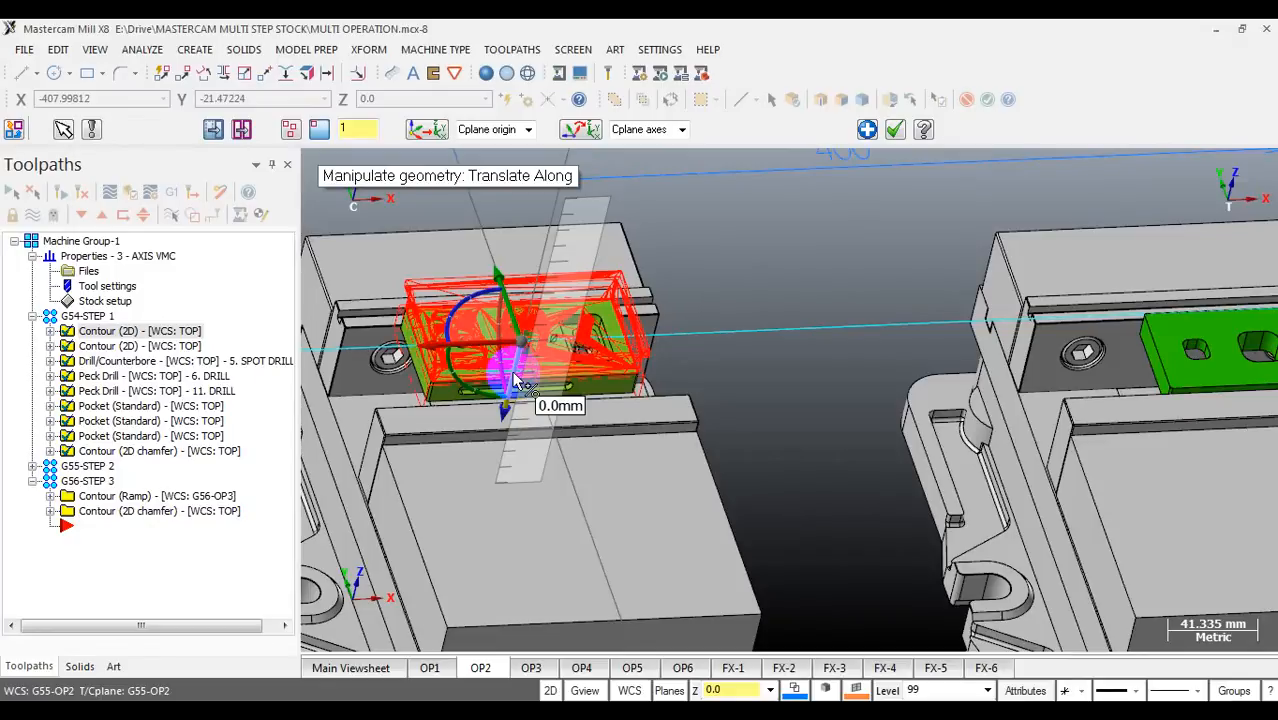
Step: Translate the flipped stock 12 mm along the gnomon's Z axis
left_click(514, 381)
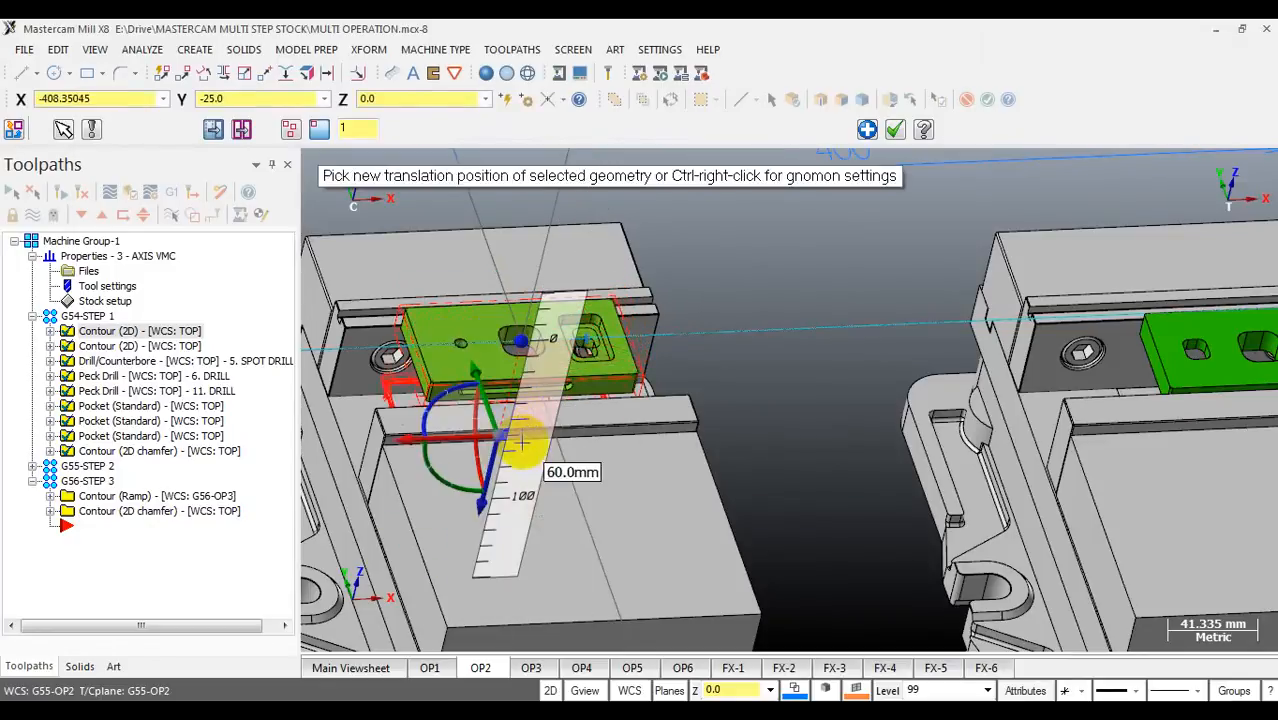
scroll(541, 391, "down", 3)
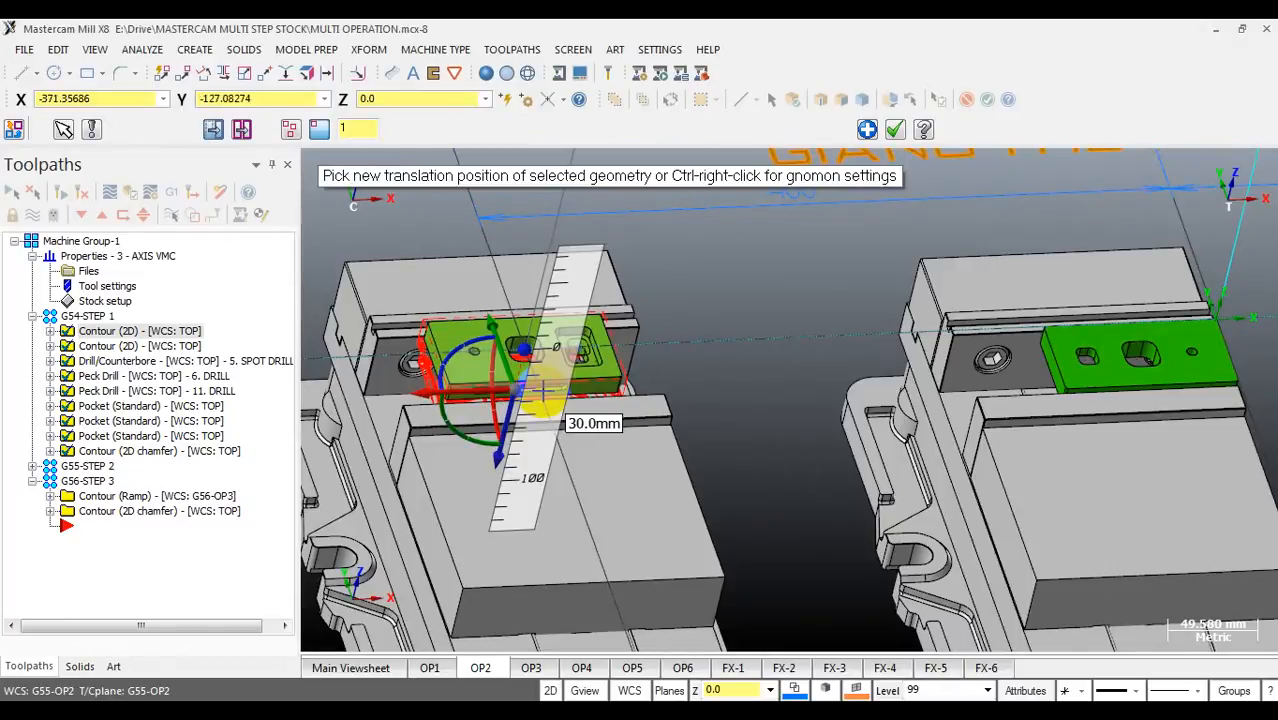
scroll(541, 391, "up", 3)
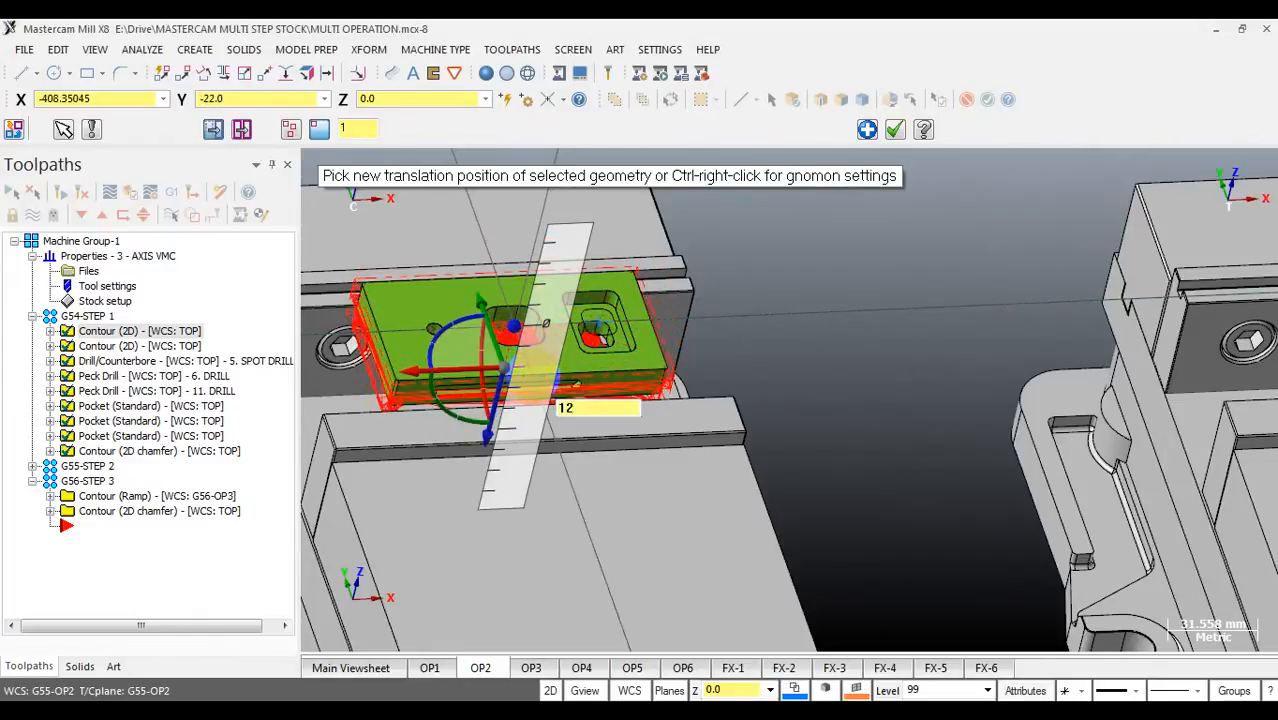
left_click(535, 379)
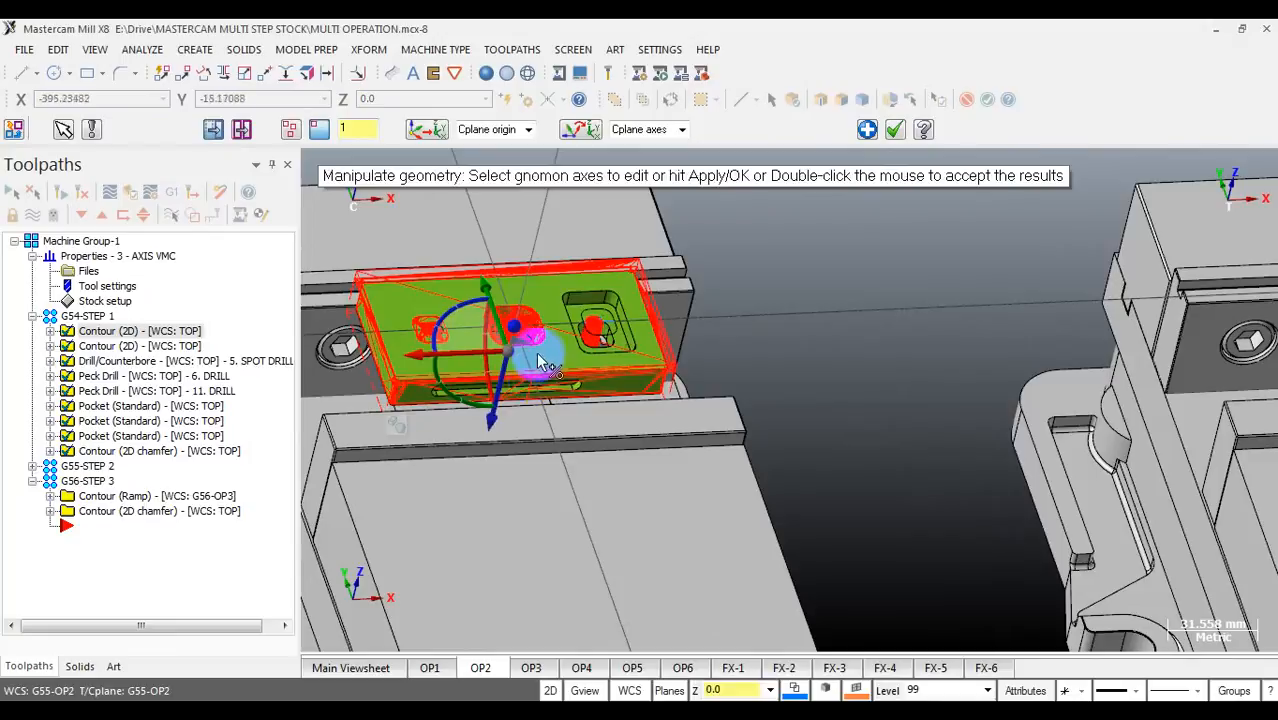
Step: Examine the flipped stock's position relative to the second vise's part and the 400 mm spacing between the vises
scroll(408, 288, "down", 4)
middle_click_drag(476, 316, 587, 337)
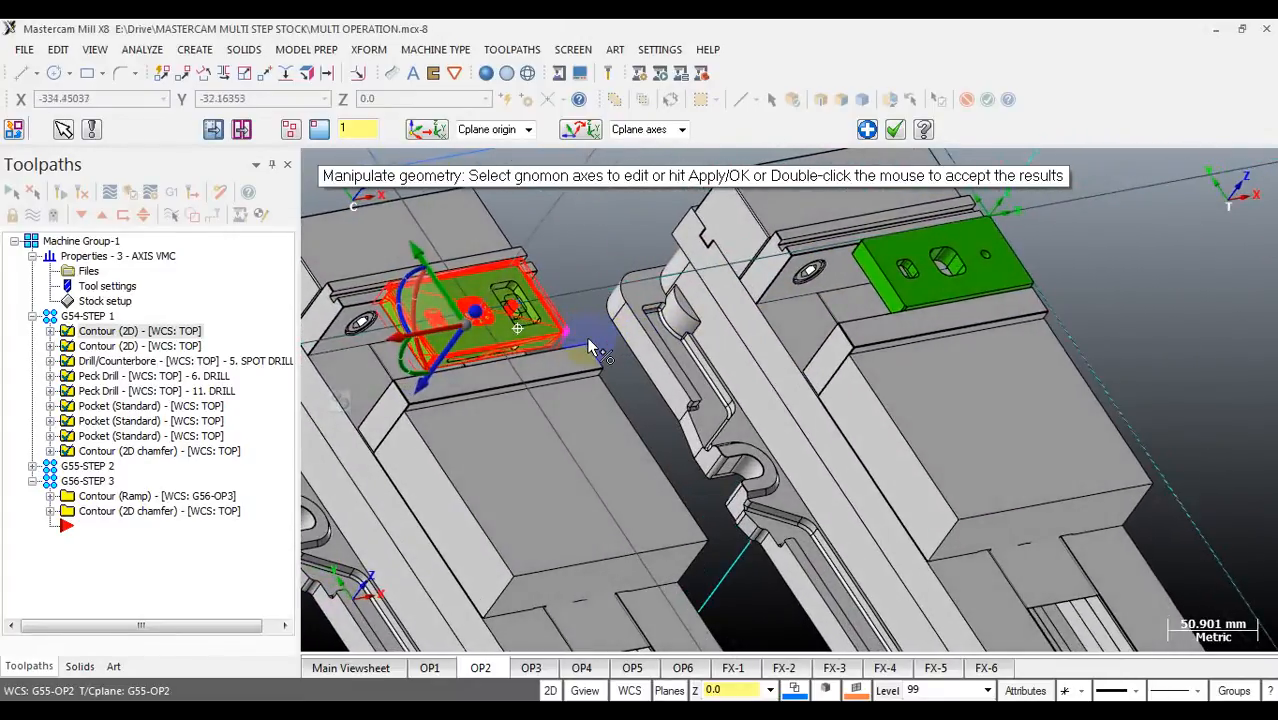
scroll(476, 318, "down", 4)
middle_click_drag(480, 335, 608, 270)
scroll(517, 445, "down", 5)
scroll(547, 338, "up", 2)
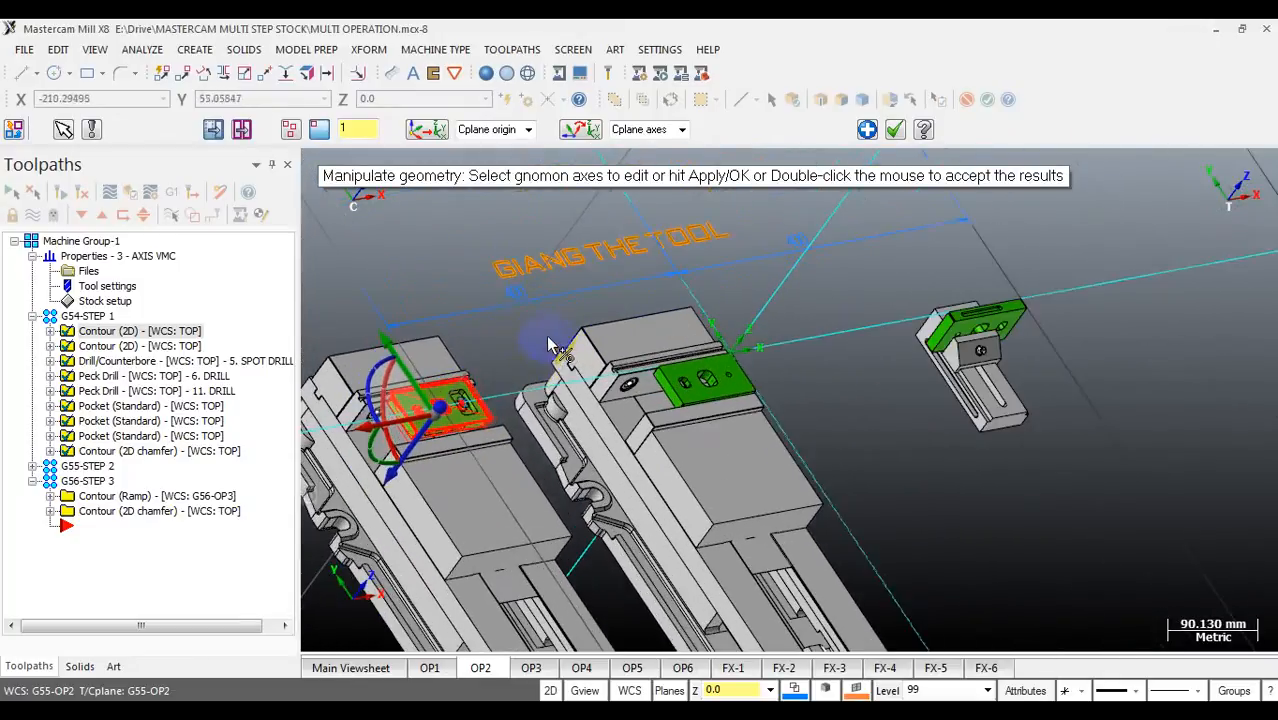
scroll(510, 296, "up", 1)
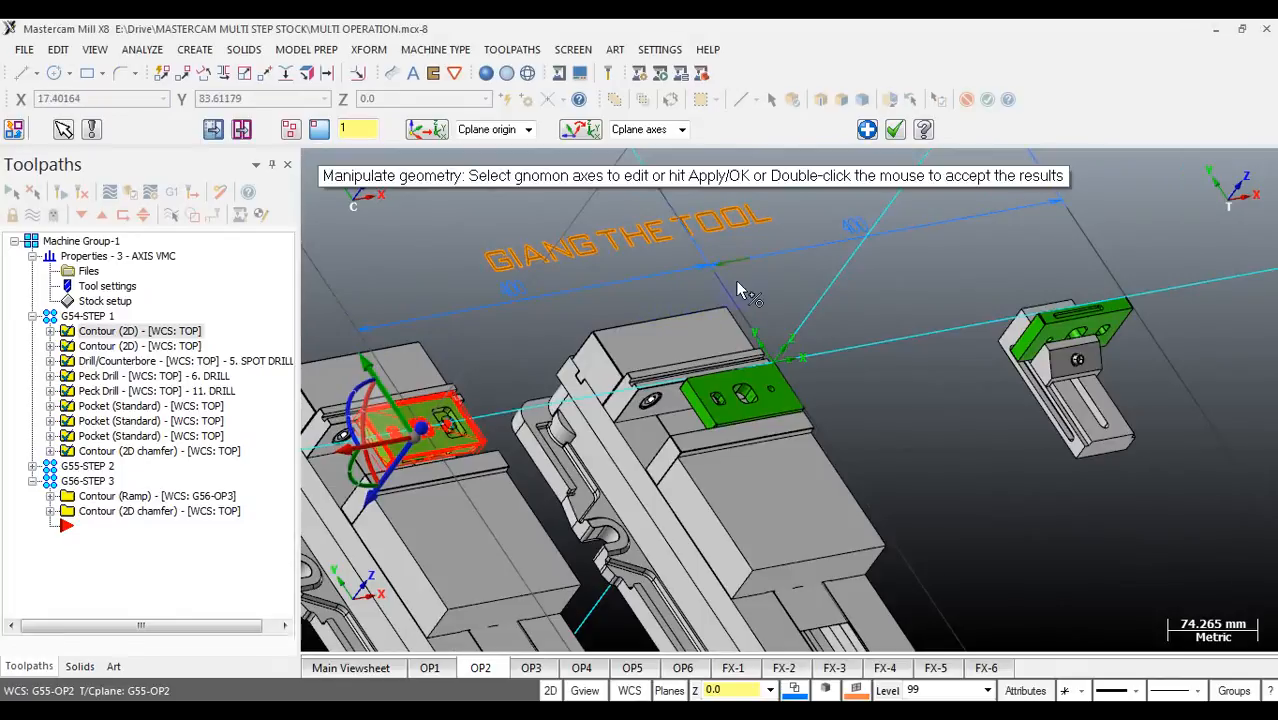
scroll(507, 304, "up", 4)
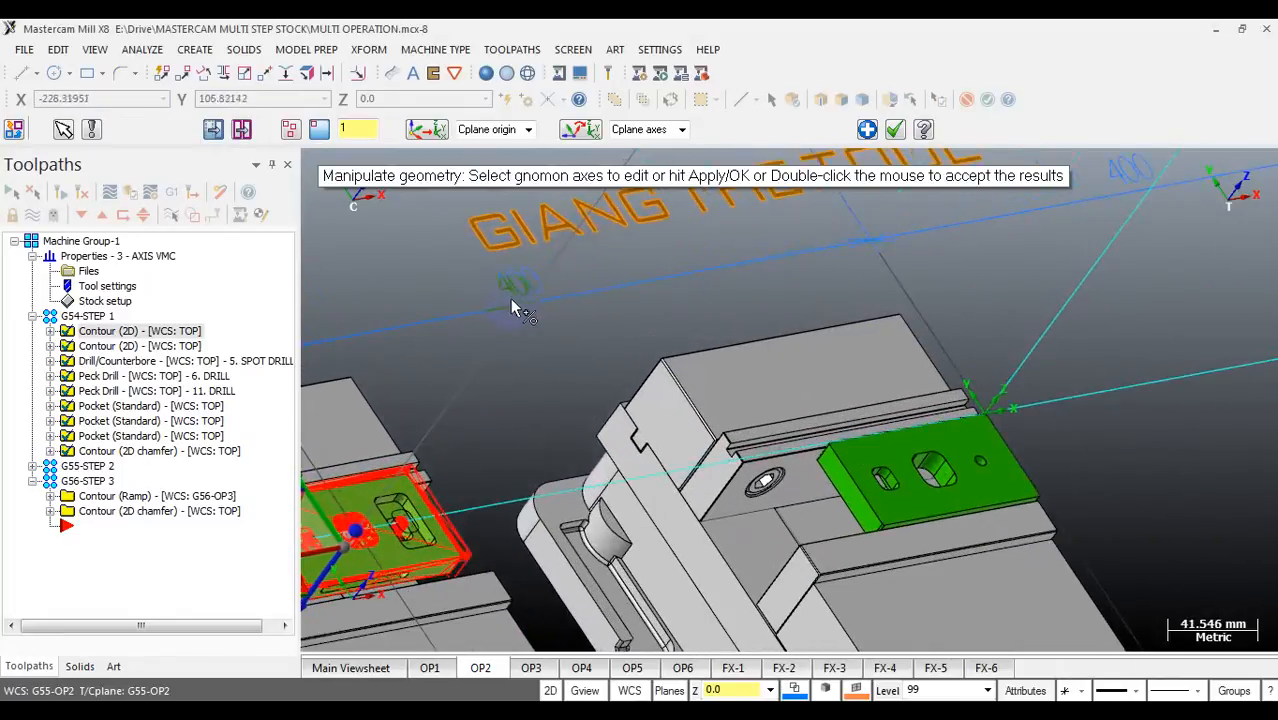
scroll(543, 305, "down", 2)
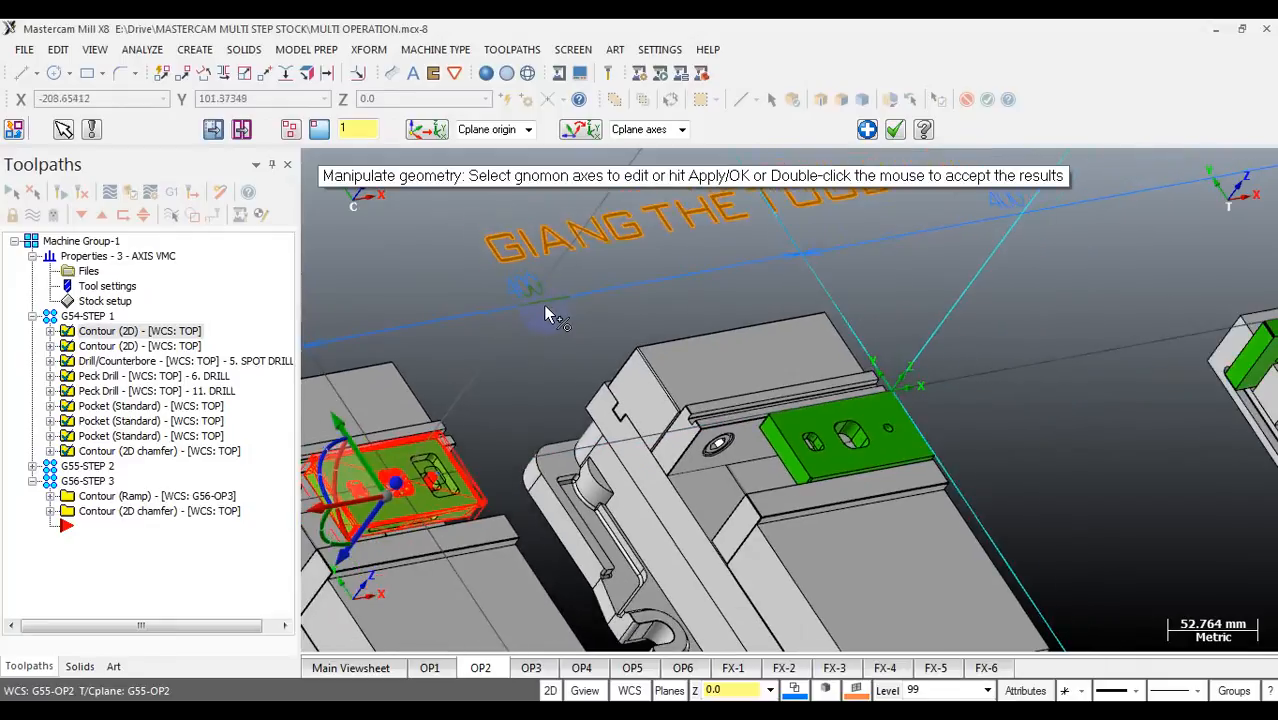
scroll(535, 336, "down", 3)
scroll(535, 336, "down", 4)
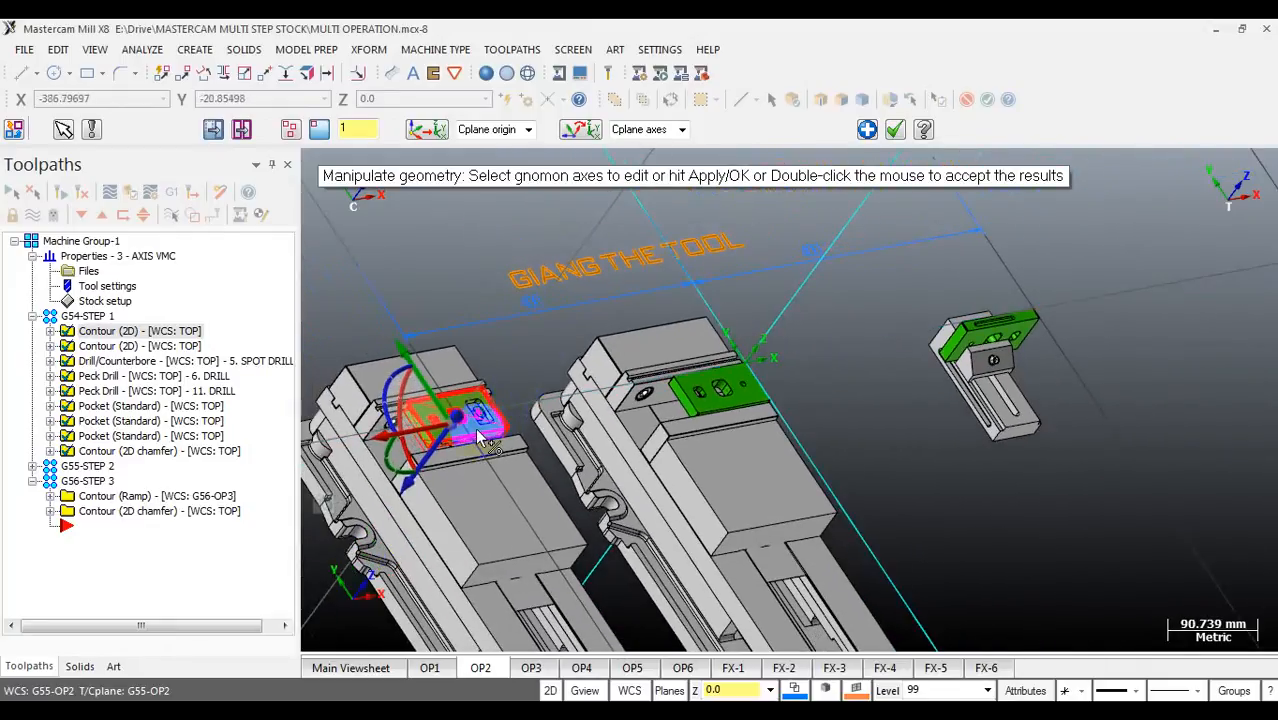
scroll(520, 428, "up", 3)
scroll(536, 407, "up", 3)
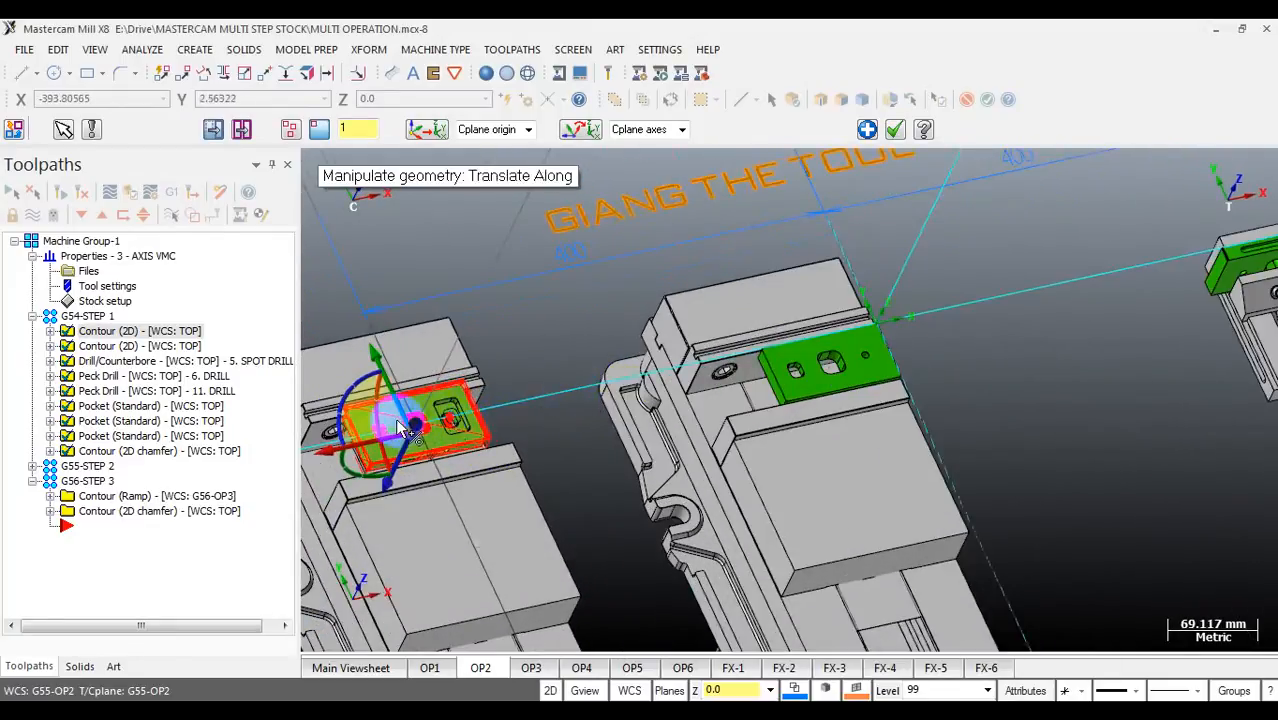
scroll(428, 424, "up", 3)
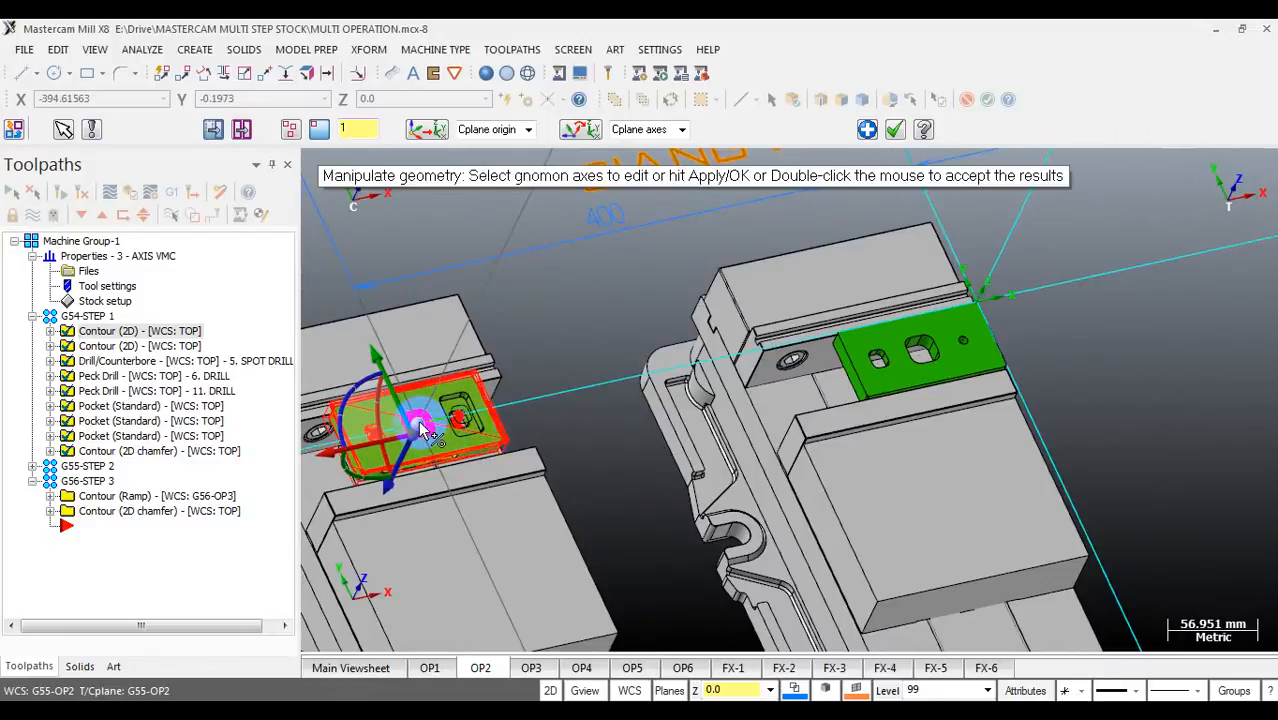
Step: Compare the flipped stock on the first vise with the part and origin corner on the second vise
scroll(985, 330, "up", 3)
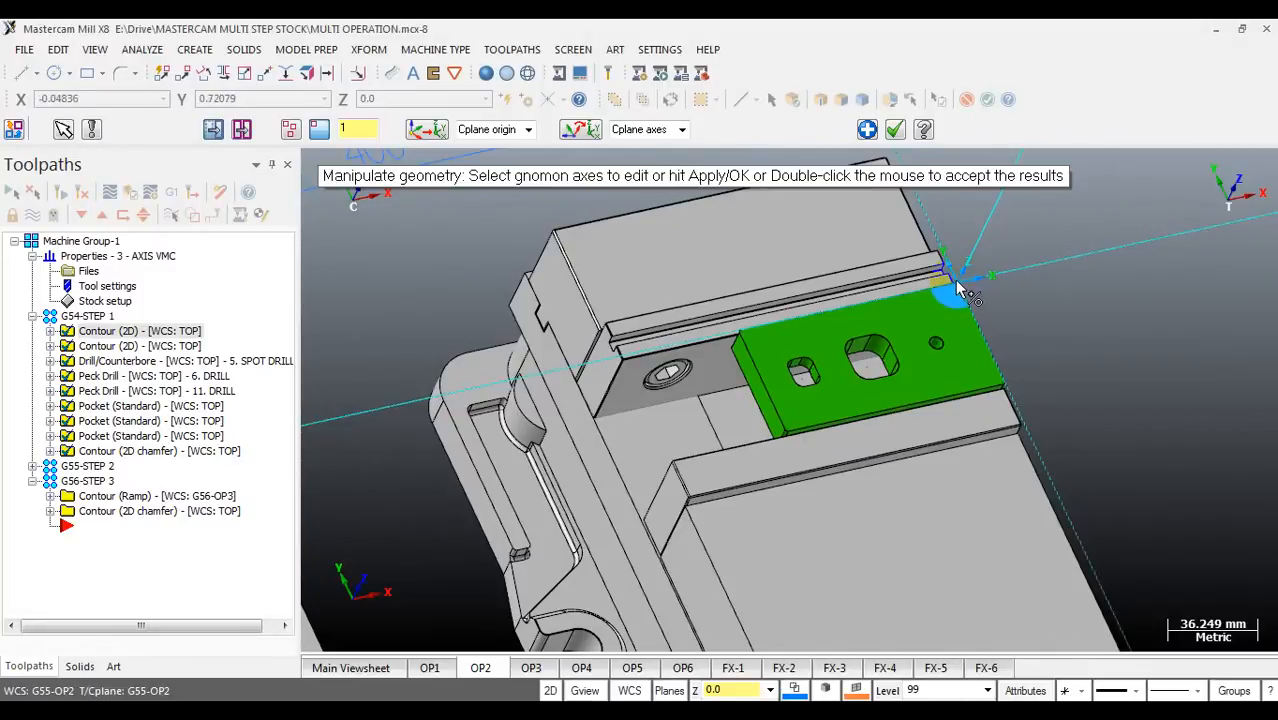
scroll(988, 287, "down", 3)
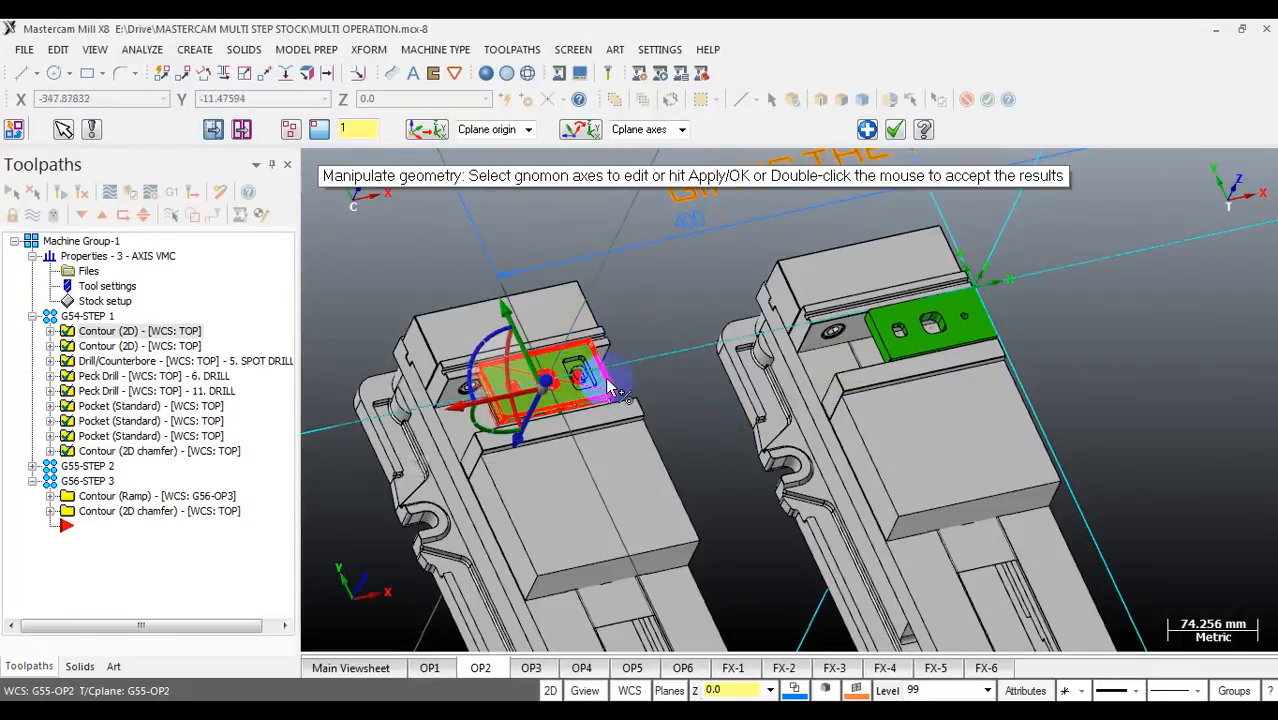
scroll(558, 388, "up", 1)
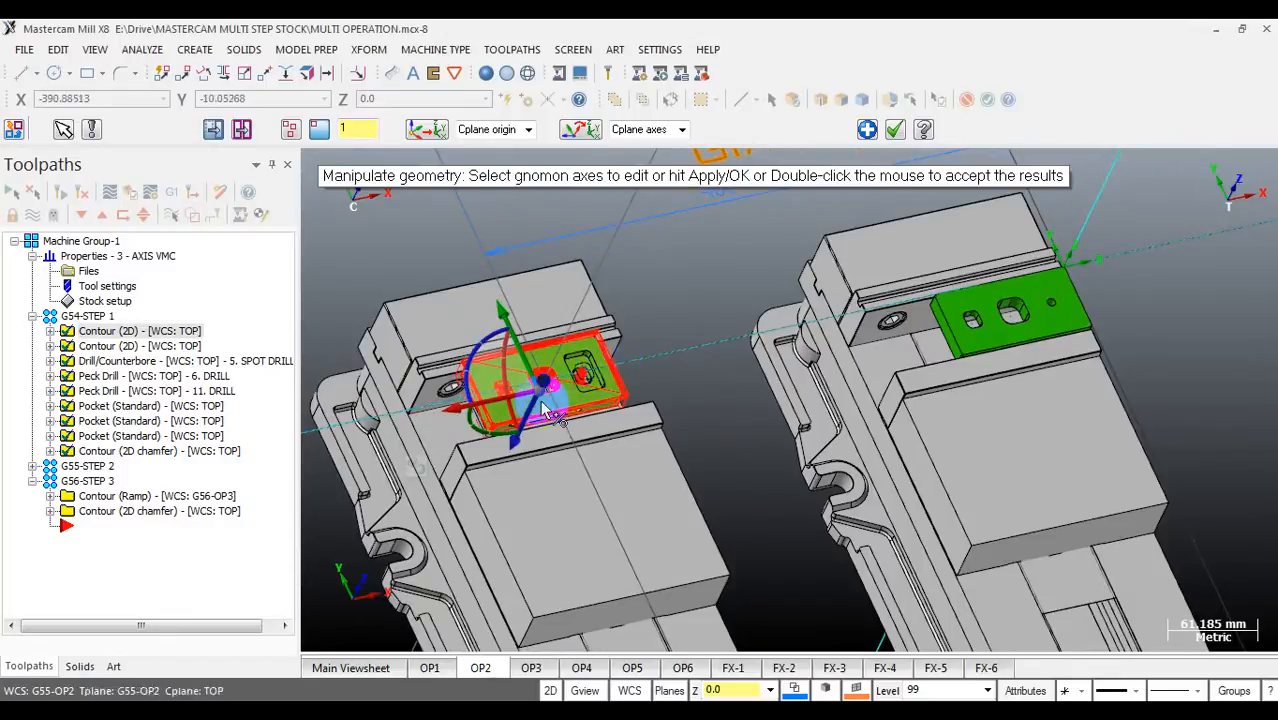
scroll(547, 410, "down", 2)
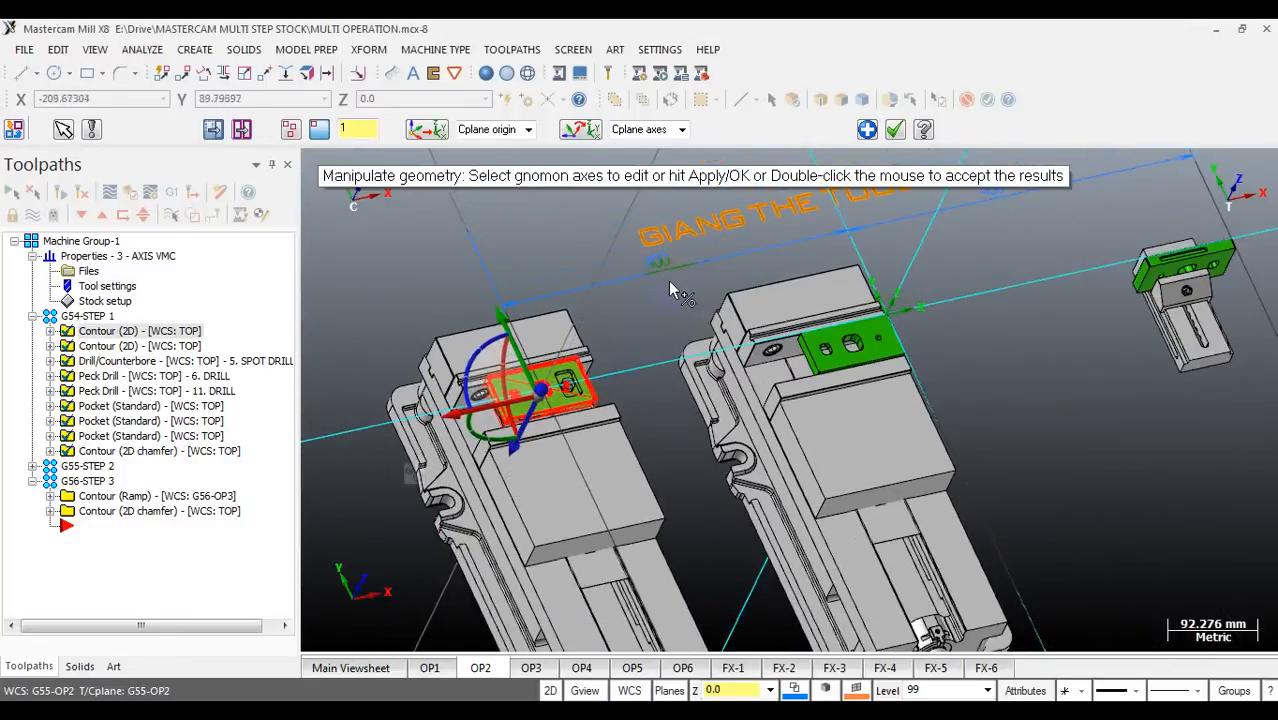
left_click(541, 392)
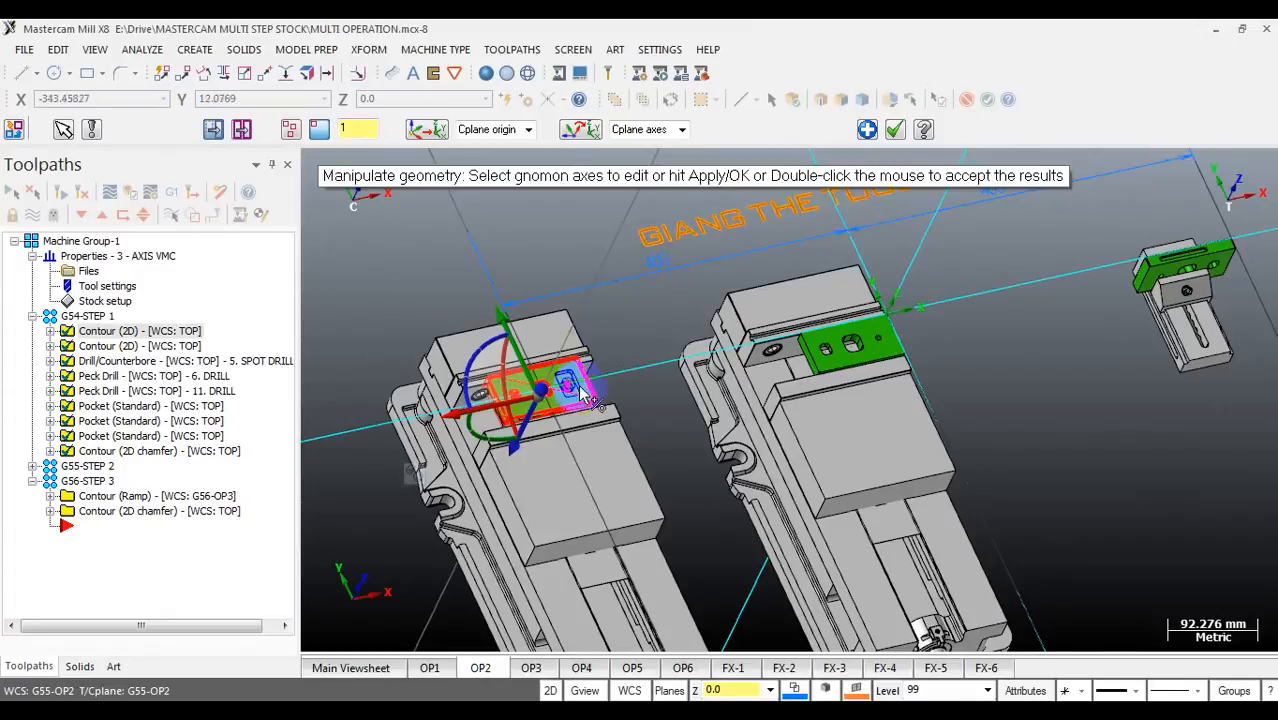
scroll(558, 402, "up", 2)
scroll(558, 402, "up", 3)
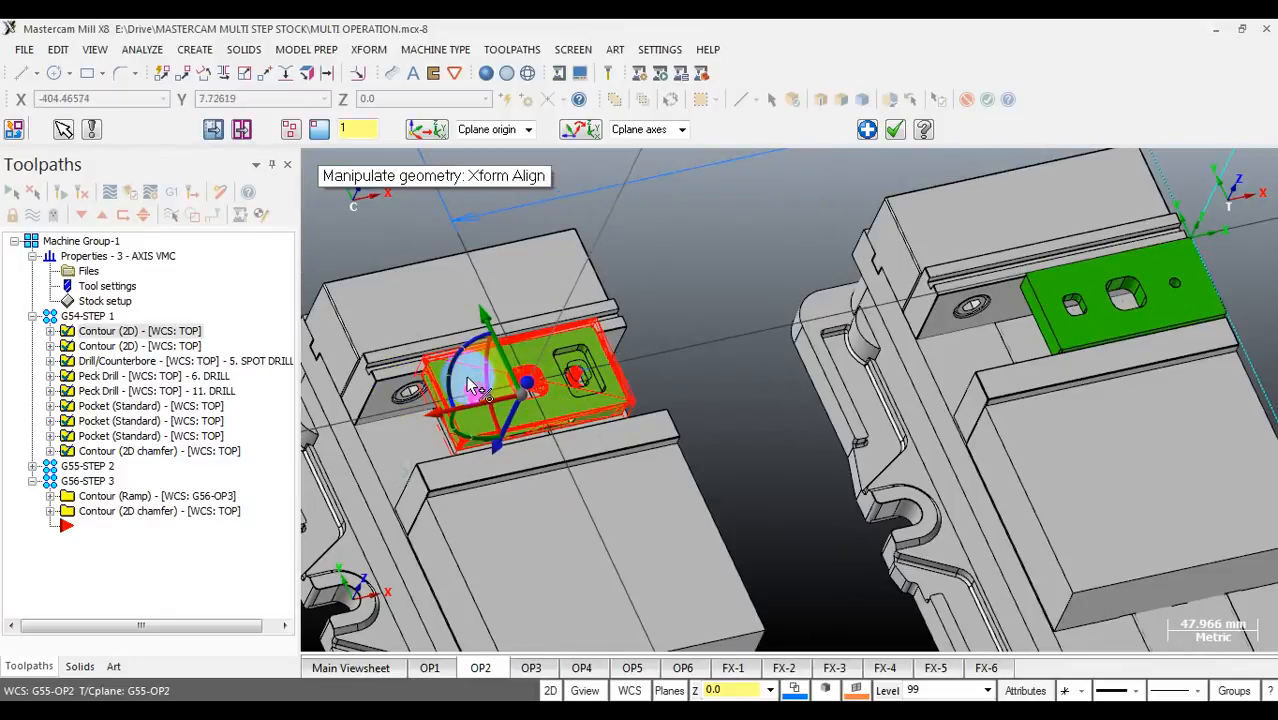
scroll(586, 398, "up", 1)
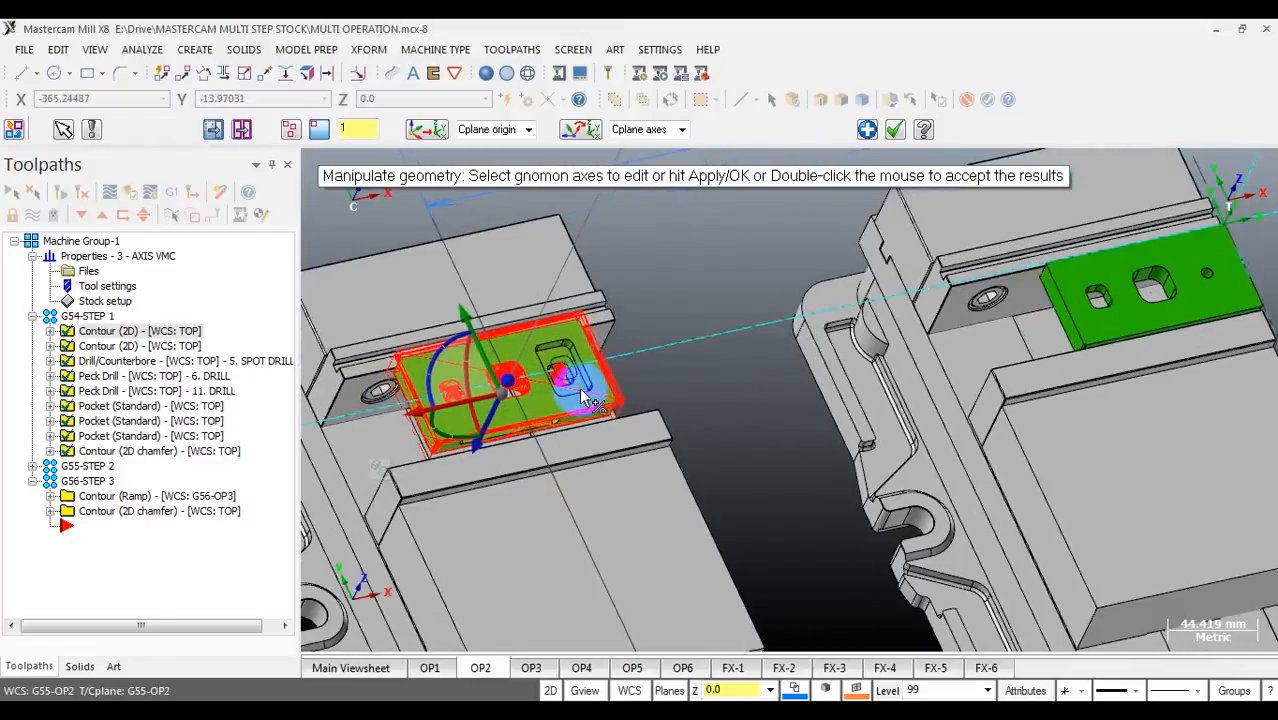
Step: Translate the flipped stock -350 mm along the gnomon's X axis to the second vise
left_click(455, 400)
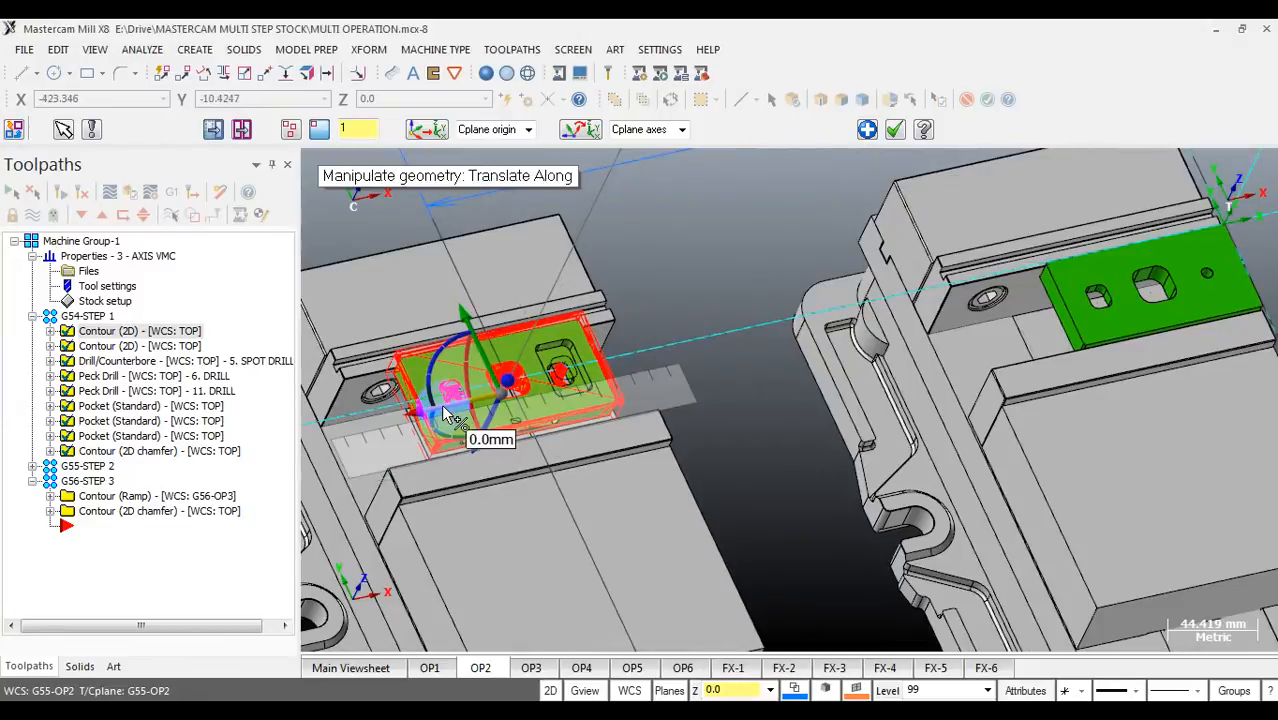
scroll(772, 345, "down", 2)
scroll(836, 336, "down", 5)
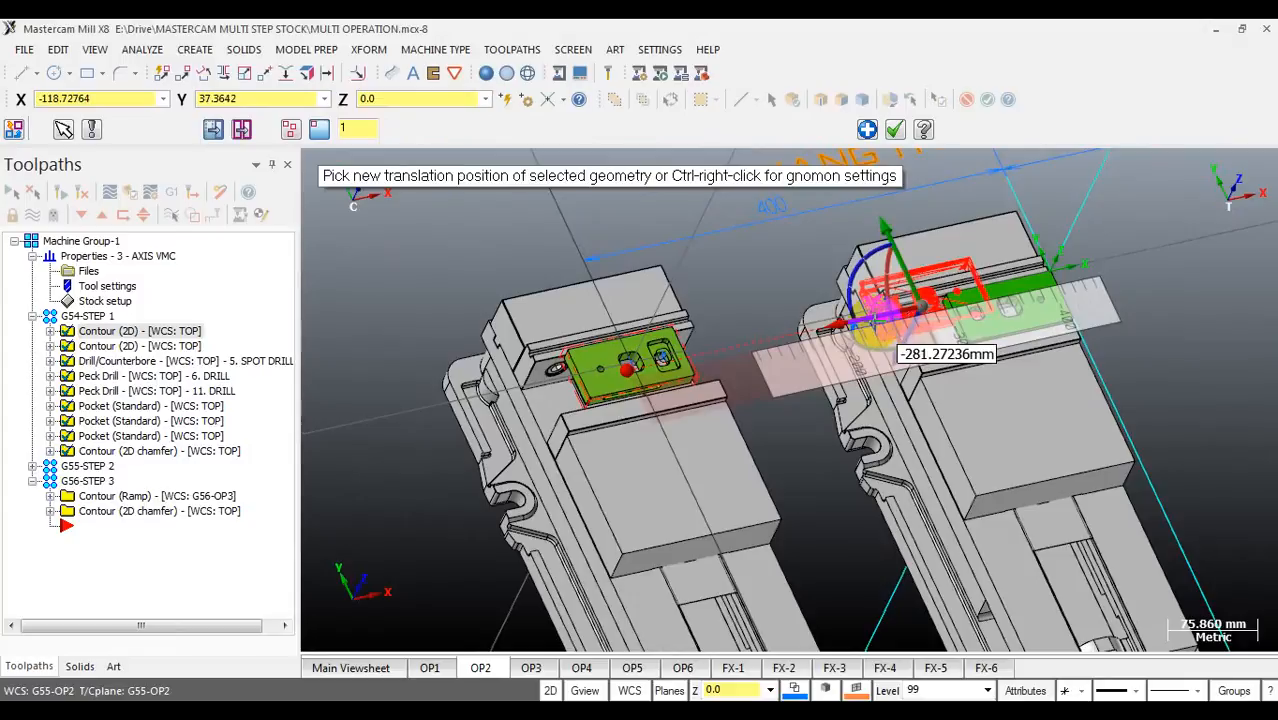
type("350")
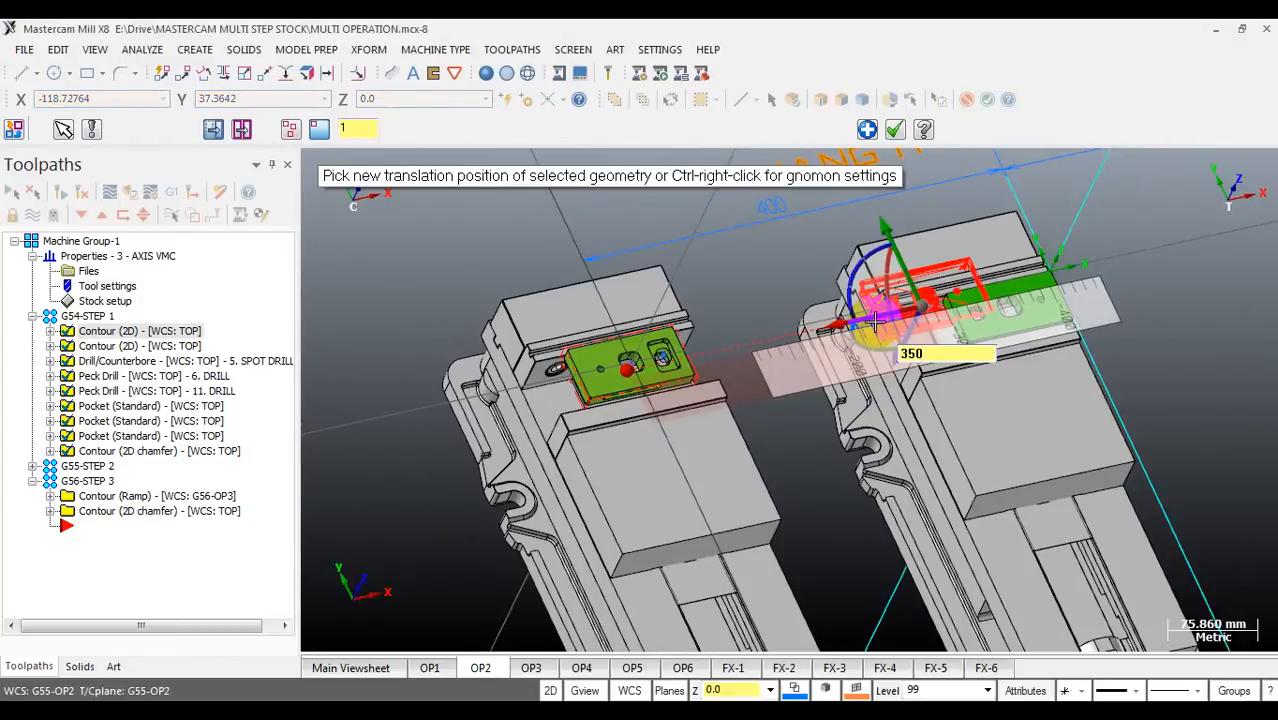
key("Return")
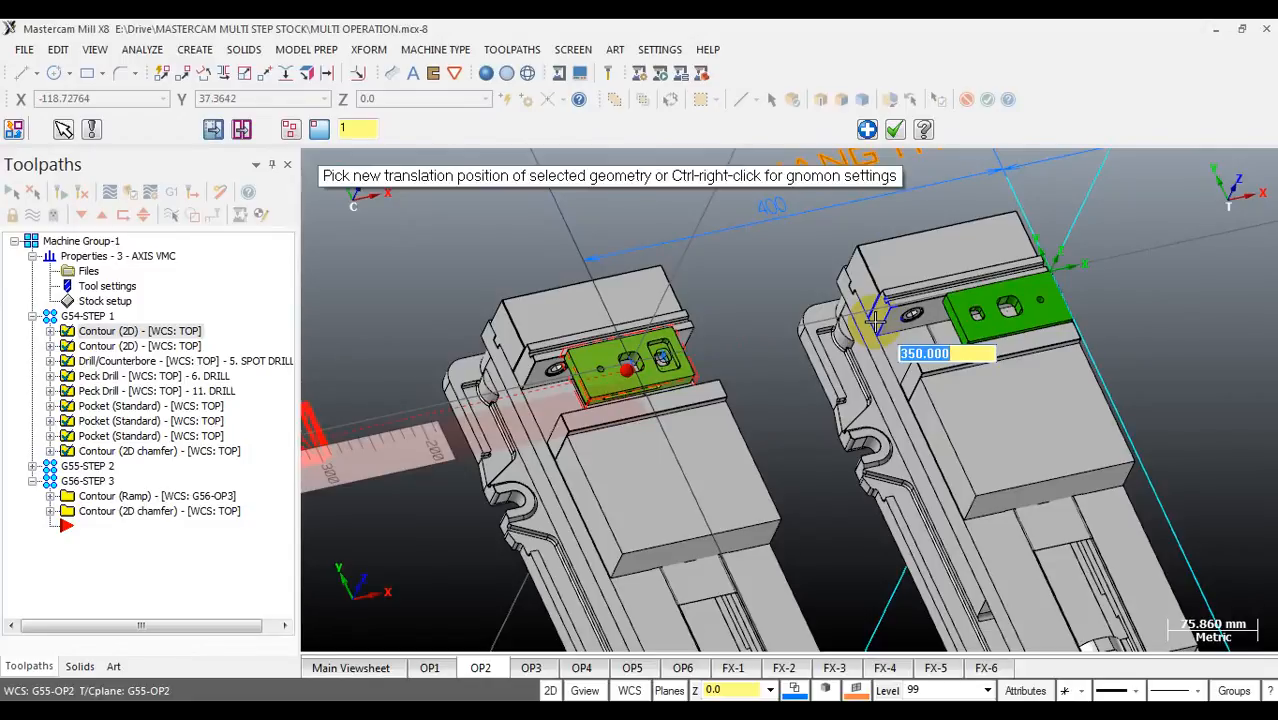
key("BackSpace")
type("-350")
key("Return")
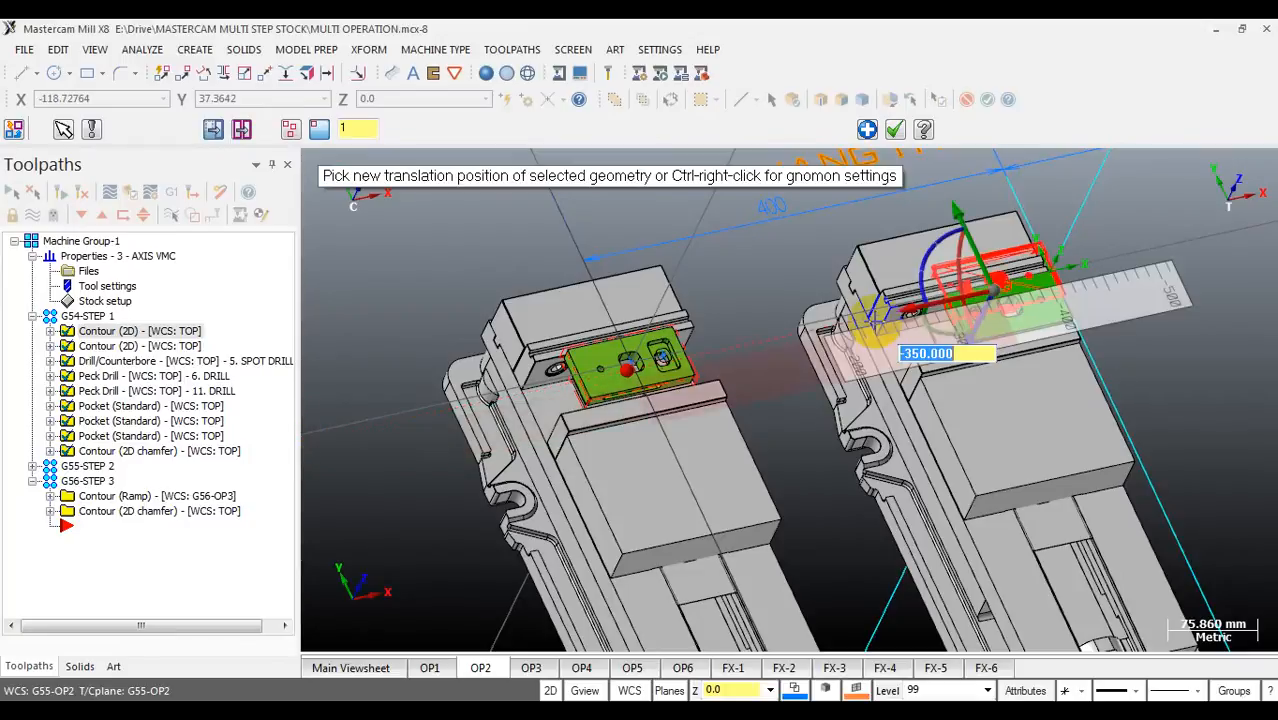
Step: Translate the stock in the negative direction along the gnomon's Y axis onto the second vise's part, and accept the dynamic transform
scroll(1085, 258, "up", 4)
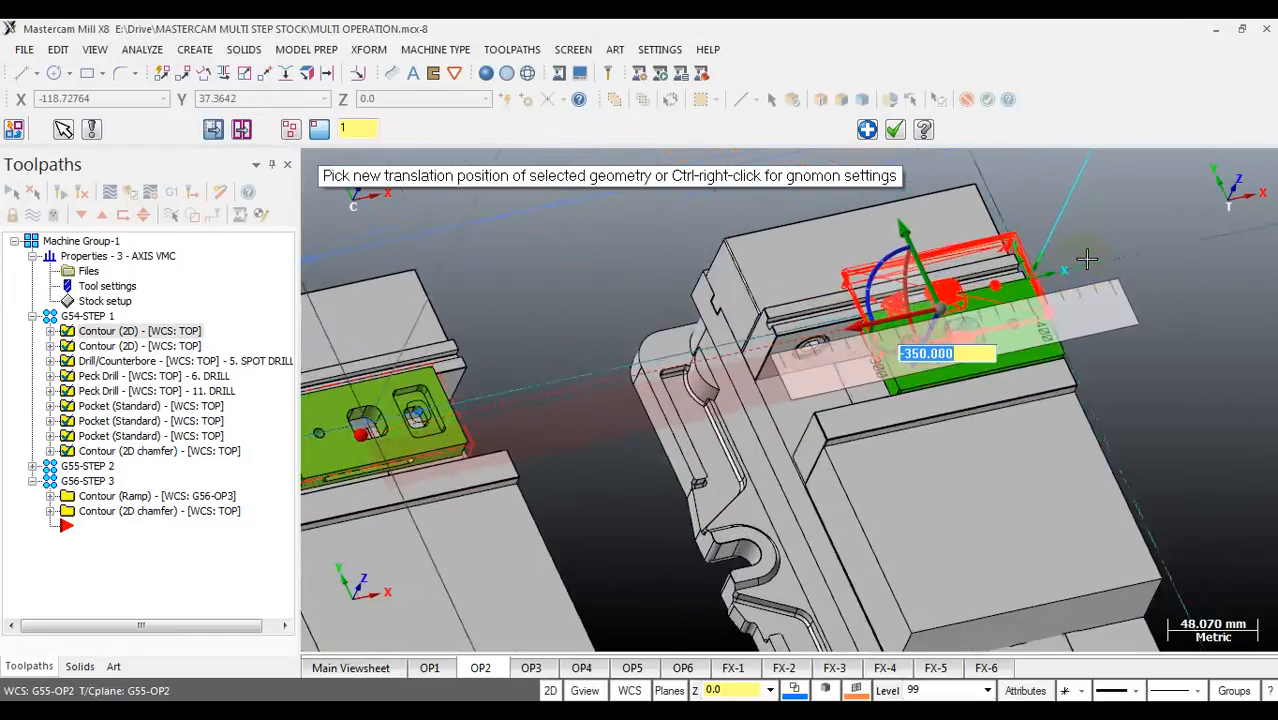
scroll(795, 272, "up", 3)
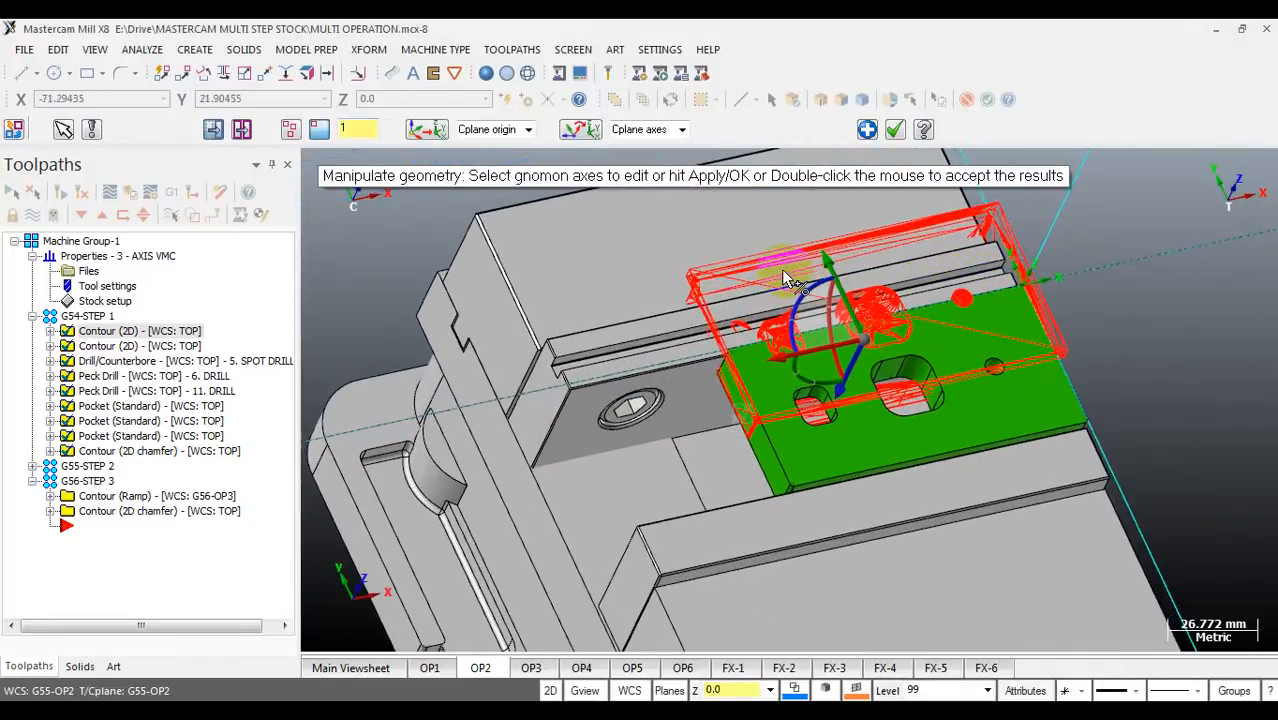
middle_click_drag(800, 287, 830, 300)
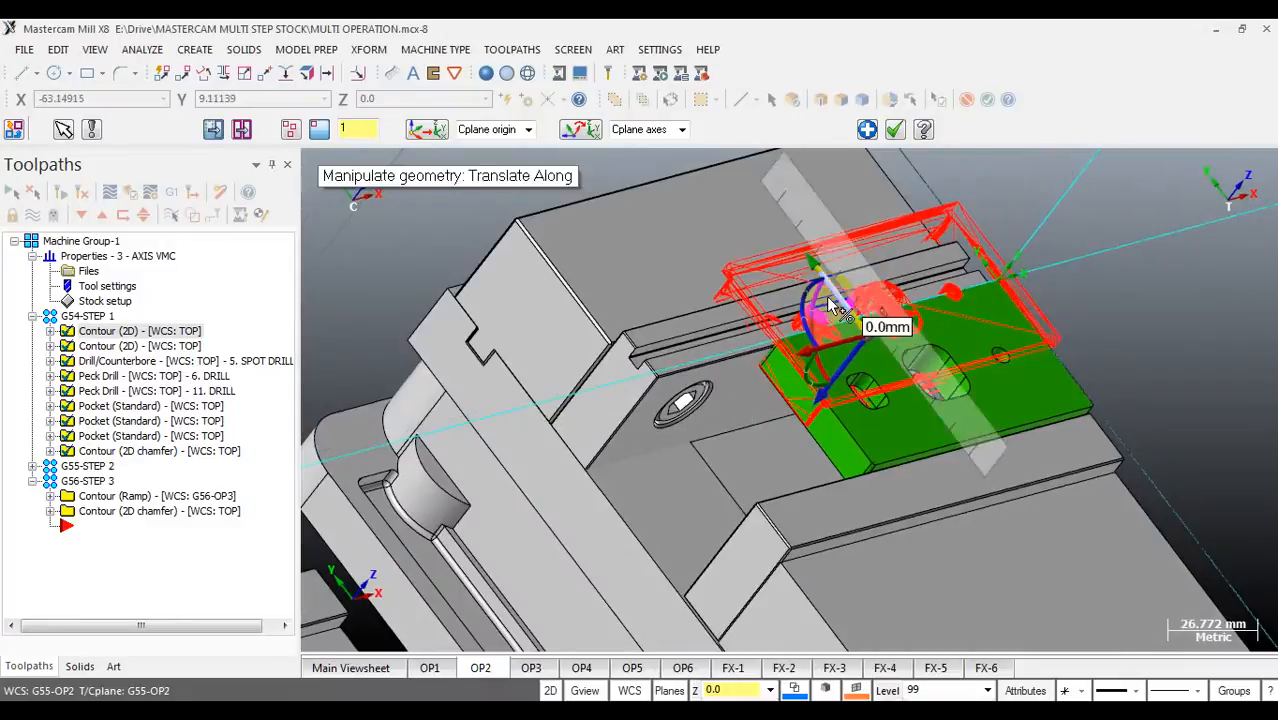
left_click(837, 297)
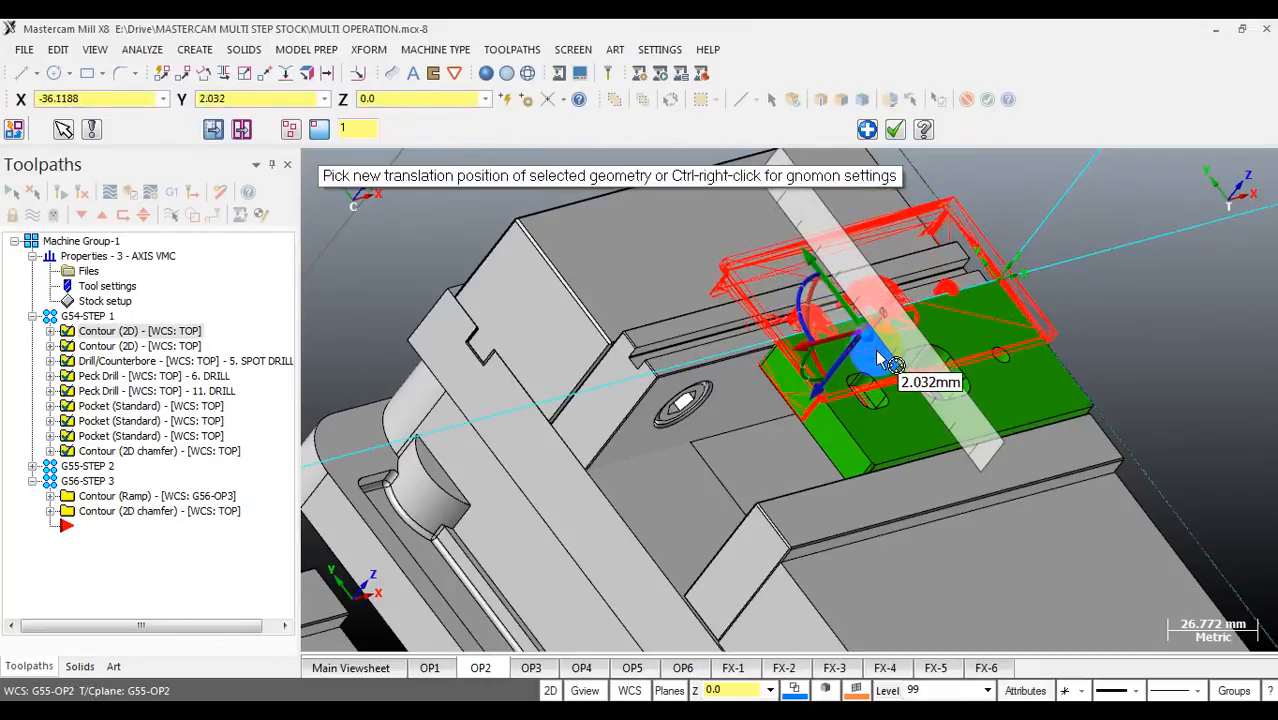
scroll(860, 347, "down", 2)
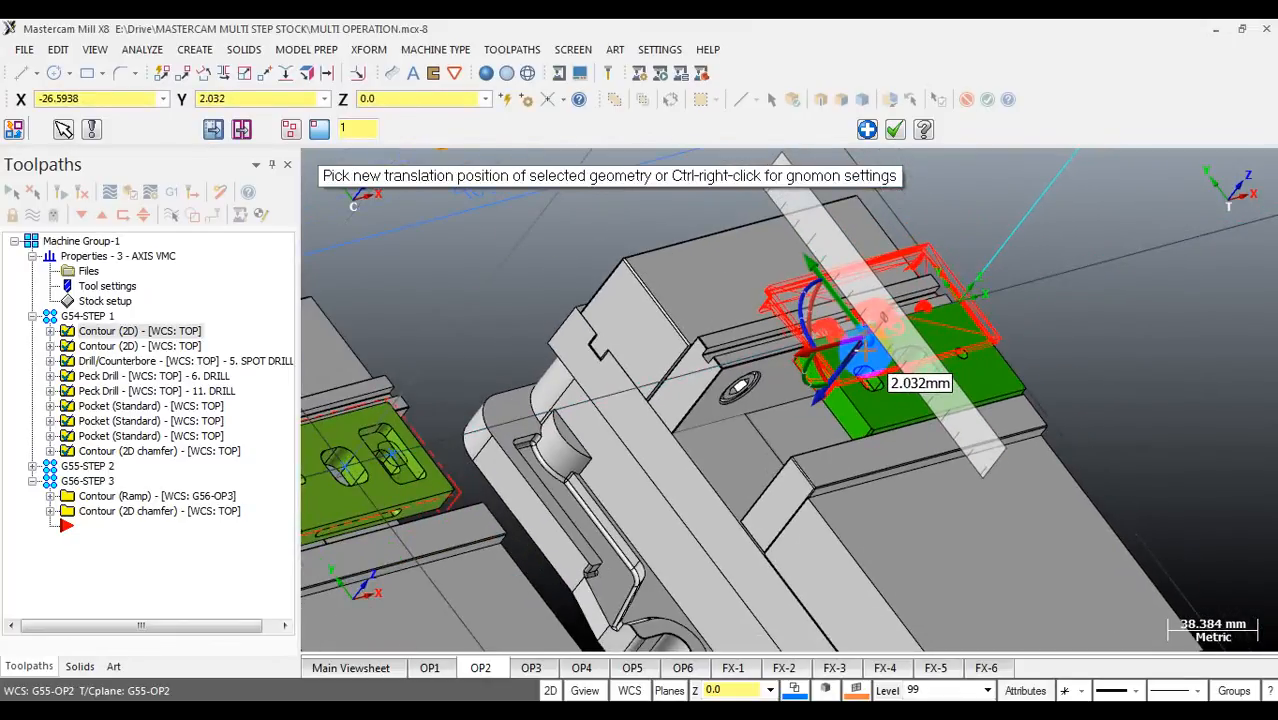
scroll(866, 348, "down", 2)
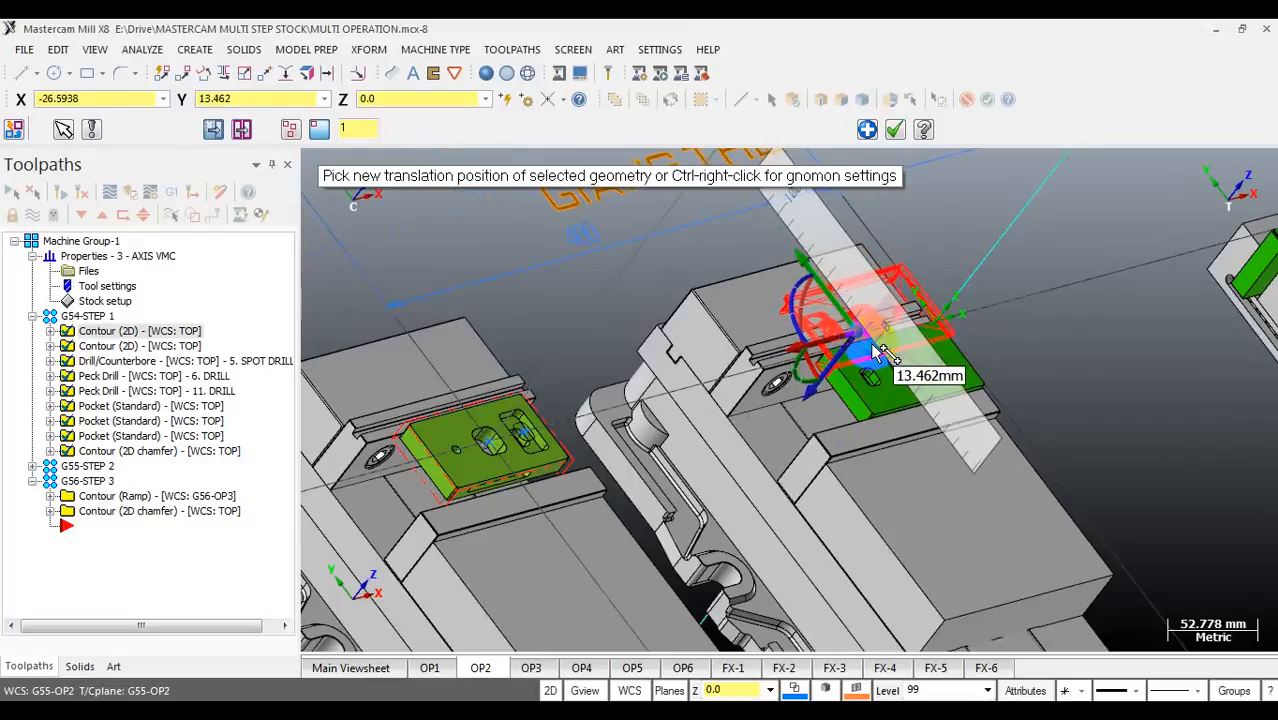
scroll(858, 360, "up", 3)
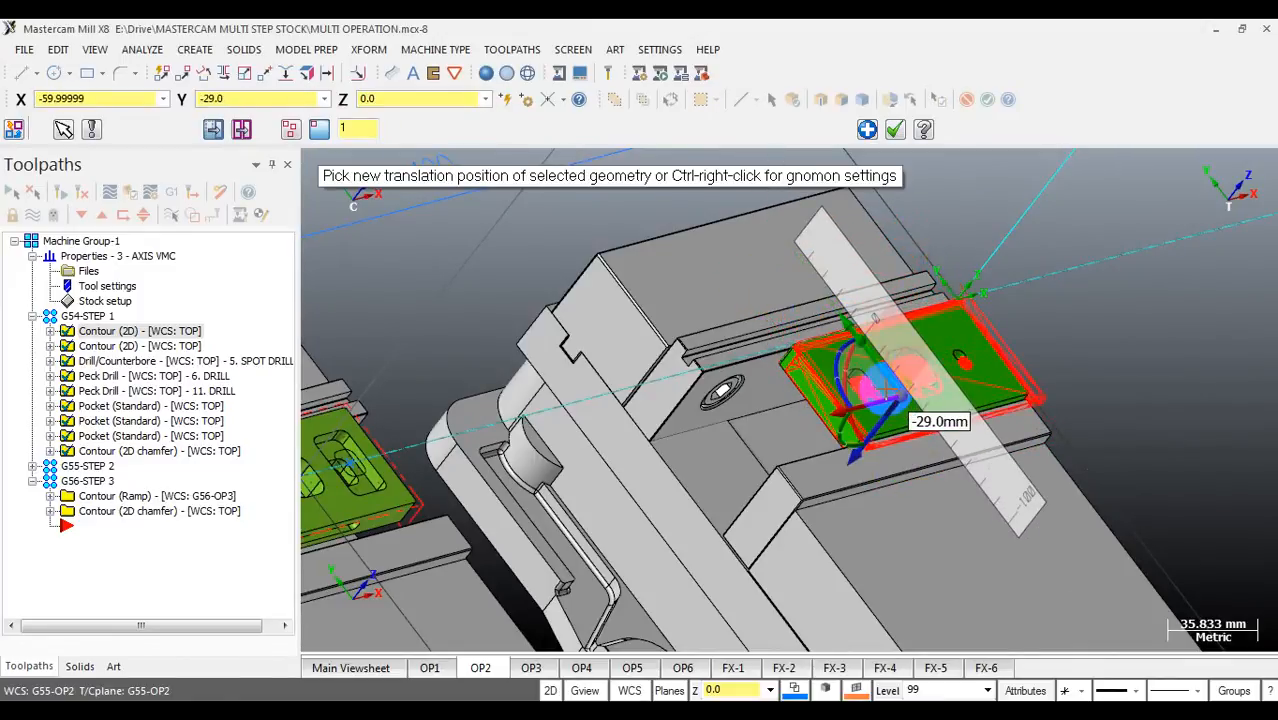
type("2")
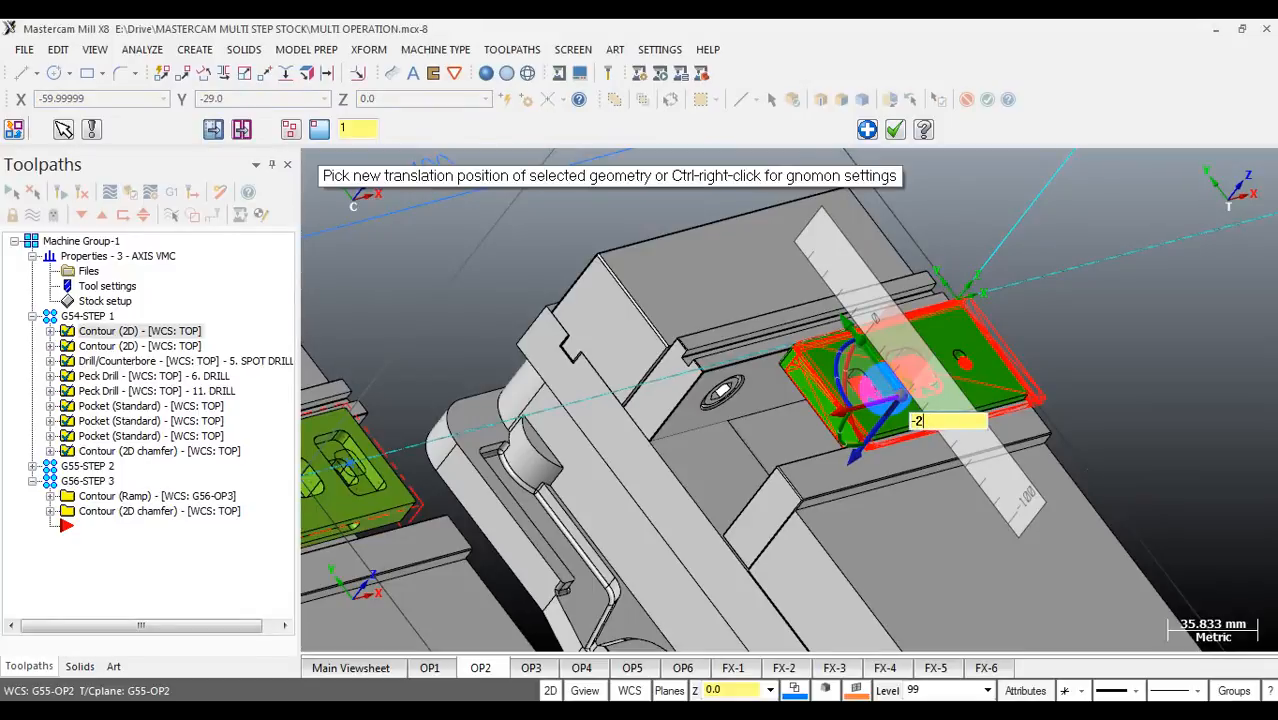
type("55")
key("Return")
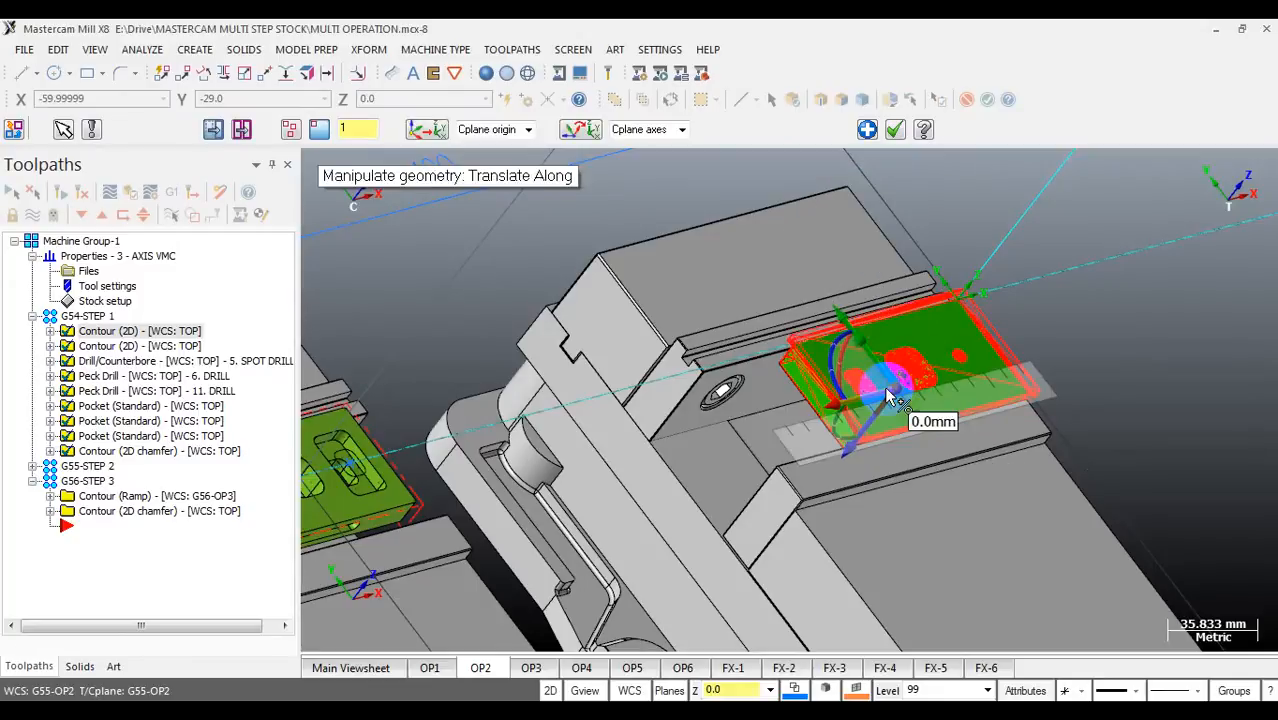
key("Return")
Step: Inspect the transformed stock's seating in the second vise and its alignment with the vise's origin from several angles
scroll(781, 358, "down", 3)
scroll(781, 358, "down", 2)
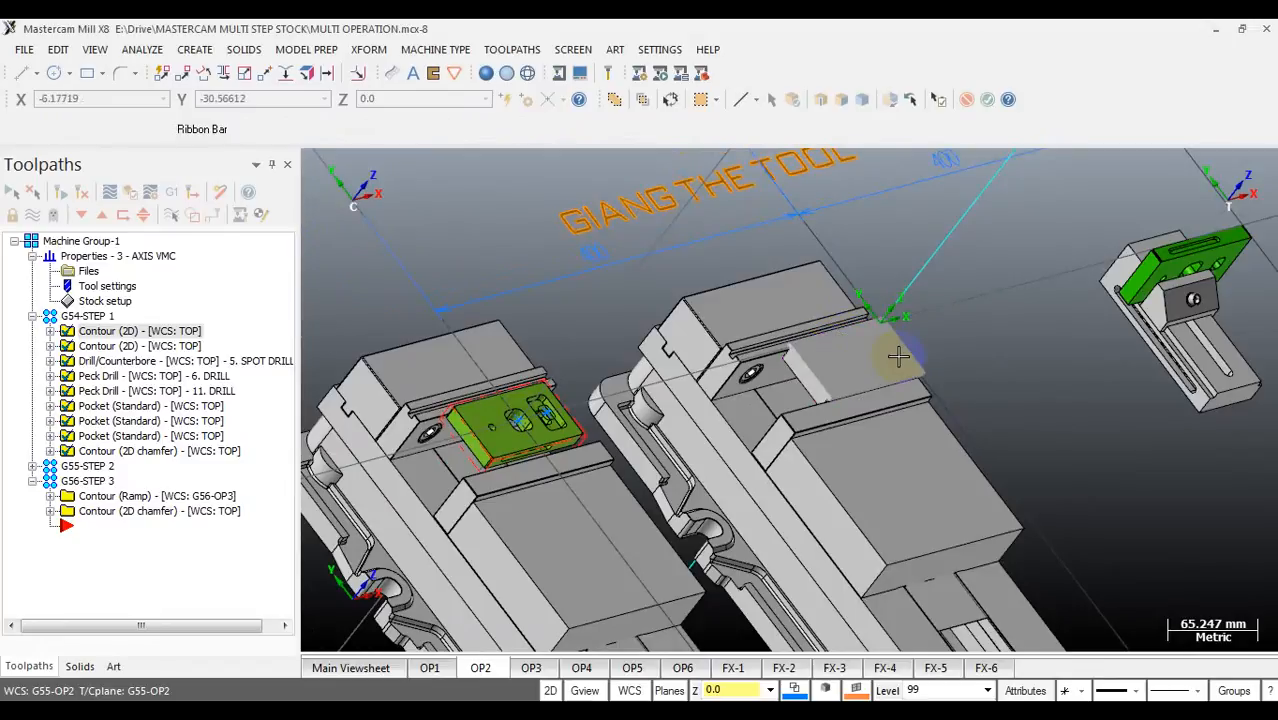
scroll(895, 355, "up", 4)
middle_click_drag(888, 354, 998, 308)
scroll(998, 308, "up", 3)
middle_click_drag(830, 351, 970, 285)
scroll(890, 314, "down", 5)
middle_click_drag(890, 314, 630, 425)
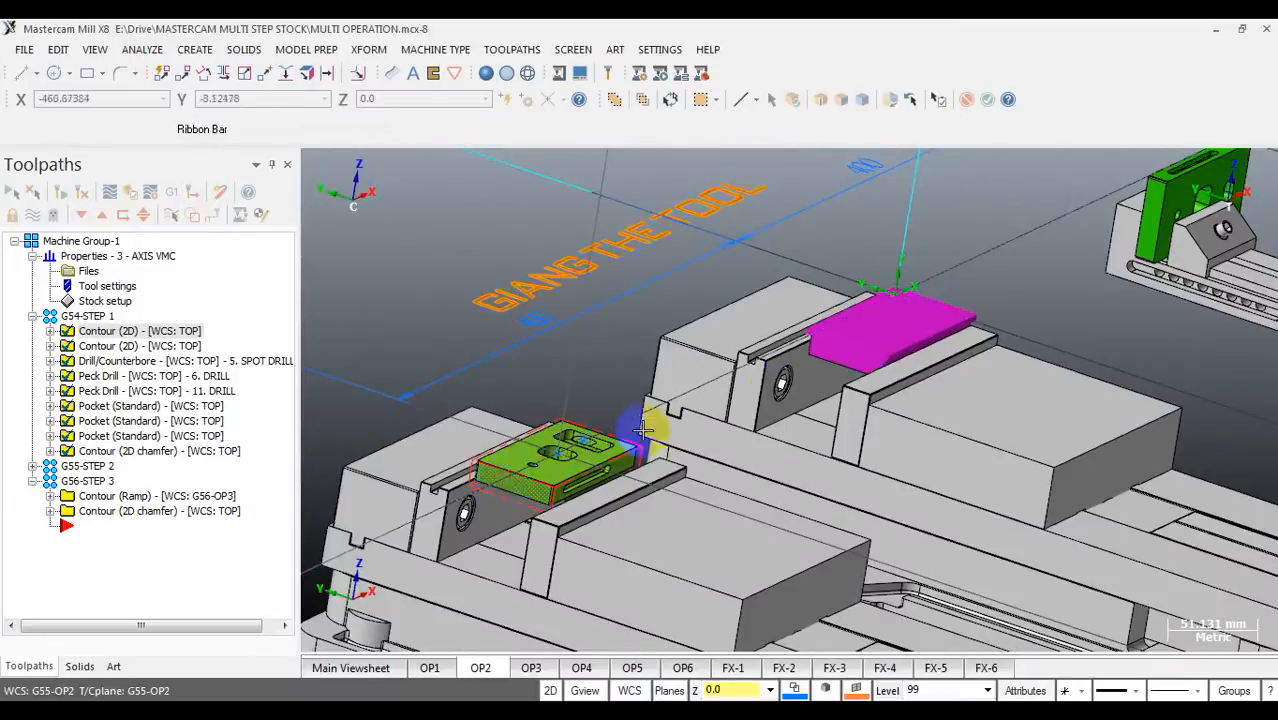
scroll(887, 328, "up", 3)
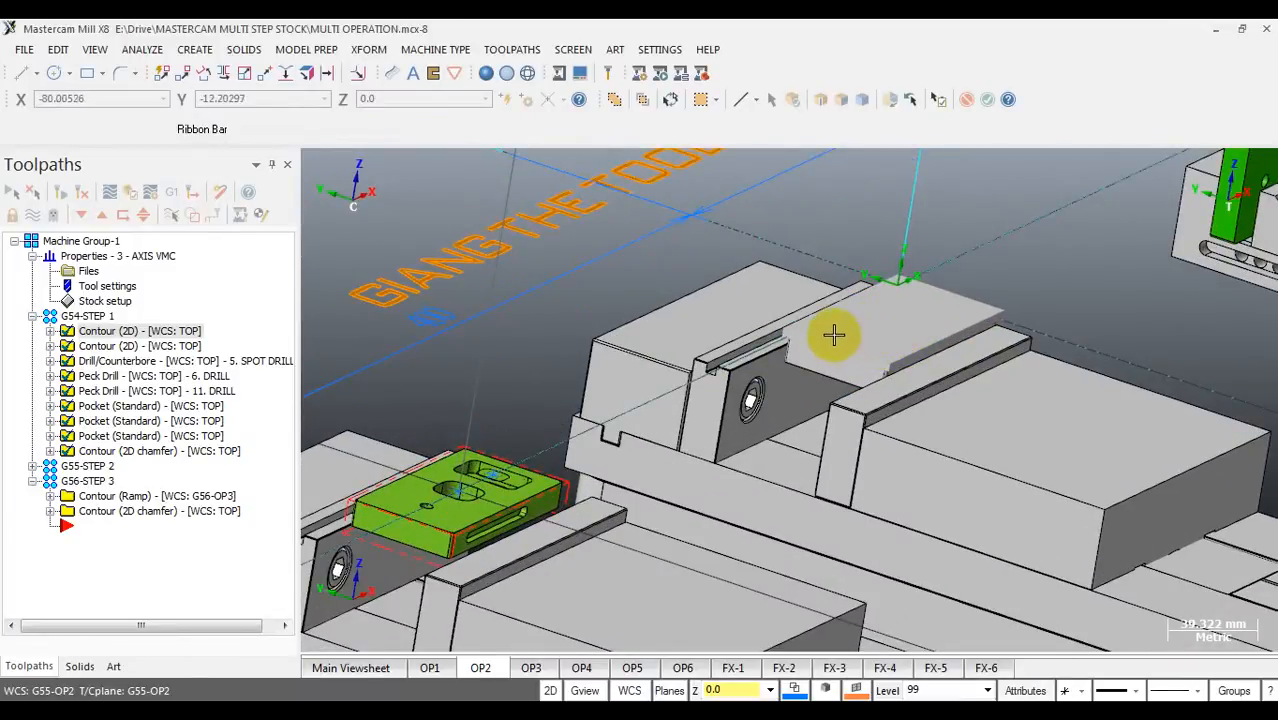
scroll(825, 308, "down", 3)
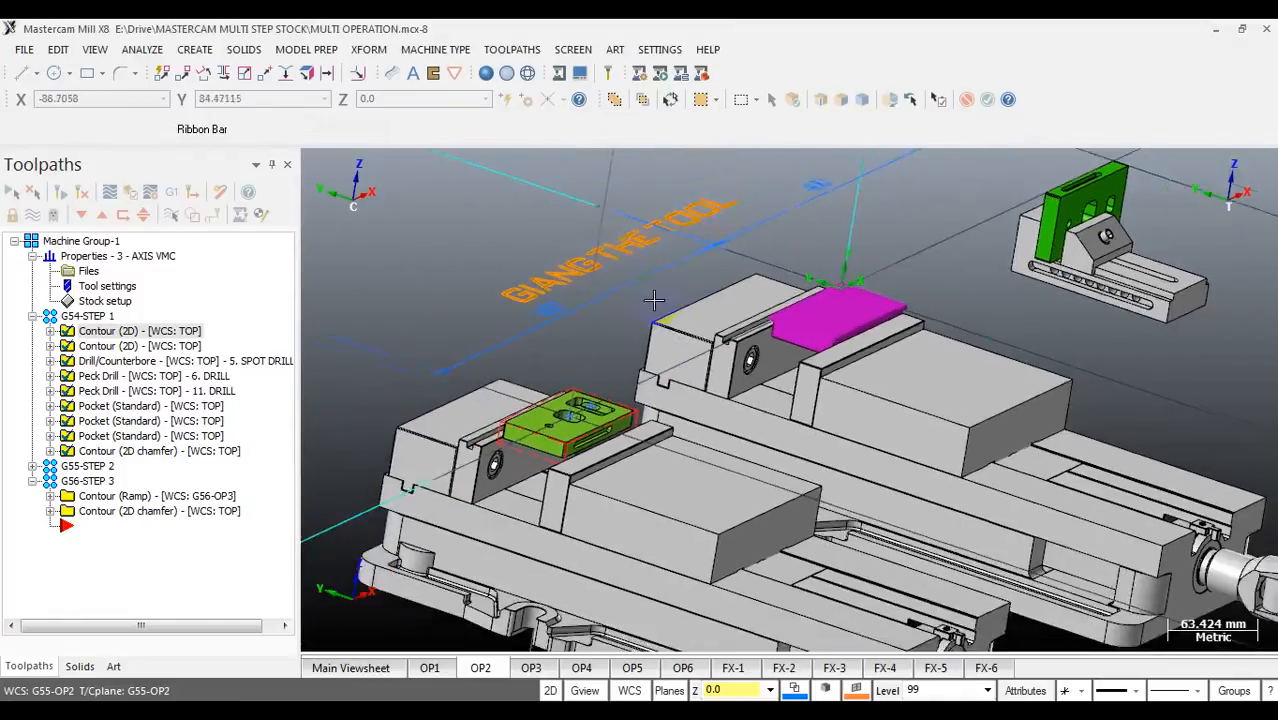
middle_click_drag(705, 295, 626, 292)
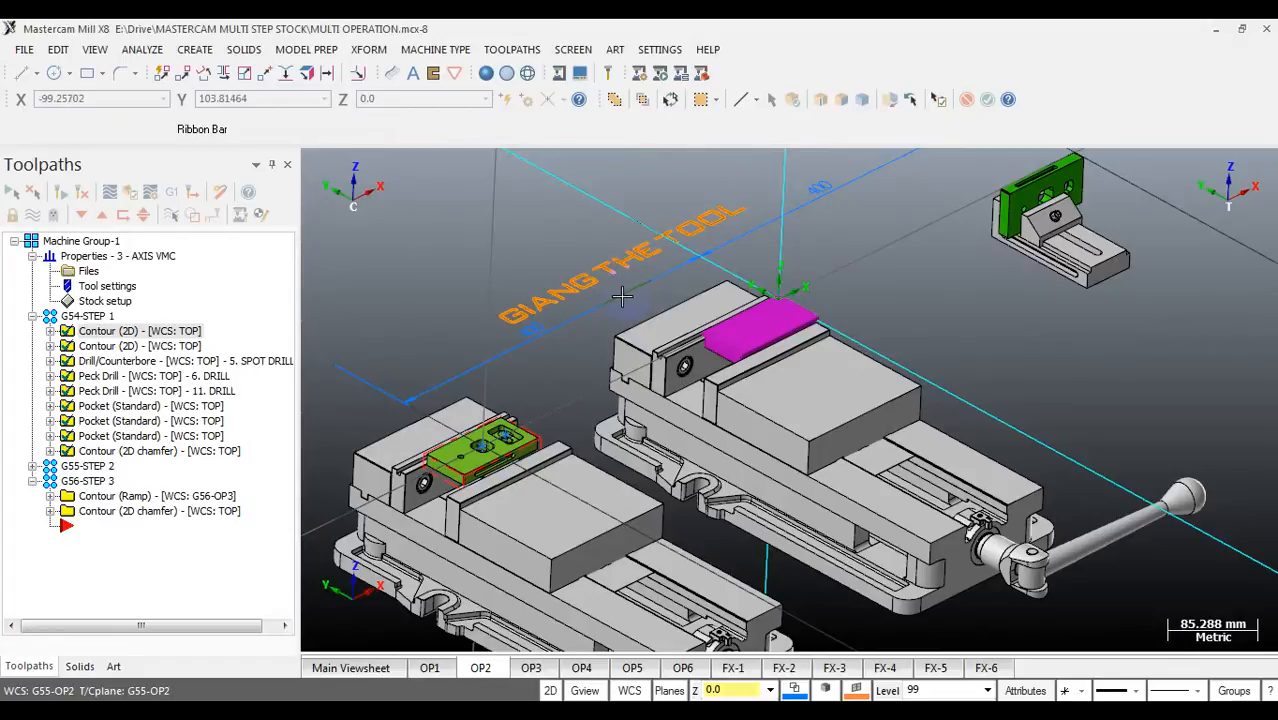
scroll(626, 292, "down", 2)
scroll(742, 283, "up", 3)
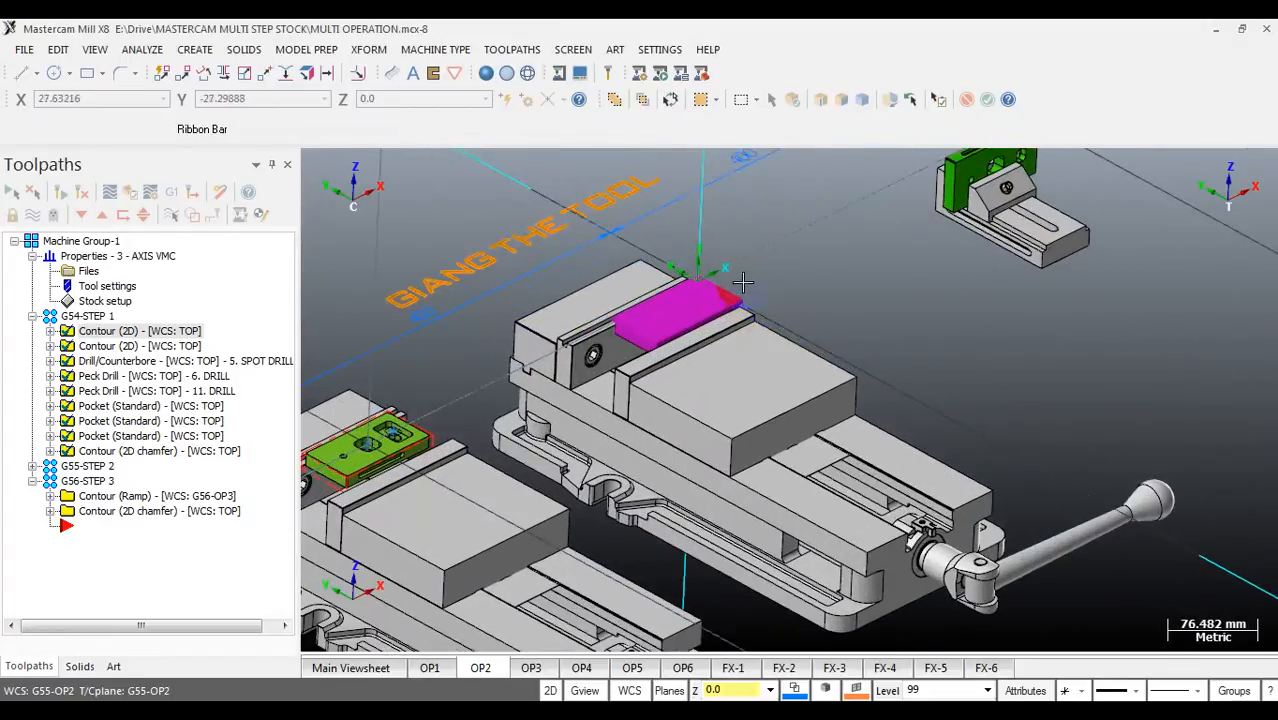
Step: Inspect how the stock model sits between the jaws of the second vise and against the G55 origin
scroll(742, 283, "down", 1)
scroll(720, 290, "up", 2)
scroll(720, 290, "up", 1)
scroll(780, 303, "up", 1)
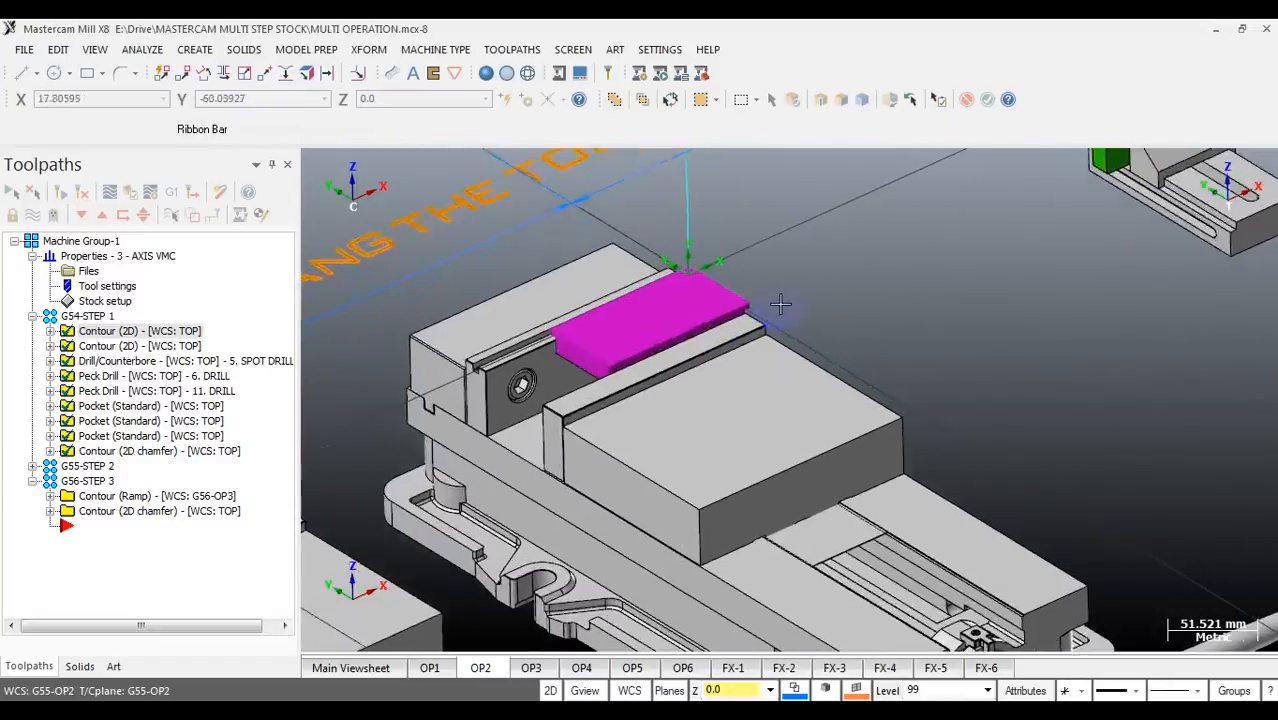
scroll(760, 308, "up", 3)
left_click(697, 318)
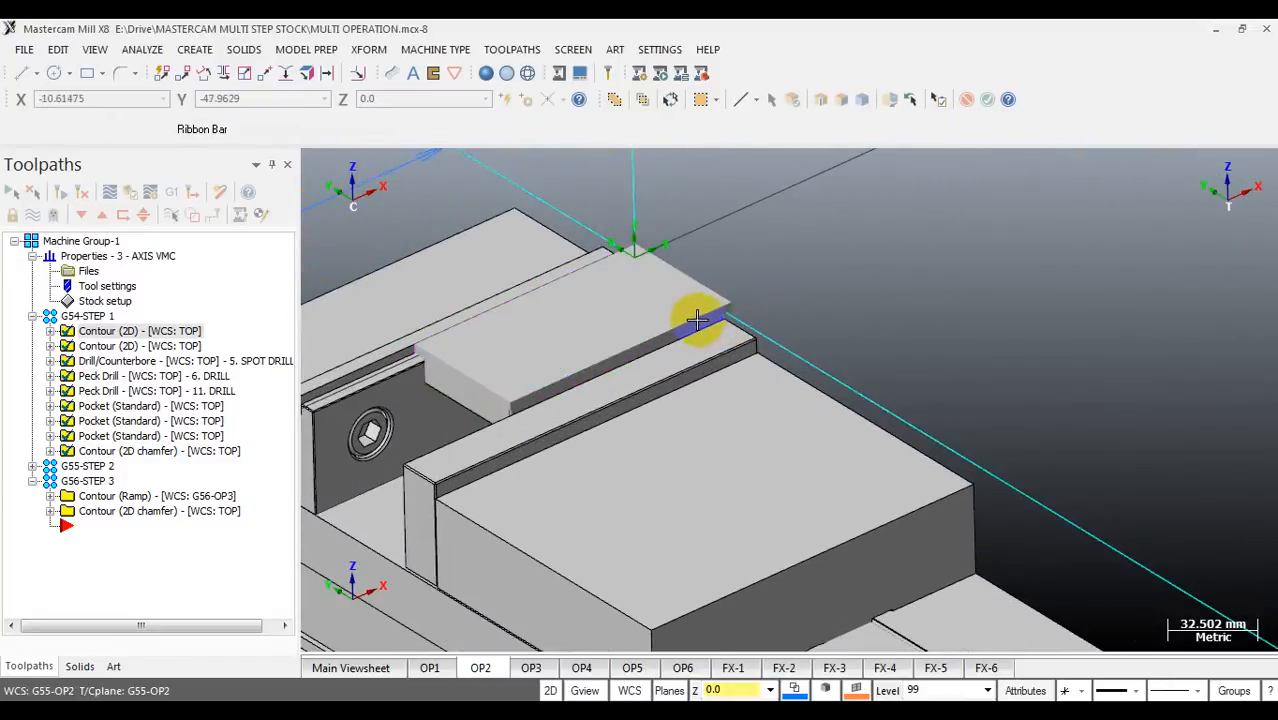
scroll(752, 289, "down", 1)
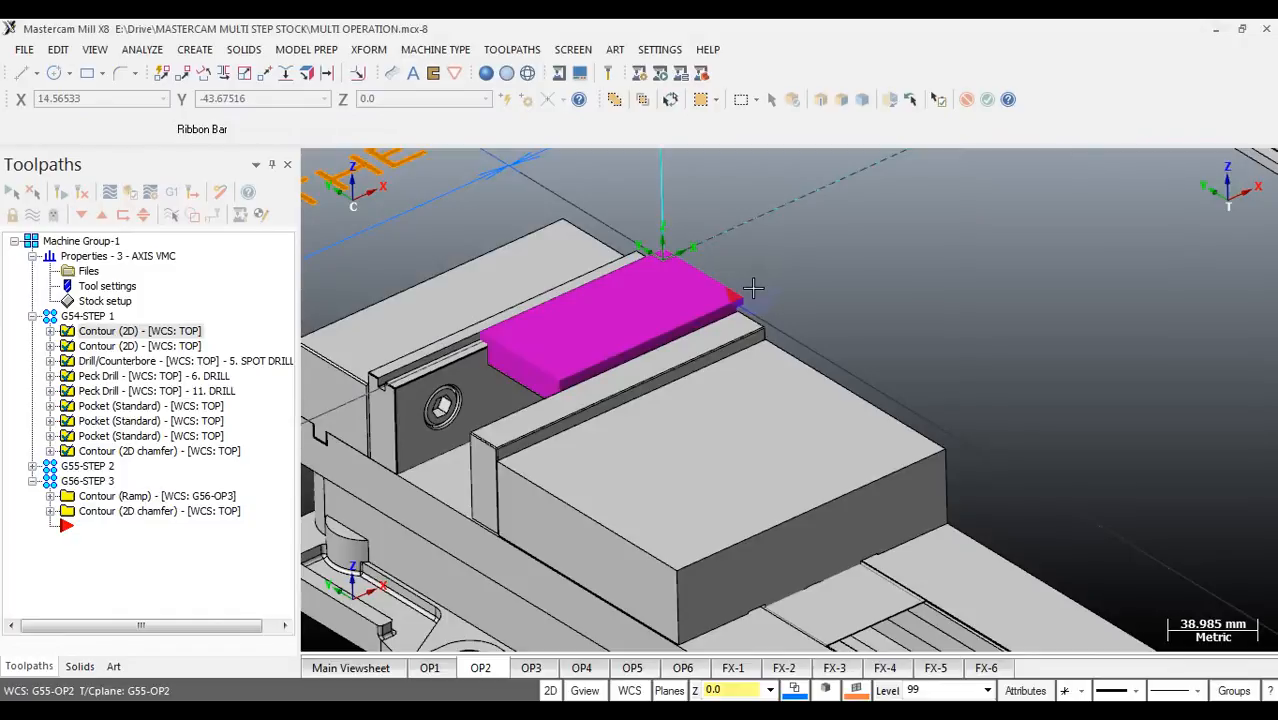
left_click(602, 294)
scroll(645, 294, "down", 2)
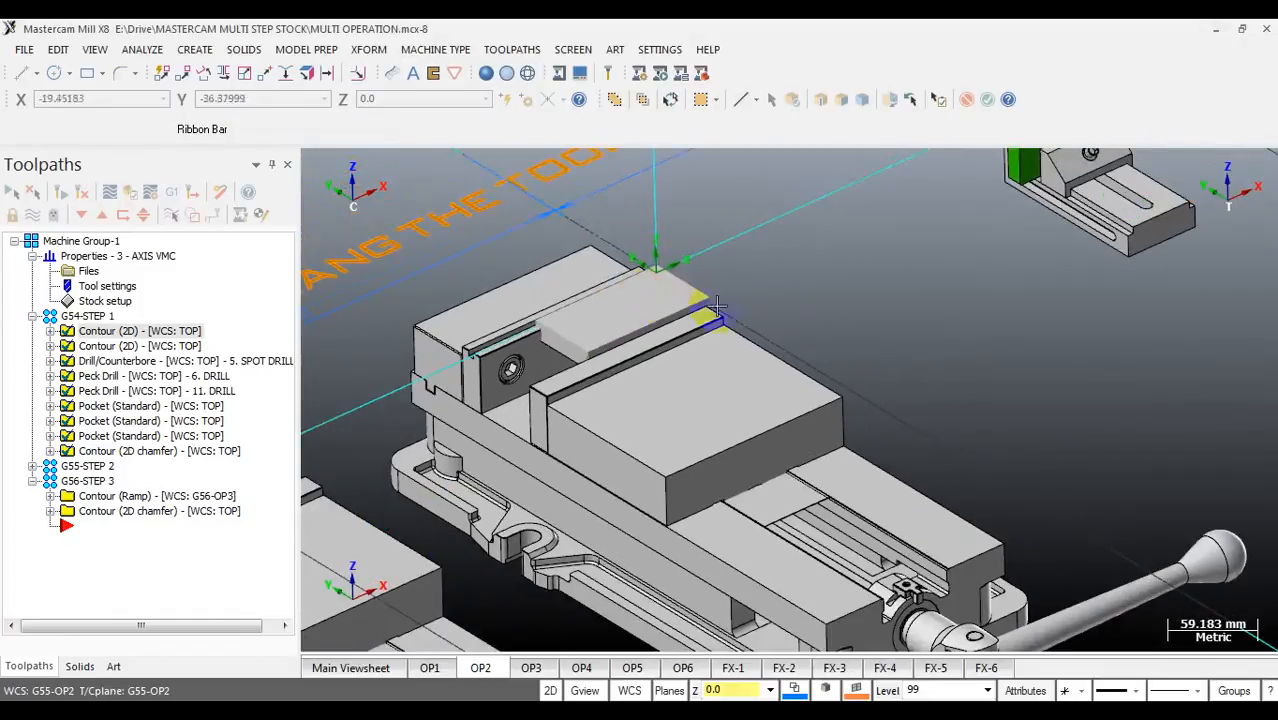
left_click(668, 305)
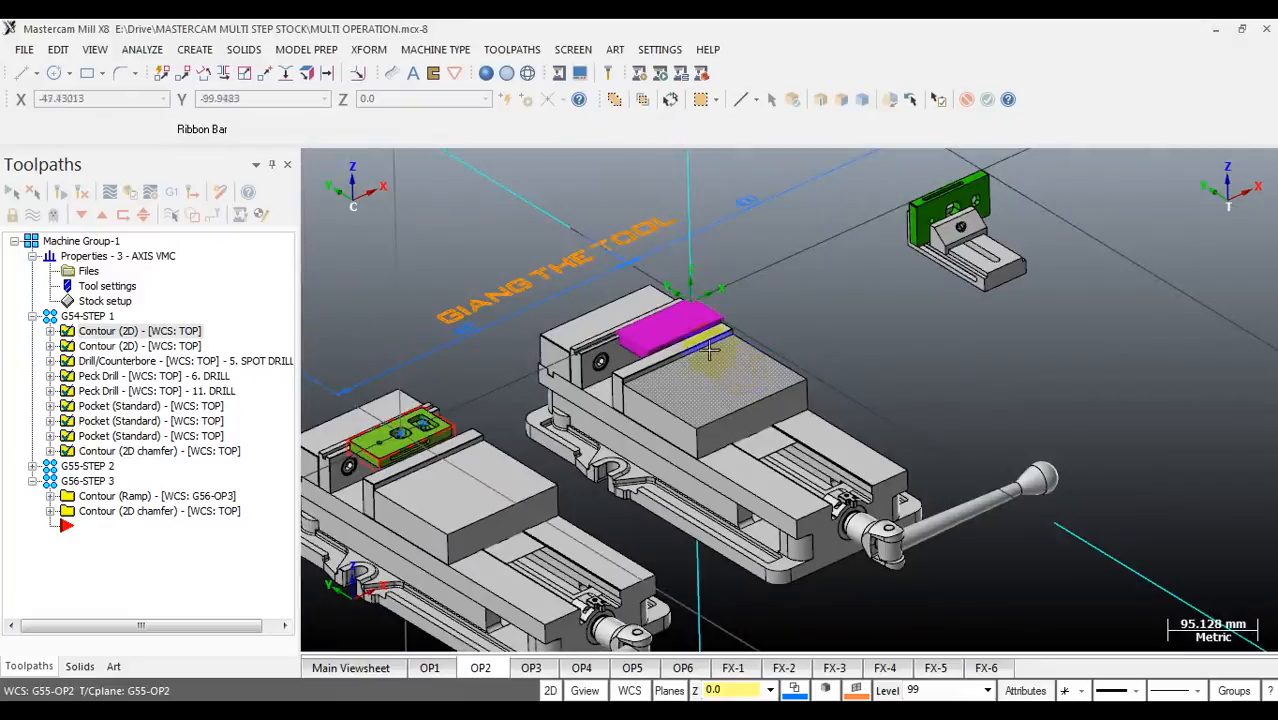
scroll(679, 330, "up", 1)
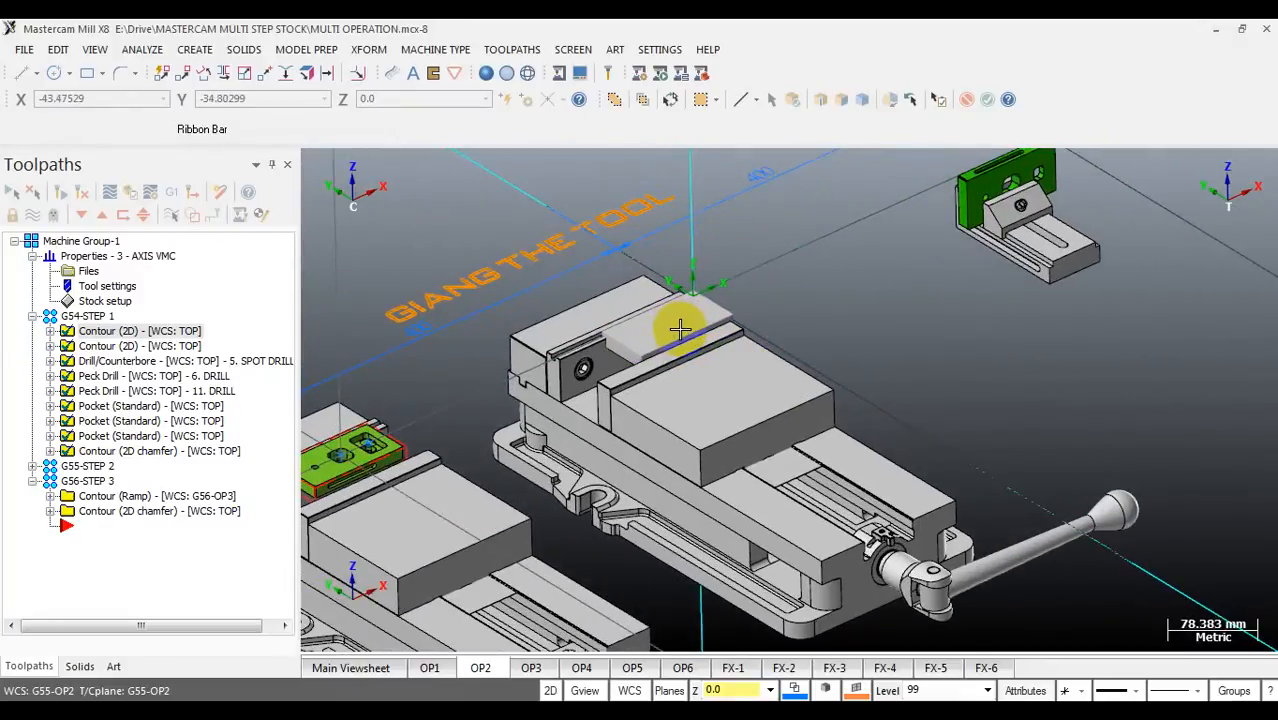
left_click(679, 330)
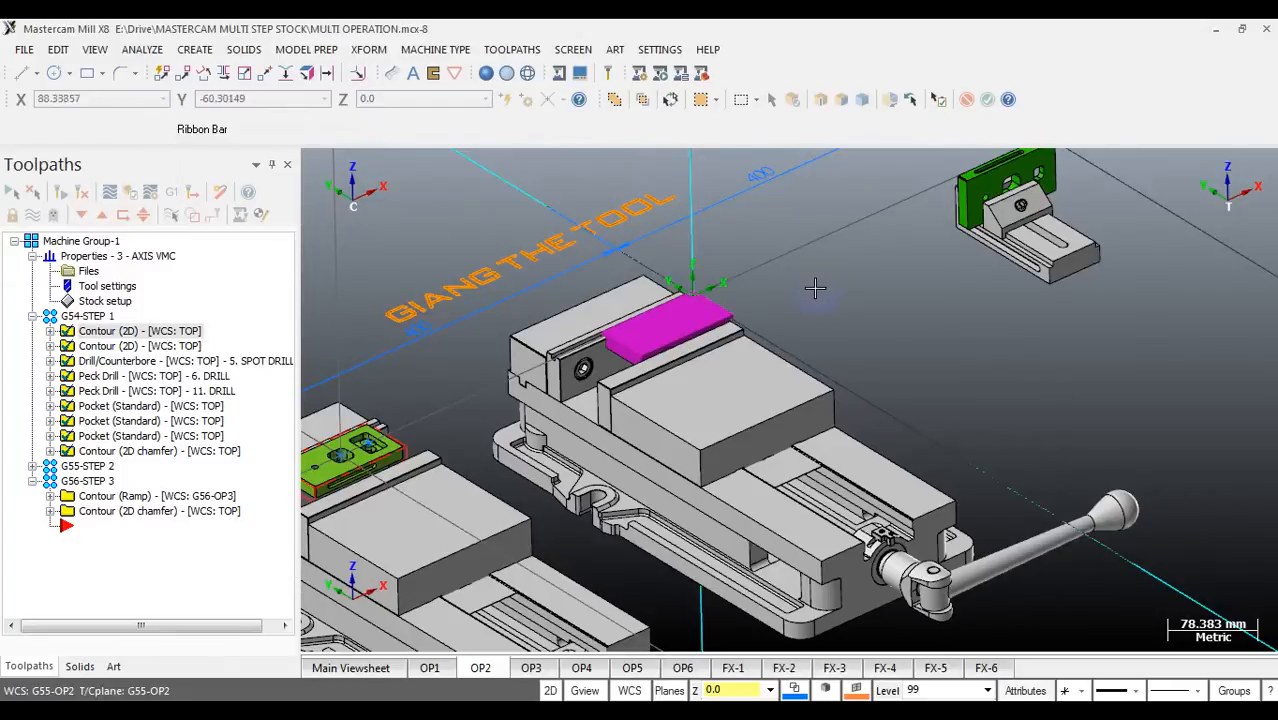
left_click(684, 330)
scroll(705, 322, "up", 3)
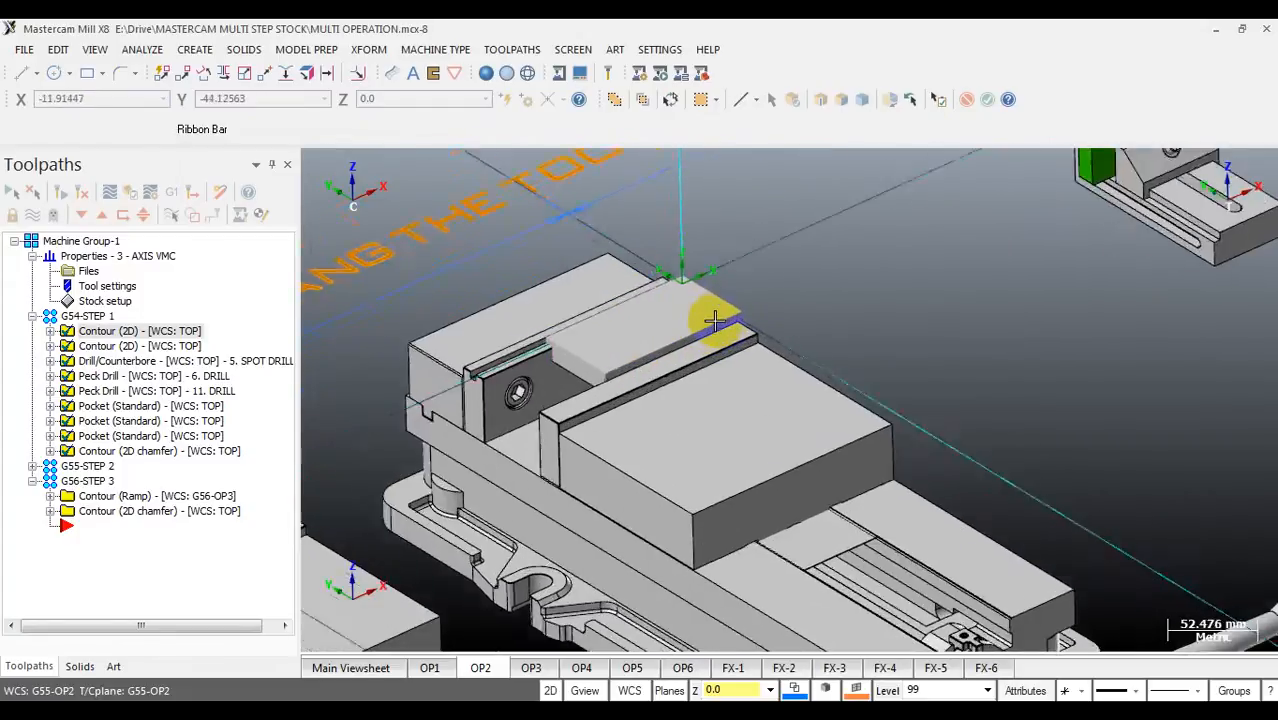
left_click(726, 316)
scroll(761, 302, "down", 2)
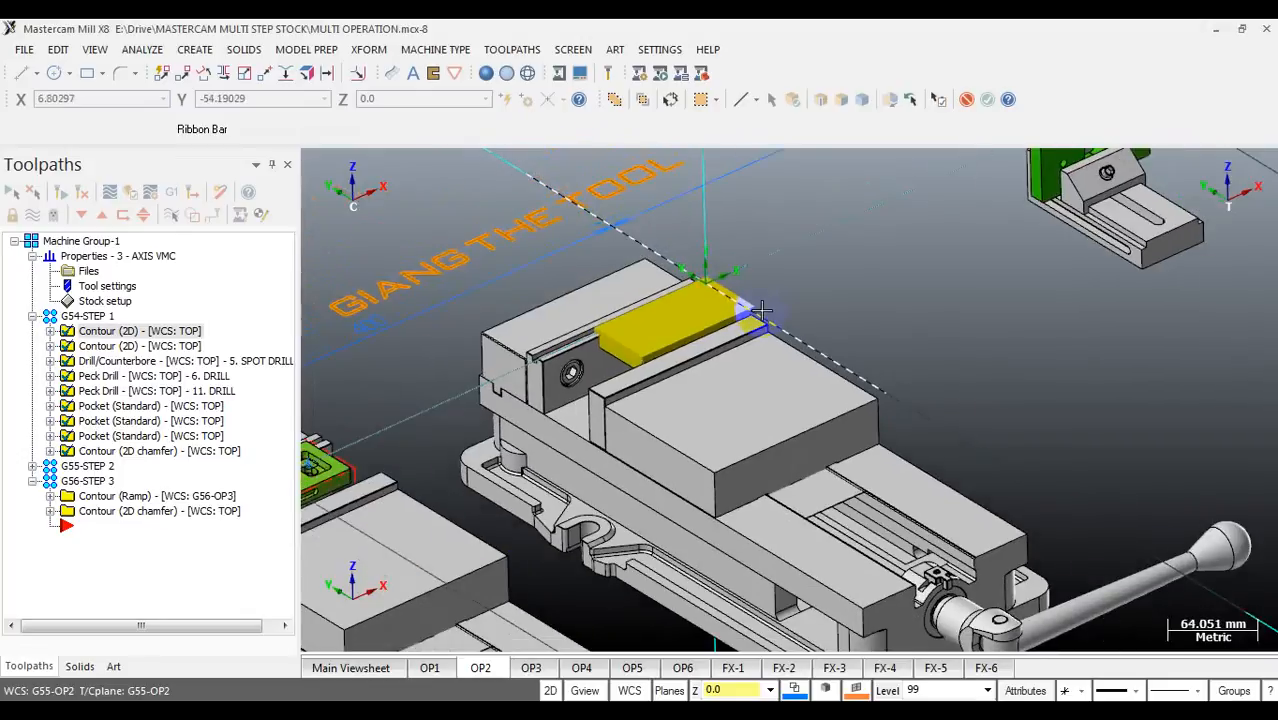
left_click(760, 306)
scroll(761, 308, "down", 3)
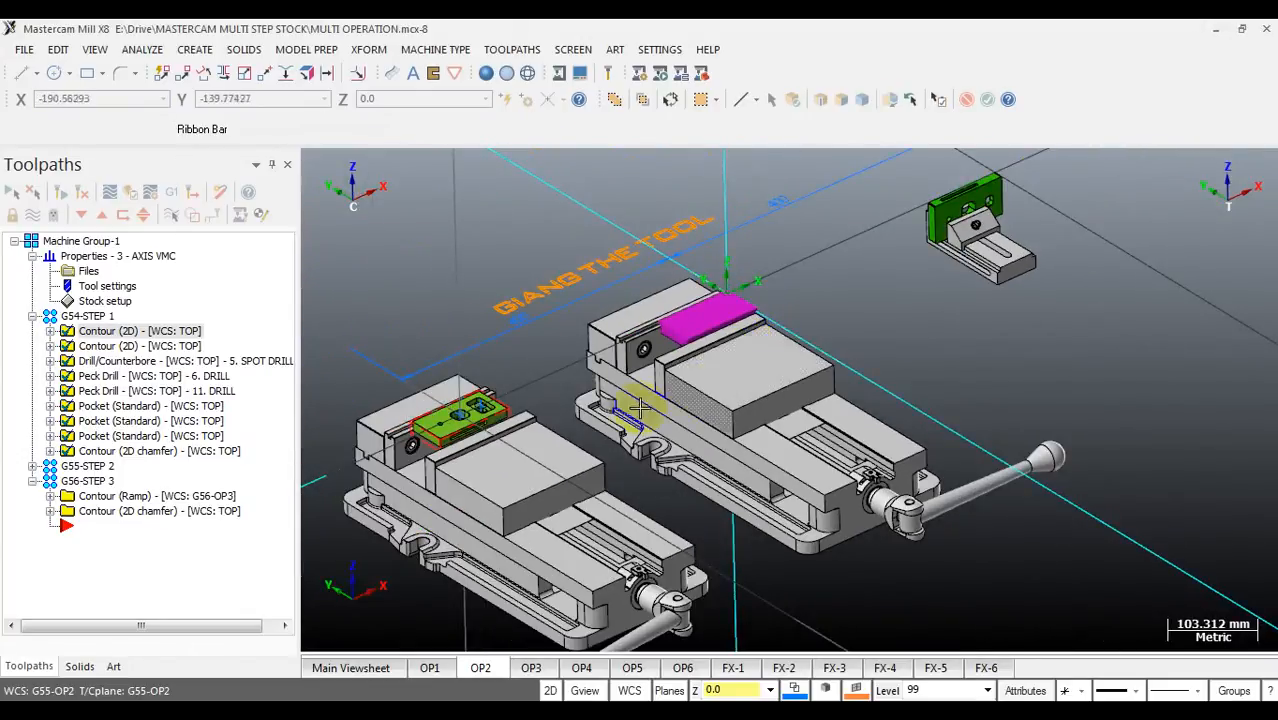
Step: Compare the stock model in the second vise with the green part in the first vise
left_click(499, 455)
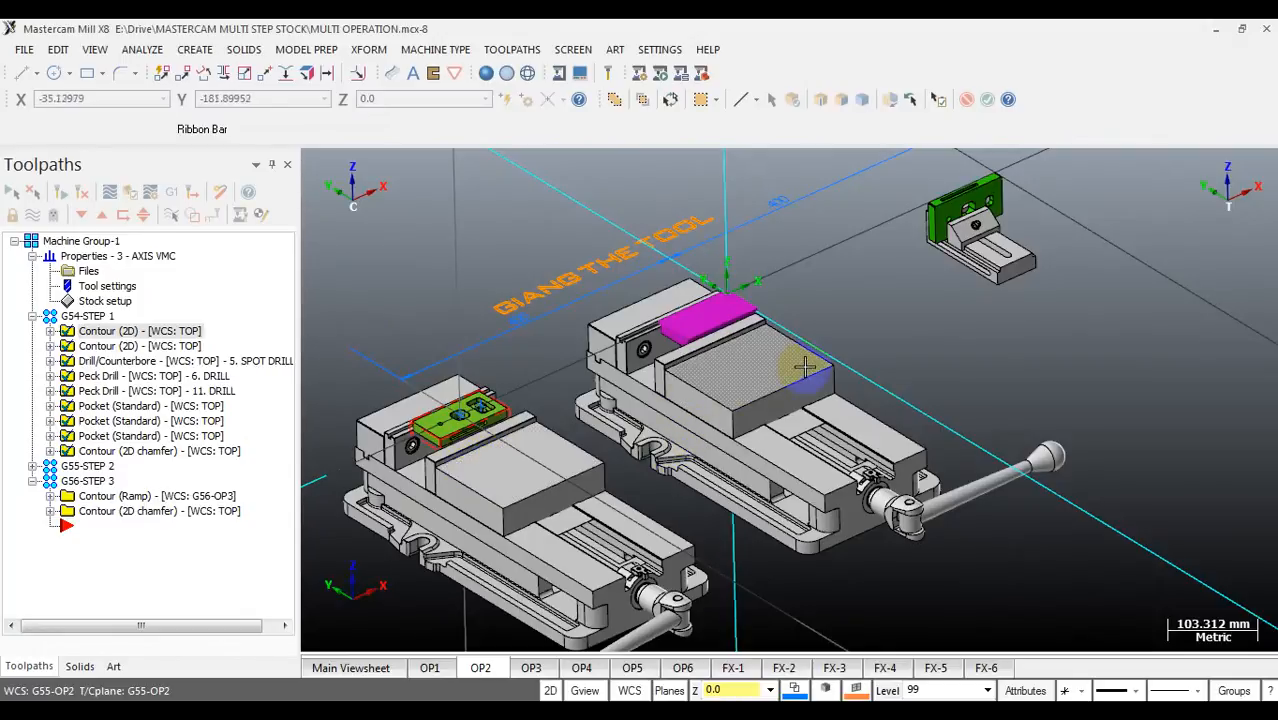
scroll(727, 322, "up", 2)
scroll(727, 323, "down", 2)
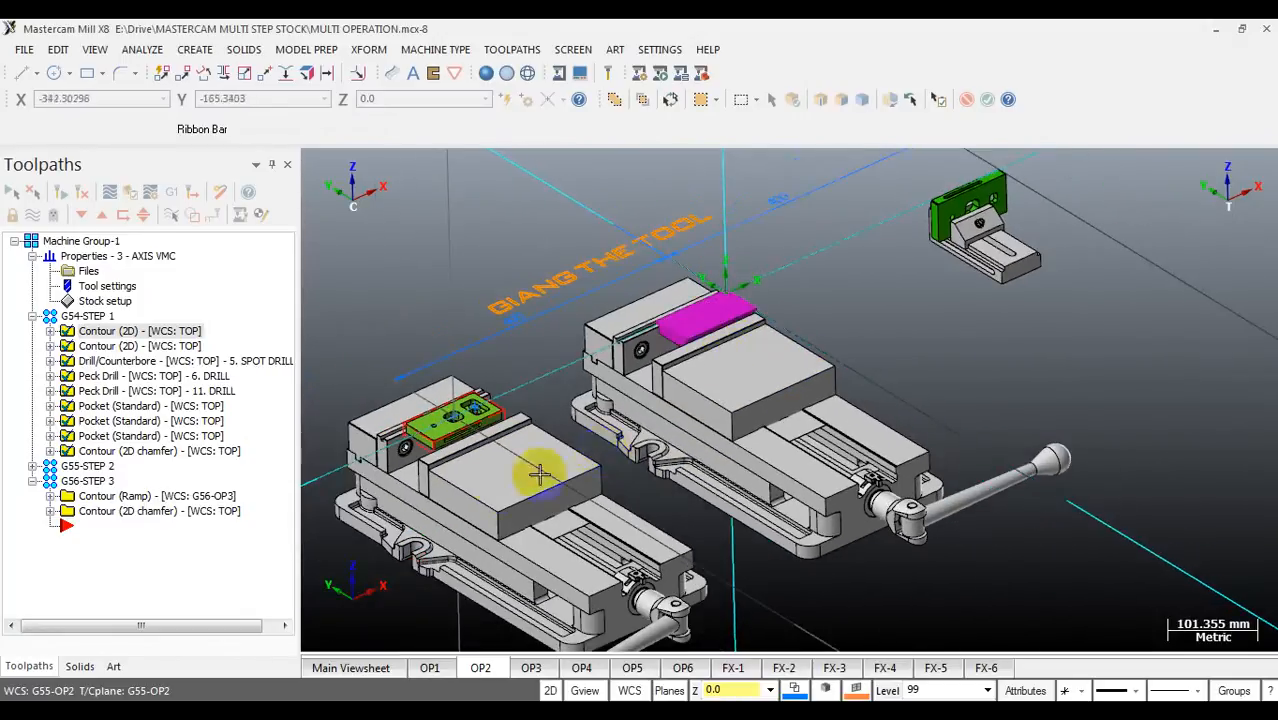
left_click(886, 340)
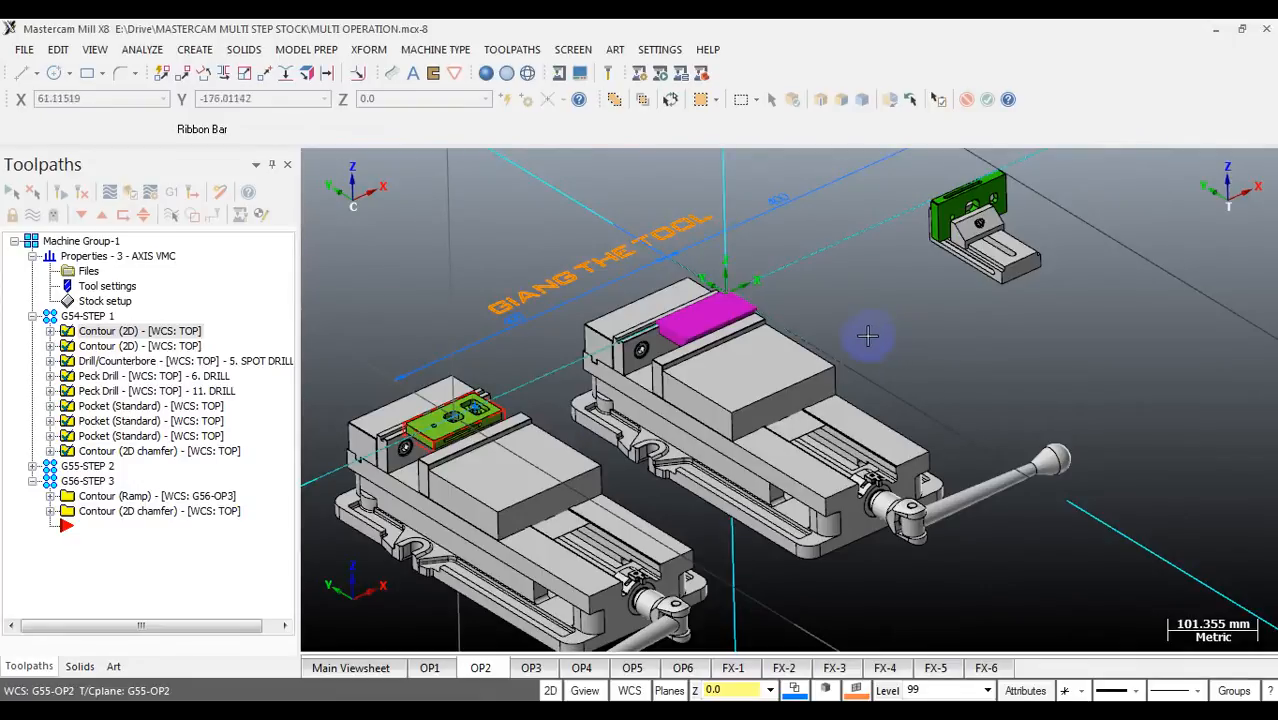
scroll(750, 372, "up", 2)
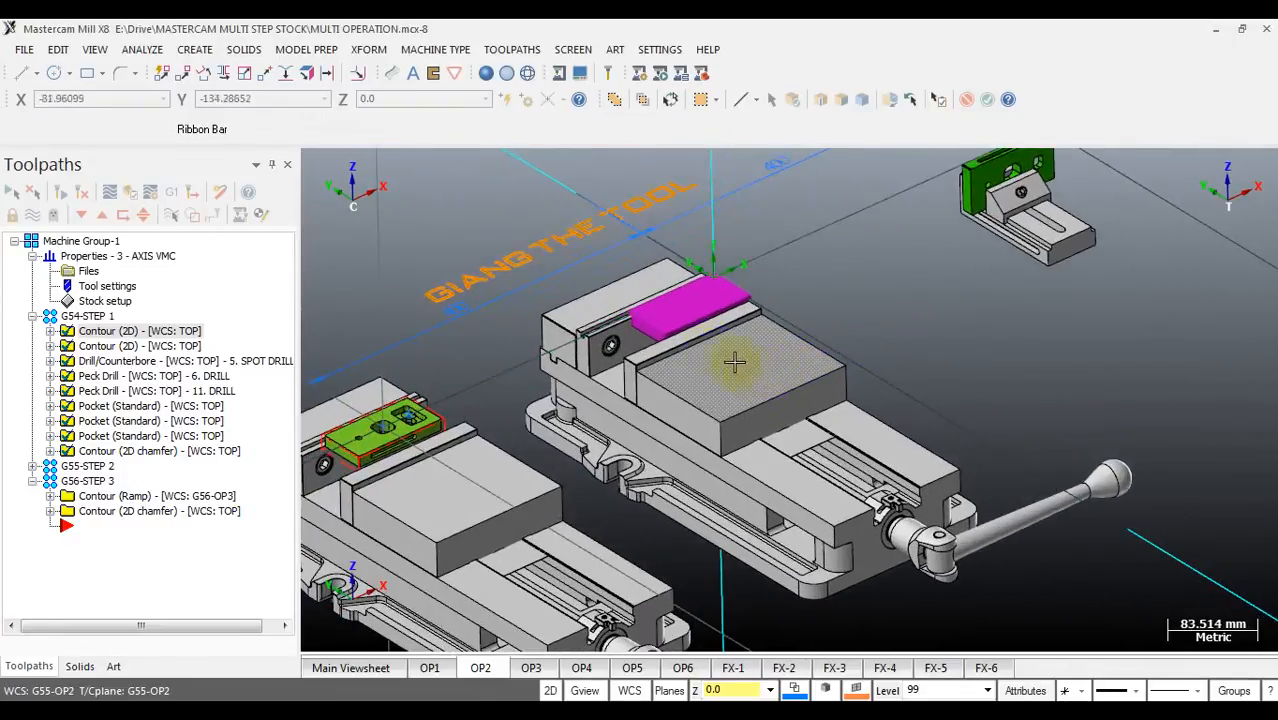
scroll(677, 313, "up", 2)
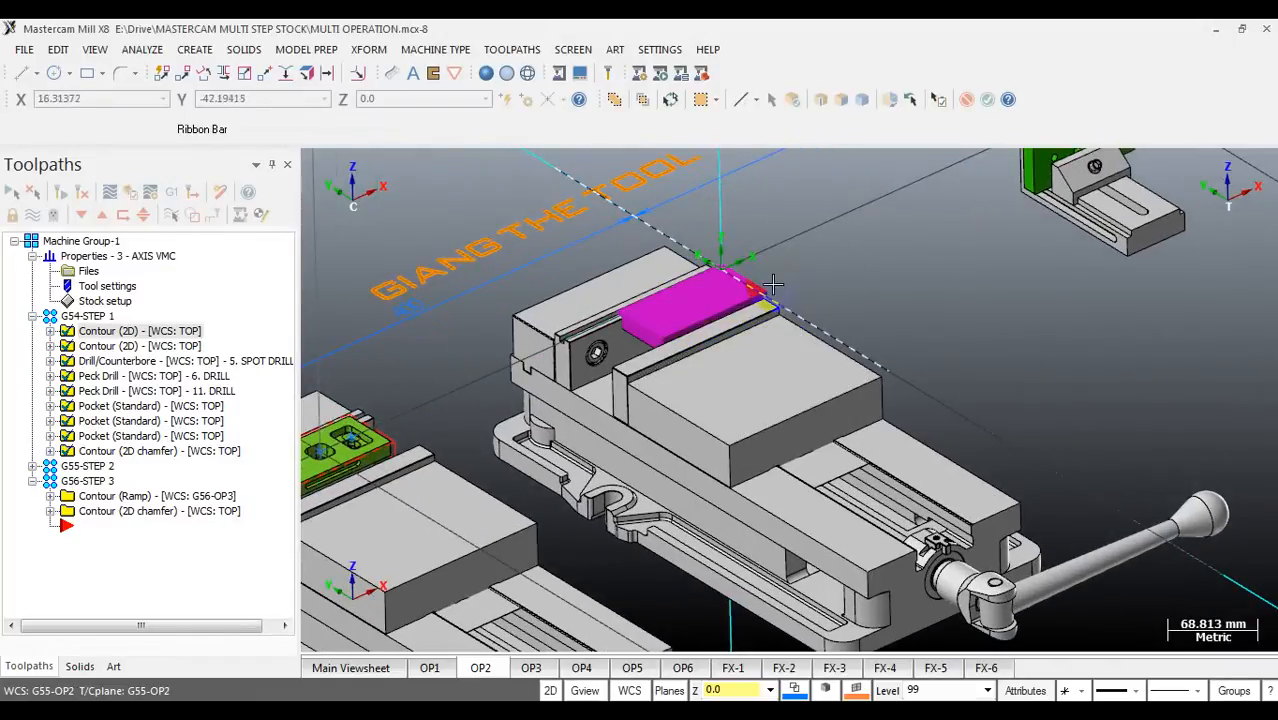
scroll(680, 322, "up", 5)
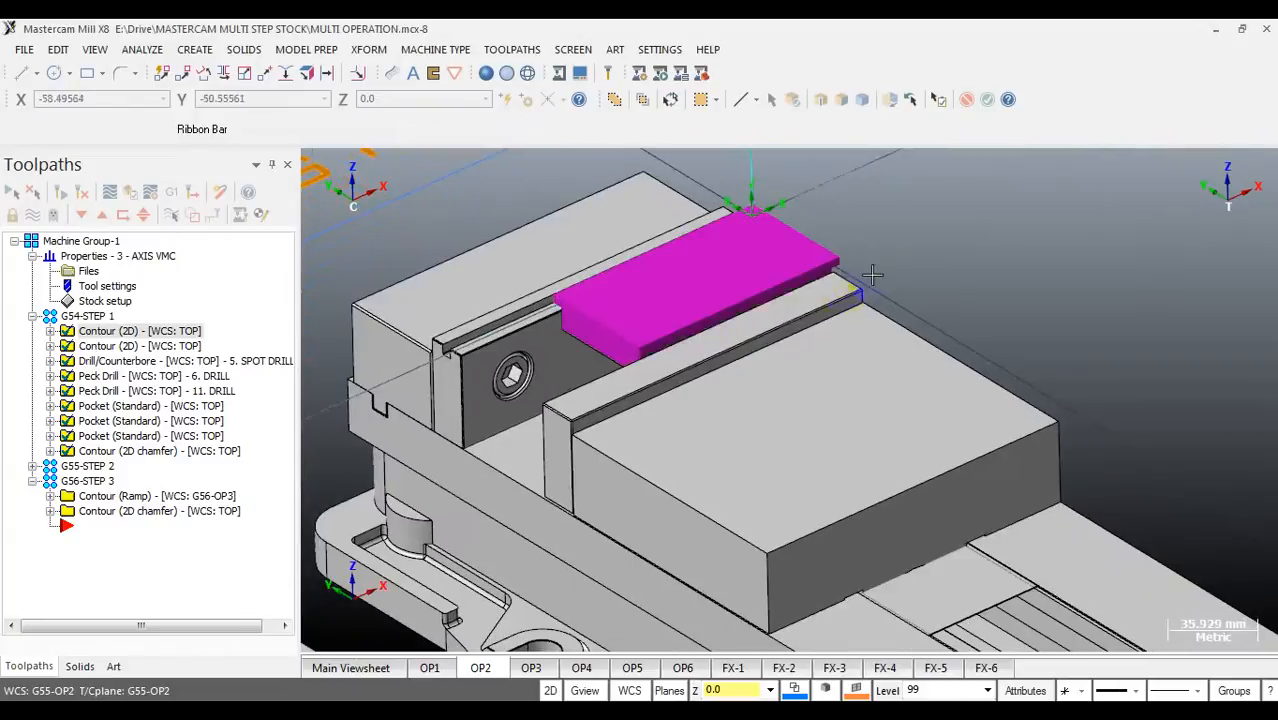
left_click(789, 277)
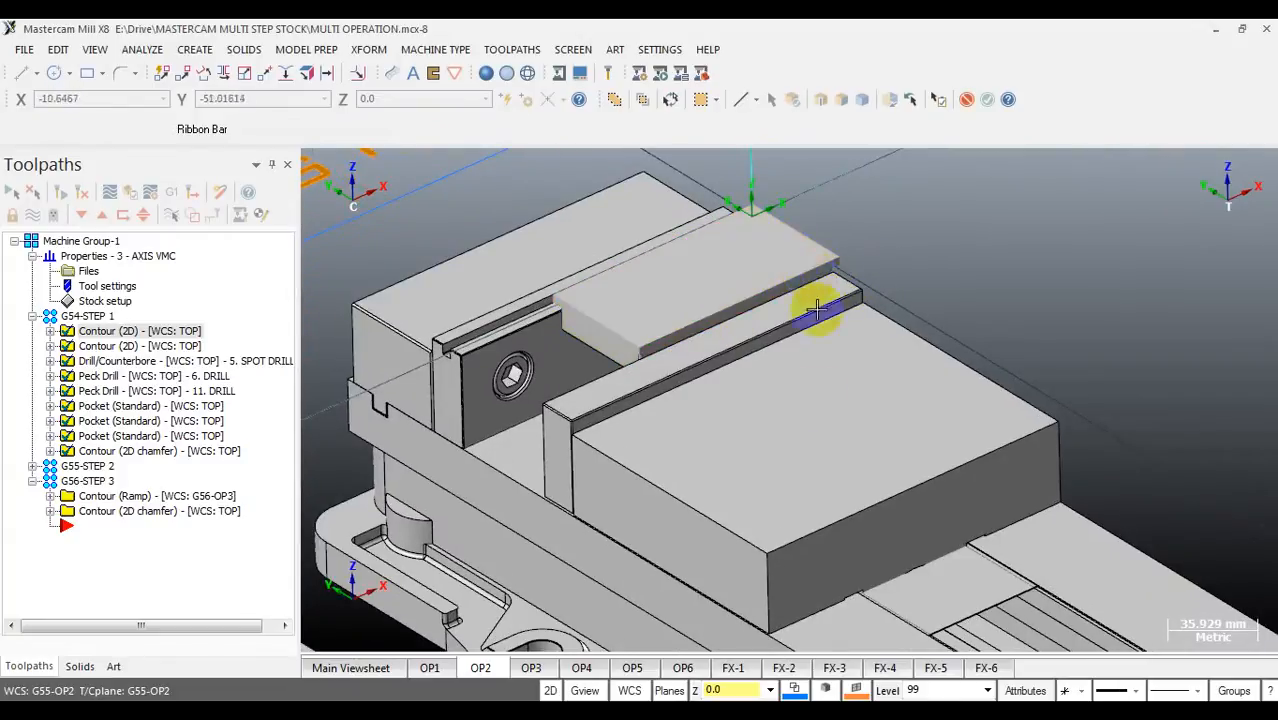
Step: Hide every level except main level 99 to isolate the stock model, and clear the selection
left_click(890, 691)
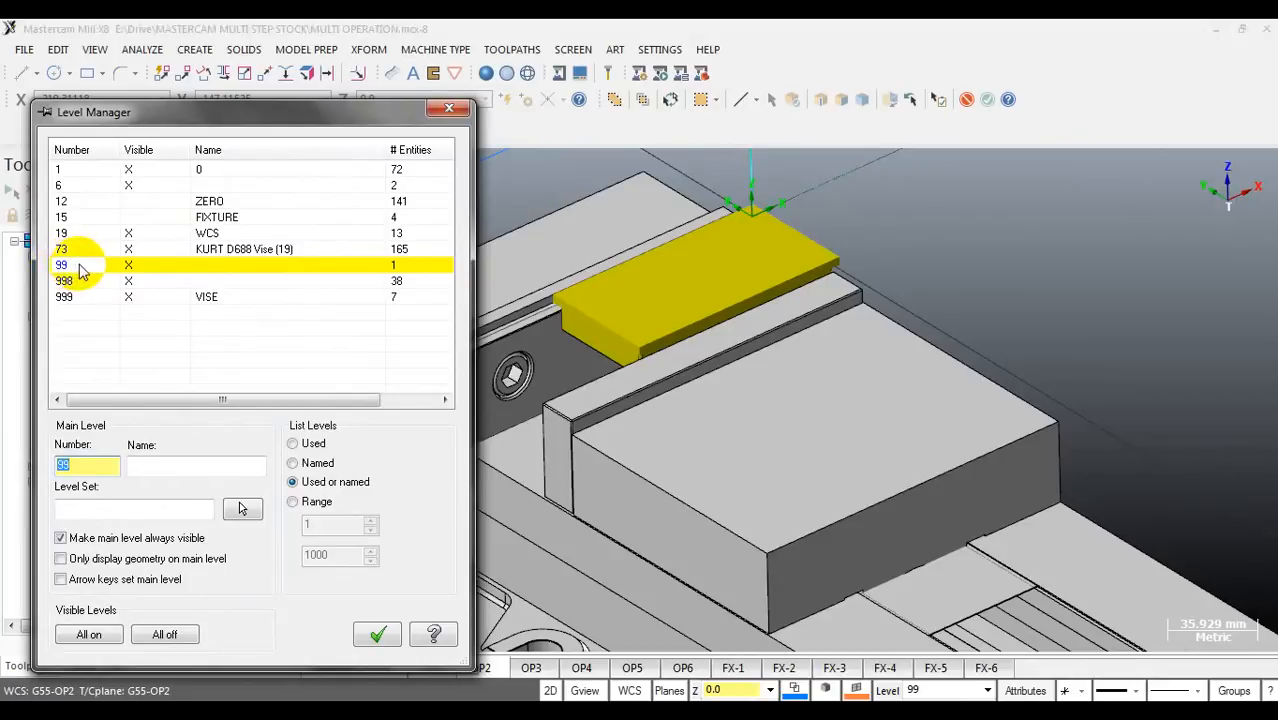
left_click(399, 264)
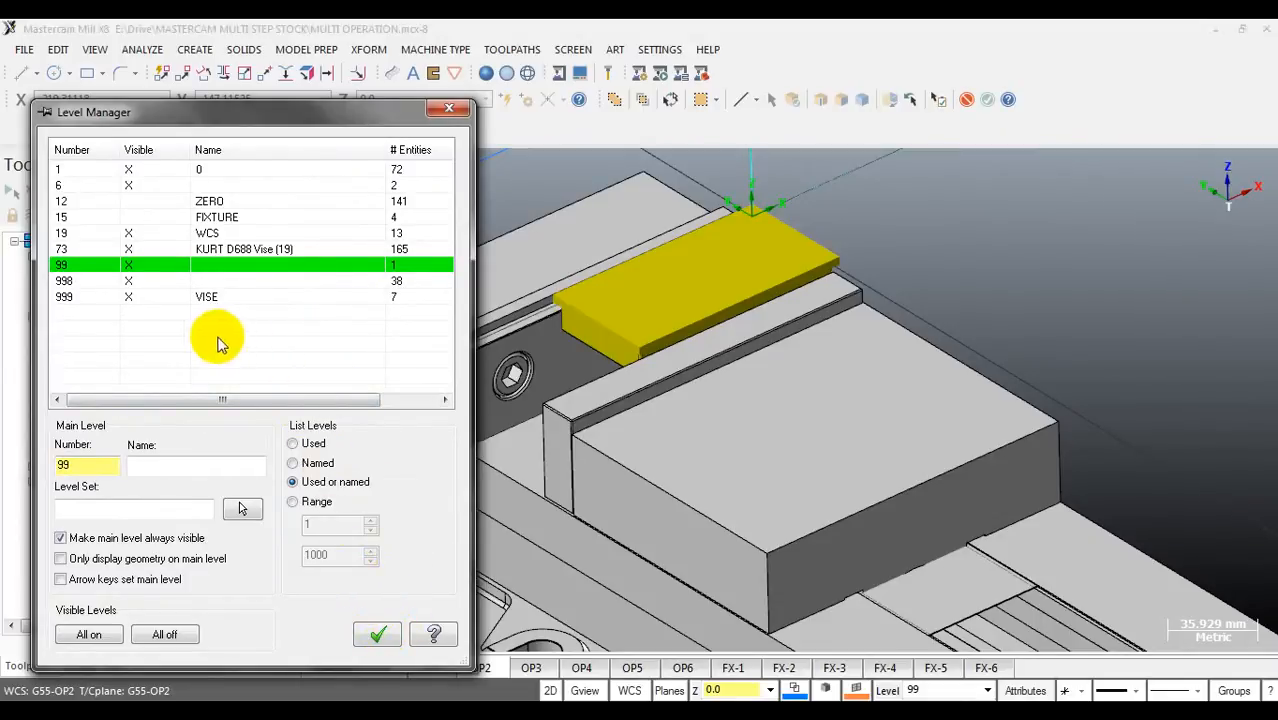
left_click(167, 634)
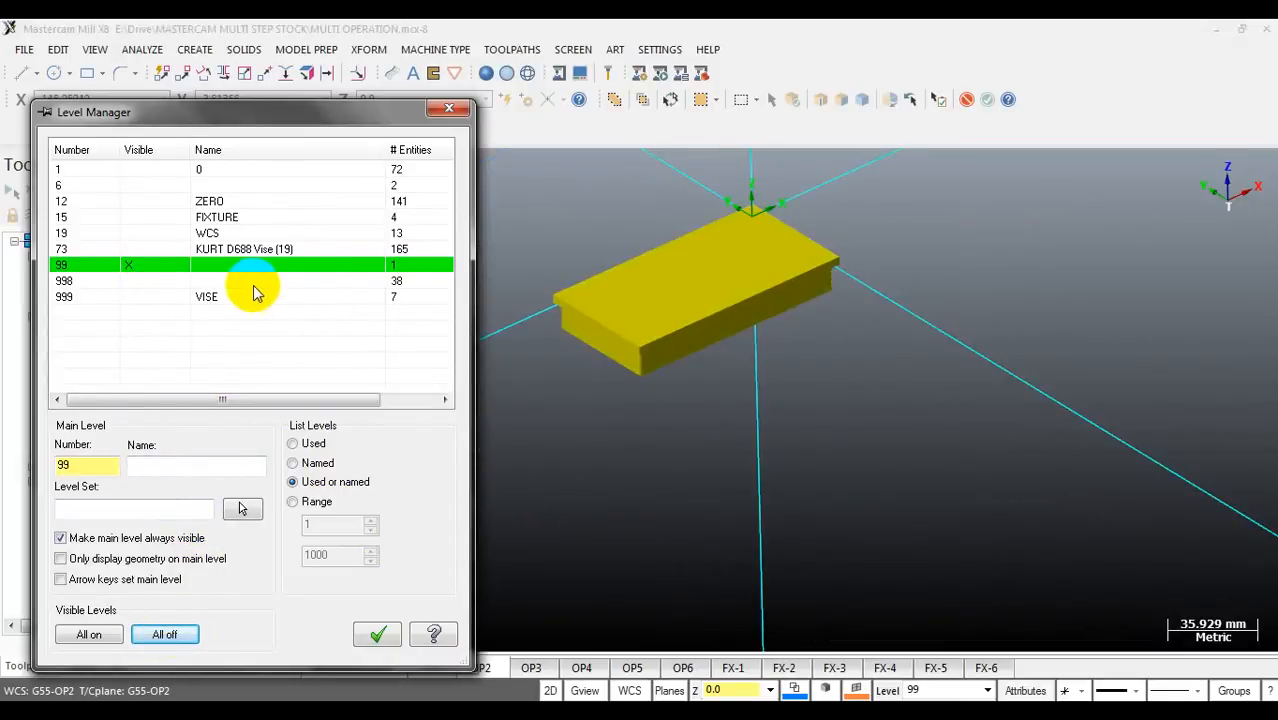
left_click(377, 634)
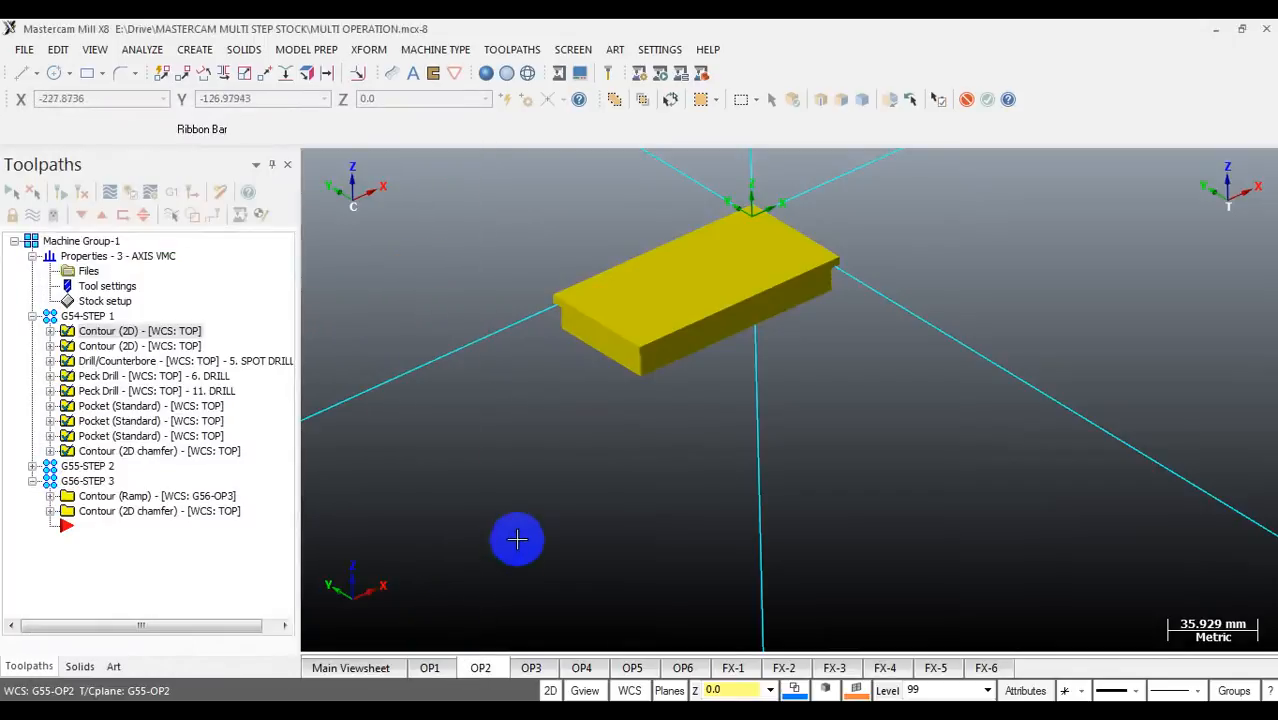
scroll(516, 538, "down", 3)
middle_click_drag(628, 498, 576, 510)
key("Escape")
scroll(772, 468, "down", 4)
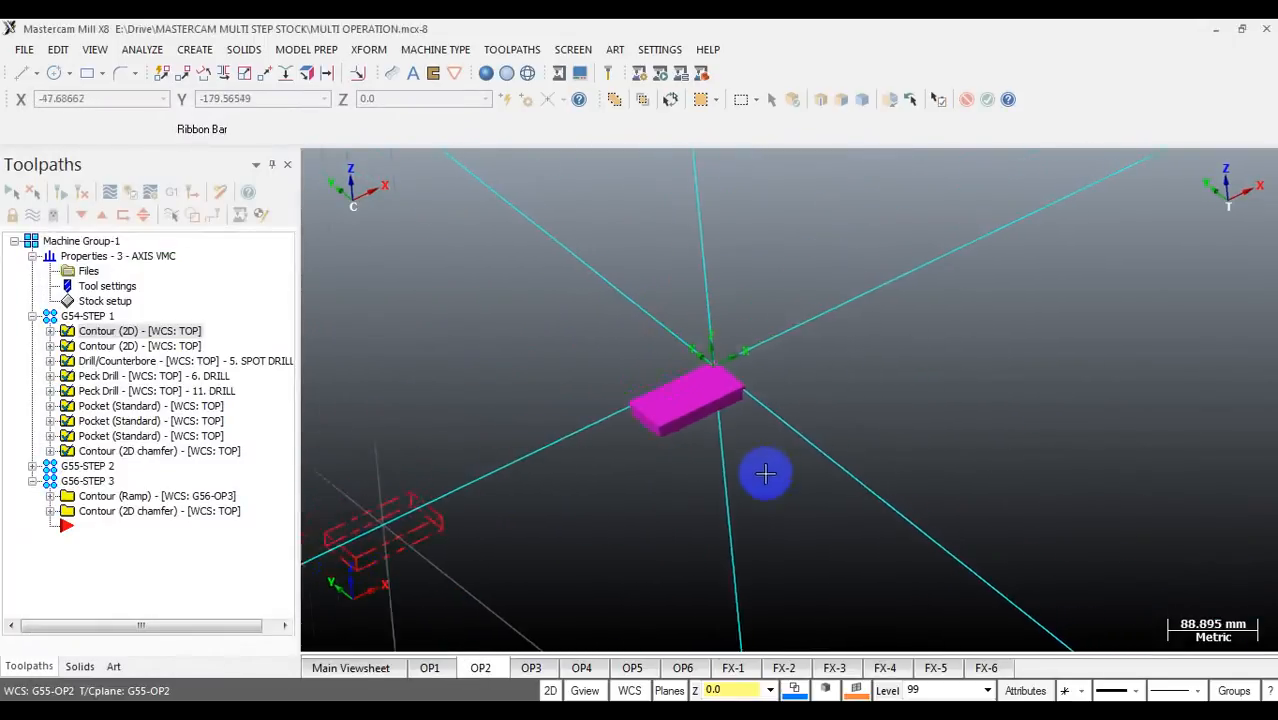
Step: Start saving the isolated stock model under a new name with StereoLithography Files (*.stl) as the file type
scroll(670, 476, "up", 1)
scroll(669, 475, "down", 1)
scroll(668, 472, "up", 3)
left_click(735, 372)
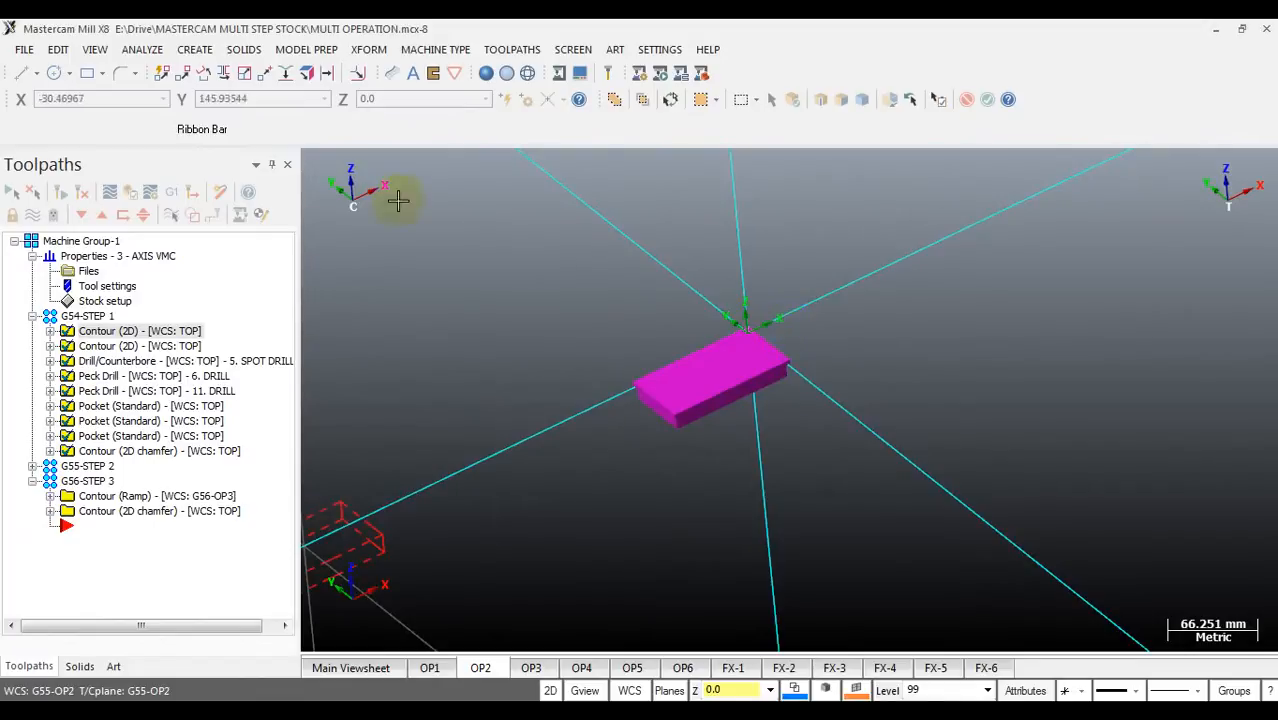
left_click(24, 49)
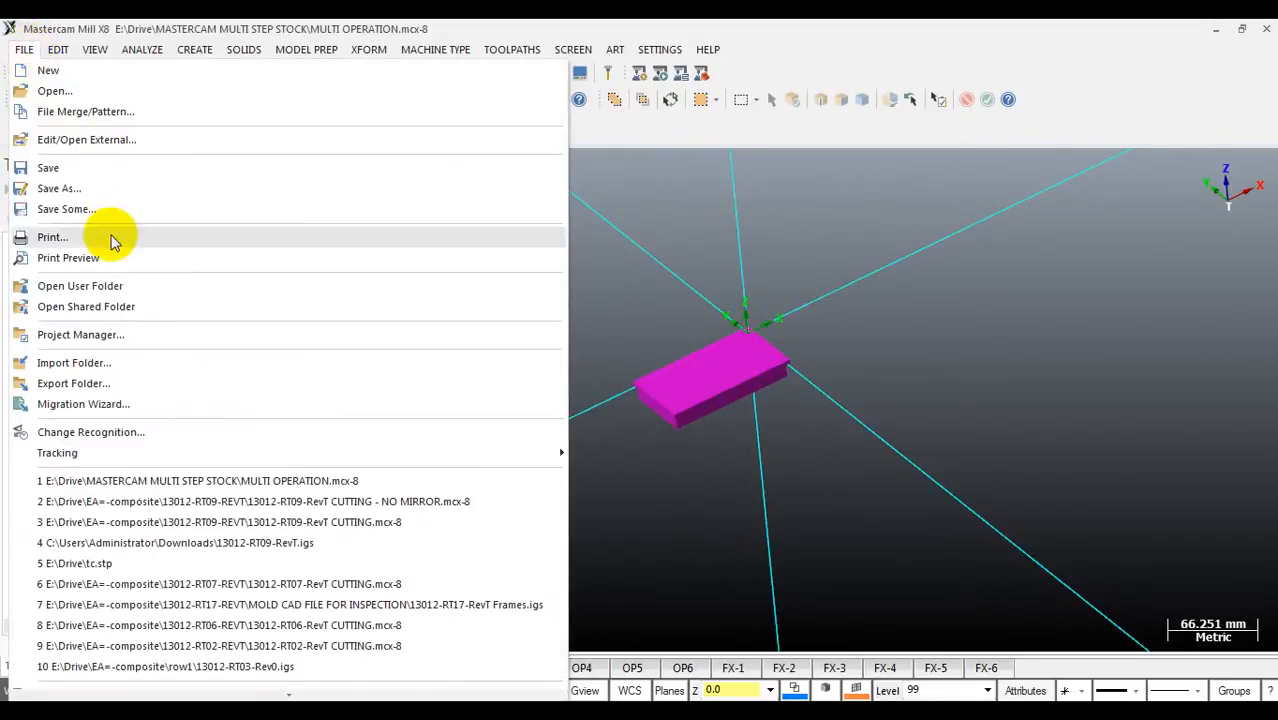
left_click(88, 190)
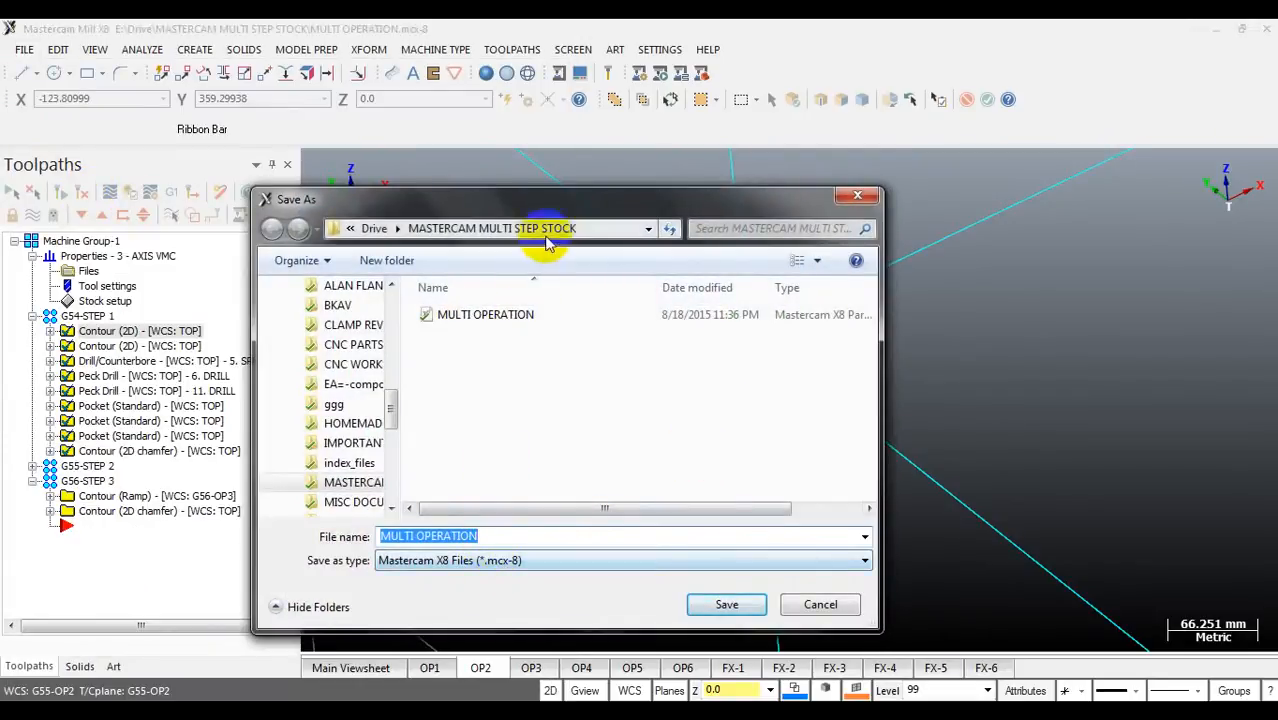
left_click(469, 559)
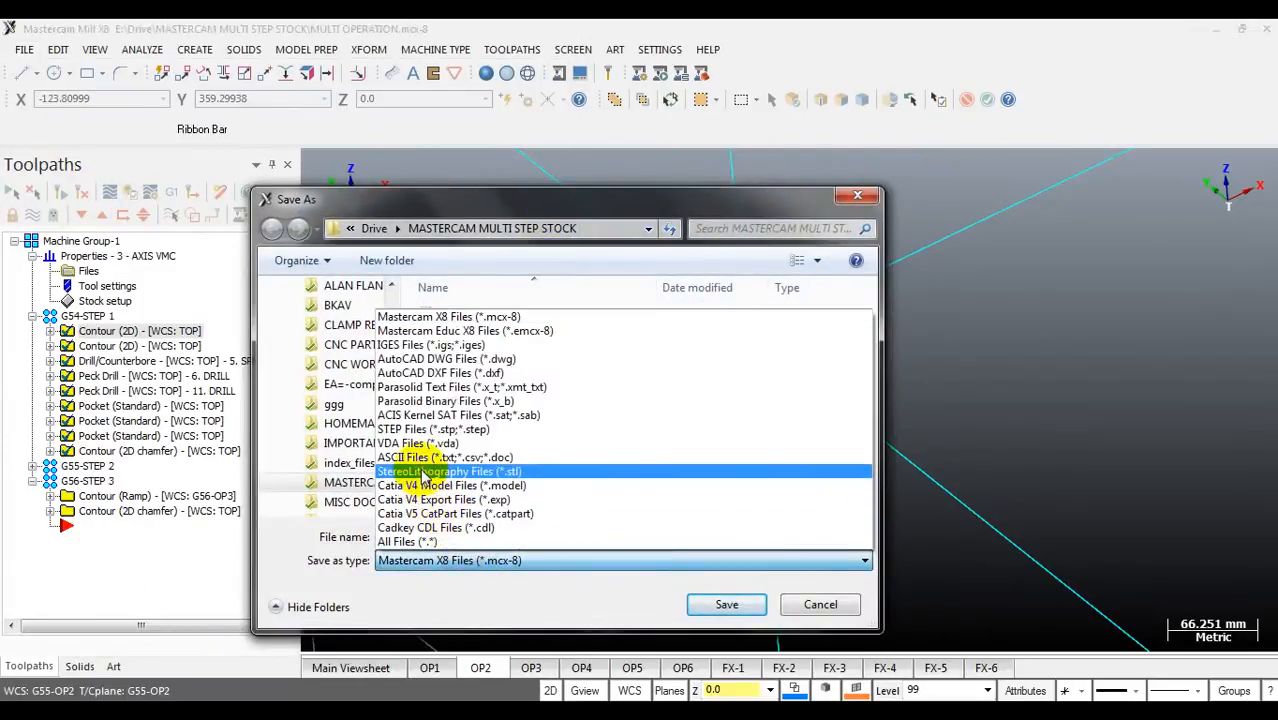
left_click(421, 472)
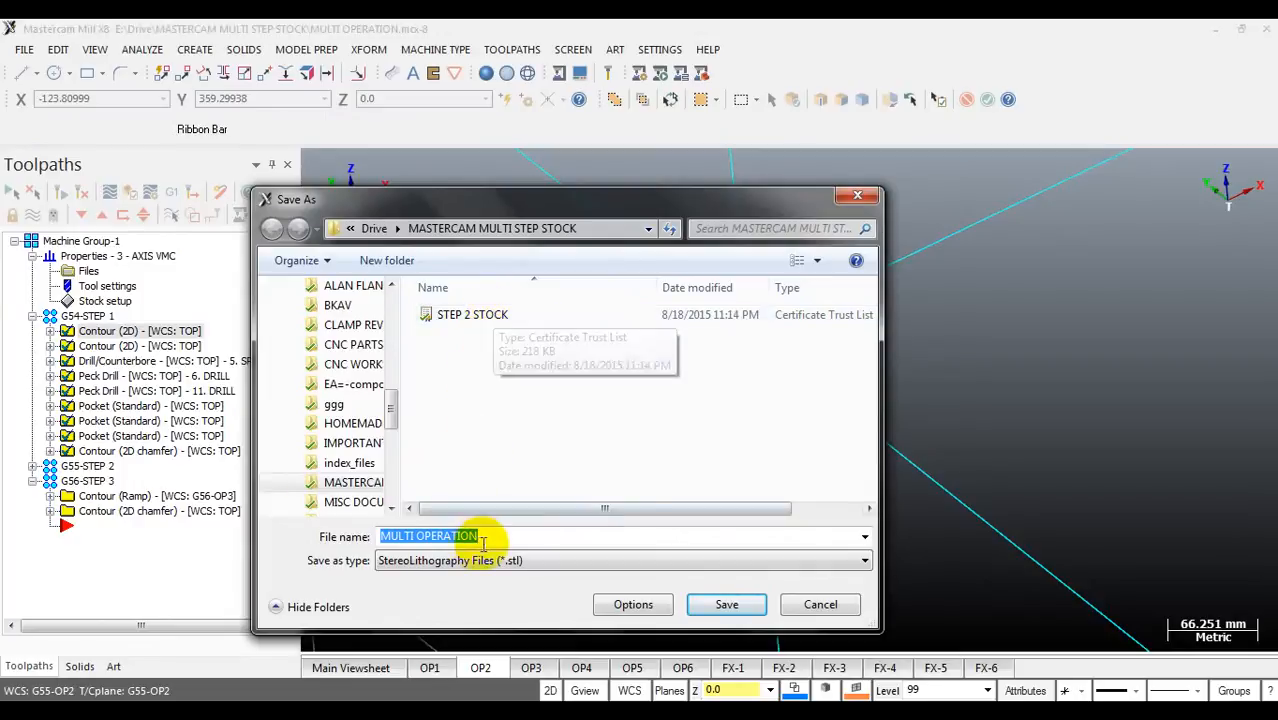
Step: Base the file name on the existing STEP 2 STOCK file and save the STL as "STEP 2 STOCK - RIGHT POSITION"
left_click_drag(495, 537, 340, 536)
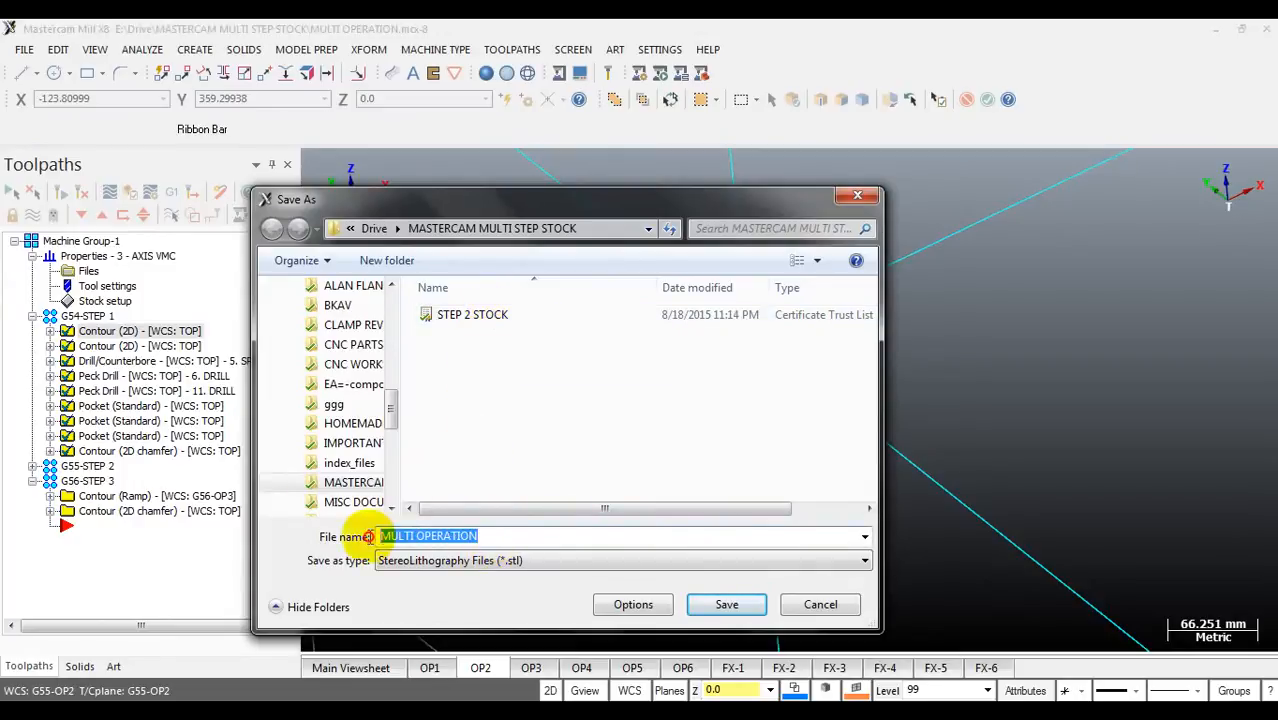
left_click(490, 316)
left_click(470, 540)
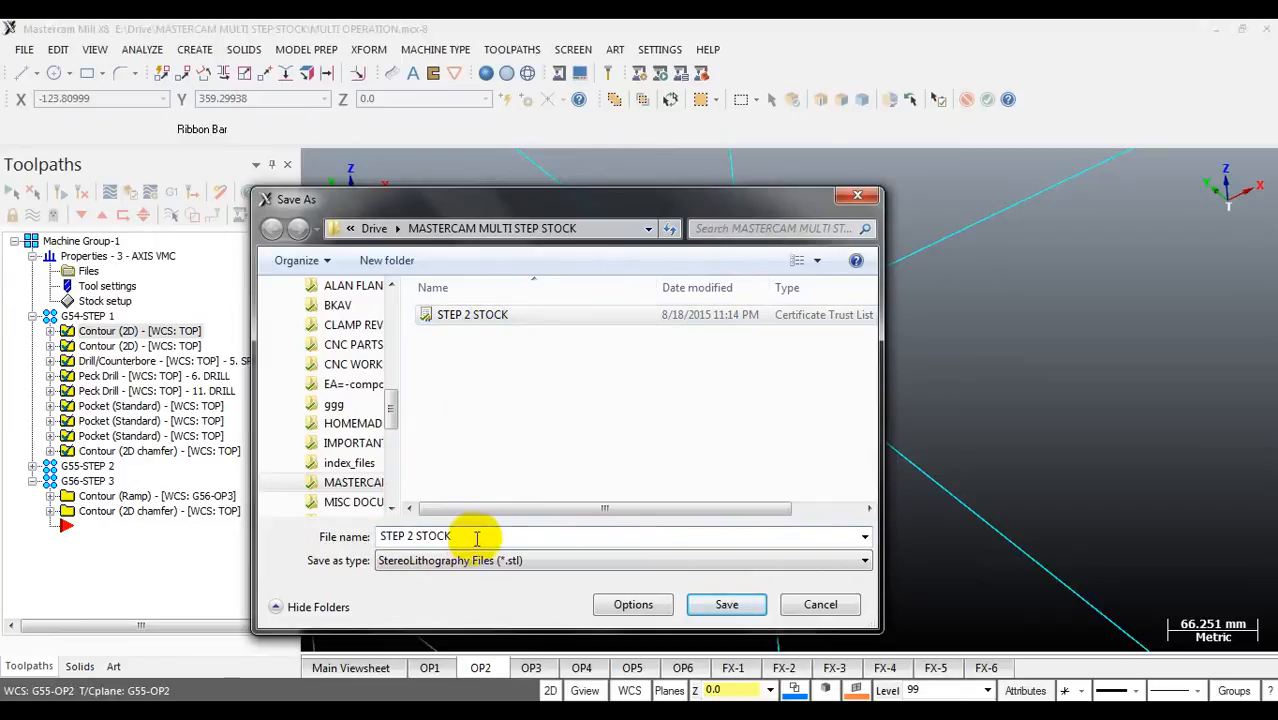
type("- RIGHT POSITION")
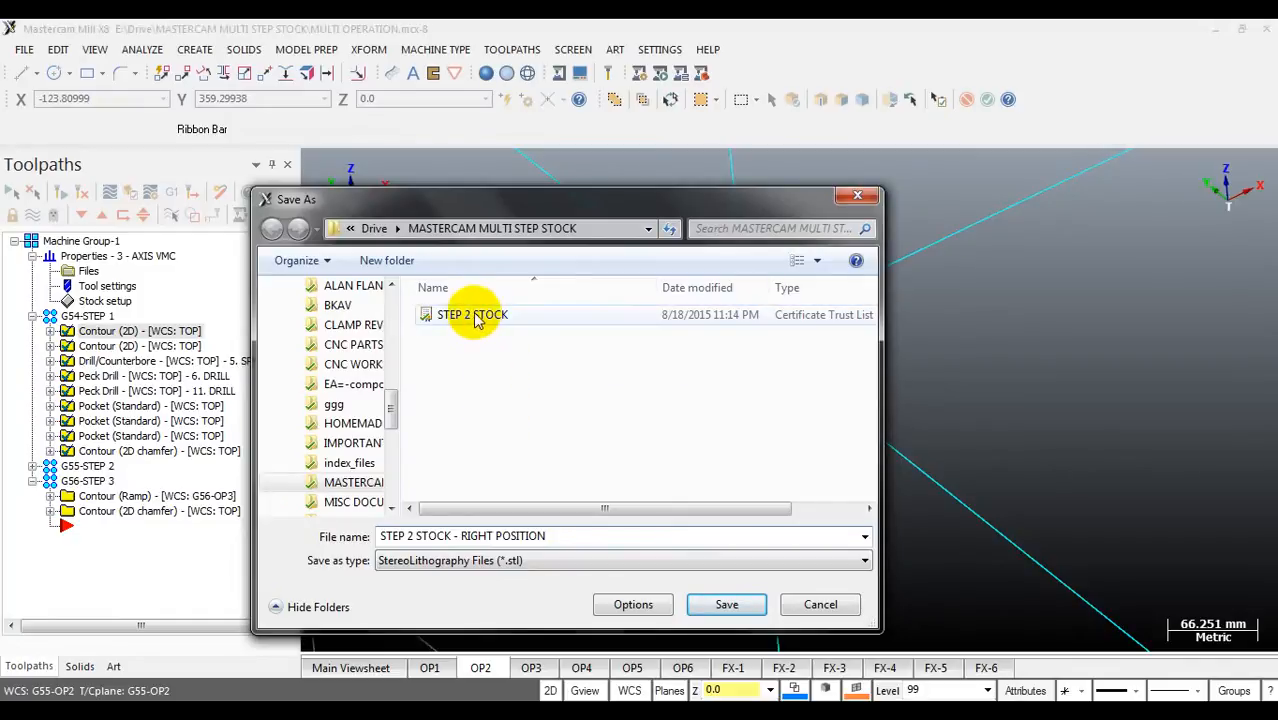
left_click_drag(381, 536, 572, 536)
left_click(573, 536)
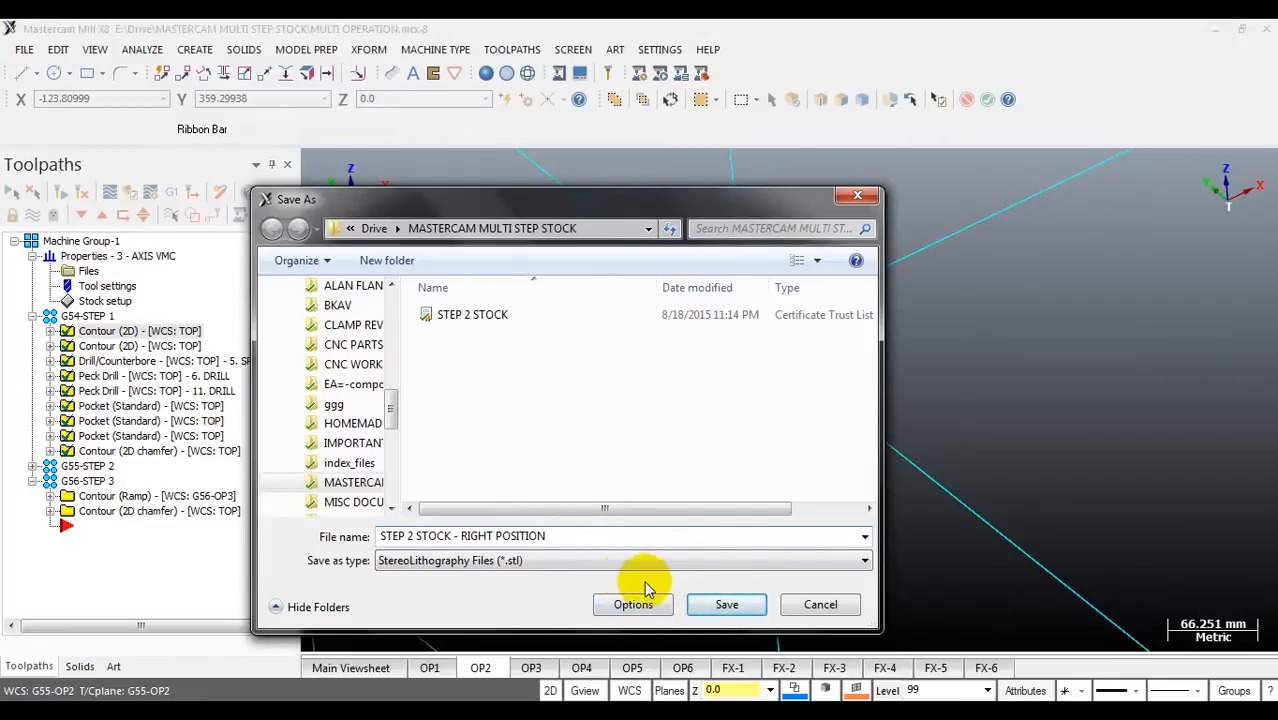
left_click(722, 605)
Step: Delete the stock model from level 99
scroll(648, 399, "up", 2)
scroll(648, 399, "up", 1)
left_click(648, 399)
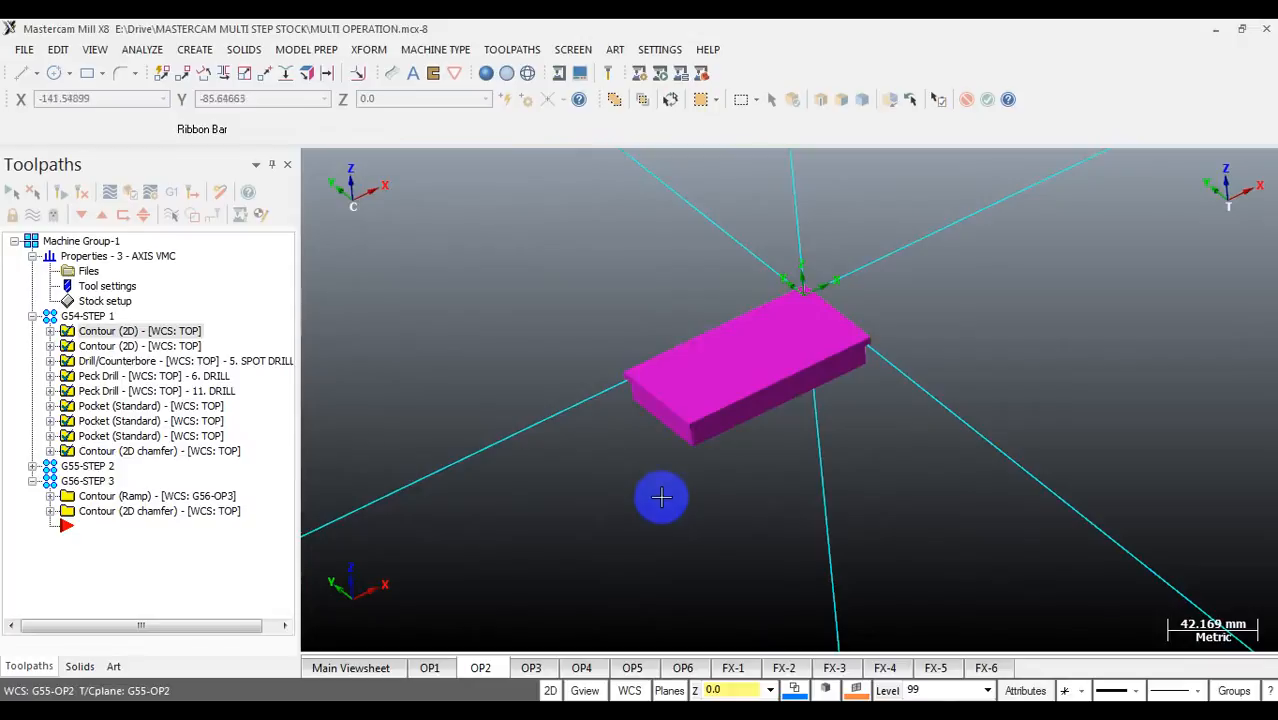
left_click(677, 413)
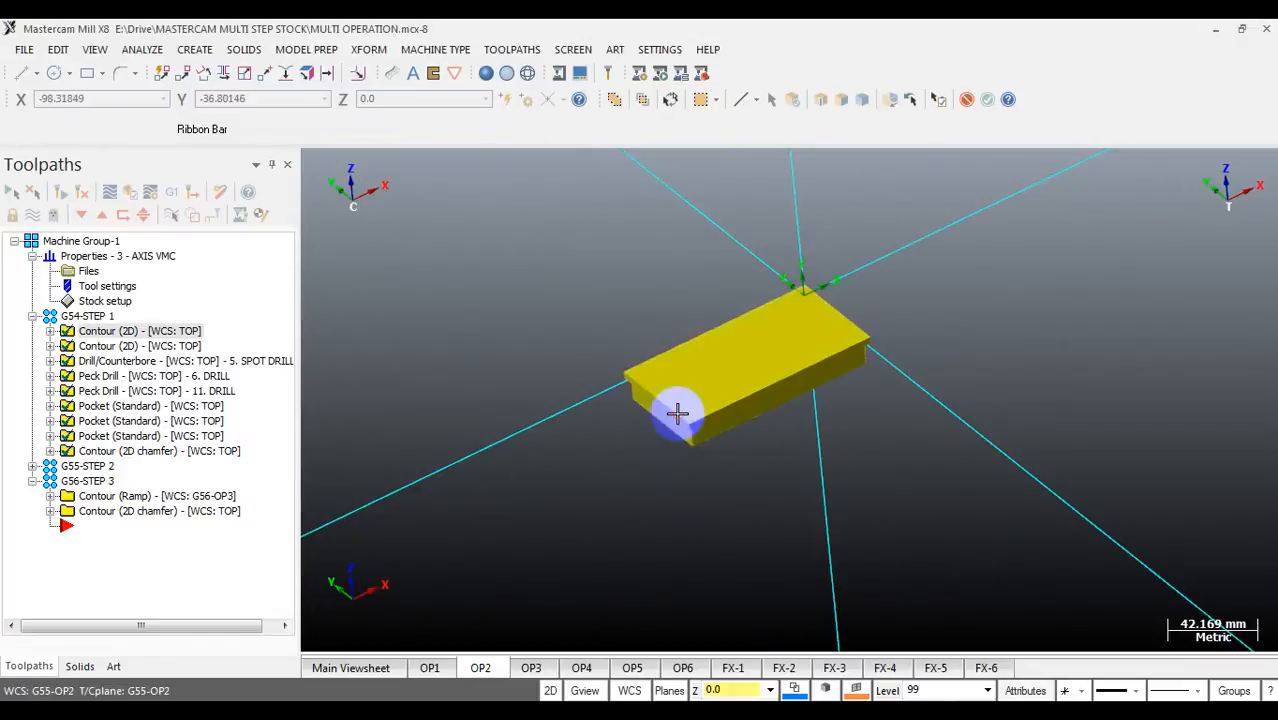
key("Delete")
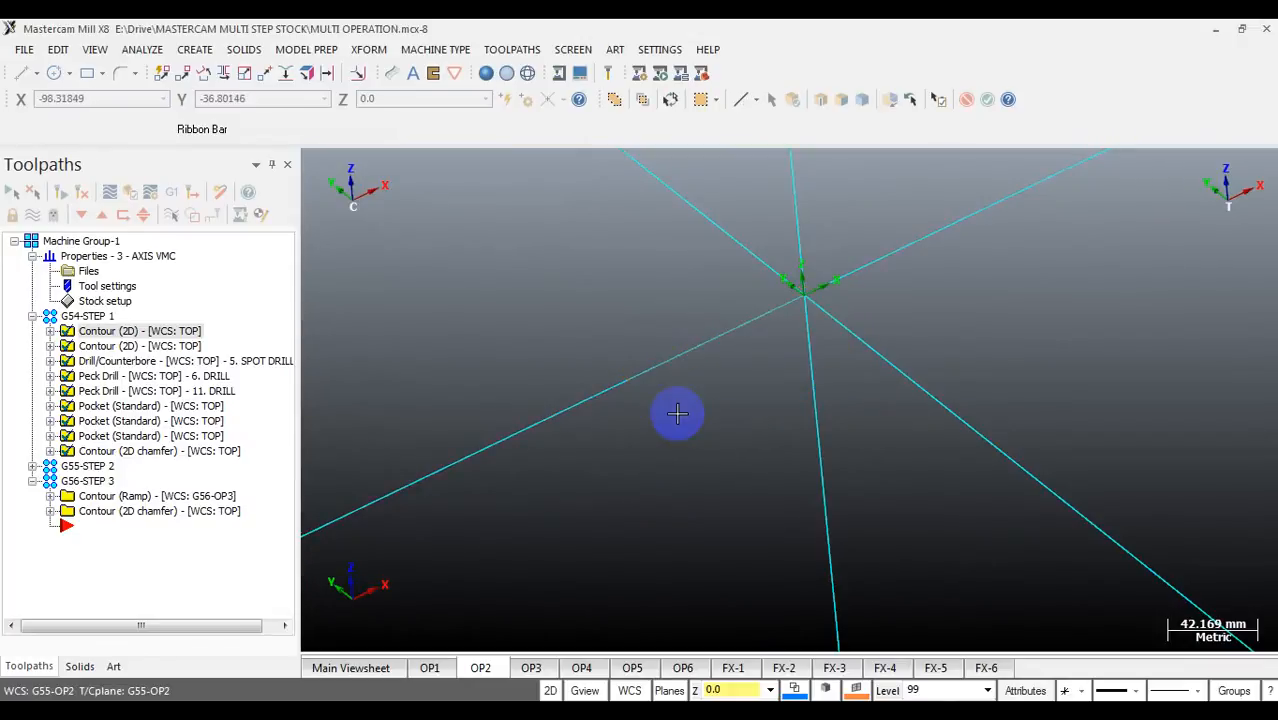
Step: Make all levels visible except level 12, ZERO
key("alt+z")
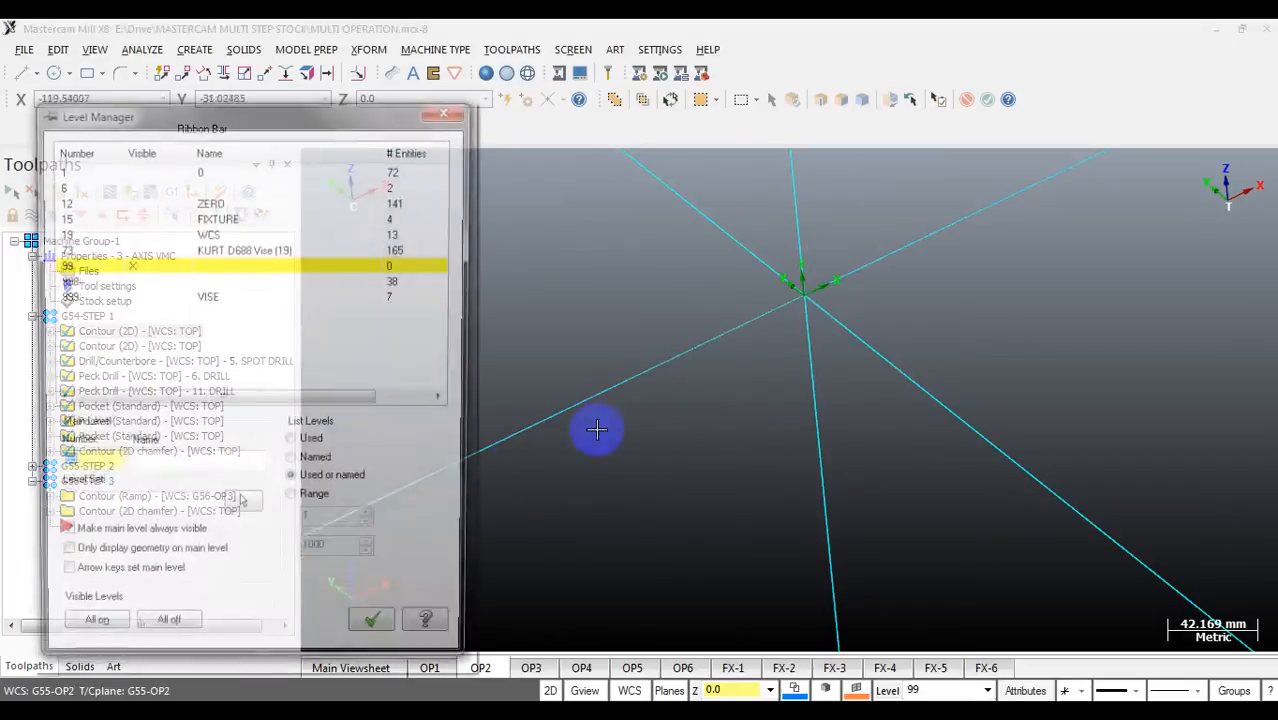
left_click(163, 636)
left_click(89, 635)
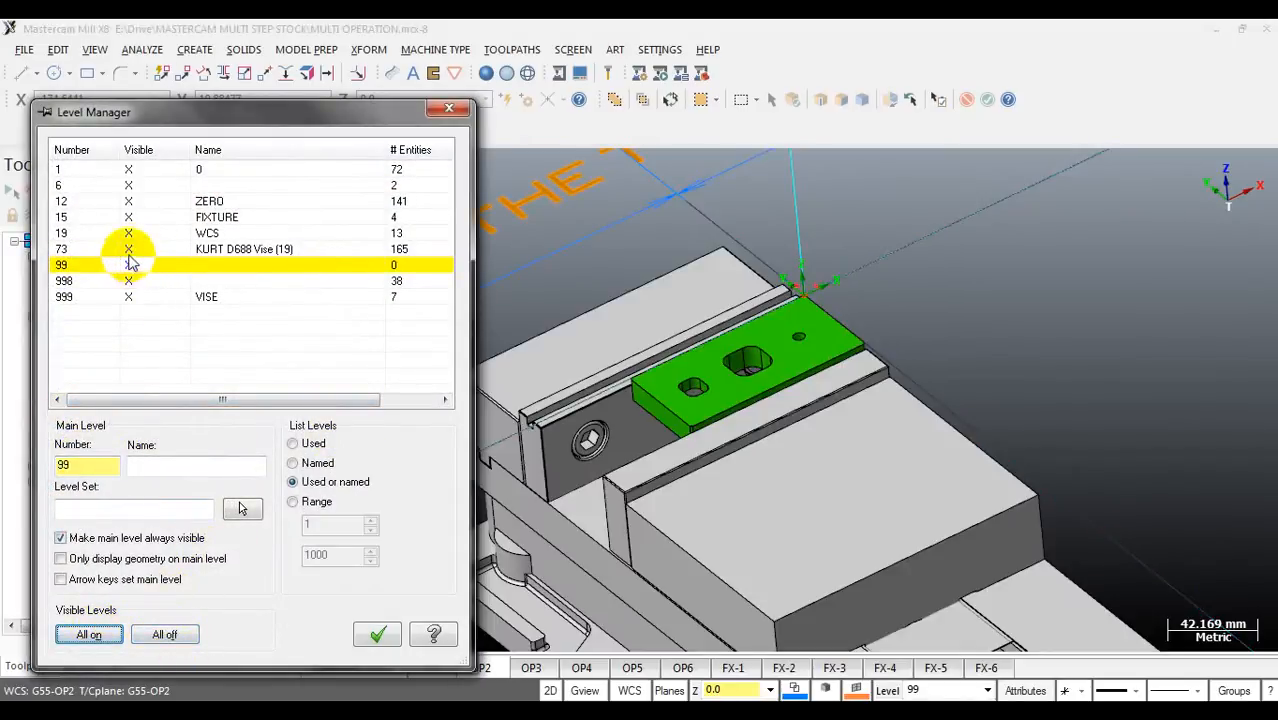
left_click(128, 203)
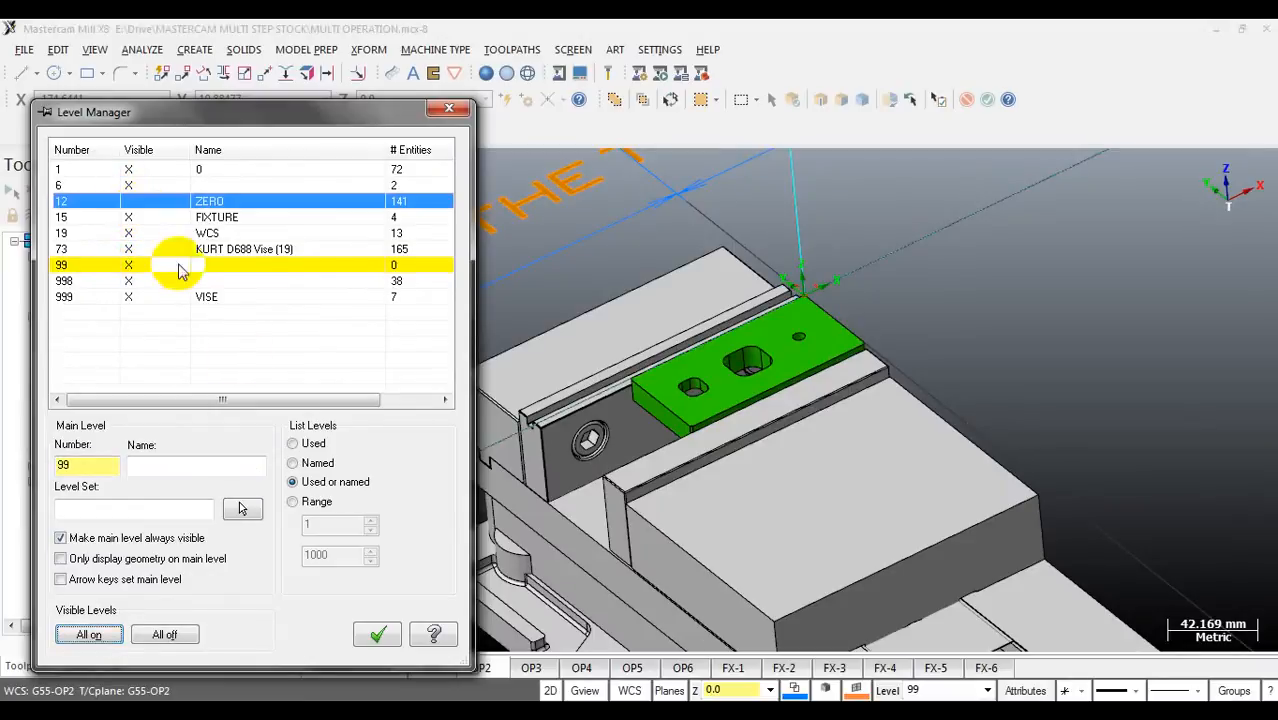
left_click(377, 634)
Step: Inspect the part clamped in the G55 vise and check the machine group's current stock setup
scroll(868, 289, "down", 1)
scroll(868, 289, "down", 3)
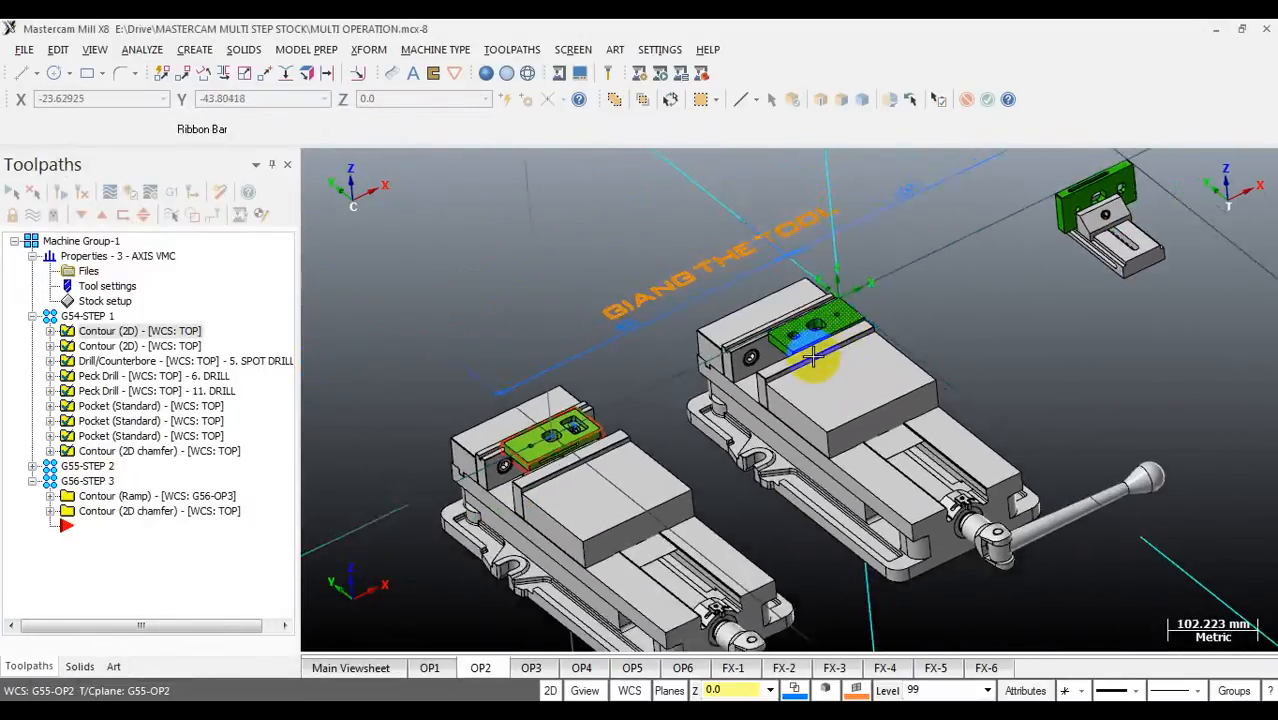
mouse_move(820, 320)
middle_mouse_down()
mouse_move(732, 376)
mouse_move(834, 316)
middle_mouse_up()
scroll(760, 360, "up", 2)
scroll(834, 316, "up", 3)
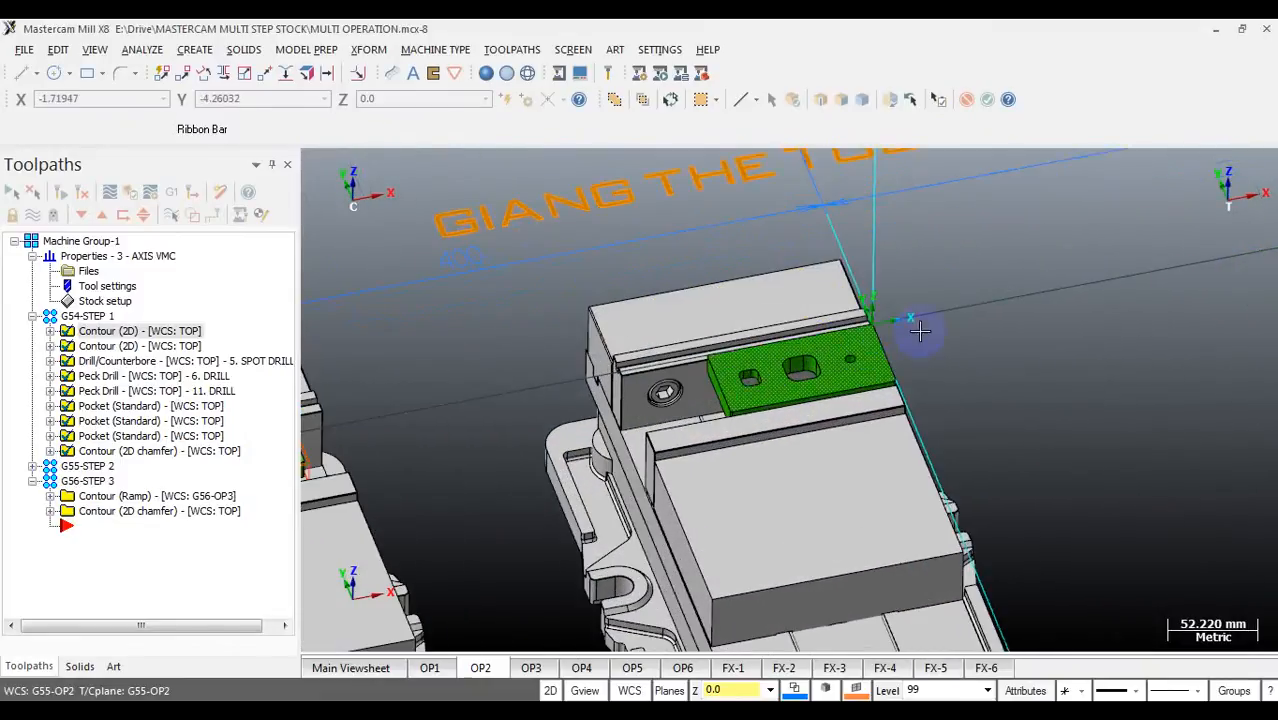
left_click(90, 303)
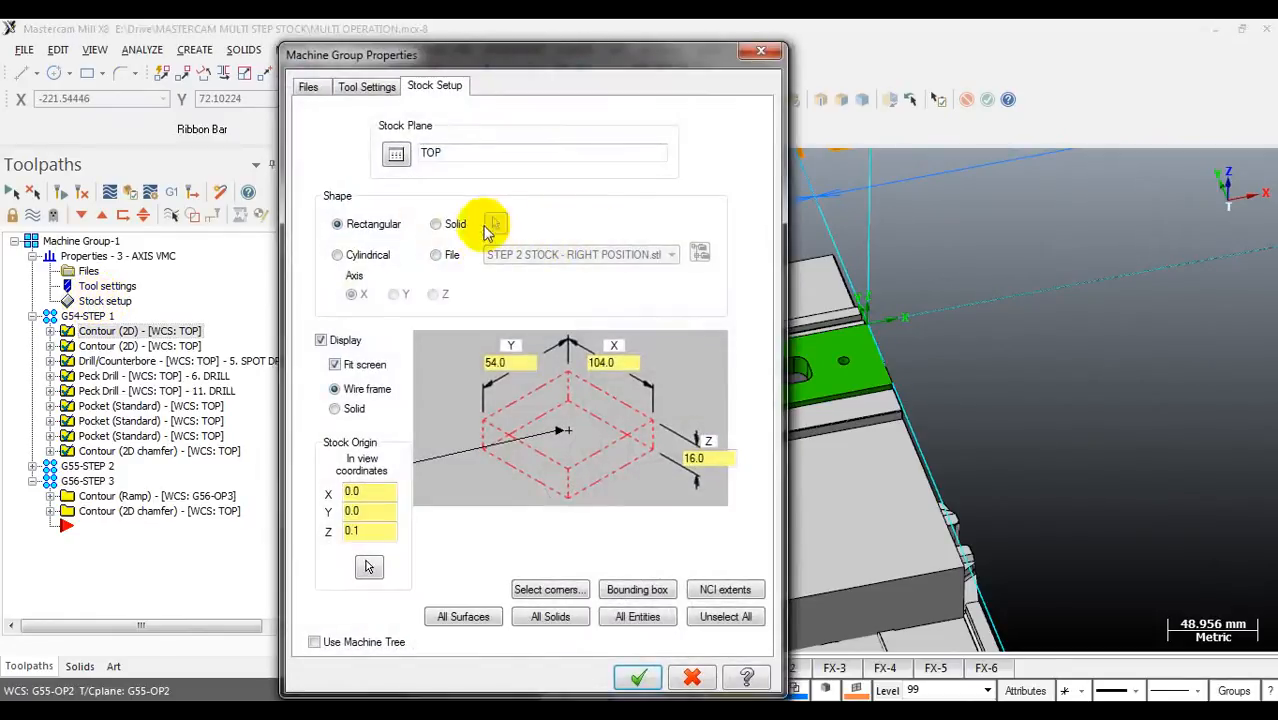
key("Return")
scroll(577, 314, "down", 3)
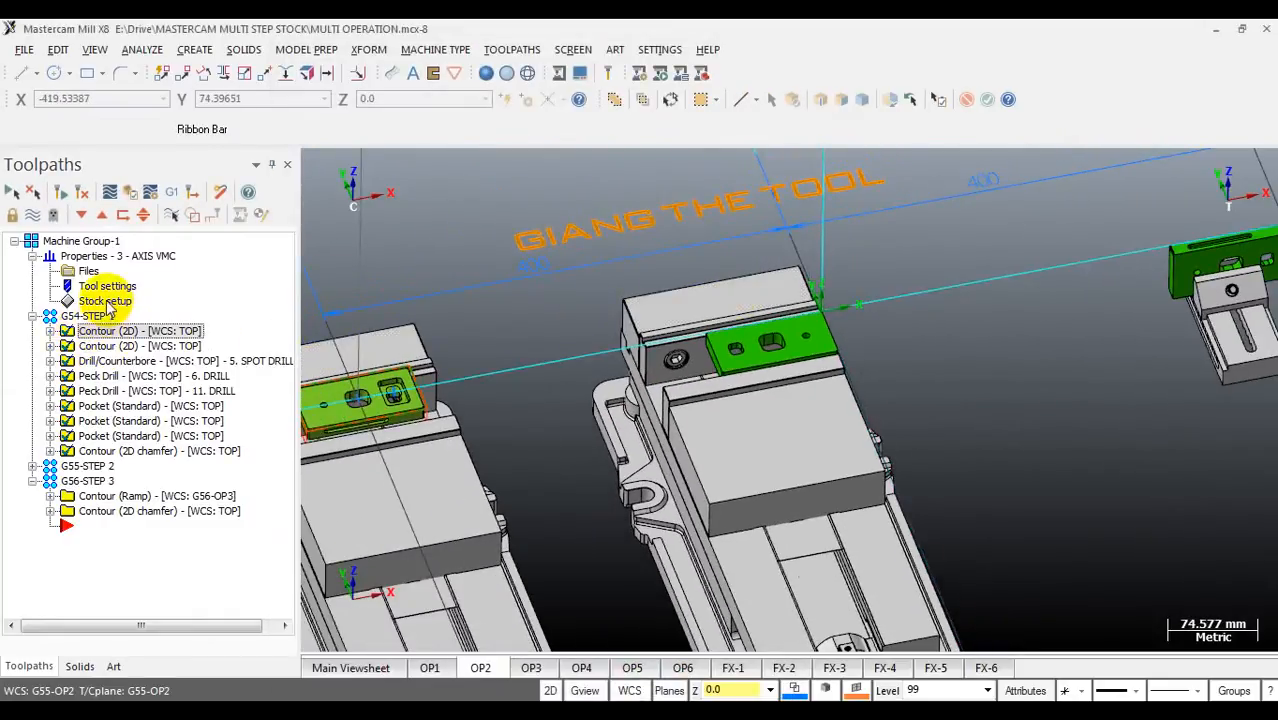
Step: Collapse the G54-STEP 1 toolpath group, then expand and select the G55-STEP 2 group
left_click(33, 316)
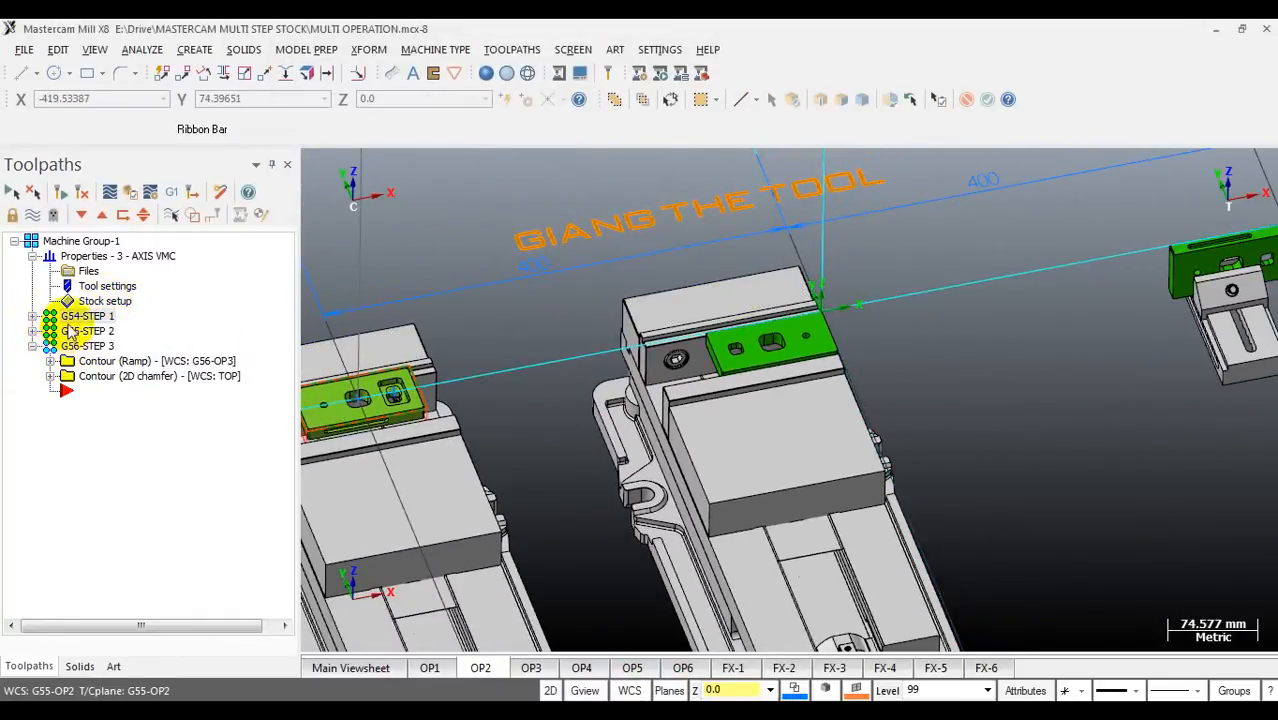
left_click(33, 331)
left_click(90, 333)
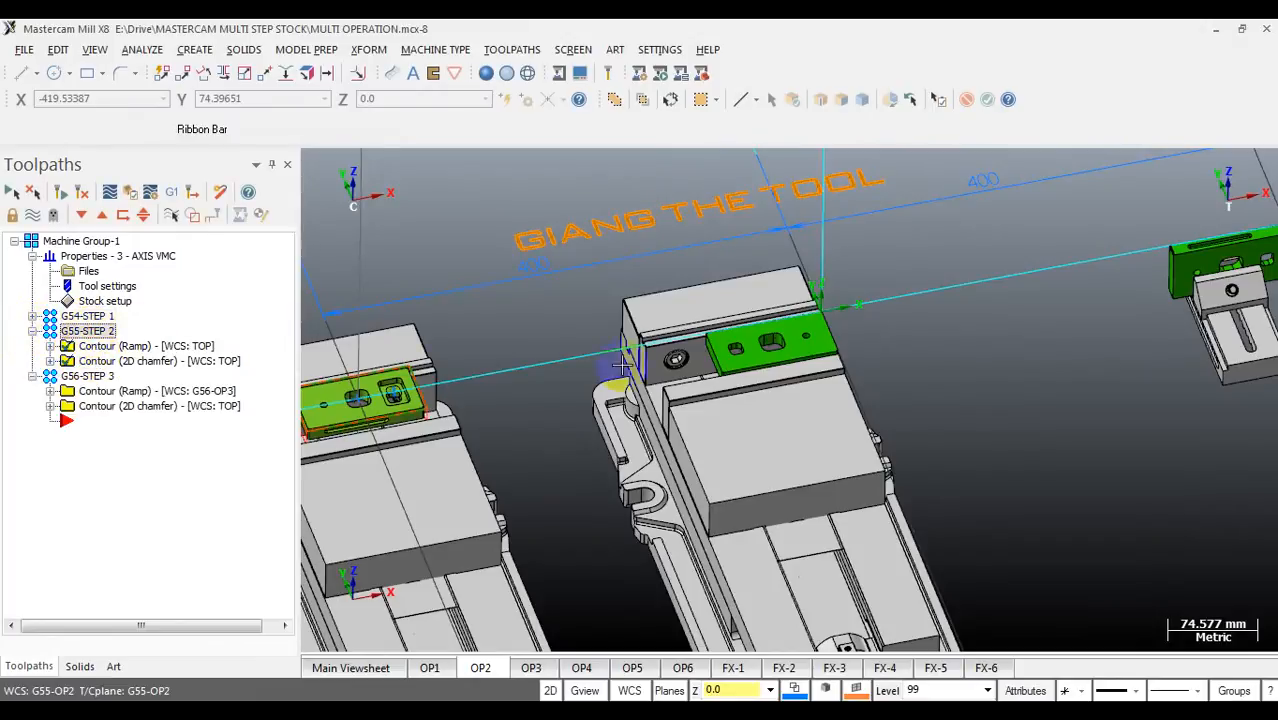
Step: Set the machine group's stock shape to File, using STEP 2 STOCK - RIGHT POSITION.stl, and apply the stock setup
scroll(795, 352, "up", 5)
scroll(848, 343, "up", 2)
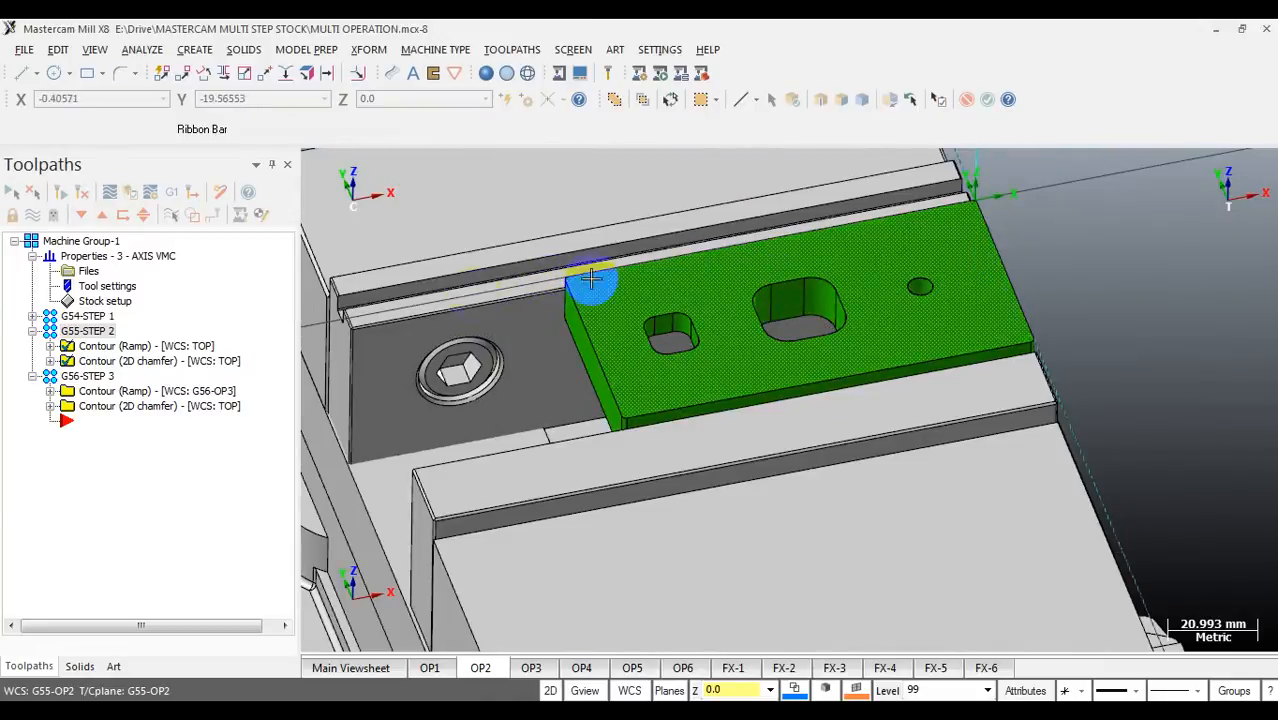
scroll(536, 334, "down", 4)
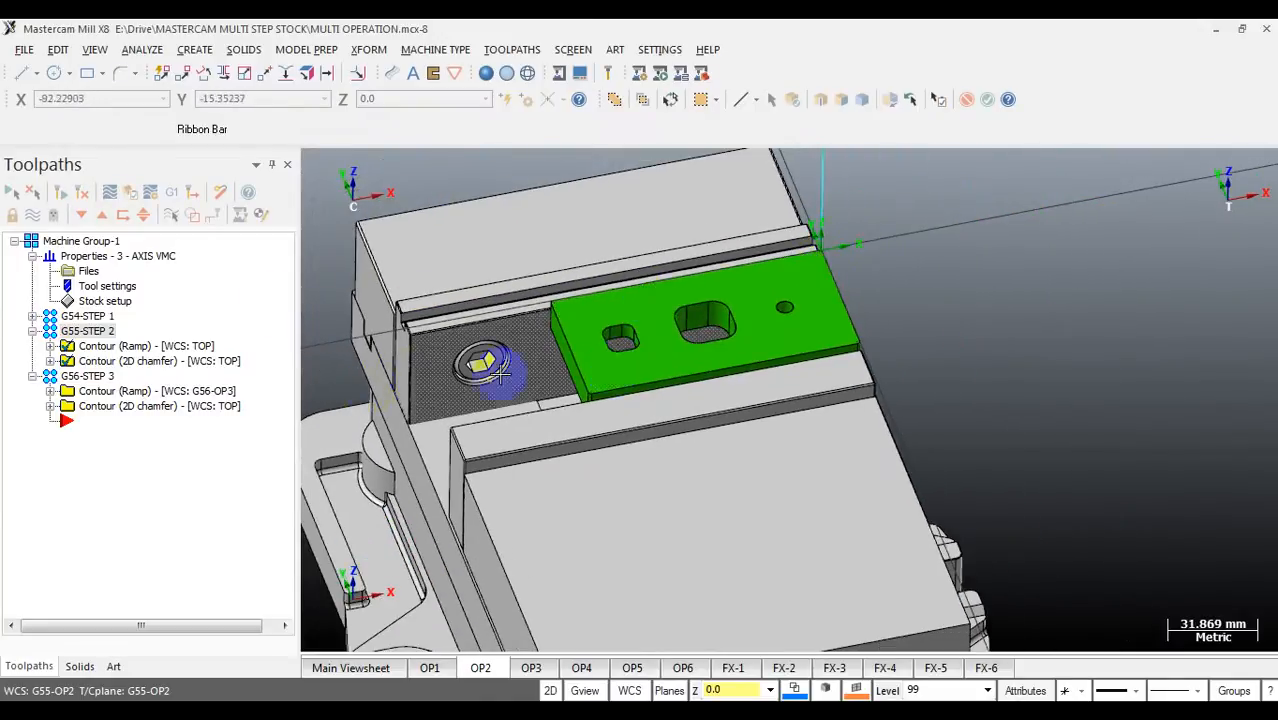
scroll(756, 326, "up", 5)
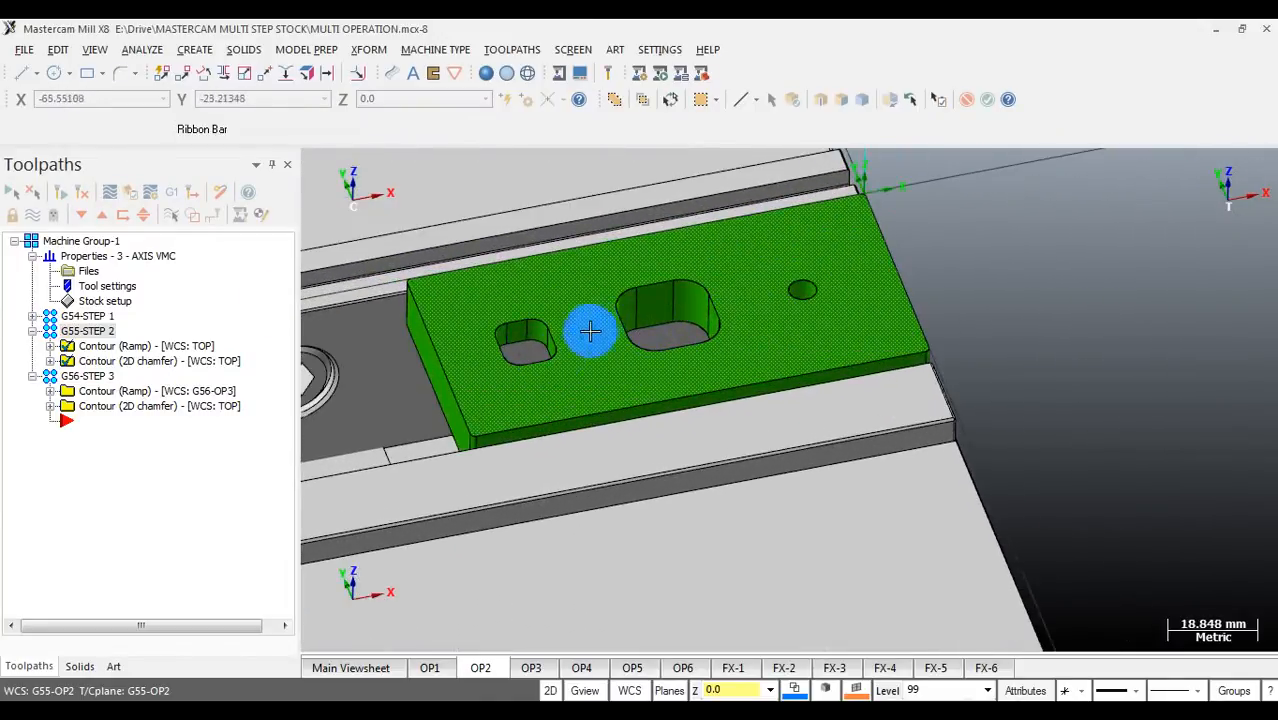
scroll(310, 390, "down", 6)
scroll(640, 355, "up", 2)
scroll(735, 380, "up", 1)
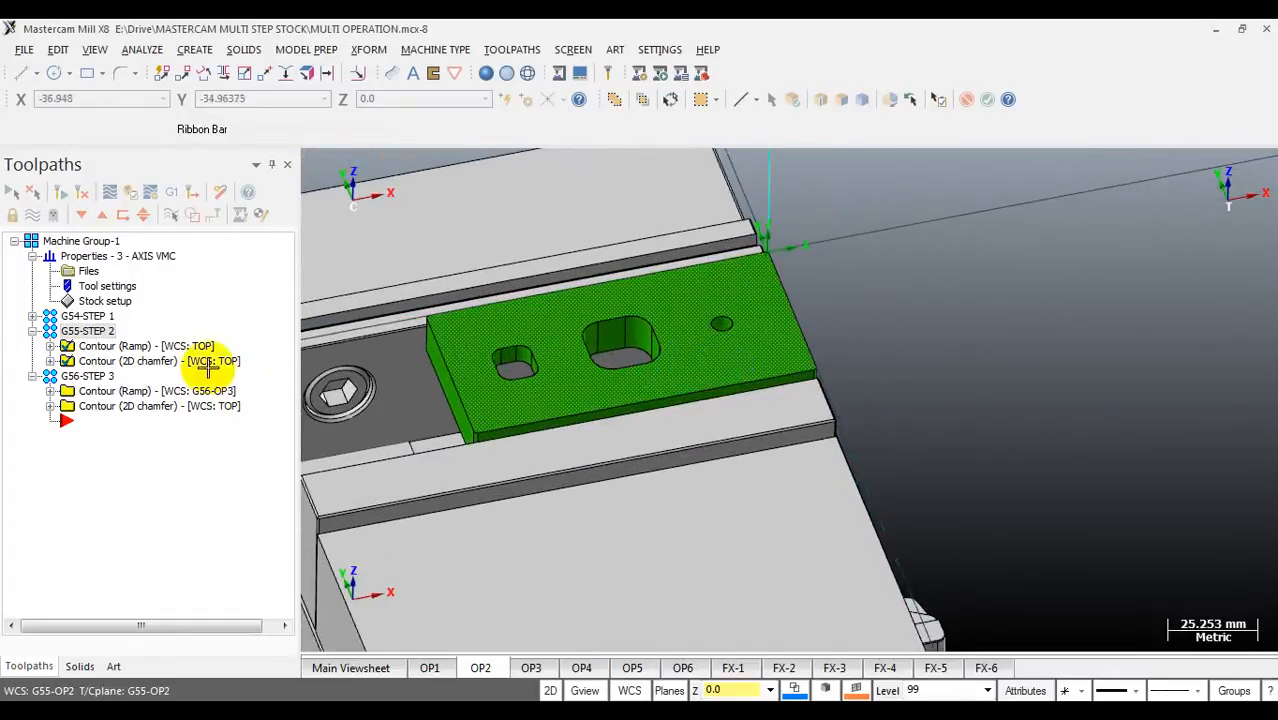
left_click(104, 301)
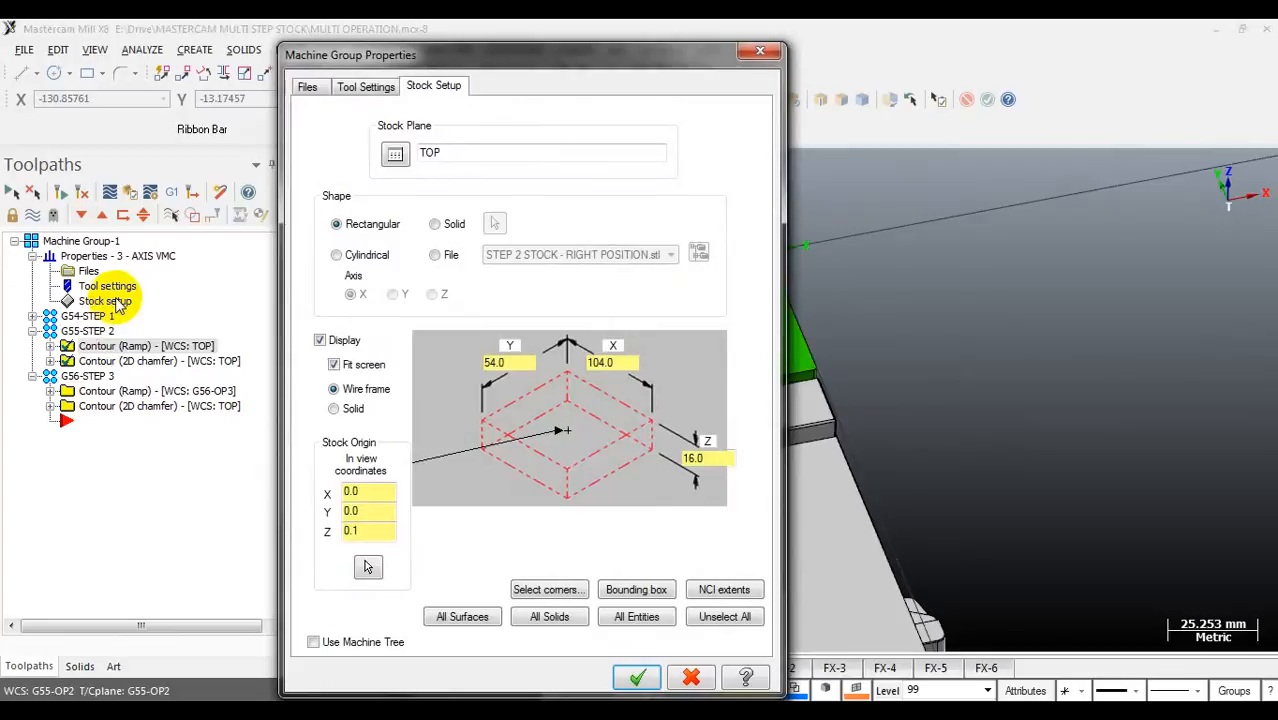
left_click(436, 256)
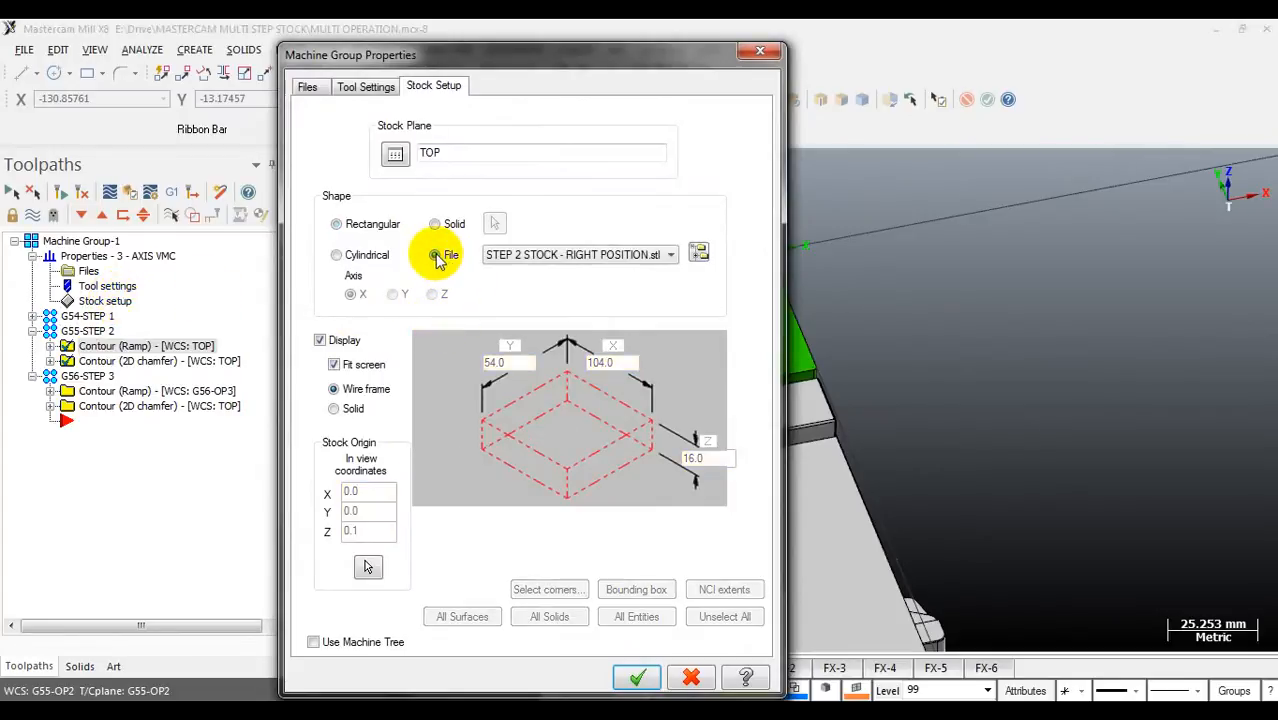
left_click(672, 256)
left_click(699, 252)
left_click(699, 252)
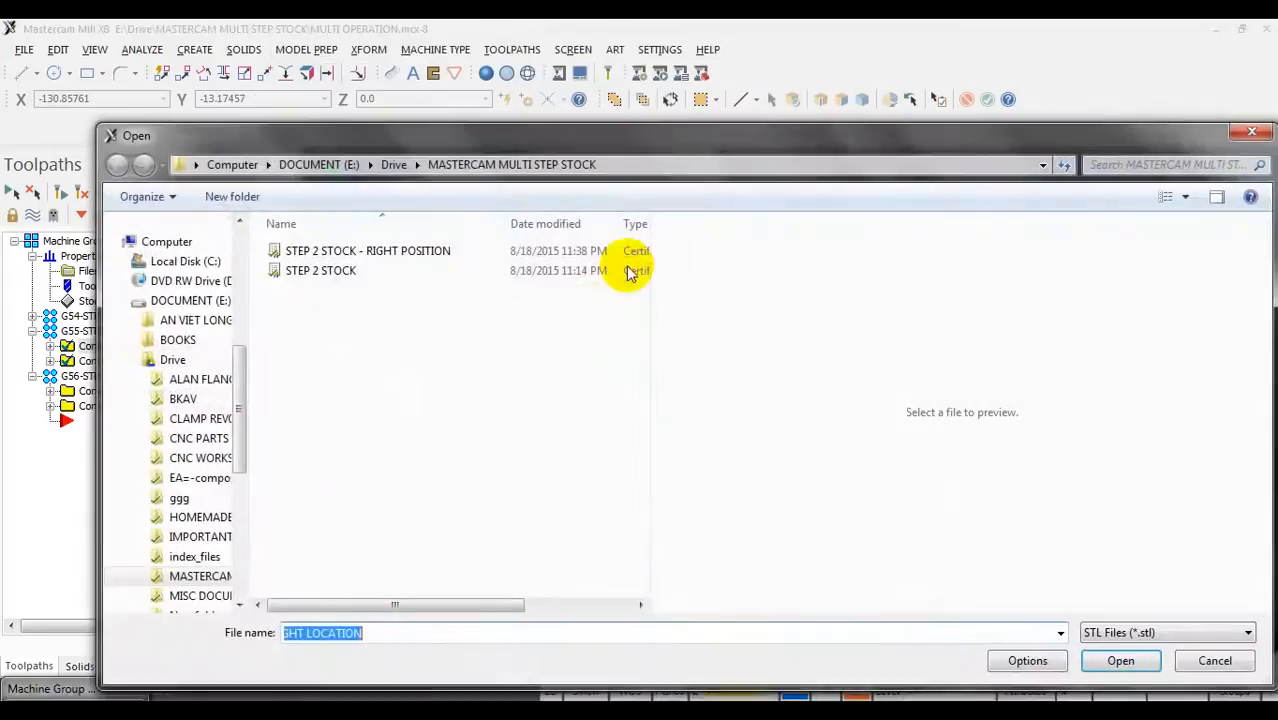
left_click(390, 252)
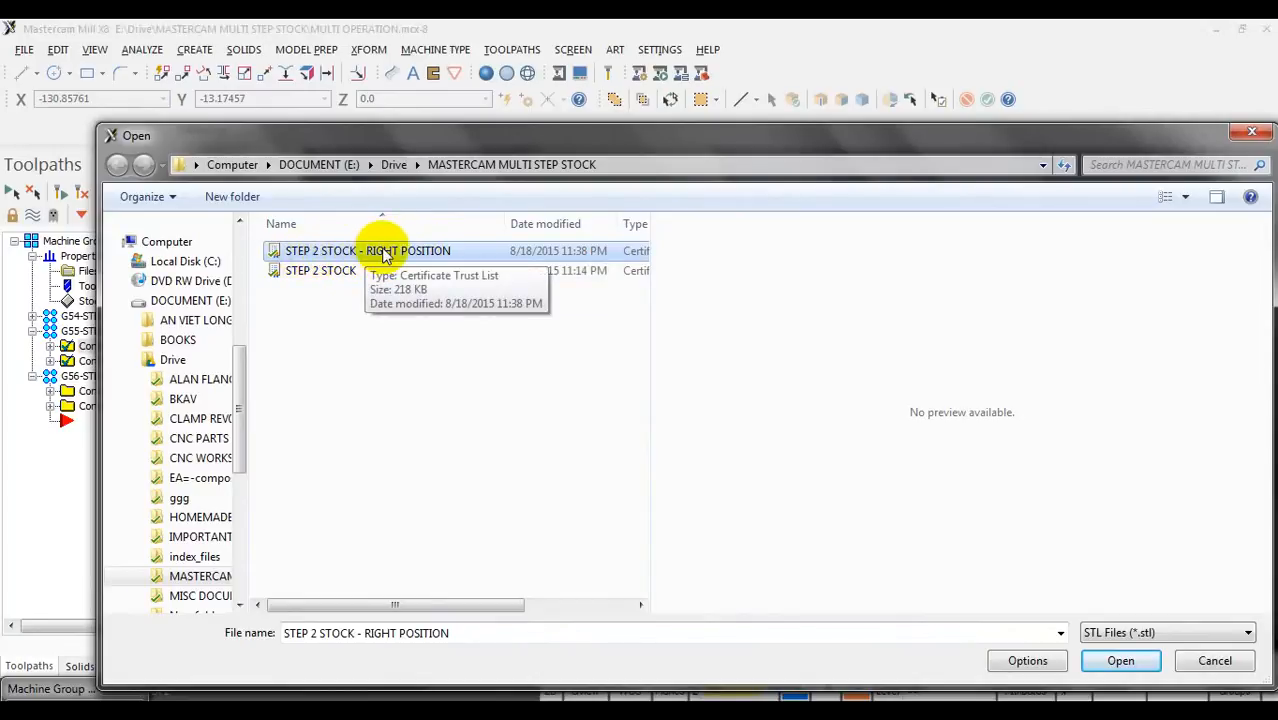
double_click(420, 252)
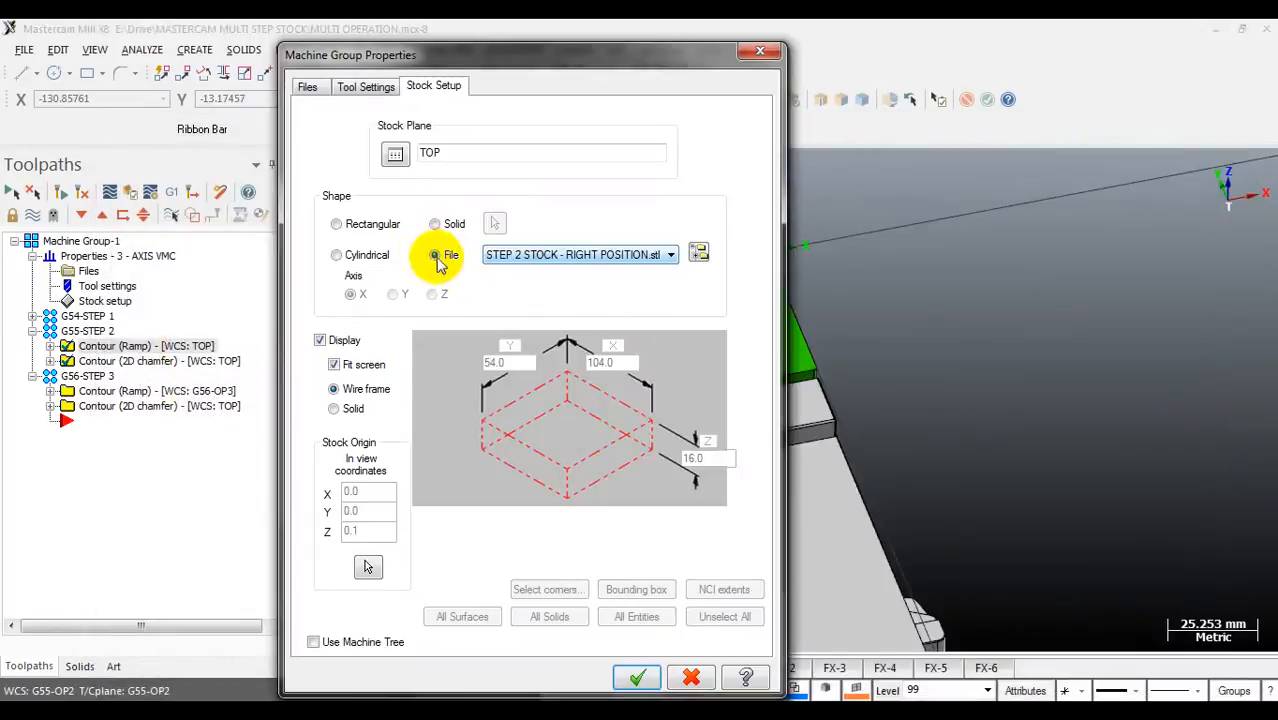
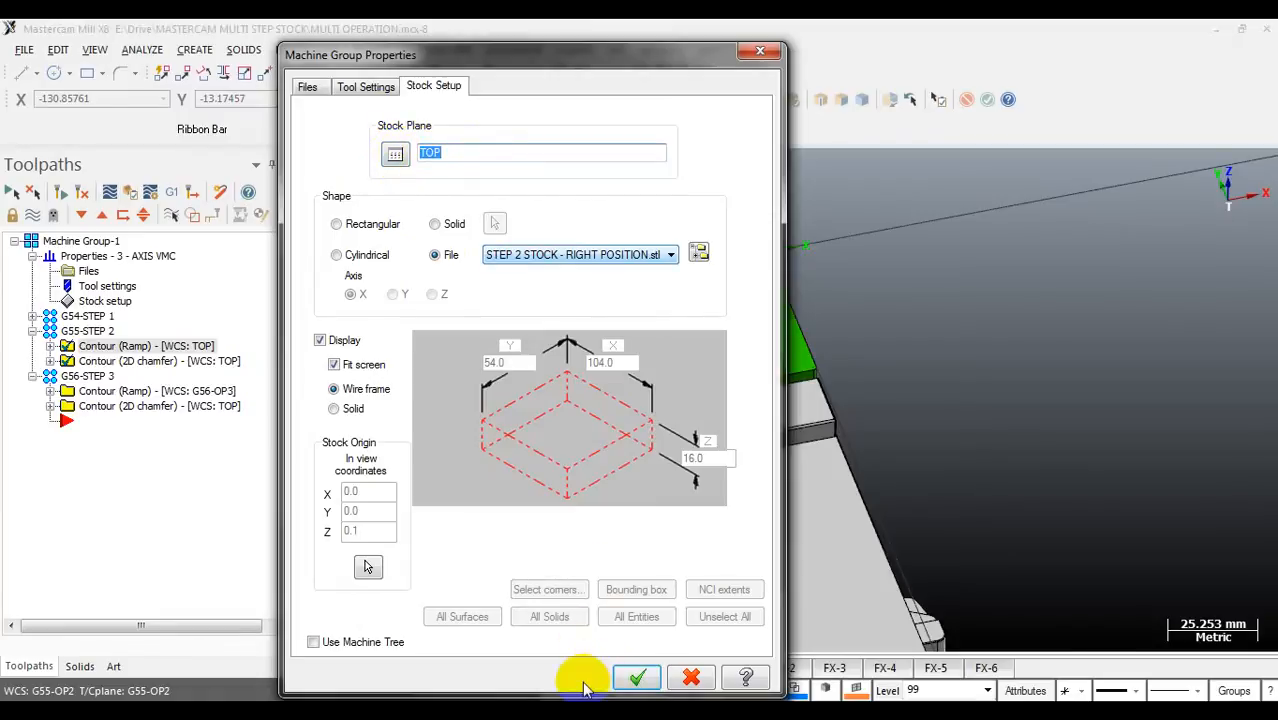
left_click(635, 677)
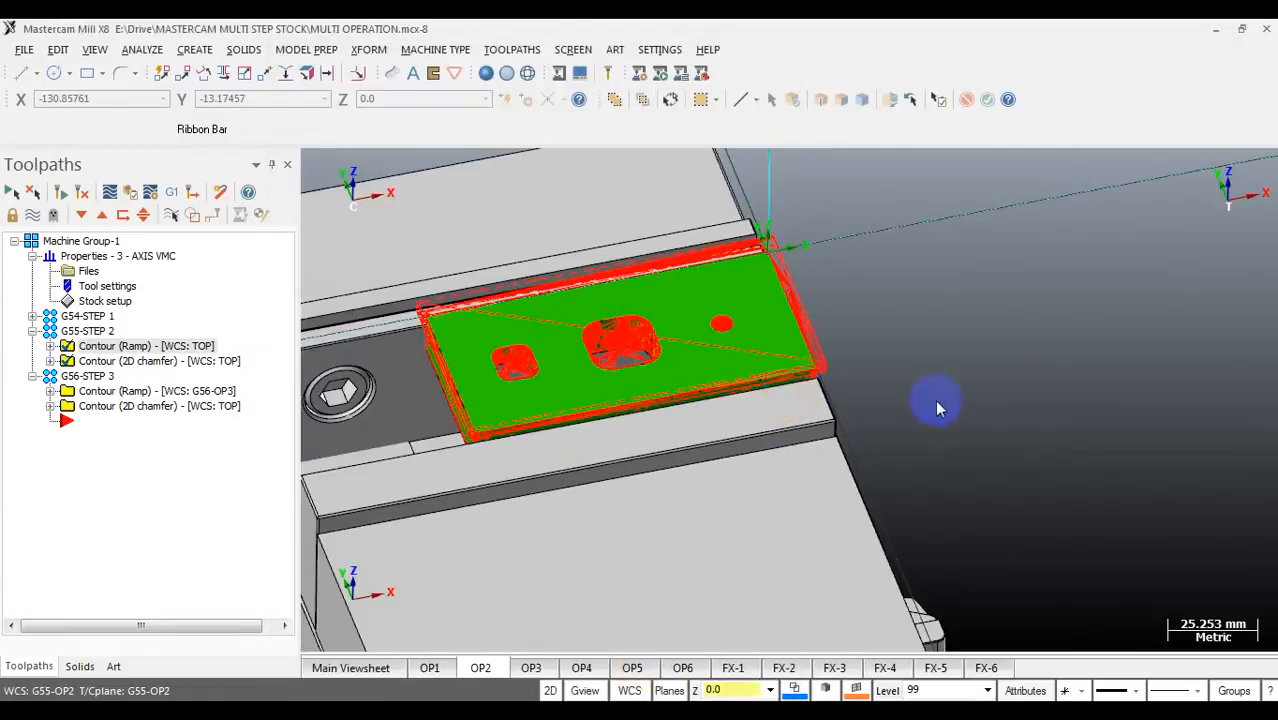
Step: Examine how the red STL stock outline fits around the part in the G55 vise
scroll(929, 383, "down", 5)
middle_click_drag(865, 383, 760, 373)
scroll(731, 375, "up", 5)
scroll(689, 380, "up", 1)
scroll(689, 380, "up", 1)
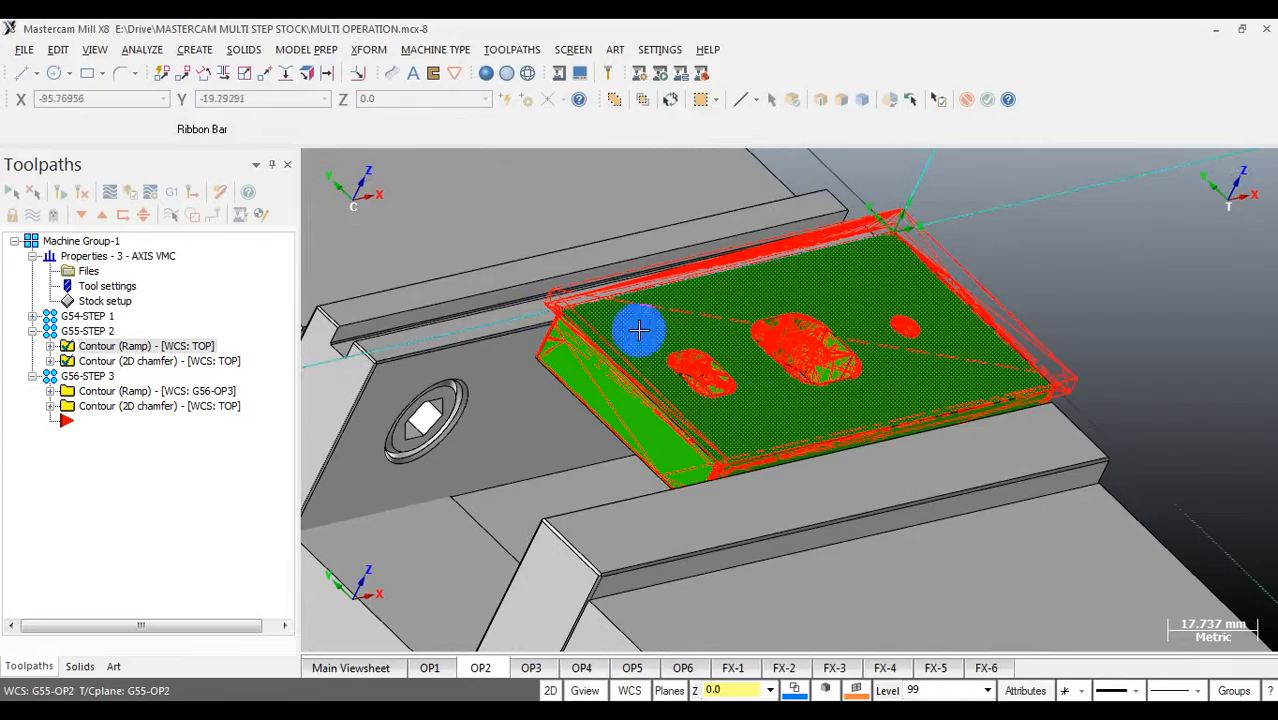
middle_click_drag(707, 333, 623, 330)
scroll(624, 331, "down", 3)
scroll(848, 358, "up", 4)
mouse_move(794, 373)
middle_mouse_down()
mouse_move(785, 346)
mouse_move(824, 334)
mouse_move(780, 352)
middle_mouse_up()
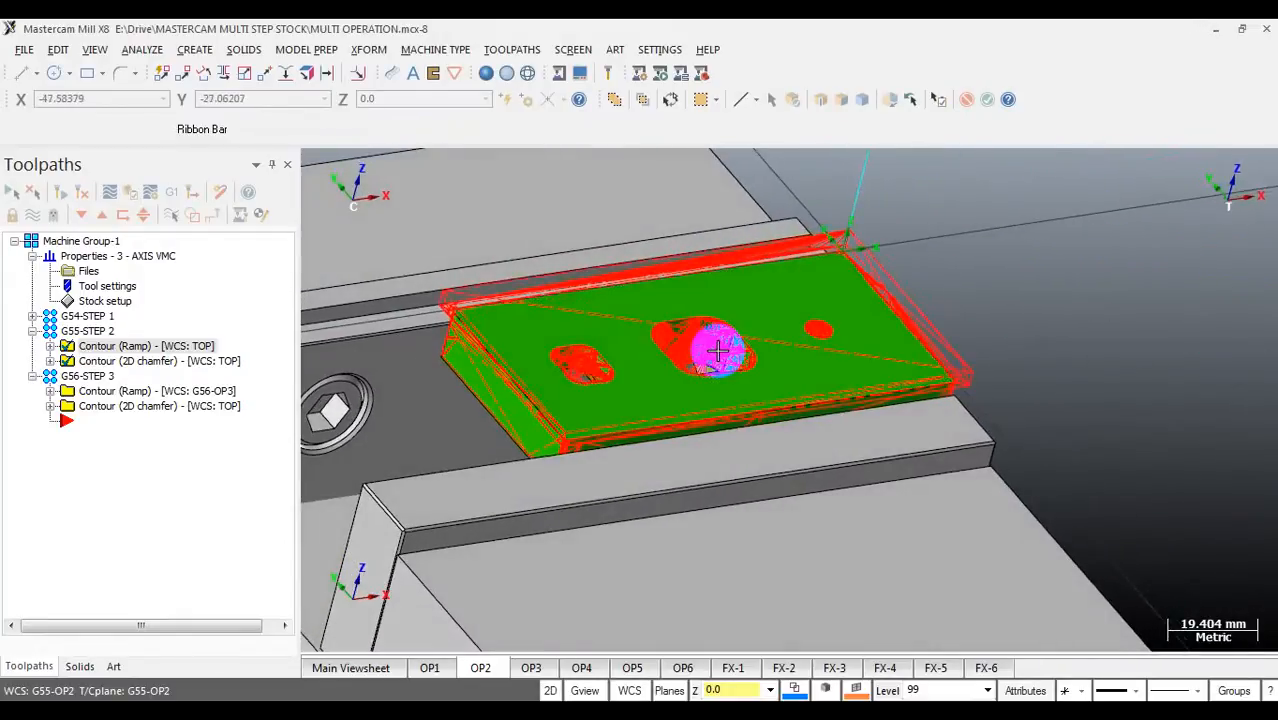
scroll(716, 351, "down", 4)
scroll(714, 350, "down", 5)
scroll(708, 358, "up", 4)
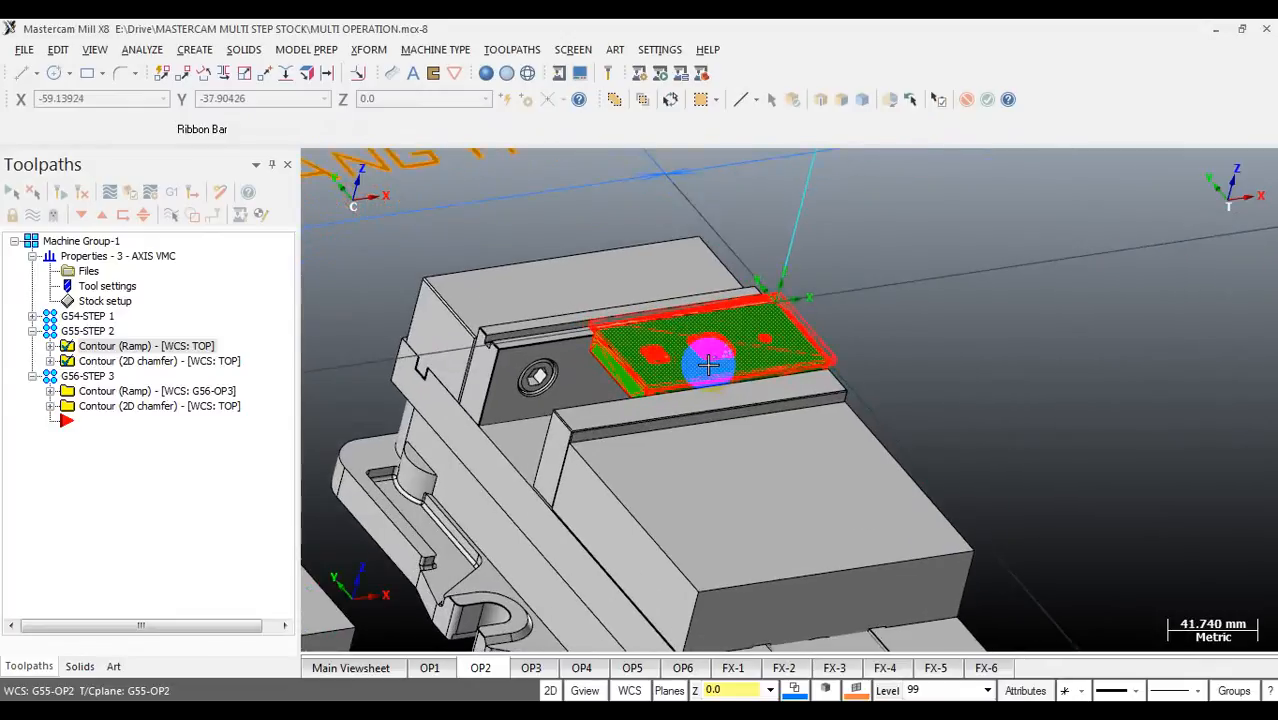
scroll(842, 282, "down", 7)
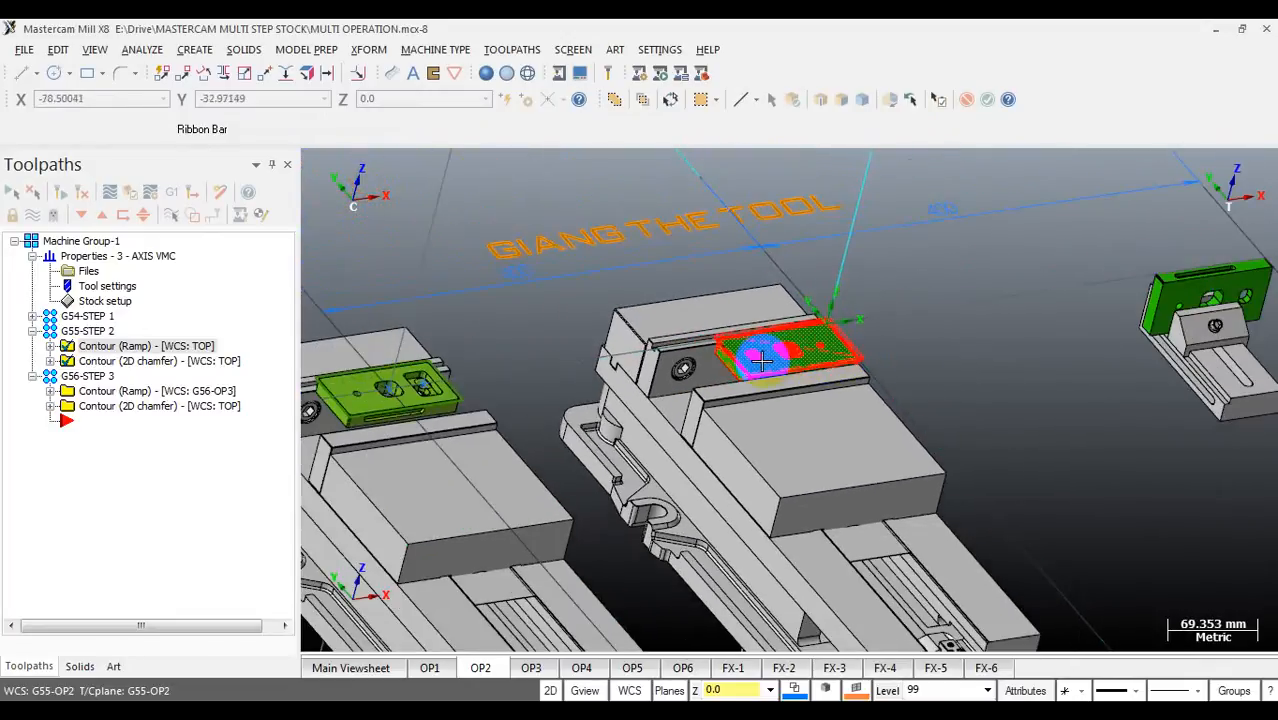
scroll(760, 360, "up", 6)
scroll(760, 360, "up", 1)
scroll(941, 337, "down", 5)
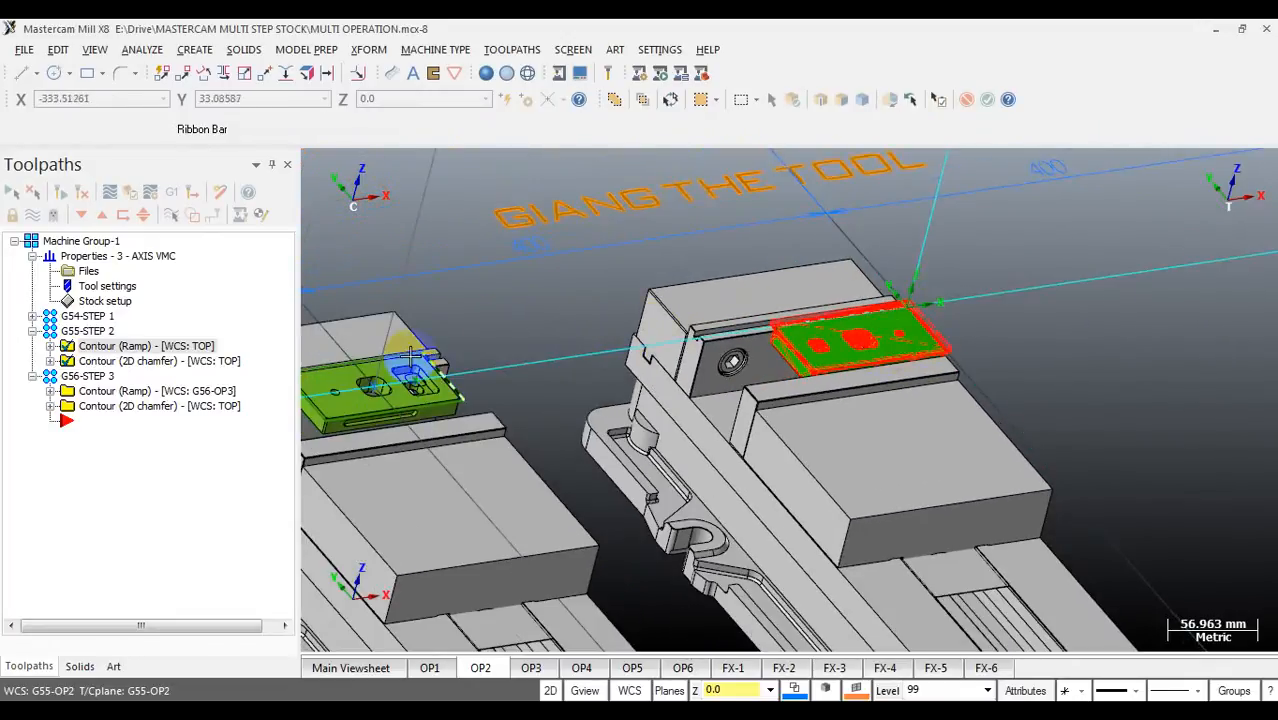
Step: Select the G55-STEP 2 operations and start verifying them in Mastercam Simulator
left_click(83, 336)
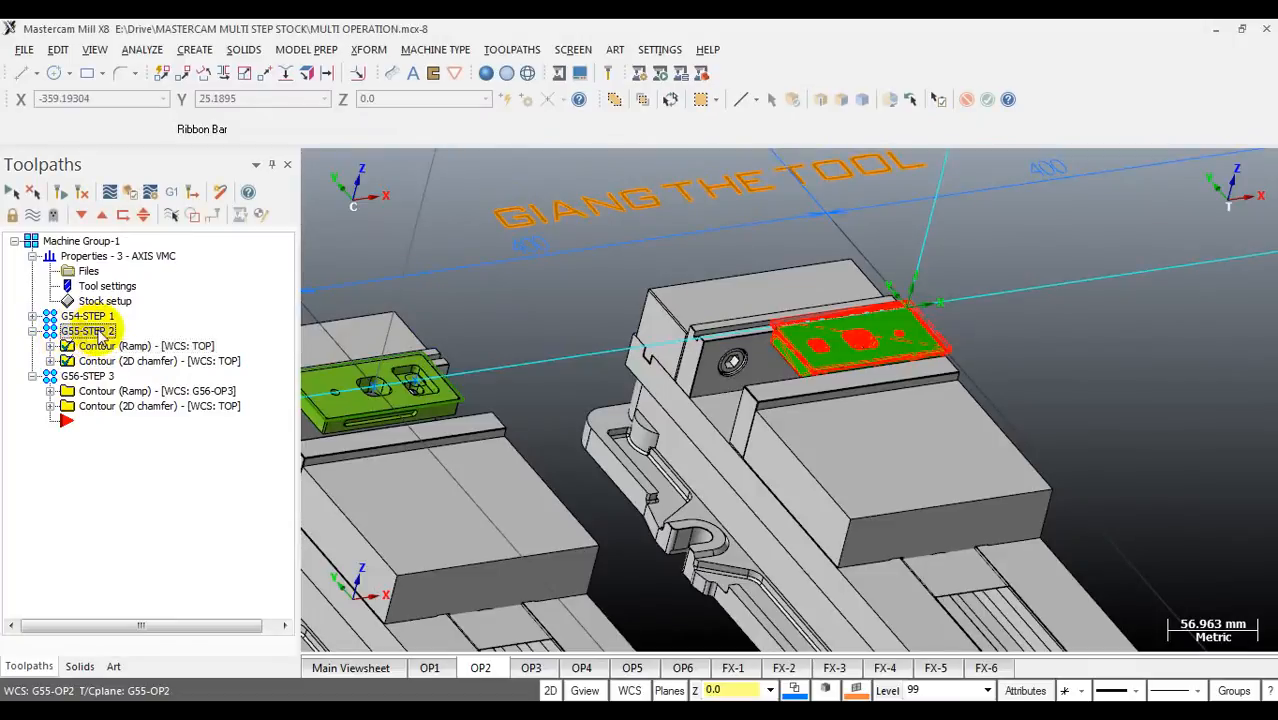
scroll(397, 328, "down", 2)
scroll(970, 371, "up", 4)
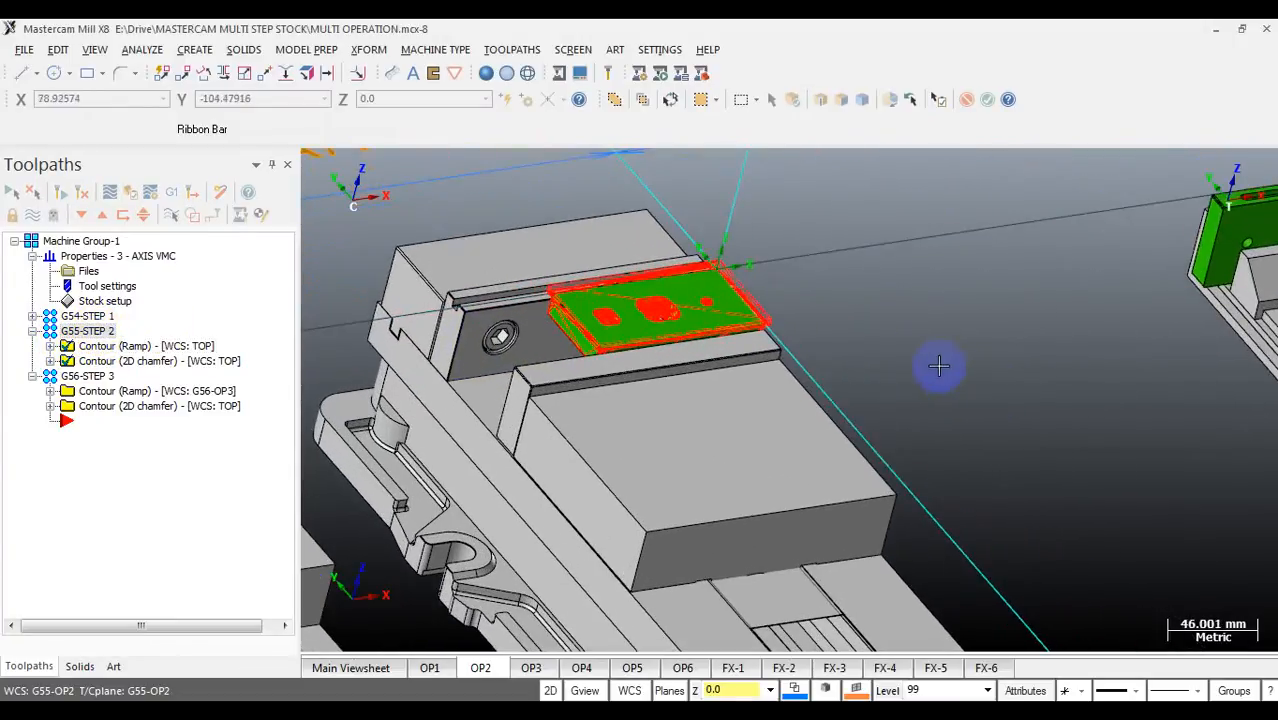
scroll(657, 320, "up", 2)
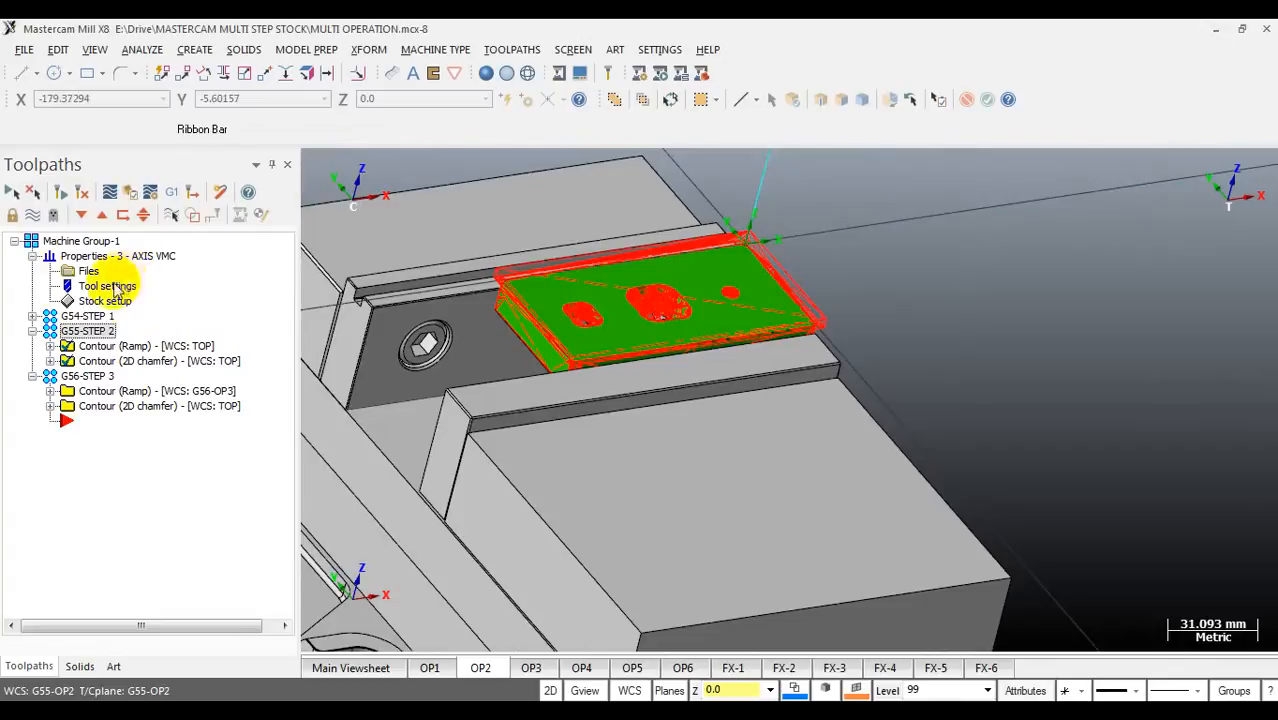
left_click(88, 331)
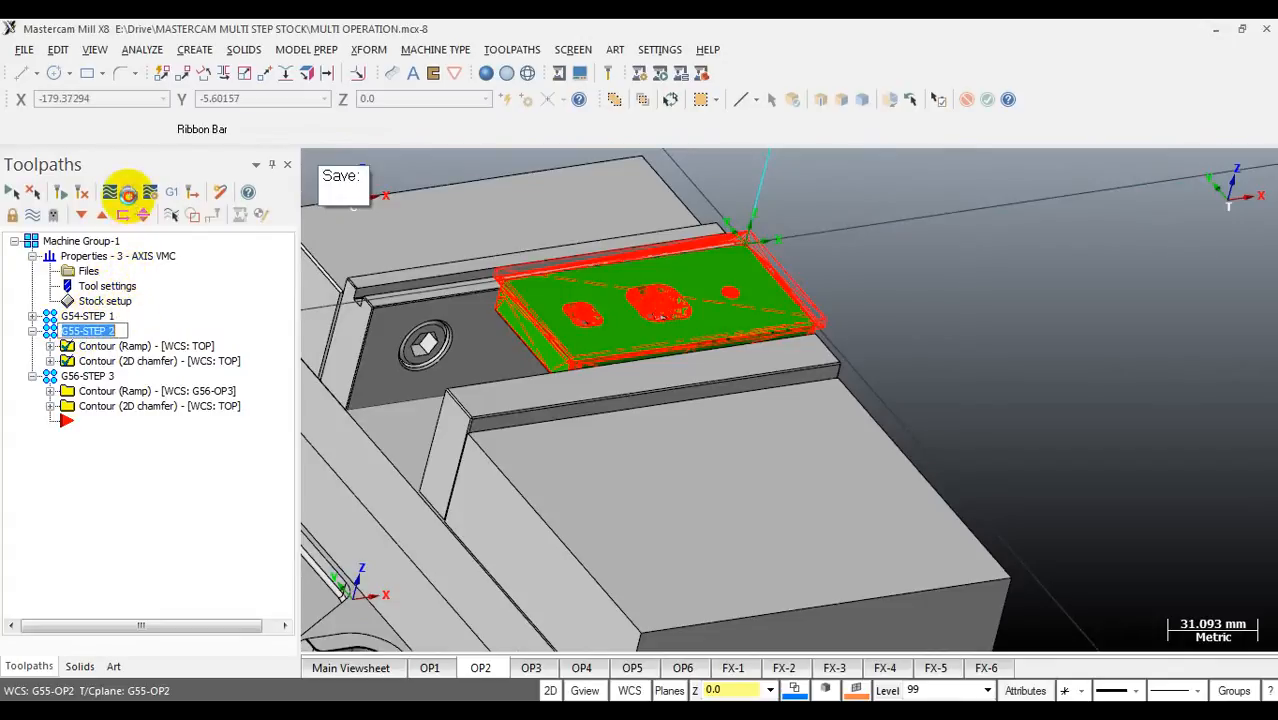
left_click(128, 214)
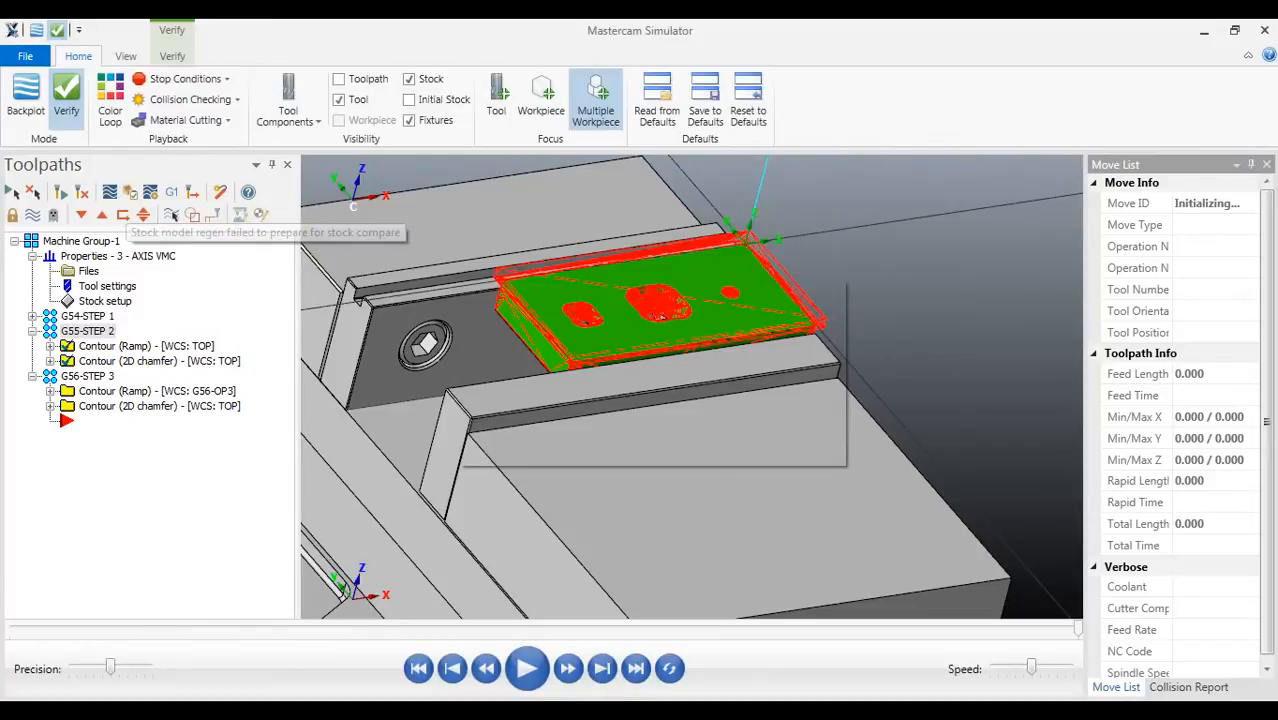
Step: Inspect the loaded stock in the simulation and turn on the workpiece display
scroll(508, 484, "down", 3)
scroll(430, 405, "up", 3)
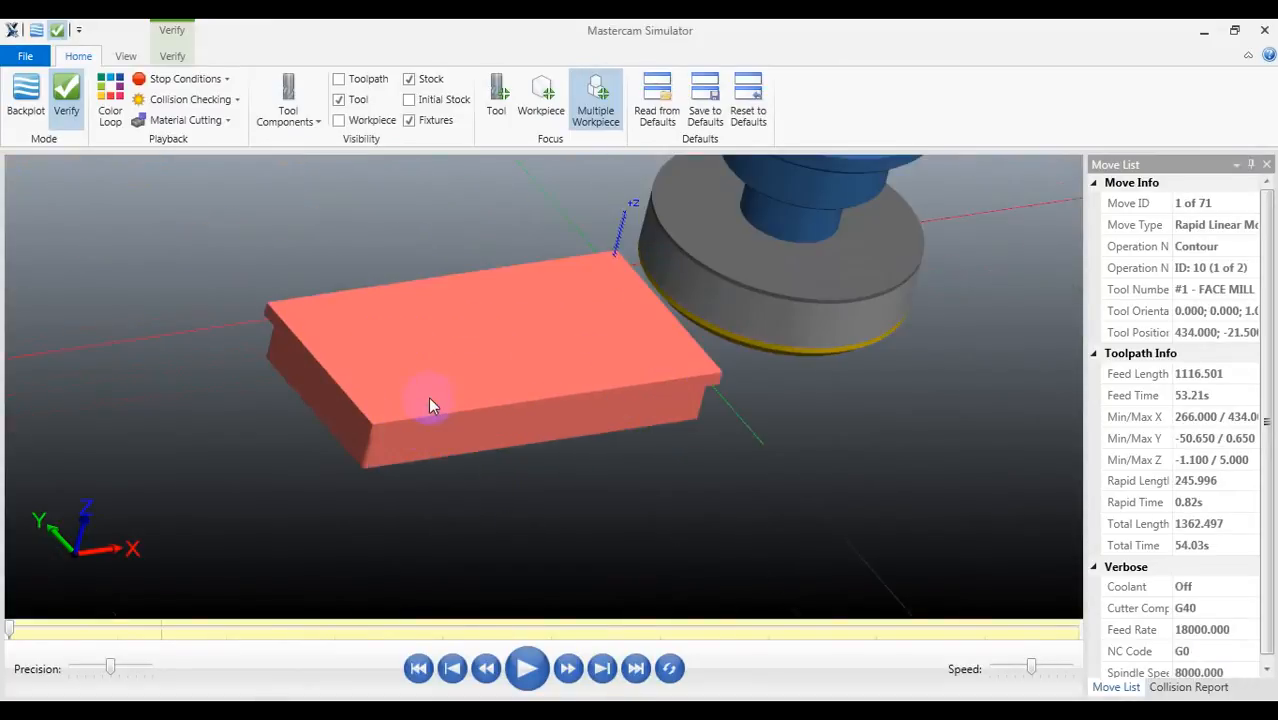
scroll(428, 495, "down", 4)
scroll(439, 461, "up", 3)
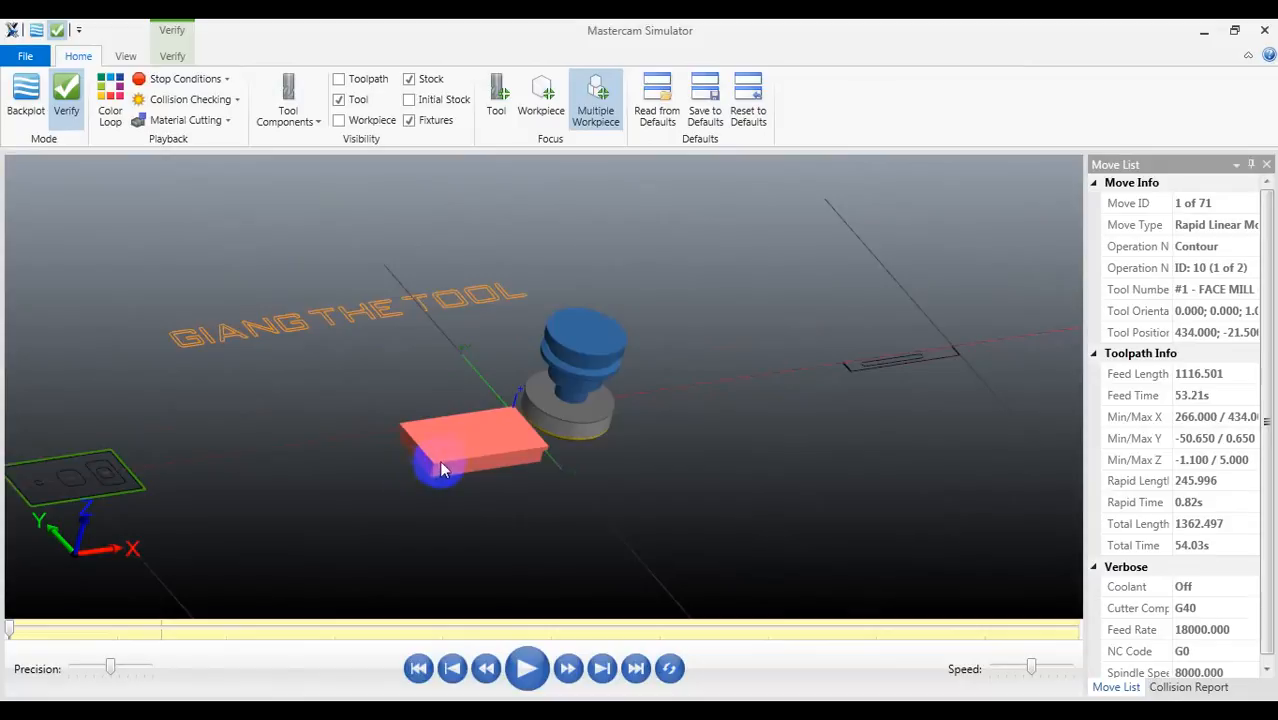
mouse_move(451, 453)
left_mouse_down()
mouse_move(465, 388)
mouse_move(474, 456)
left_mouse_up()
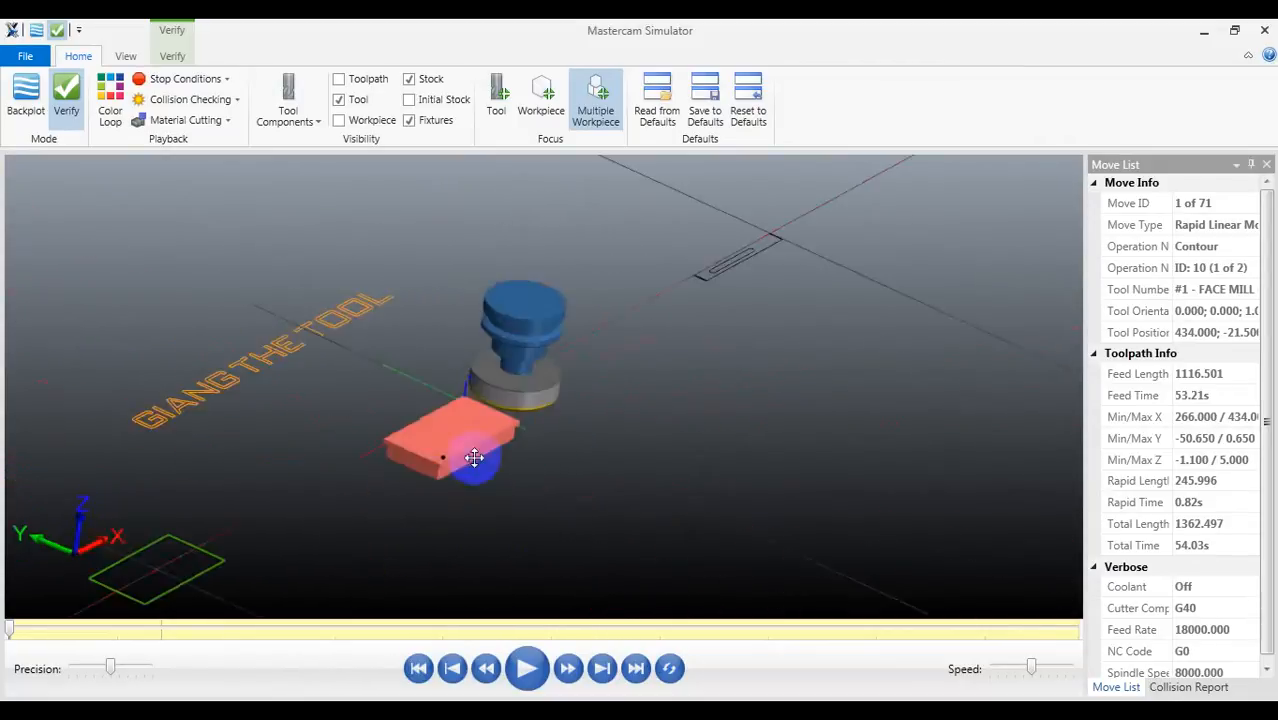
scroll(461, 455, "up", 3)
scroll(463, 440, "up", 3)
left_click(386, 122)
Step: Examine the stock's position in the G55 vise relative to the cutter and the neighbouring setups
scroll(529, 347, "down", 4)
scroll(471, 418, "down", 4)
left_click_drag(517, 396, 466, 412)
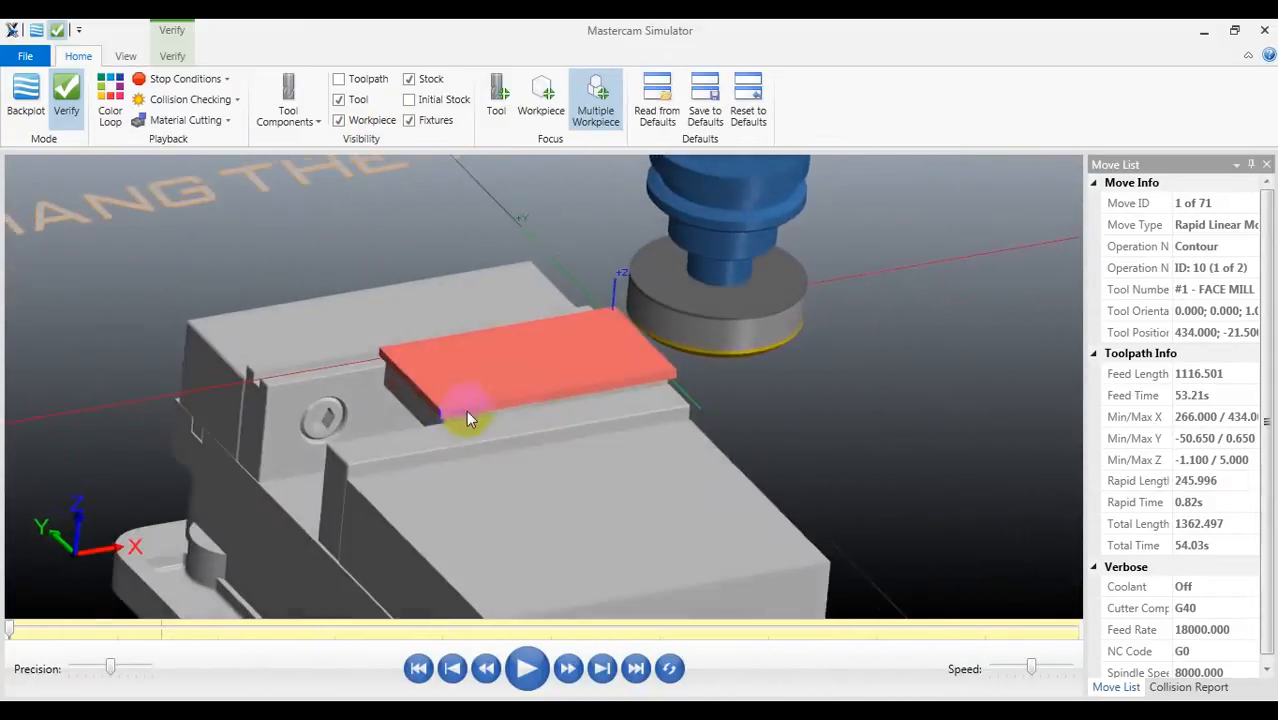
scroll(506, 351, "down", 5)
scroll(480, 372, "up", 4)
scroll(482, 368, "down", 2)
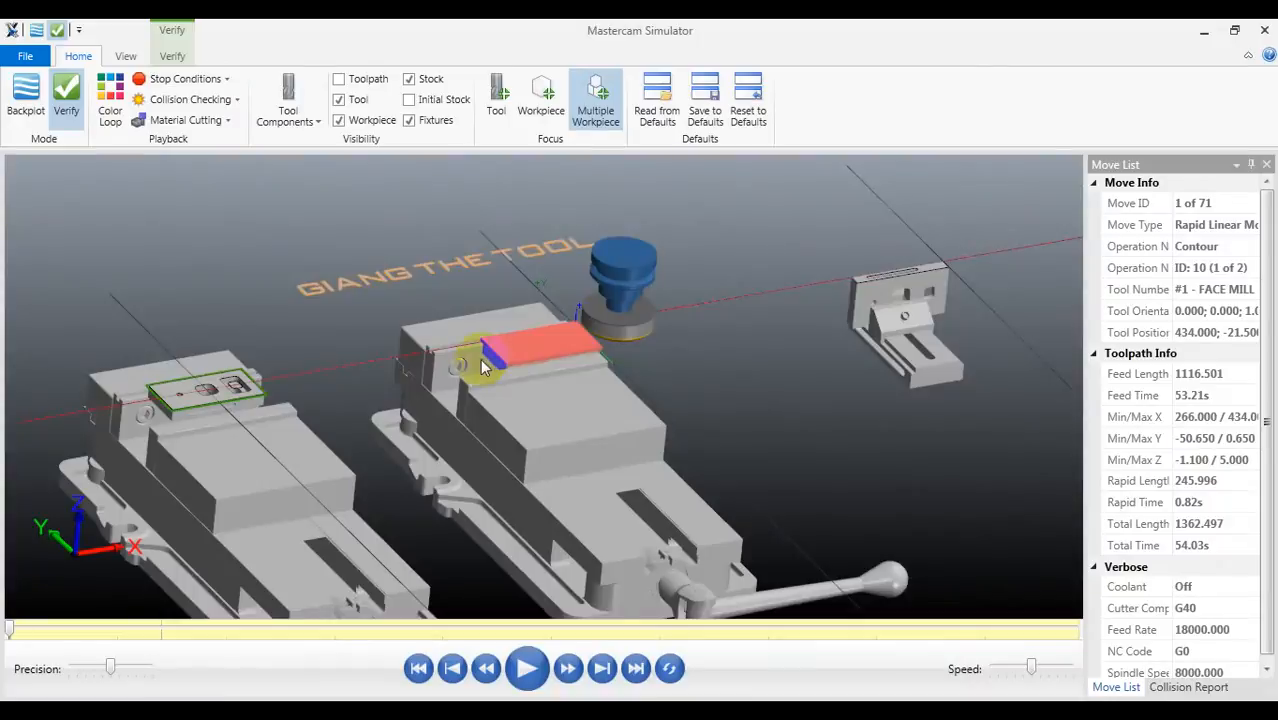
Step: Inspect the red stock in the G55 vise and switch the workpiece display off, leaving the stock and tool shown
scroll(480, 368, "up", 4)
mouse_move(545, 354)
left_mouse_down()
mouse_move(633, 359)
mouse_move(516, 365)
mouse_move(528, 368)
left_mouse_up()
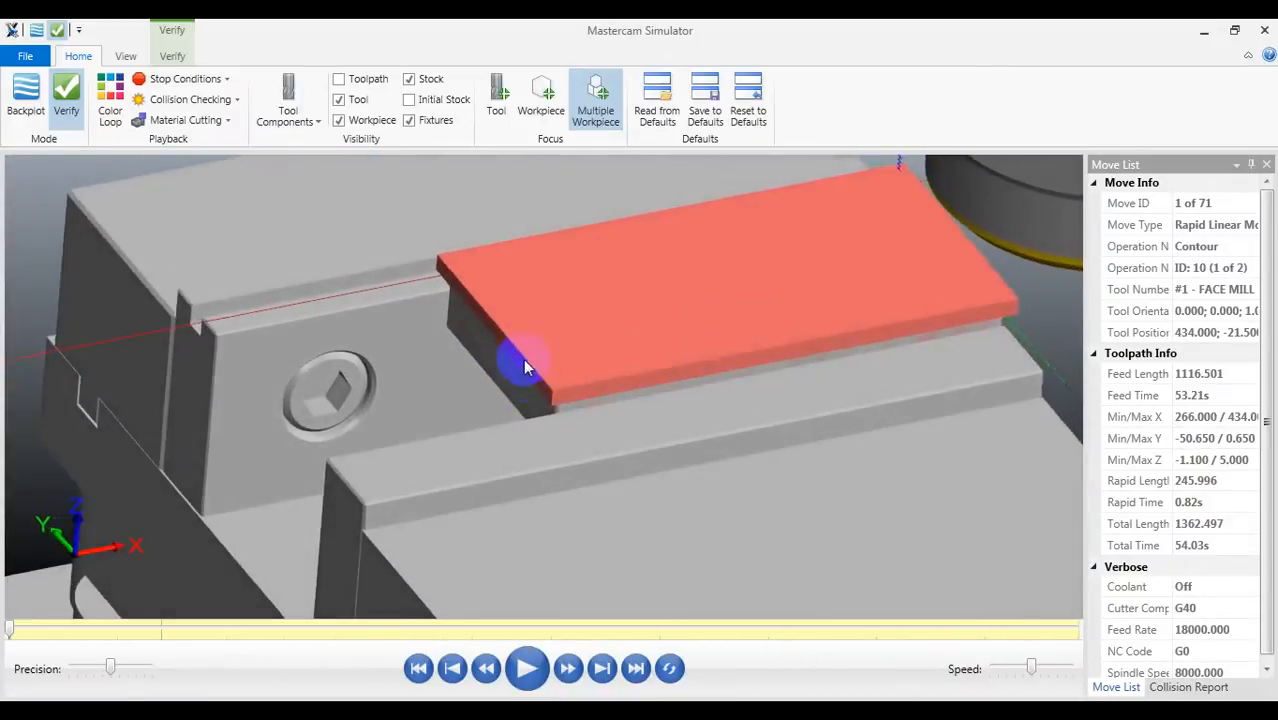
scroll(527, 361, "down", 2)
middle_click_drag(538, 353, 577, 345)
scroll(578, 342, "up", 3)
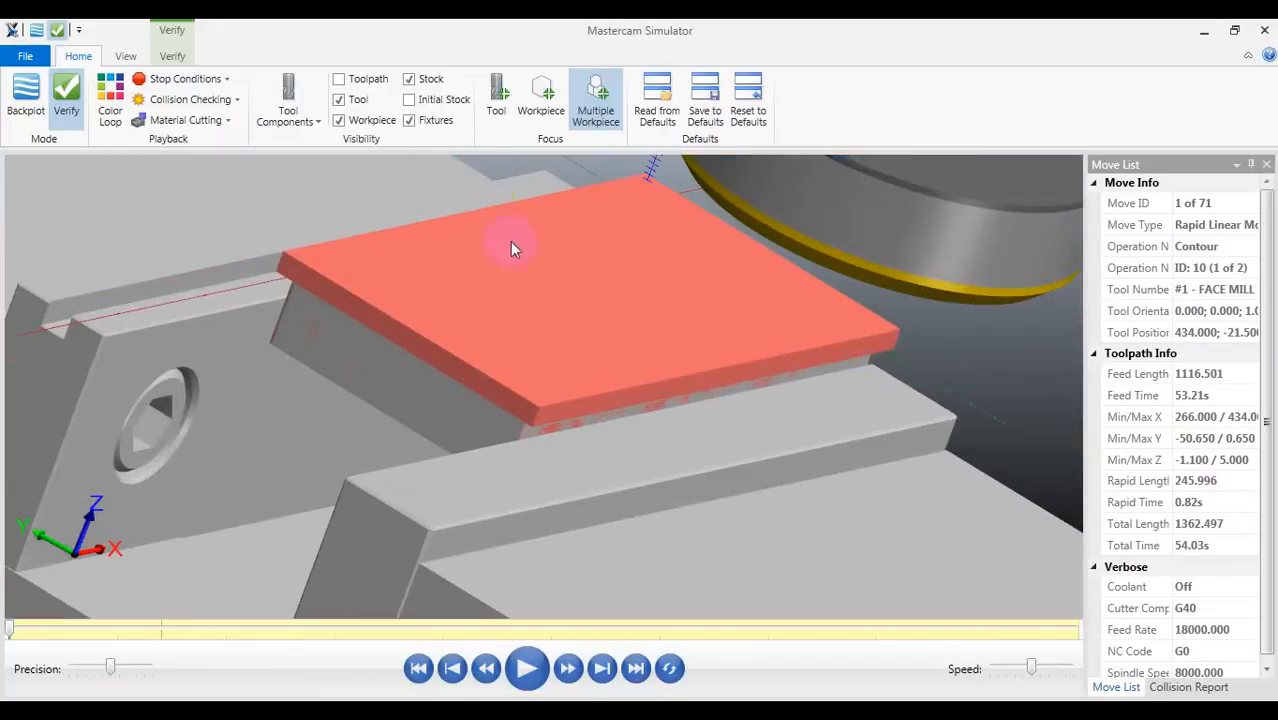
left_click(378, 122)
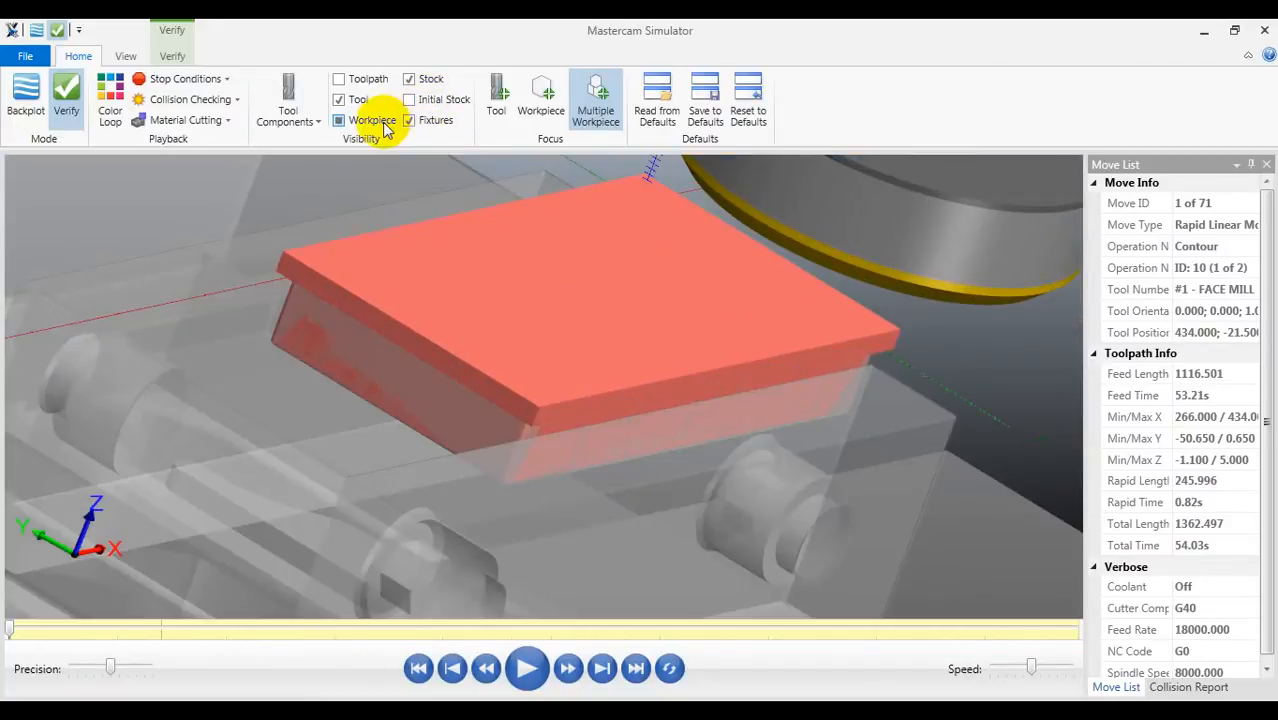
left_click(384, 127)
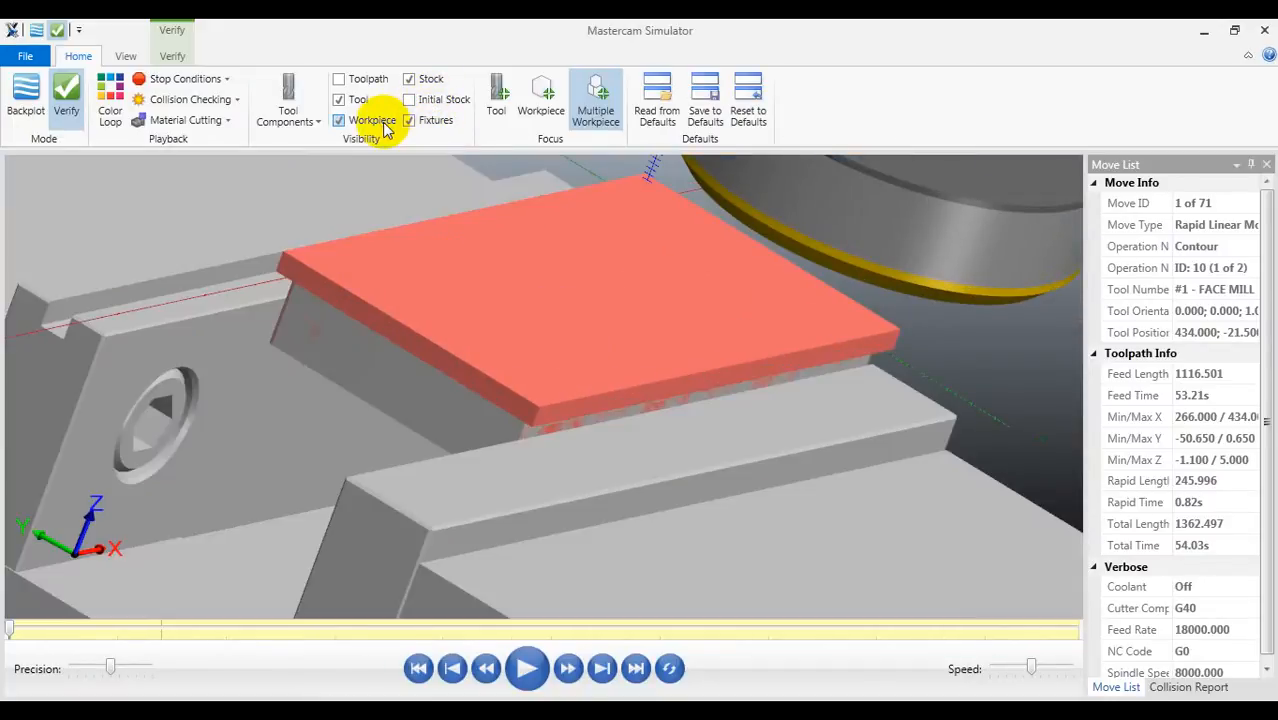
left_click(385, 128)
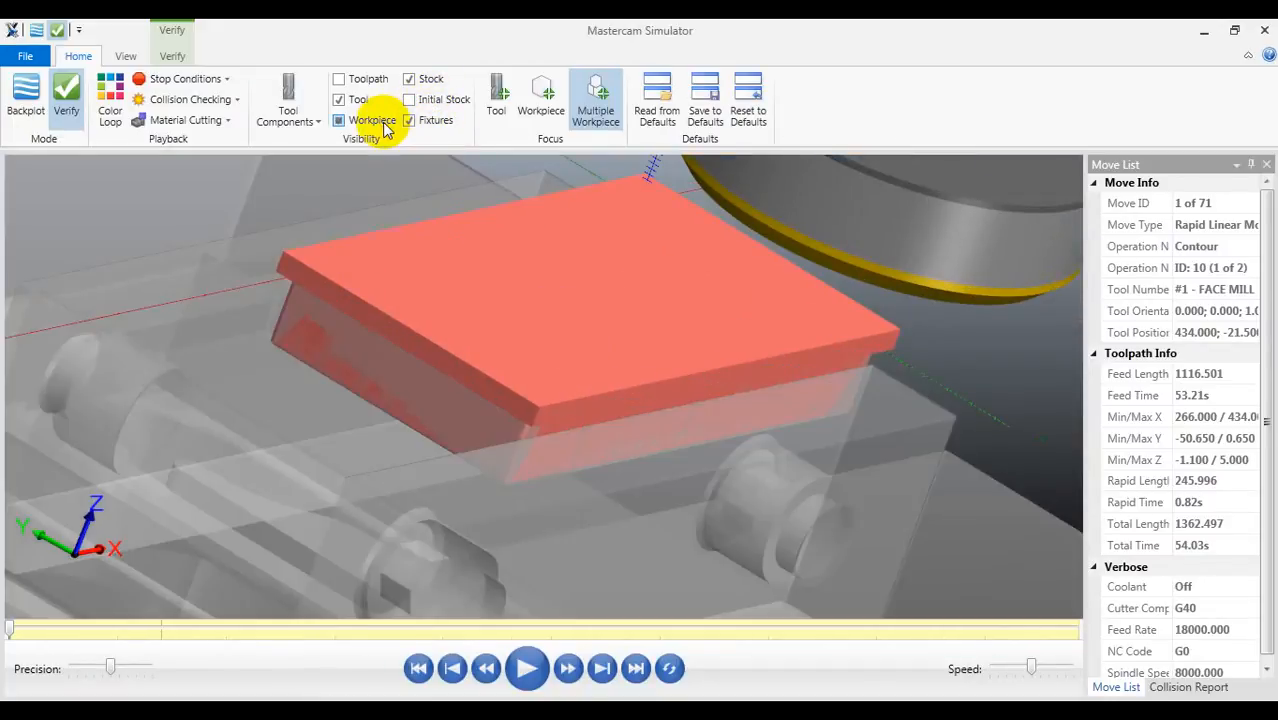
left_click(385, 128)
Step: Step the simulation through the face mill contour operation and into the chamfer contour operation
scroll(441, 430, "down", 4)
middle_click_drag(486, 432, 464, 421)
key("s")
key("s")
key("s")
key("s")
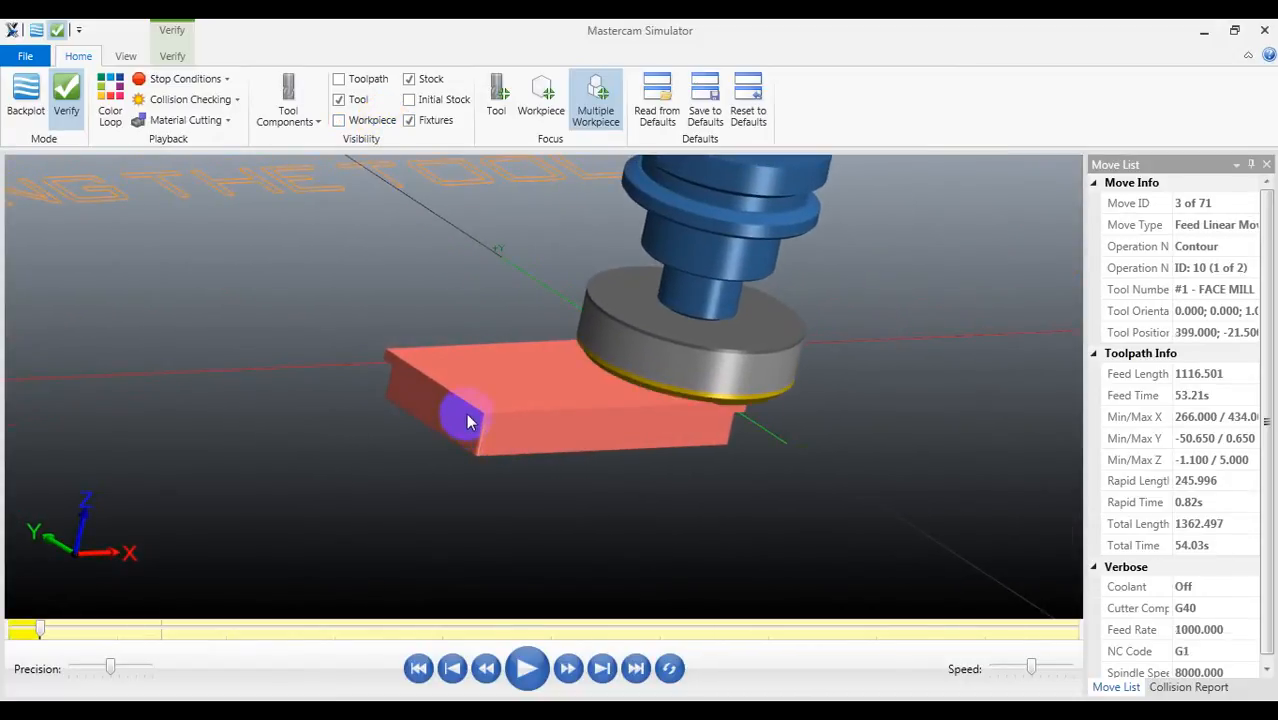
key("s")
key("s")
key("s")
key("s")
key("s")
key("s")
key("s")
key("s")
key("s")
key("s")
Step: Step through the remaining chamfer moves to the end of the G55 simulation
left_click_drag(562, 386, 554, 413)
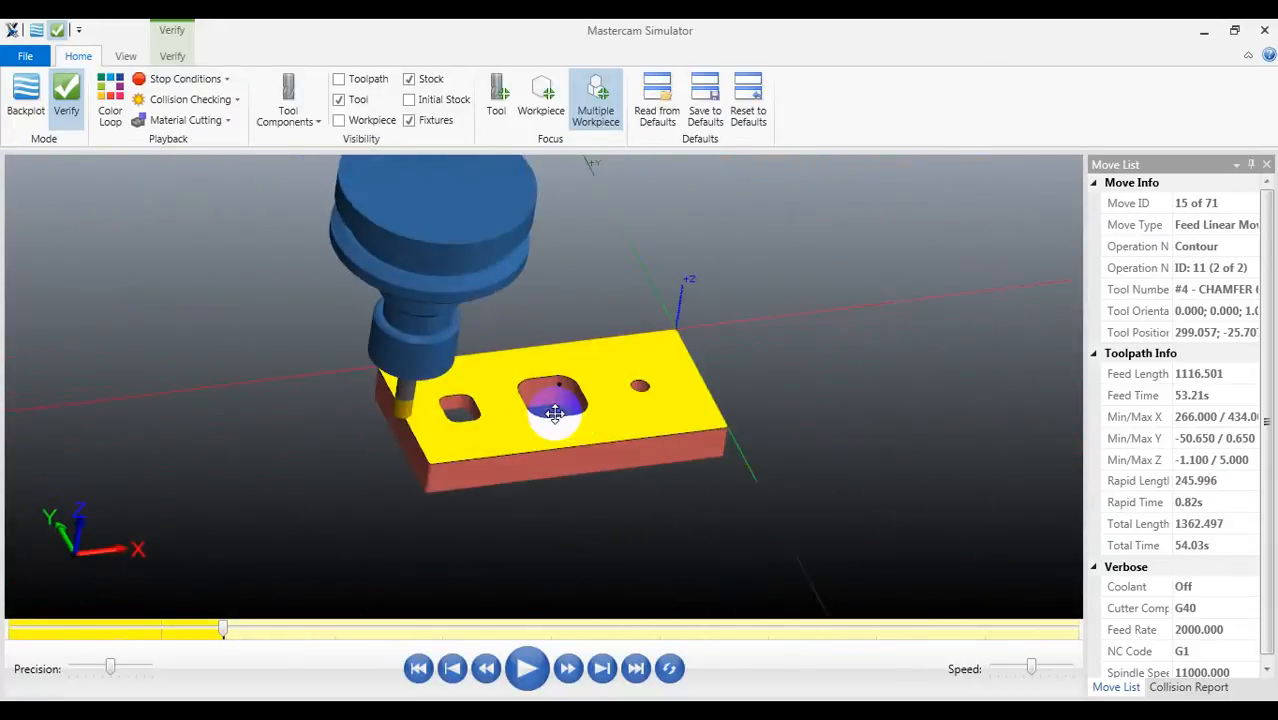
scroll(510, 412, "up", 3)
key("s")
key("s")
key("s")
key("s")
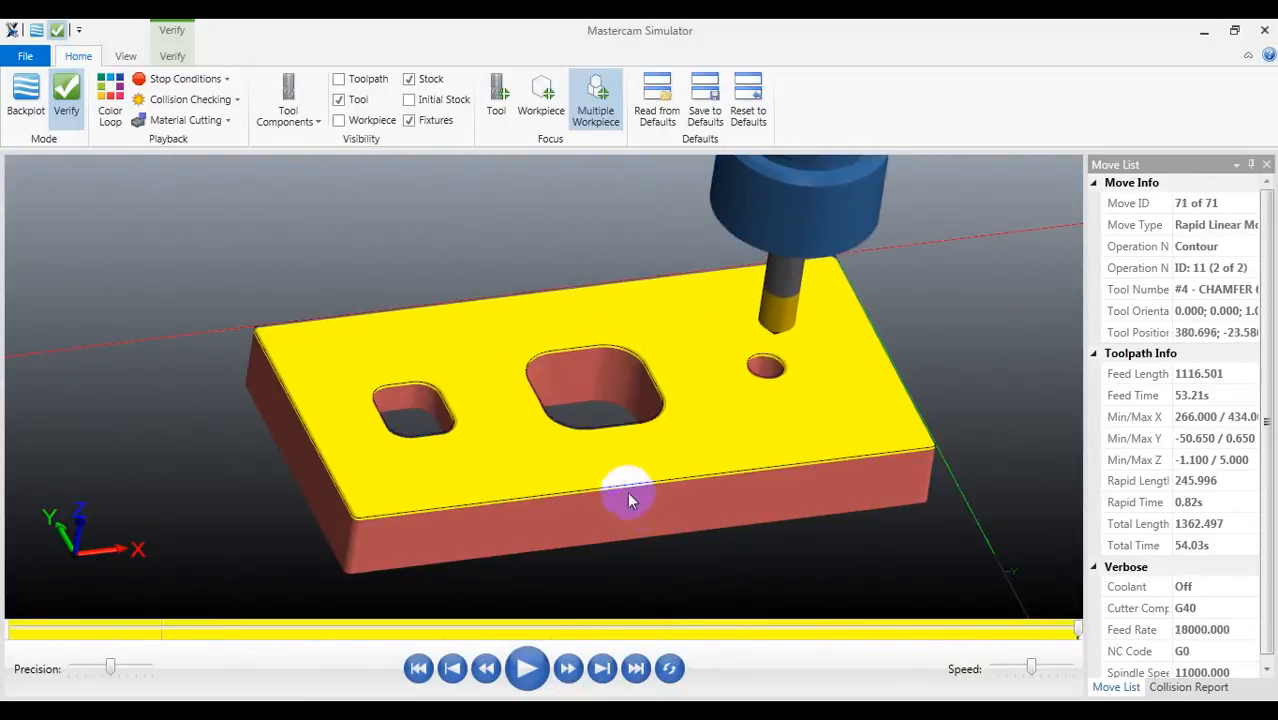
Step: Examine the machined top face, the chamfered edges and the three openings of the simulated stock
scroll(466, 350, "down", 6)
middle_click_drag(496, 379, 608, 323)
scroll(541, 340, "up", 5)
scroll(540, 340, "down", 3)
scroll(560, 320, "up", 4)
middle_click_drag(453, 360, 513, 420)
scroll(370, 393, "up", 3)
middle_click_drag(370, 393, 571, 365)
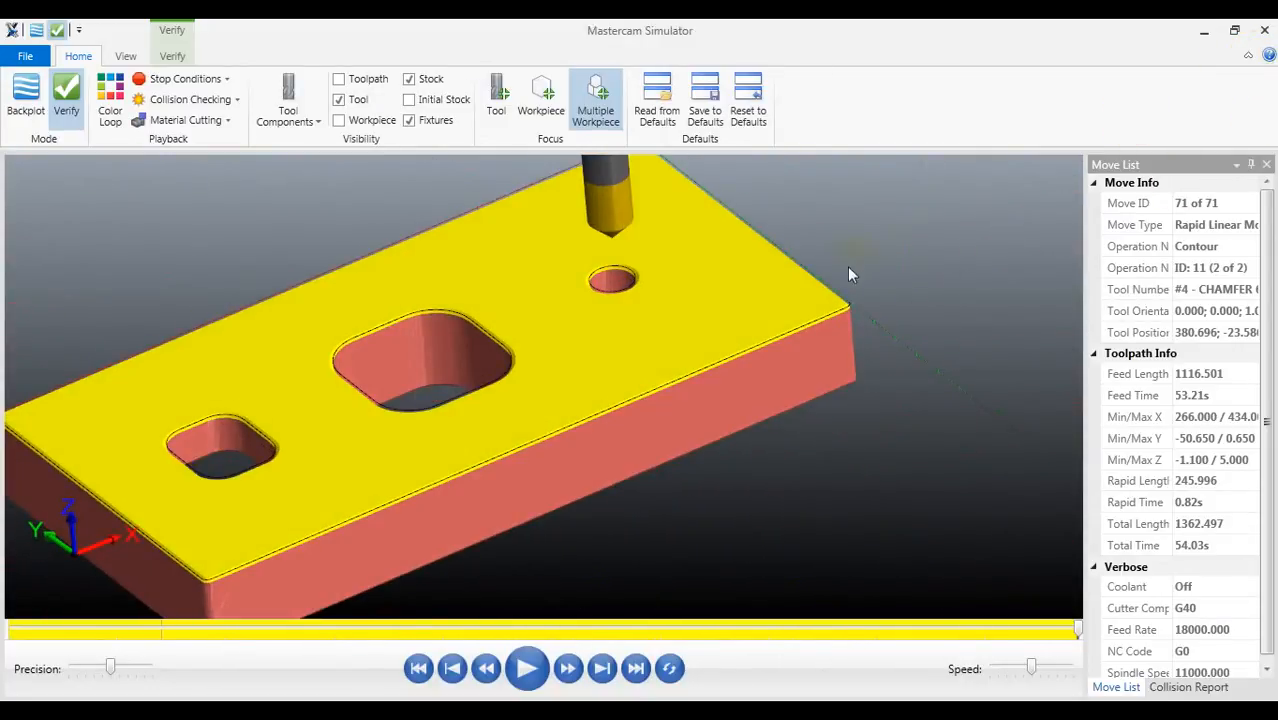
scroll(847, 274, "down", 5)
middle_click_drag(445, 317, 200, 357)
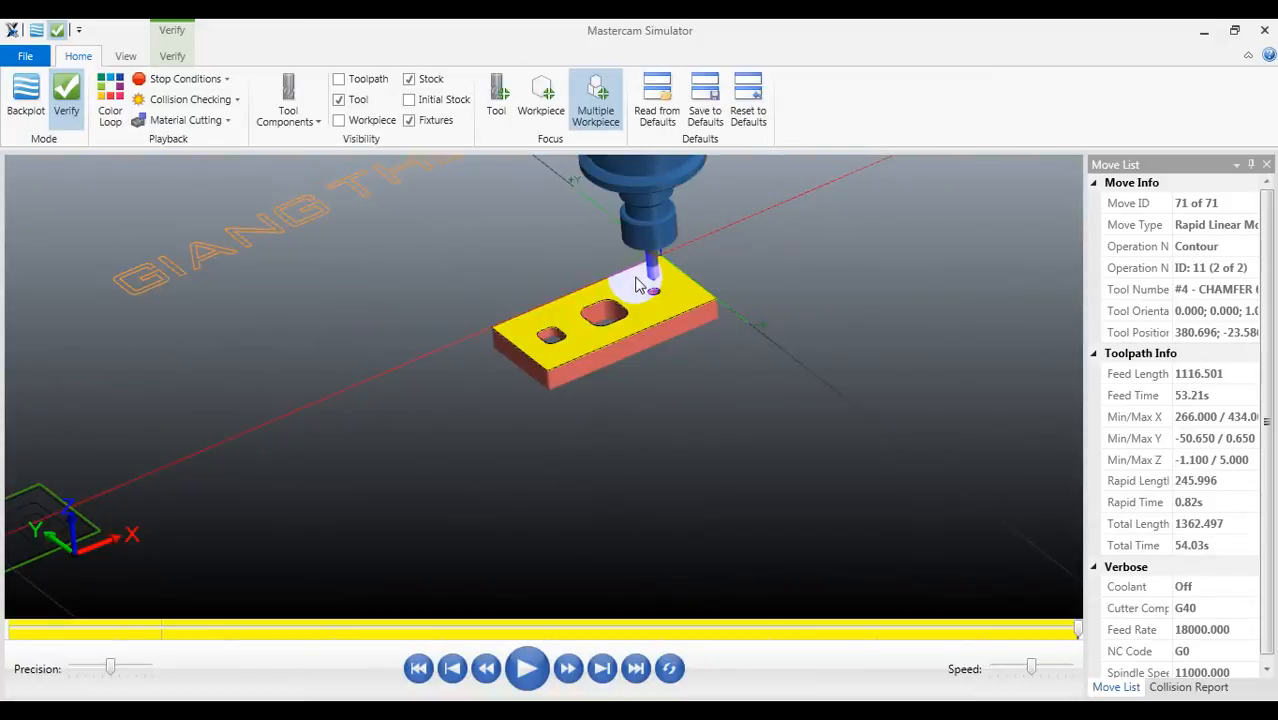
scroll(641, 281, "up", 3)
middle_click_drag(642, 277, 686, 334)
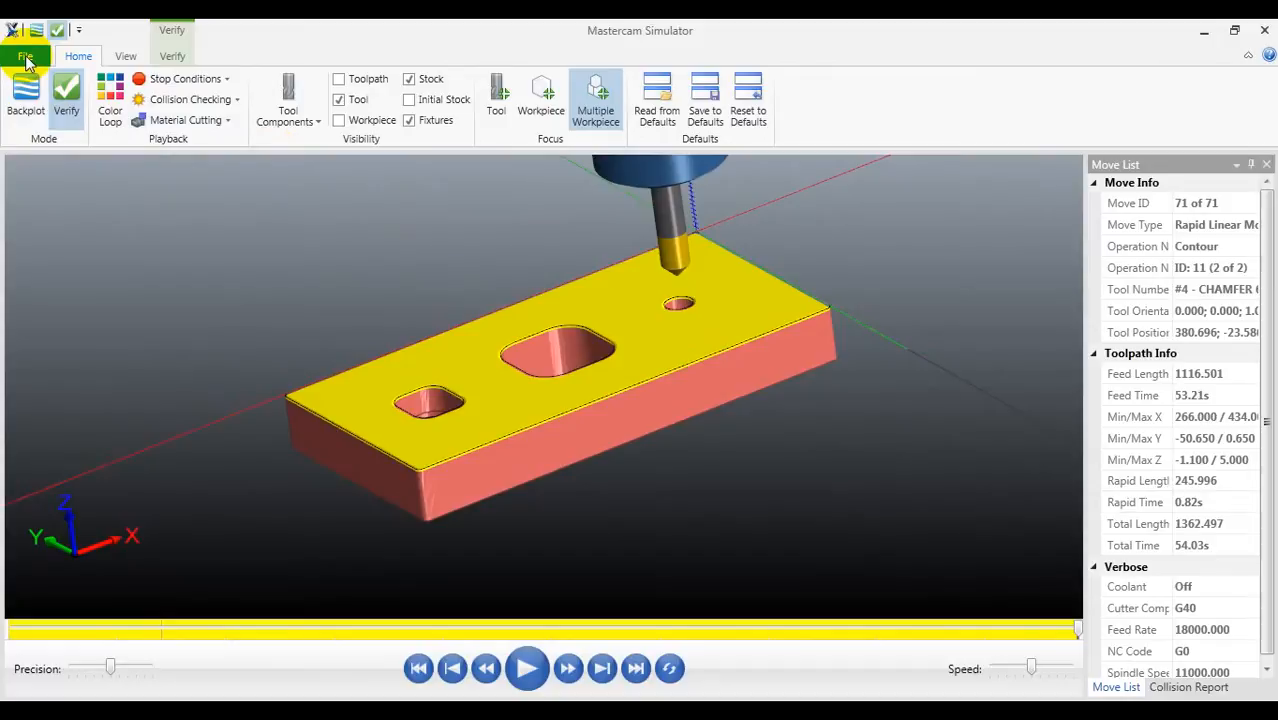
Step: Save the machined stock as an STL file named STEP 3 STOCK and close the simulator
left_click(26, 58)
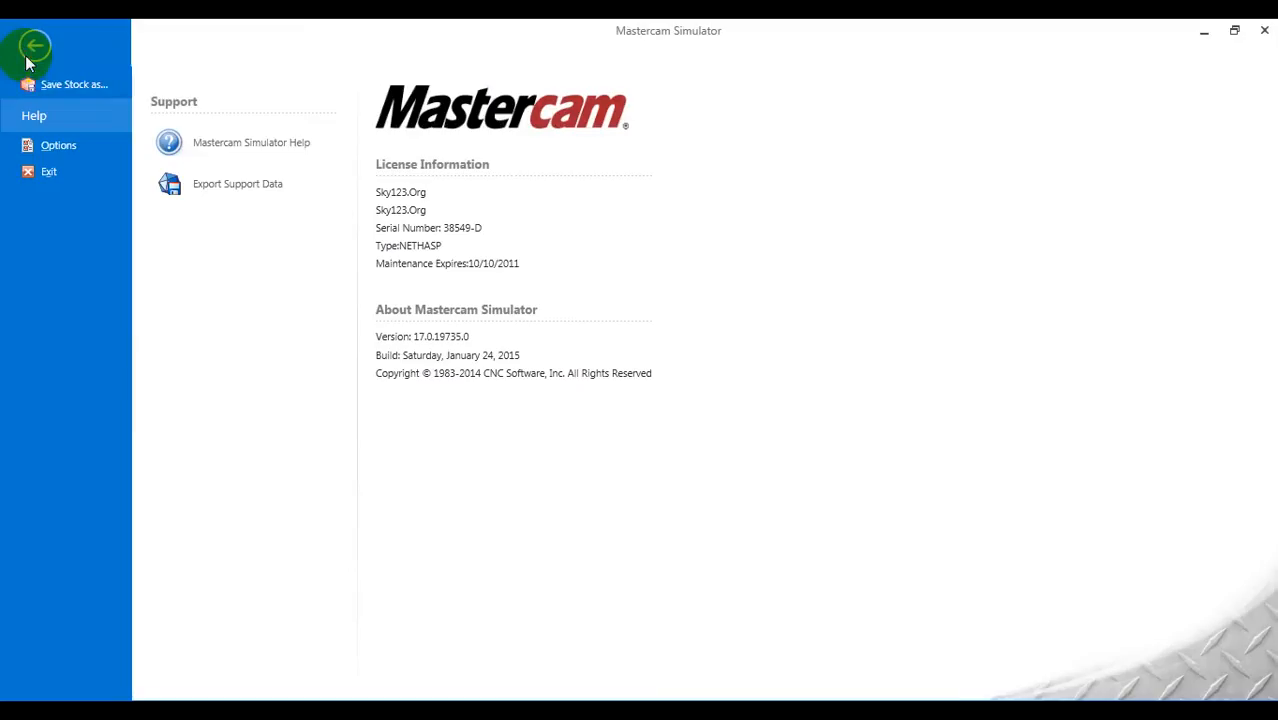
left_click(66, 86)
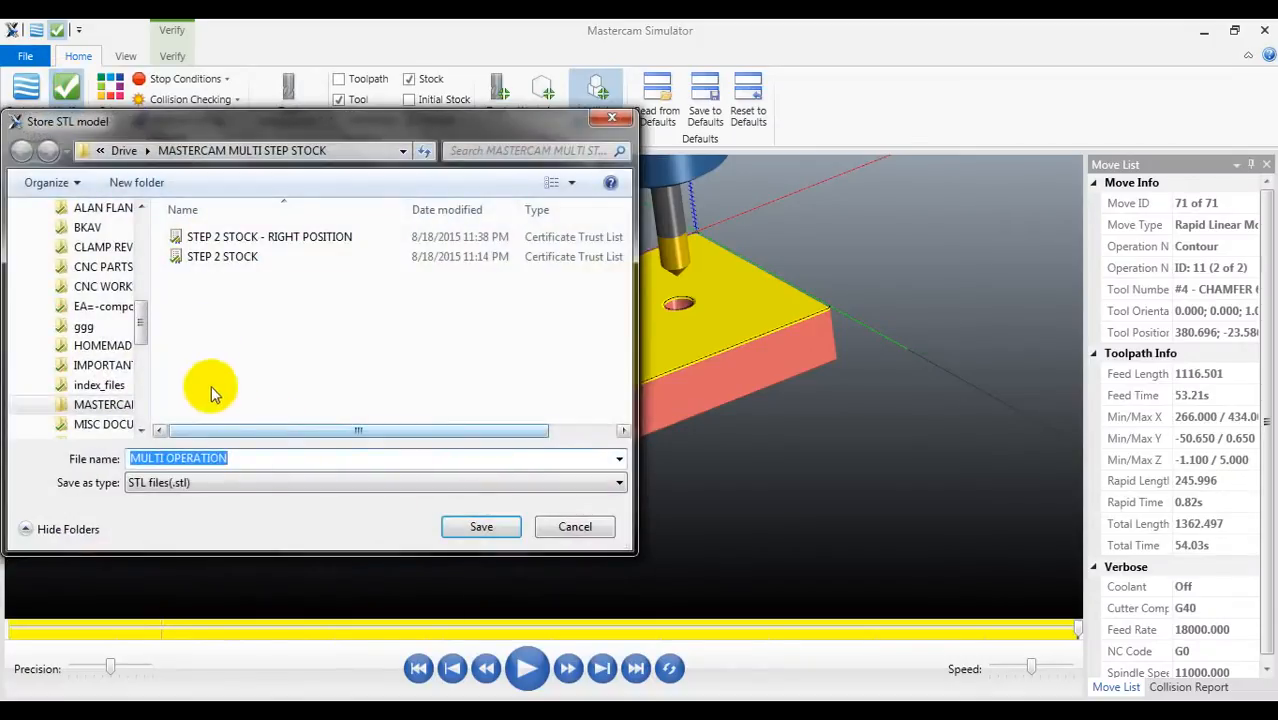
left_click(200, 256)
left_click(160, 455)
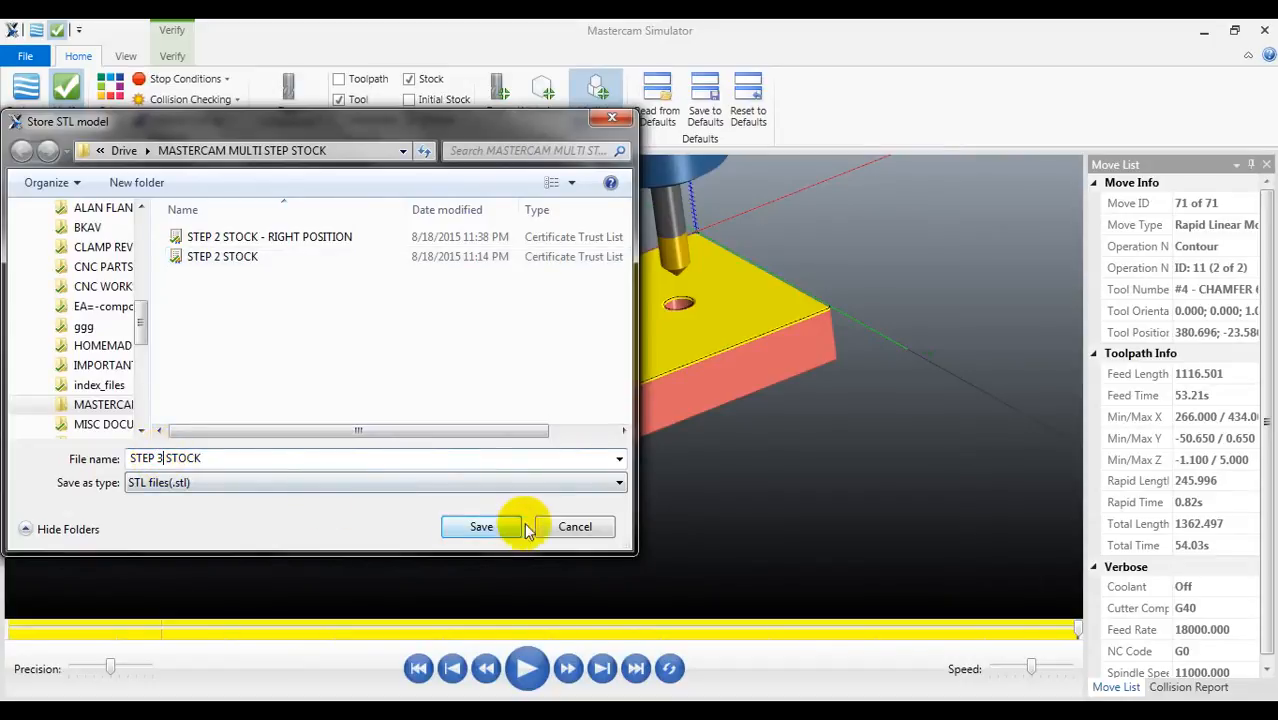
left_click(483, 527)
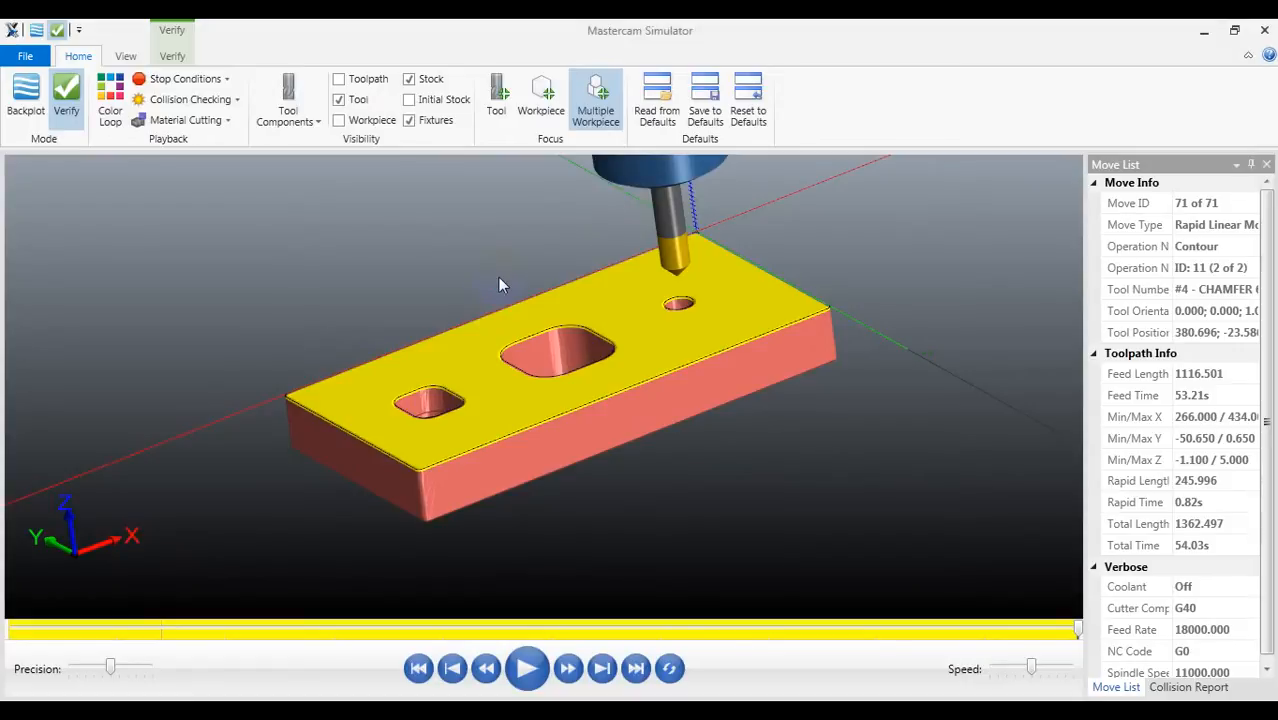
left_click(1264, 31)
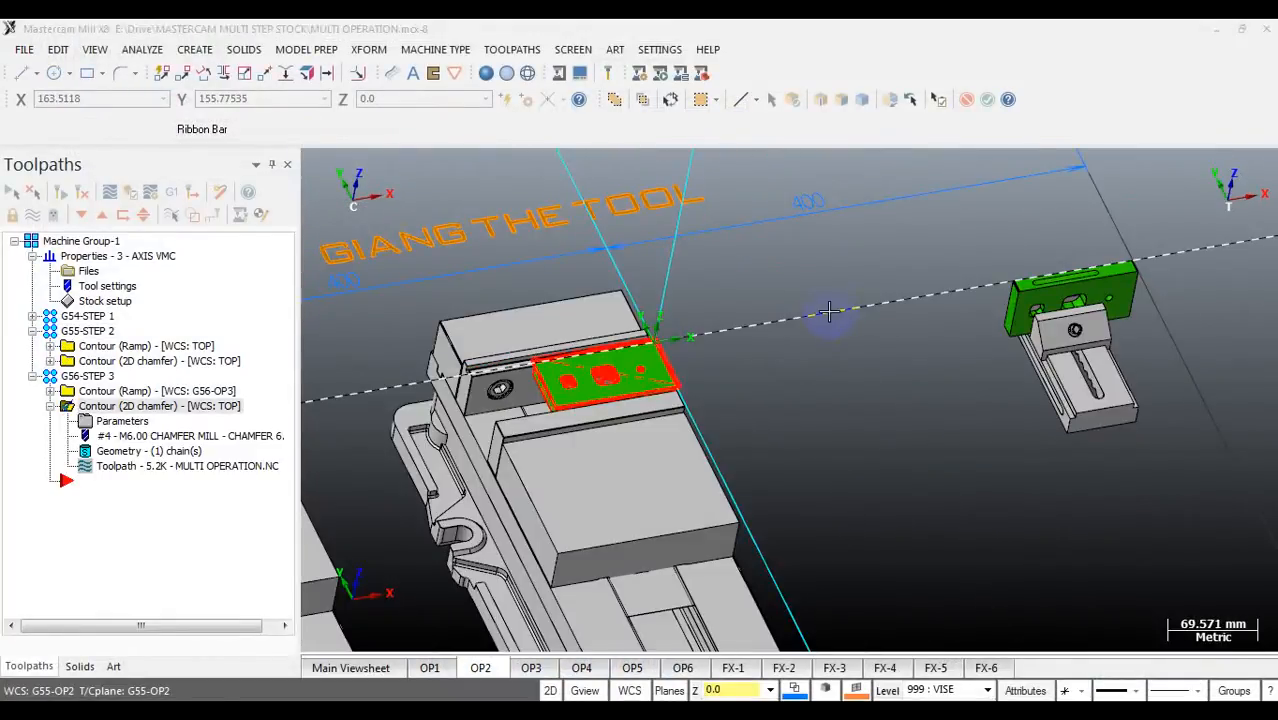
Step: Merge the STEP 3 STOCK STL file into the multi-operation drawing at its original location
scroll(850, 341, "down", 4)
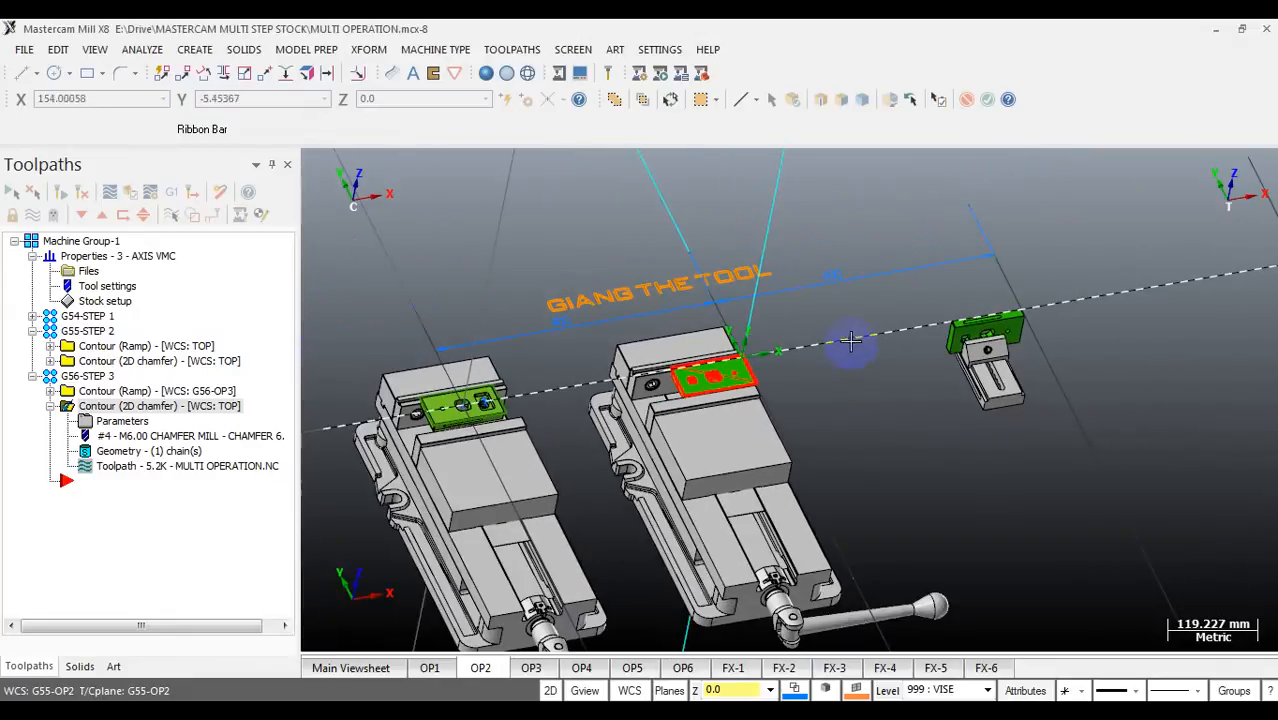
middle_click_drag(824, 300, 818, 293)
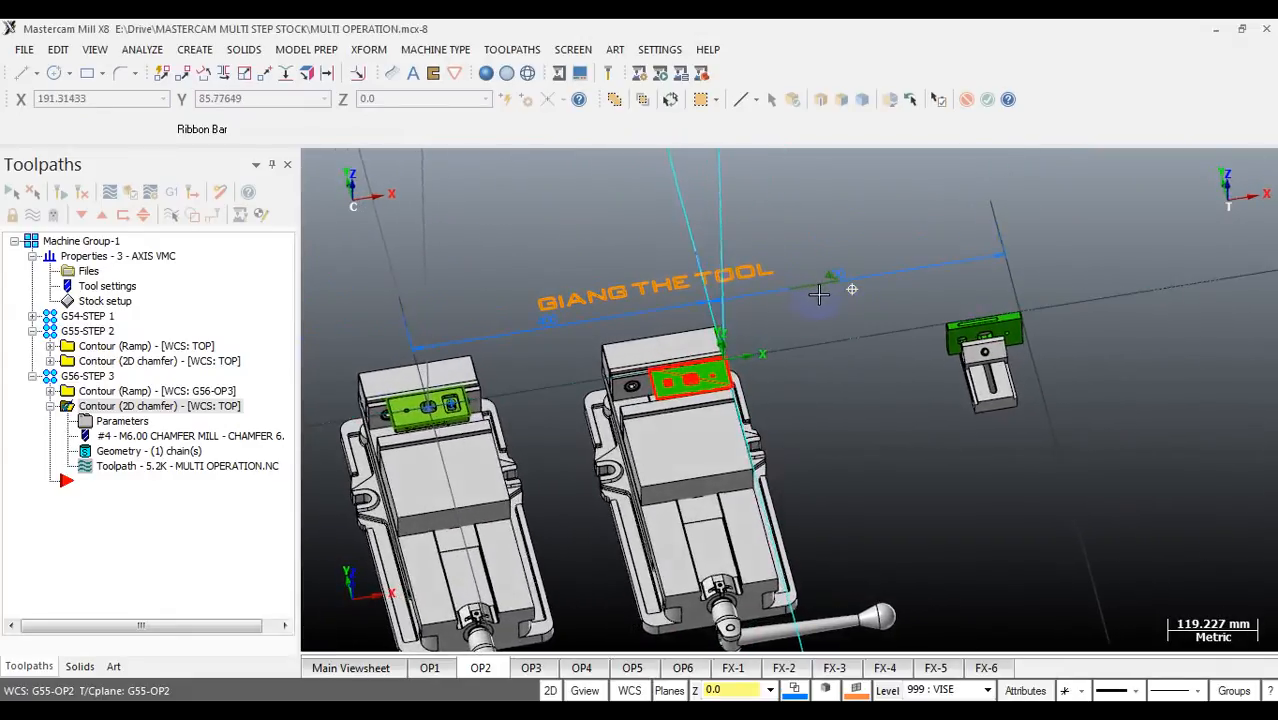
scroll(788, 378, "up", 2)
middle_click_drag(791, 377, 812, 374)
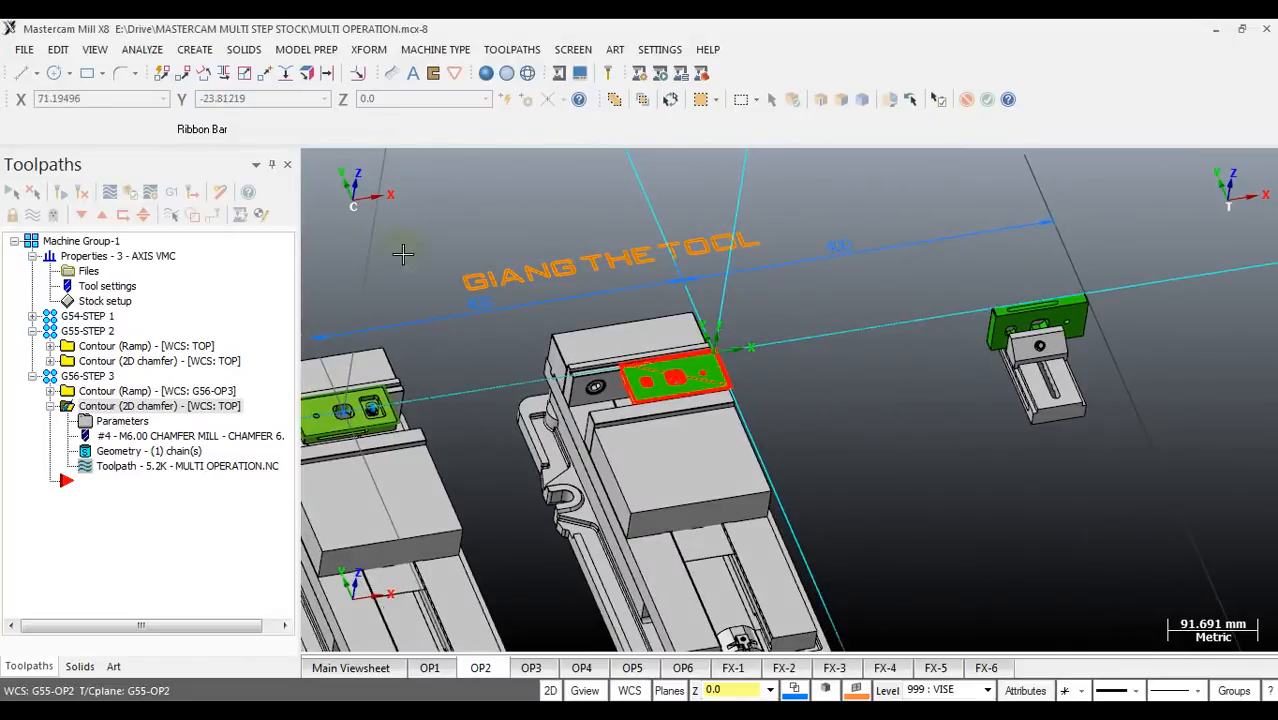
left_click(23, 49)
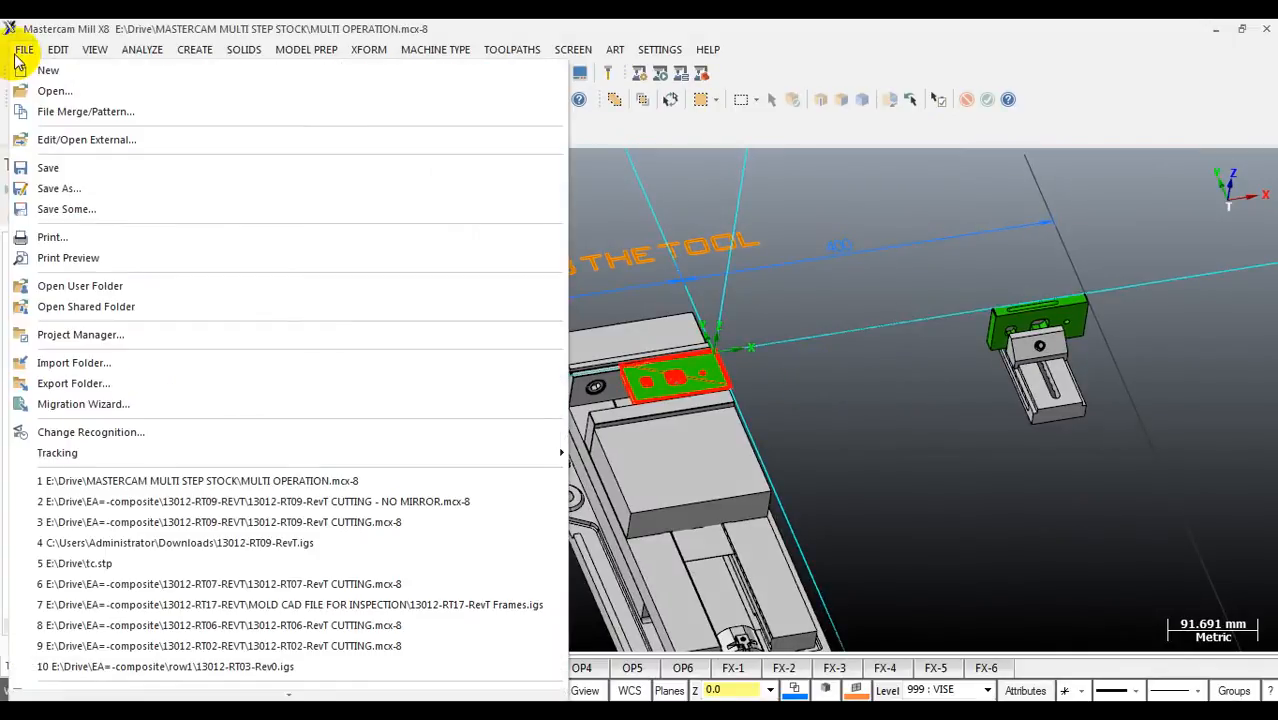
left_click(82, 110)
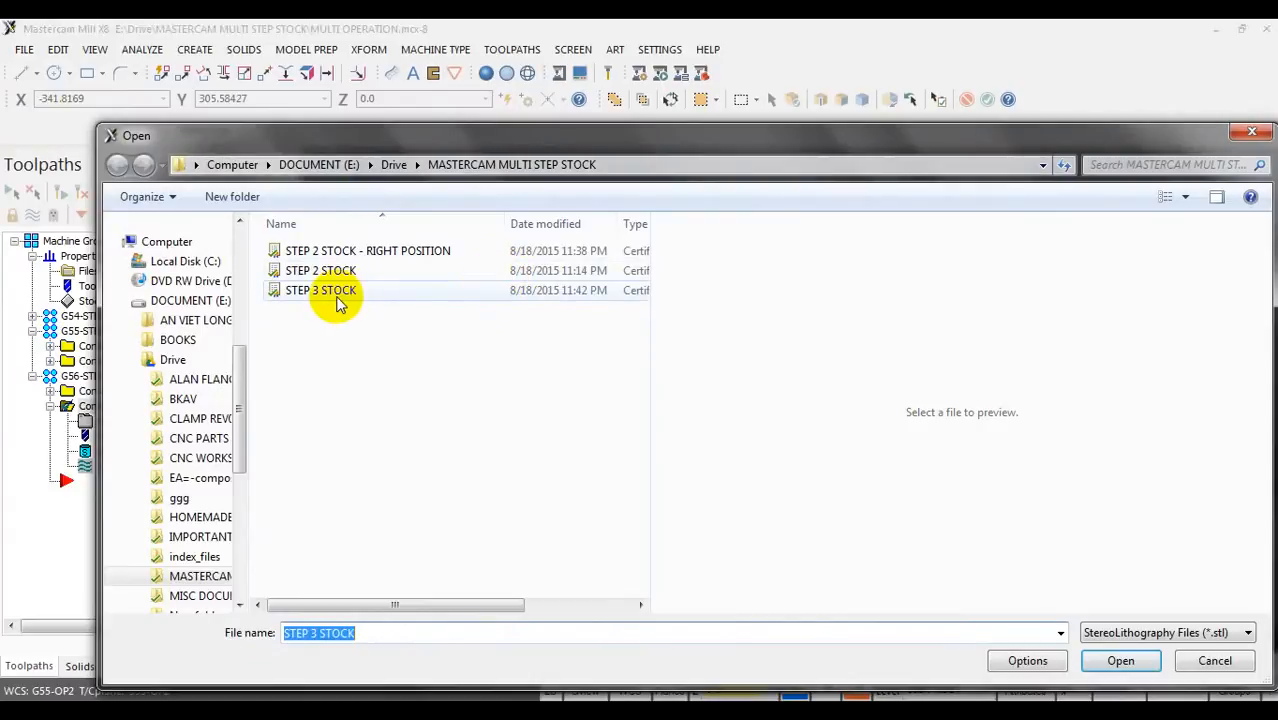
left_click(335, 298)
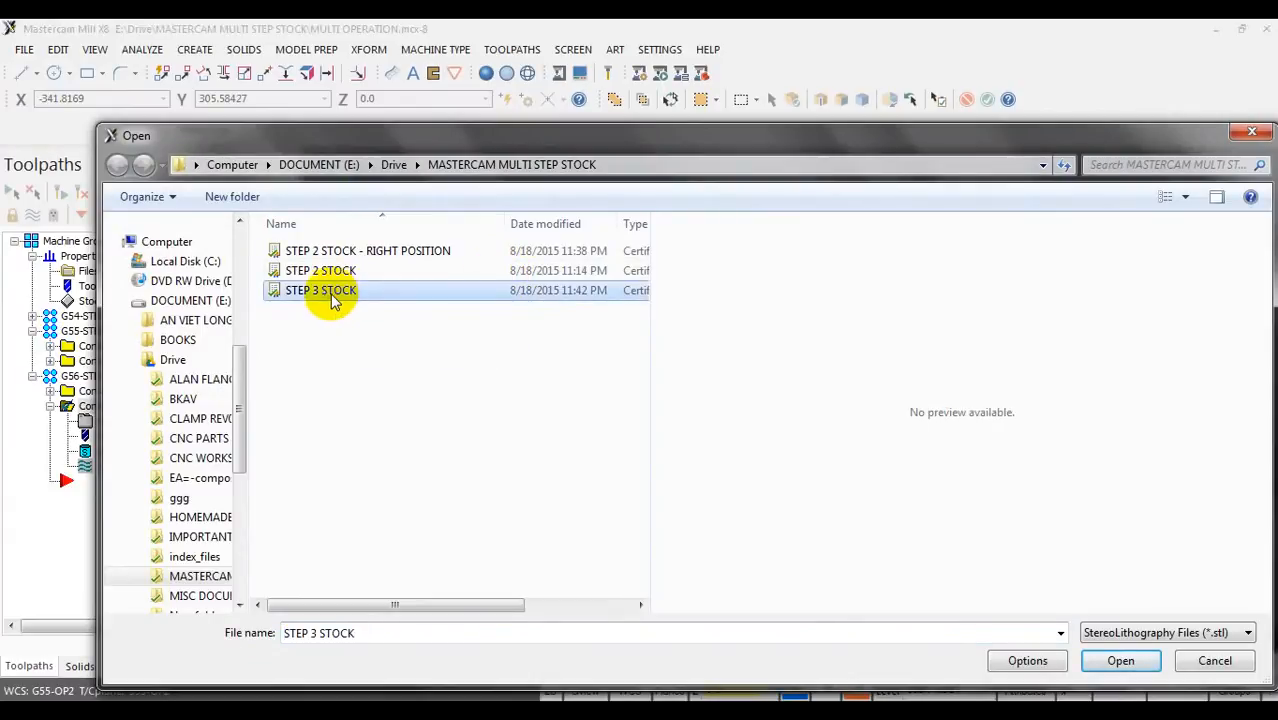
double_click(320, 294)
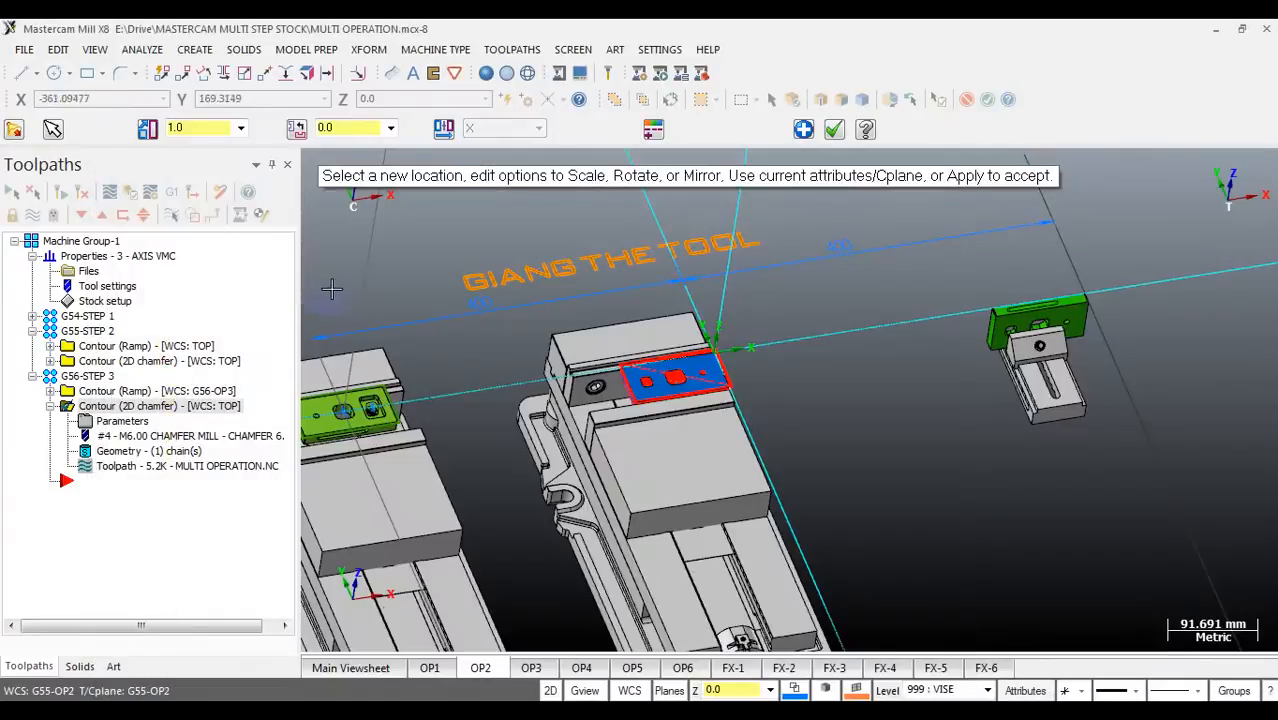
key("Escape")
Step: Examine the merged step 3 stock in the G55 vise and its position relative to the G56 fixture
scroll(667, 407, "up", 5)
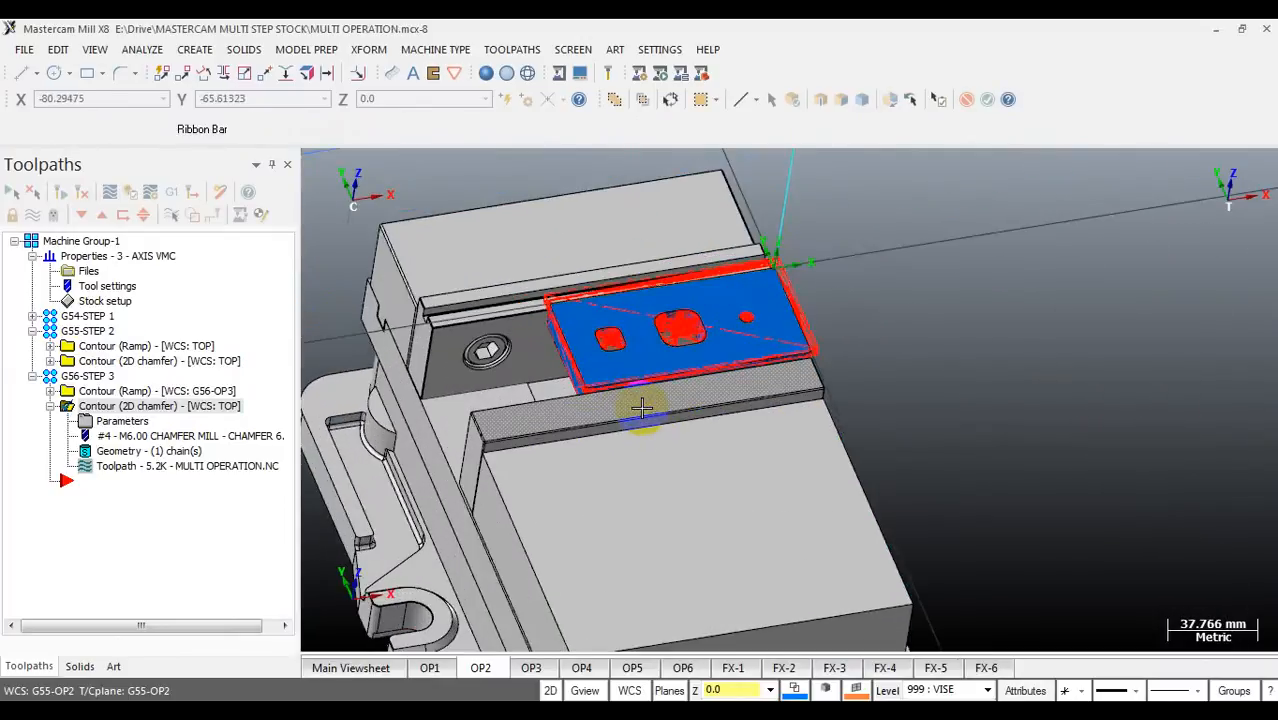
scroll(530, 352, "down", 6)
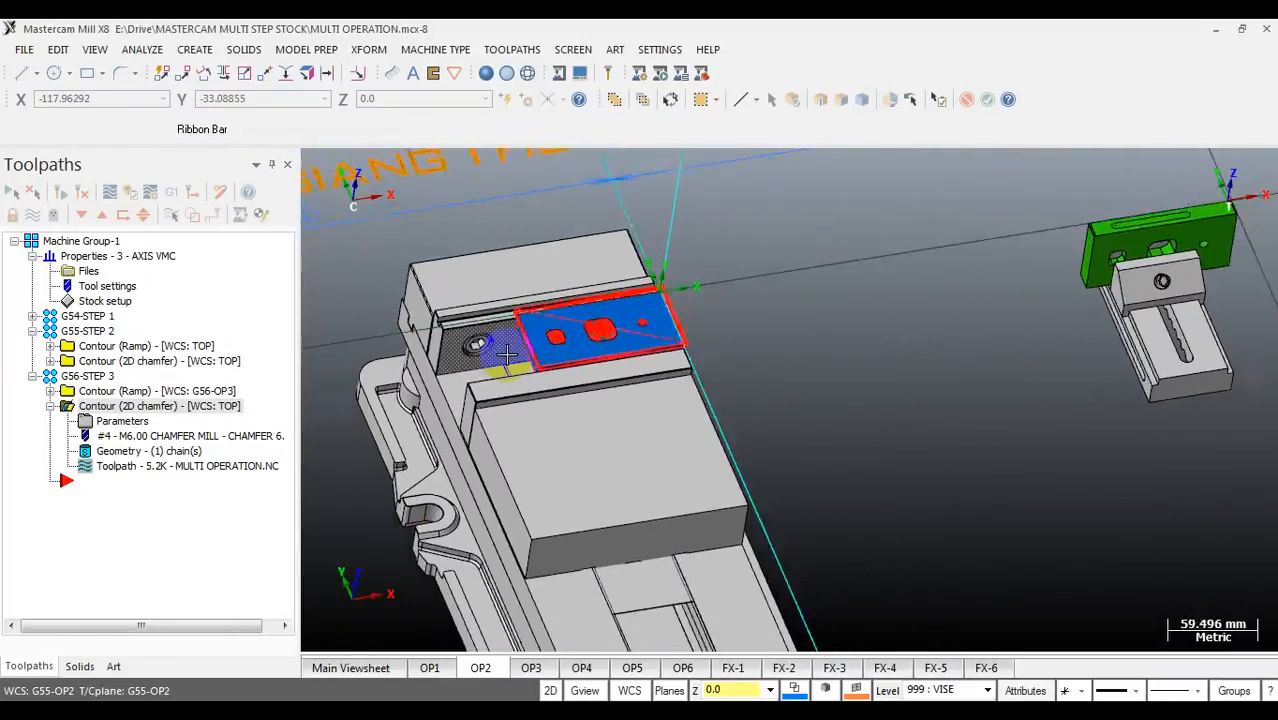
scroll(631, 368, "up", 2)
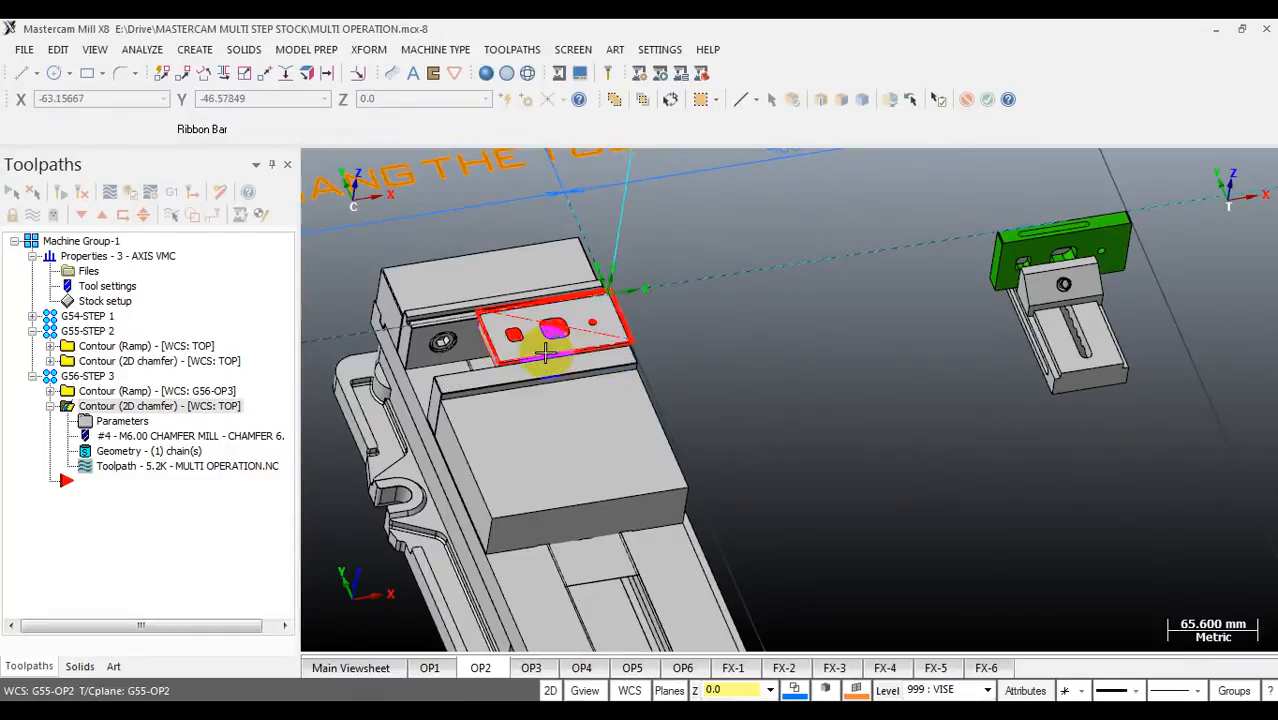
scroll(1133, 228, "up", 1)
scroll(905, 323, "down", 1)
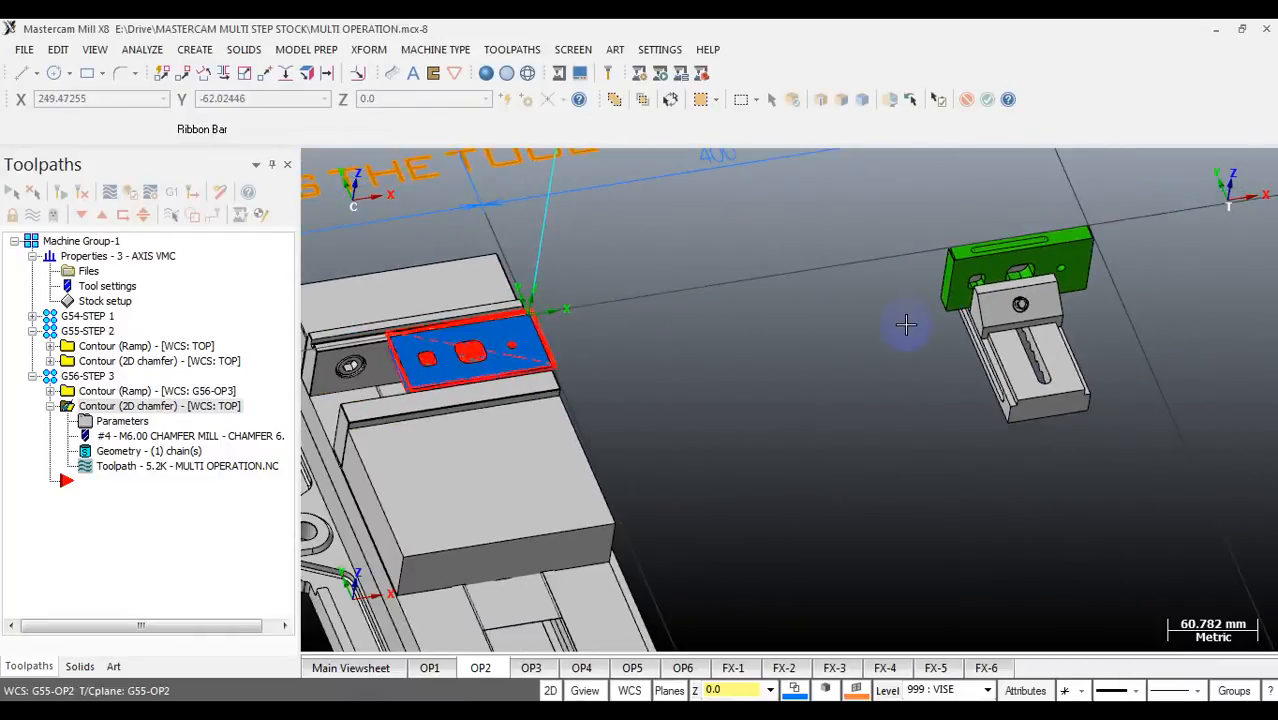
middle_click_drag(859, 347, 886, 347)
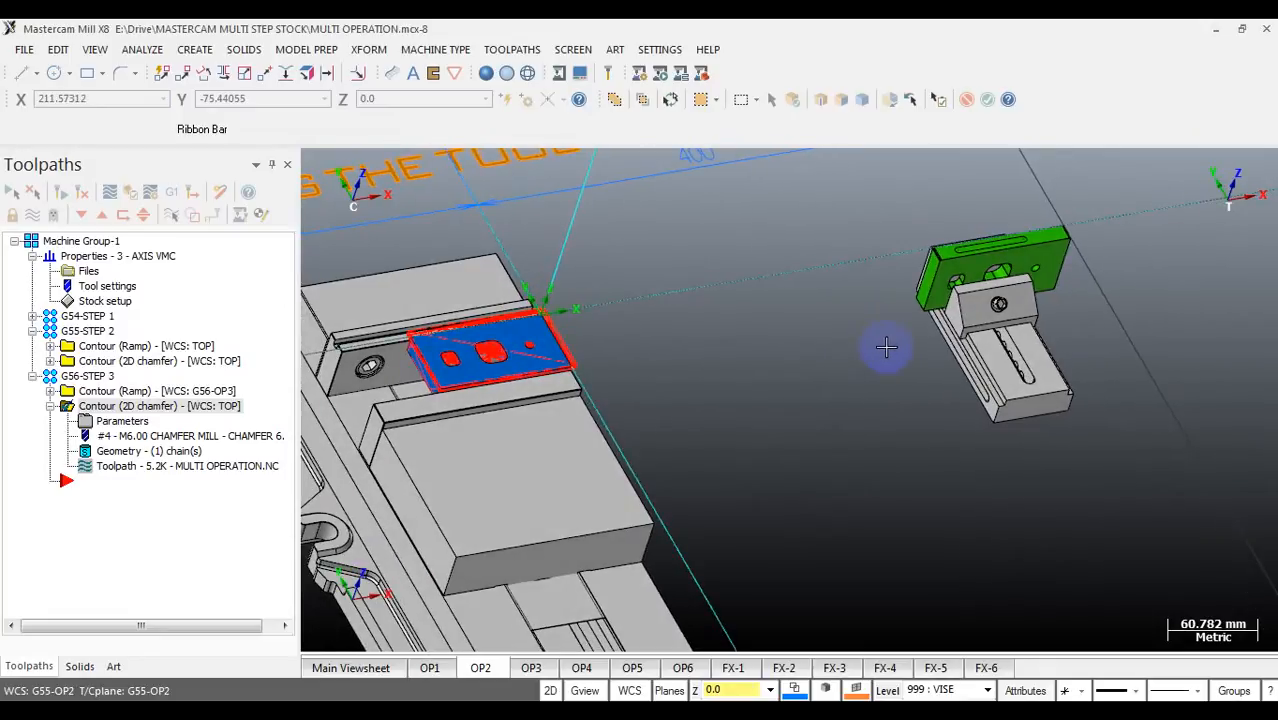
scroll(540, 370, "up", 2)
left_click(540, 370)
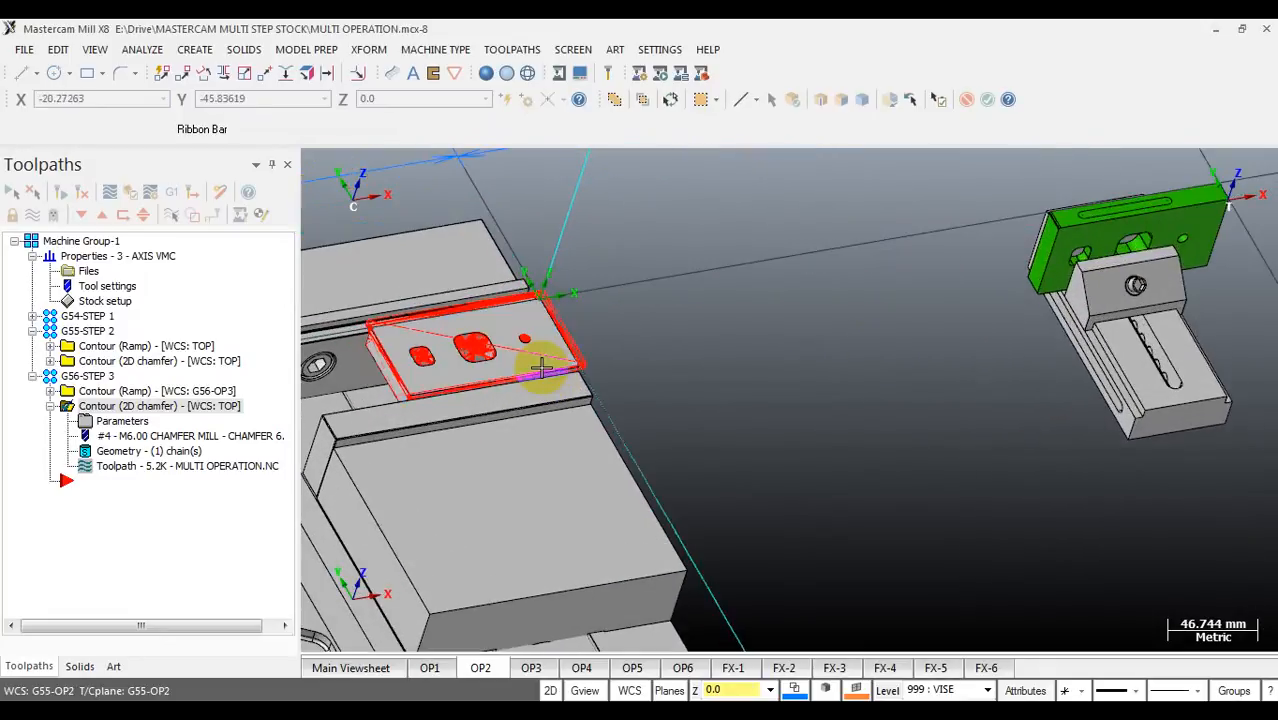
middle_click_drag(721, 364, 785, 350)
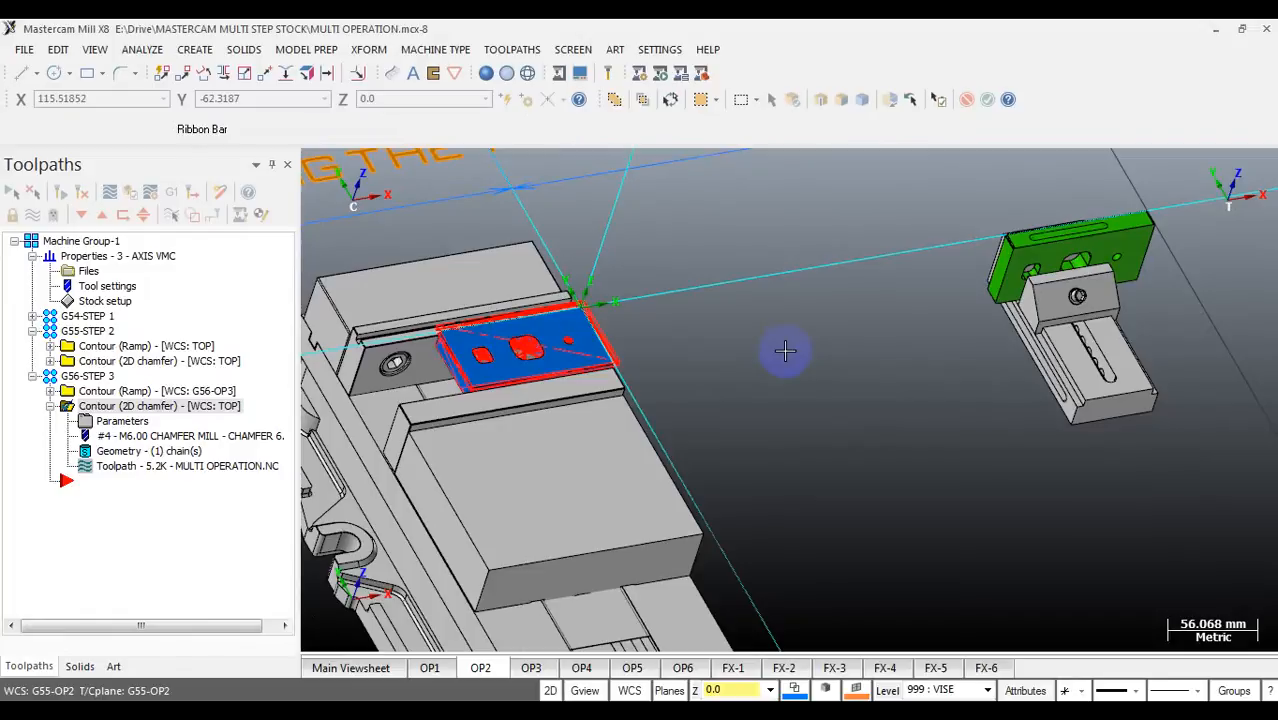
scroll(765, 348, "down", 2)
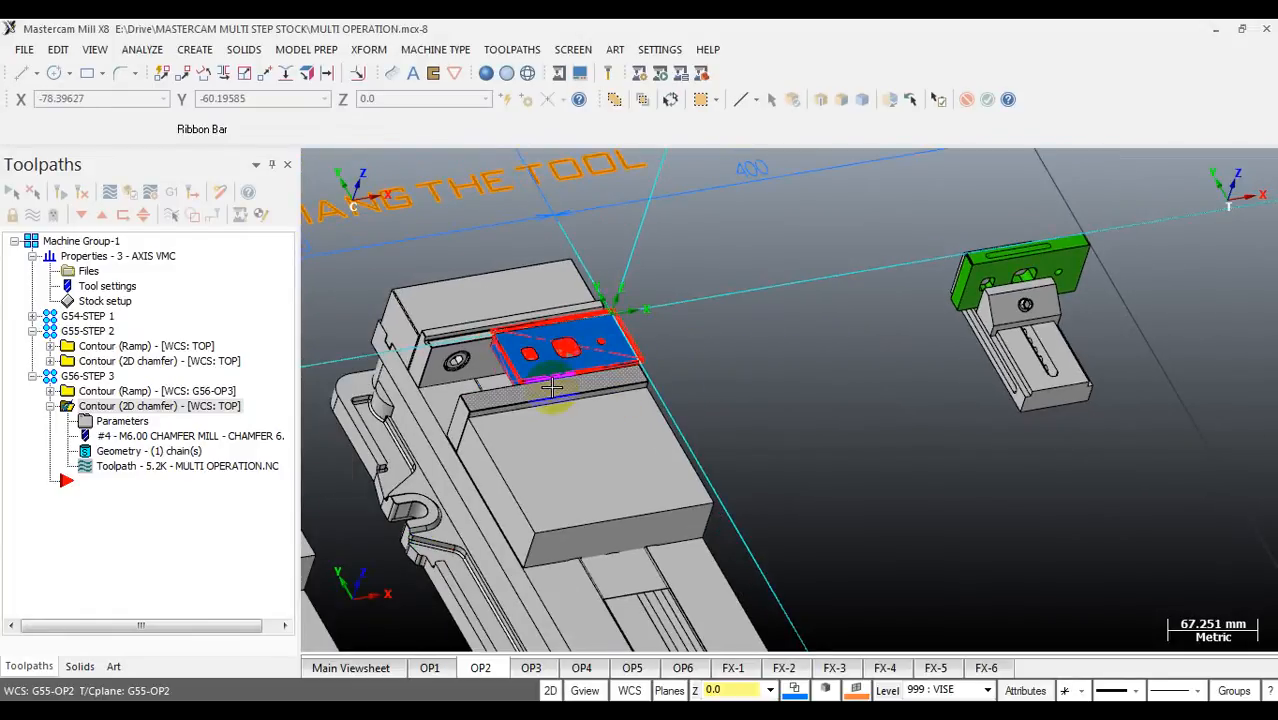
scroll(550, 375, "up", 3)
left_click(583, 347)
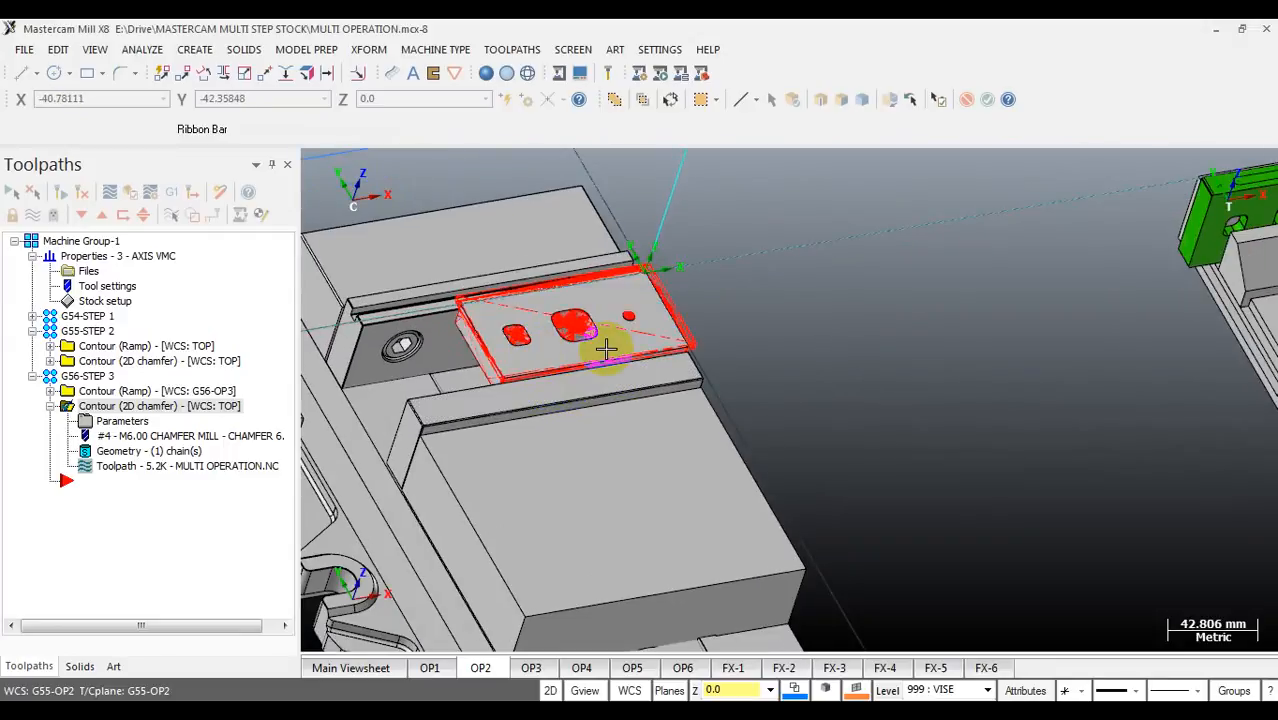
Step: Hide level 100 PART to leave the merged stock and the fixtures displayed
key("alt+z")
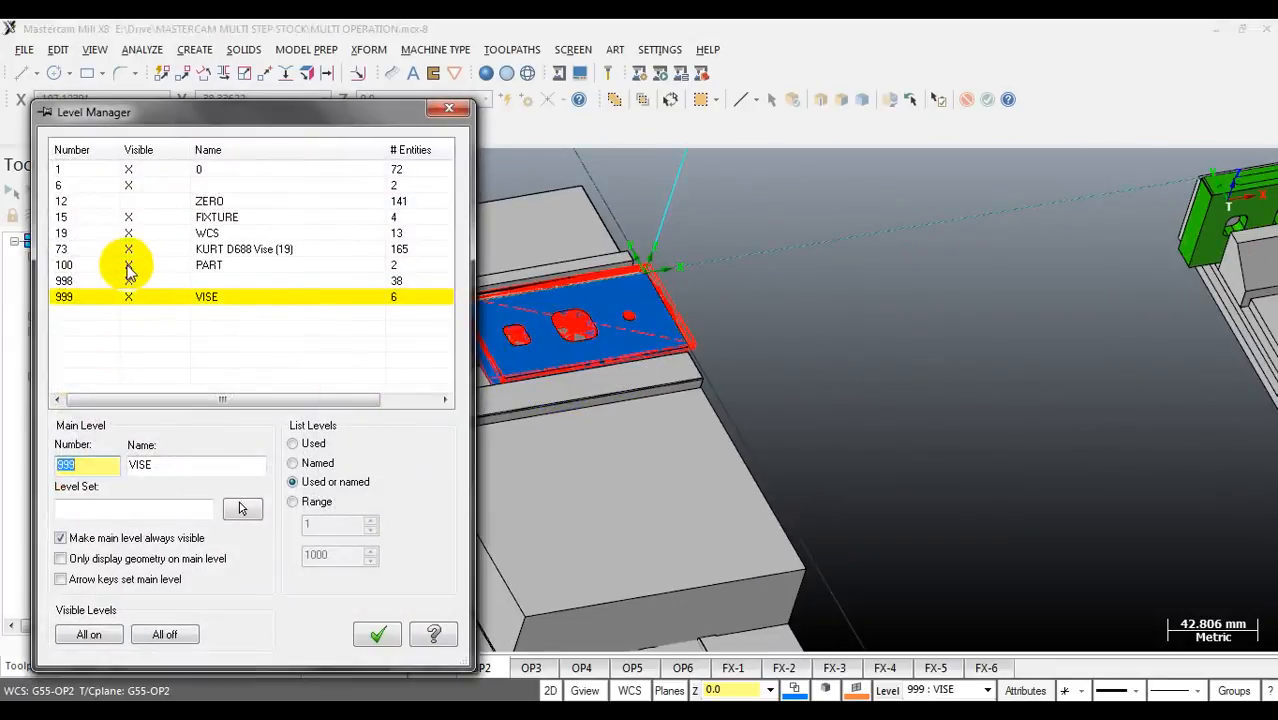
left_click(135, 266)
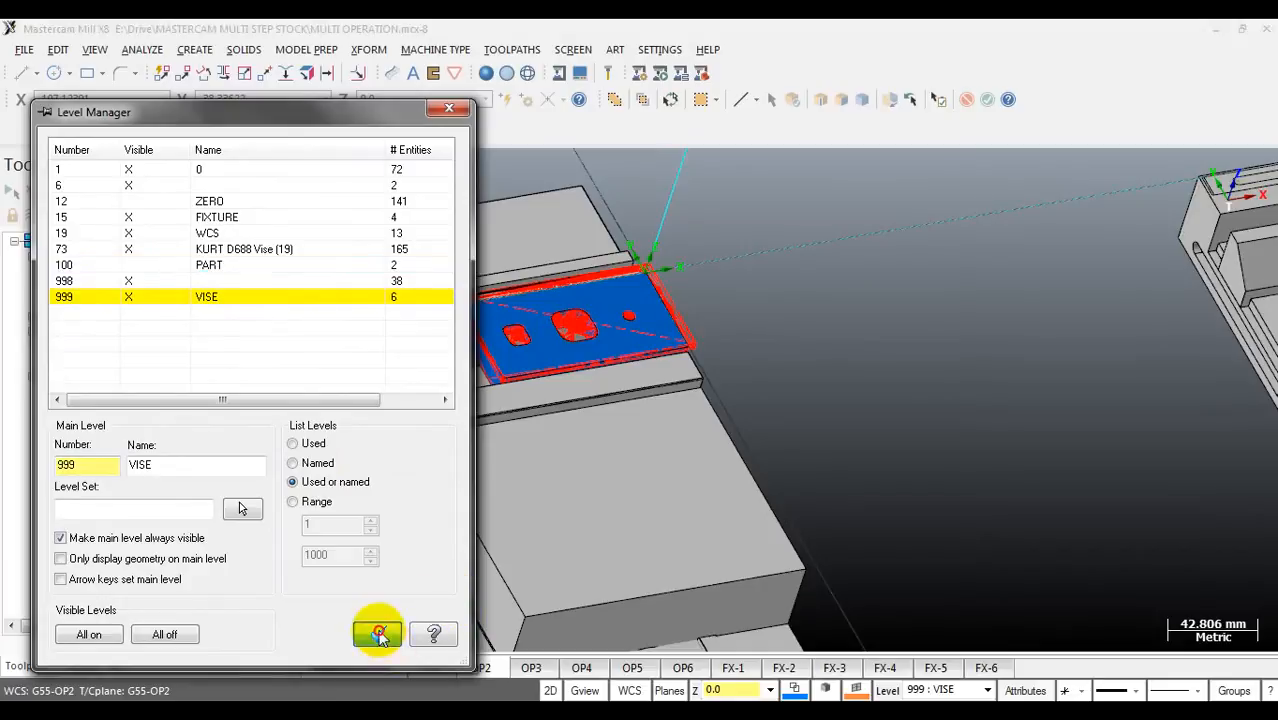
left_click(379, 634)
scroll(405, 357, "down", 6)
scroll(528, 345, "up", 8)
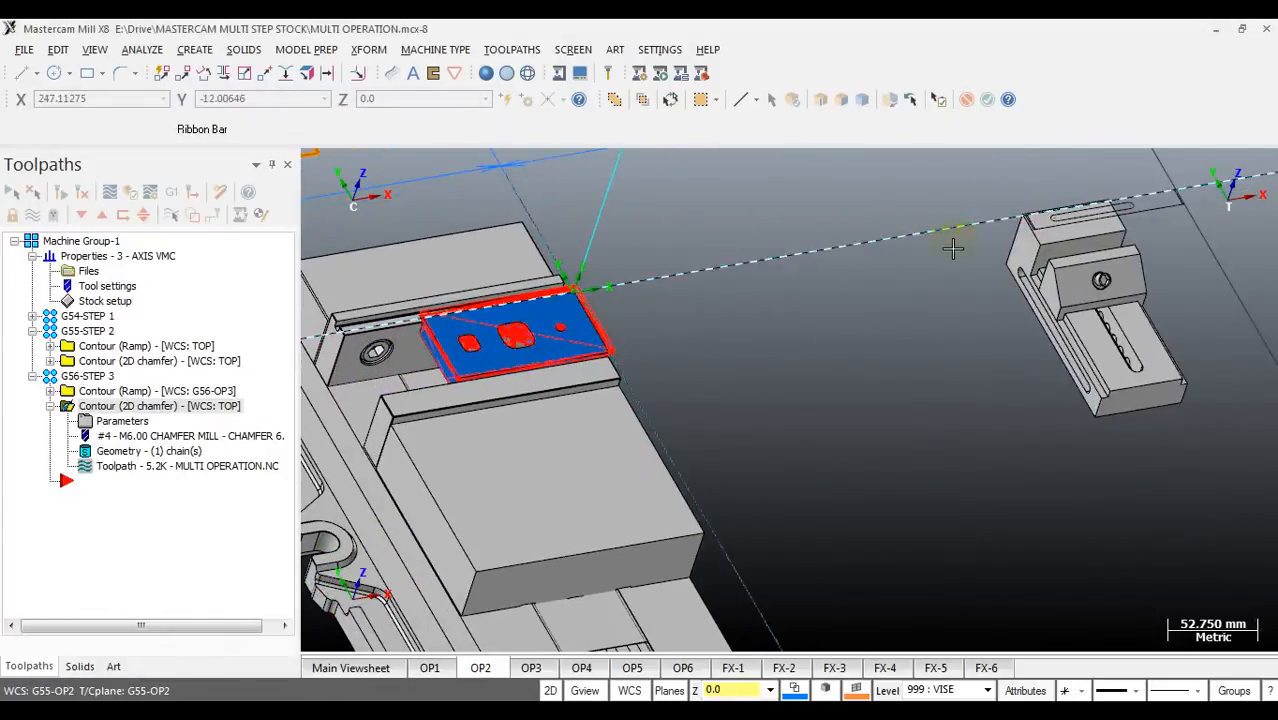
Step: Start a dynamic transform of the merged step 3 stock and place the gnomon origin at its back corner on the G55 origin
left_click(466, 380)
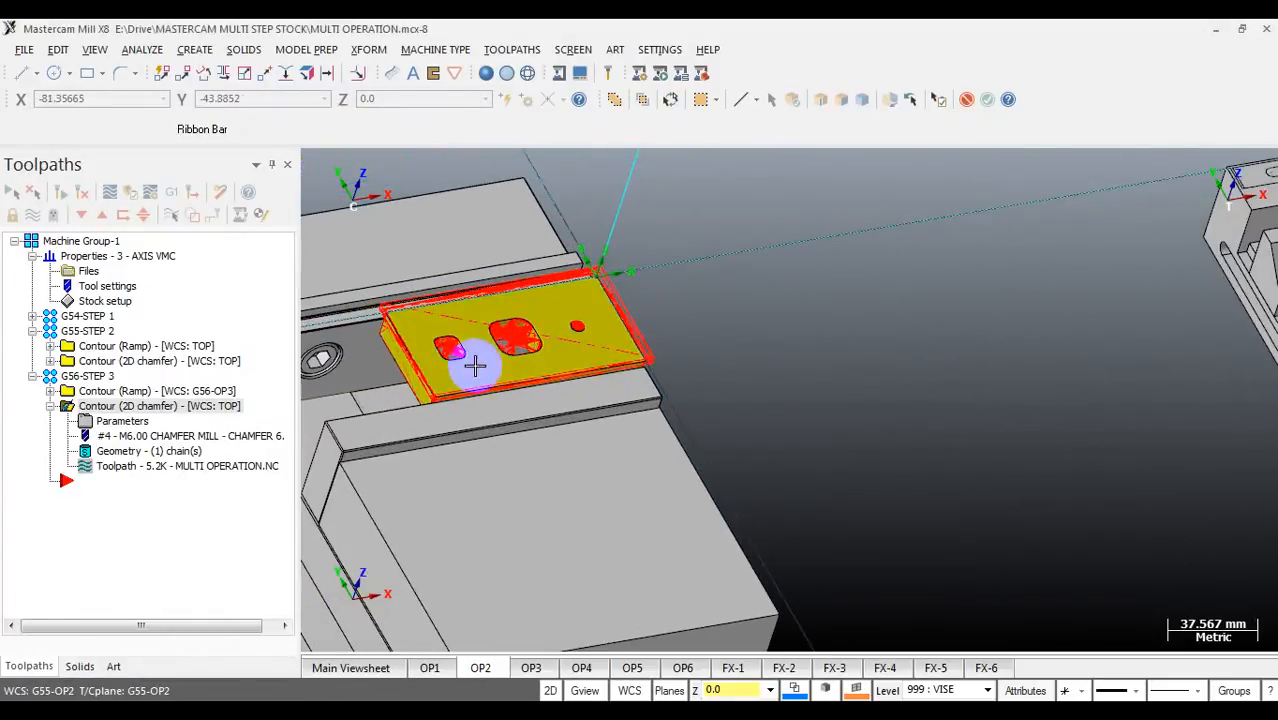
left_click(166, 76)
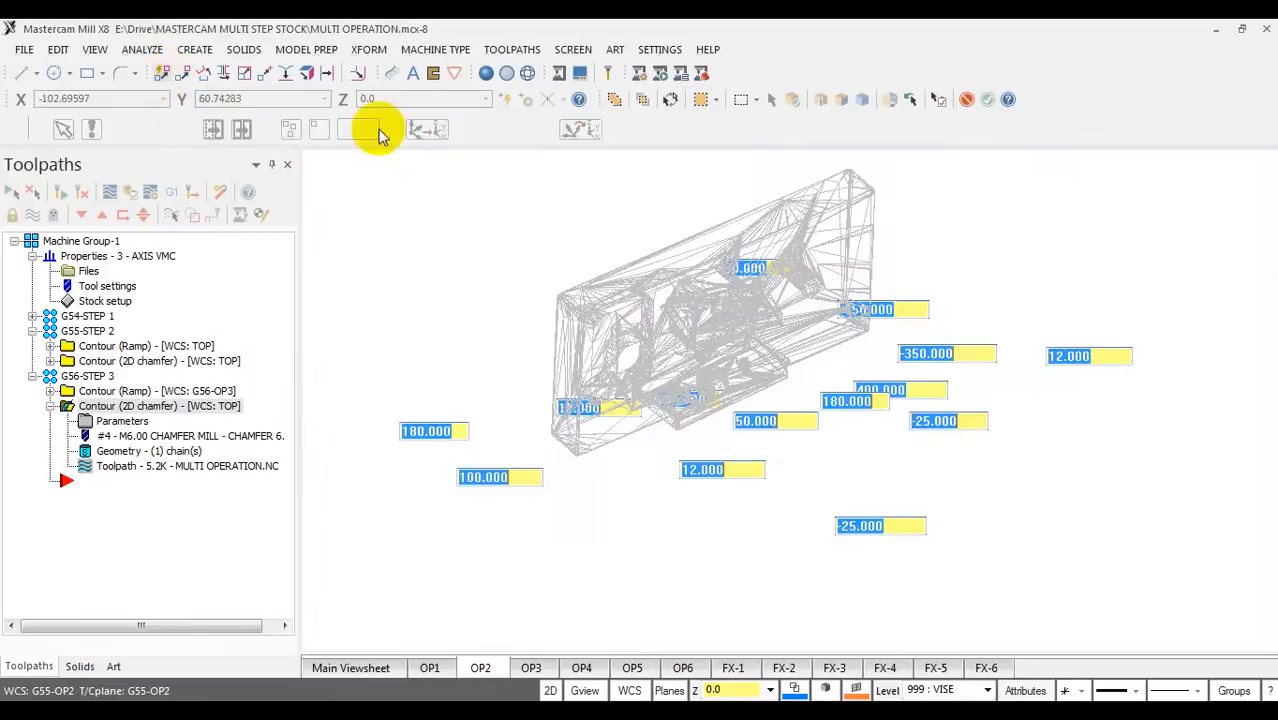
scroll(600, 288, "up", 6)
scroll(604, 290, "up", 7)
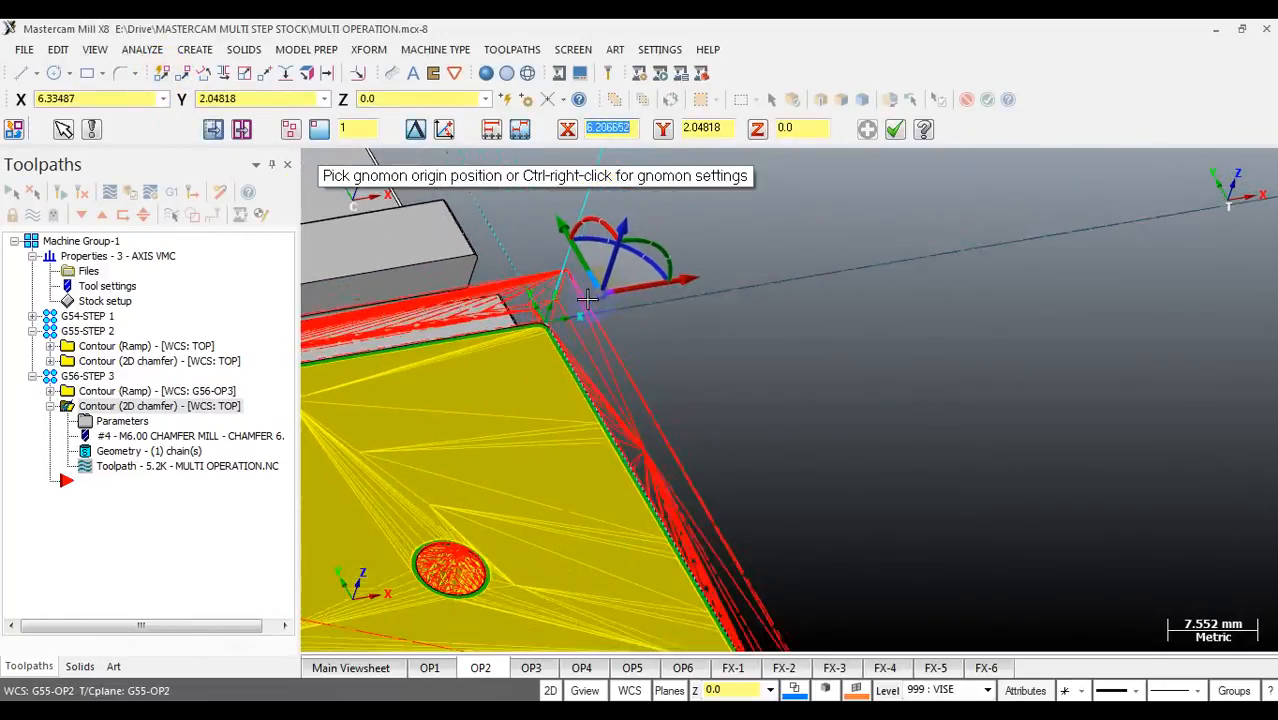
left_click(535, 340)
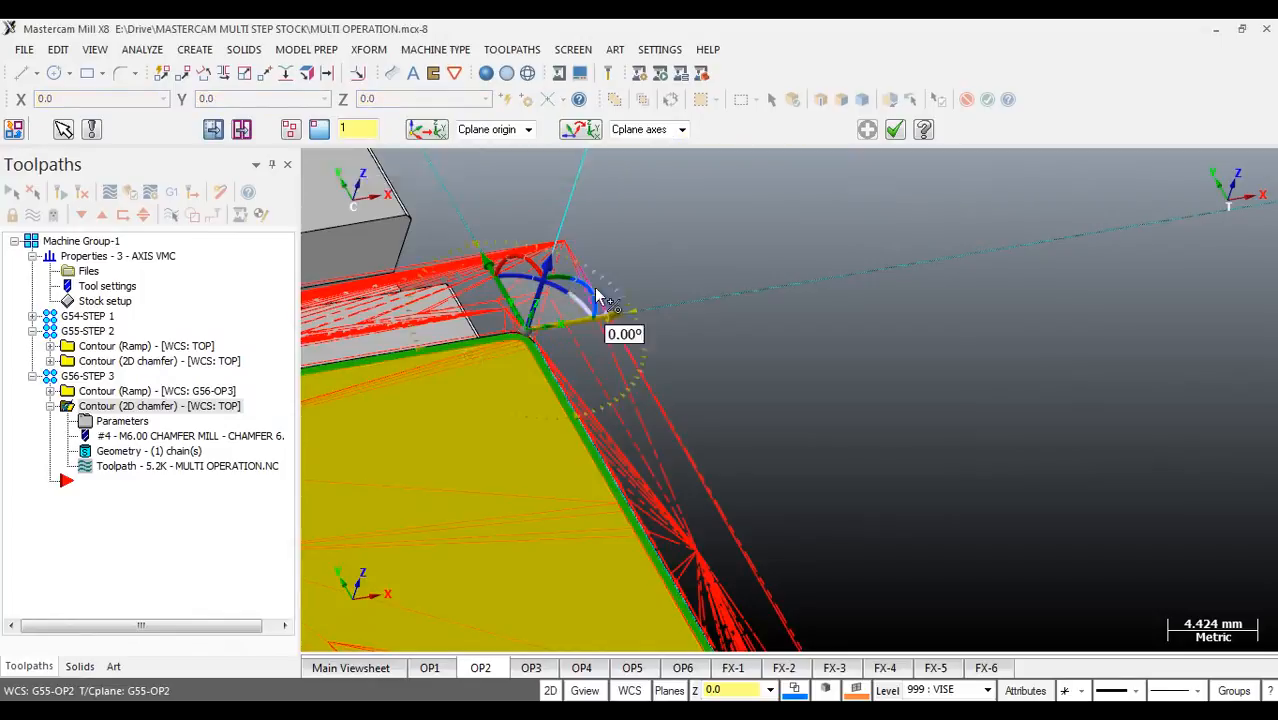
scroll(760, 270, "down", 4)
scroll(717, 284, "down", 5)
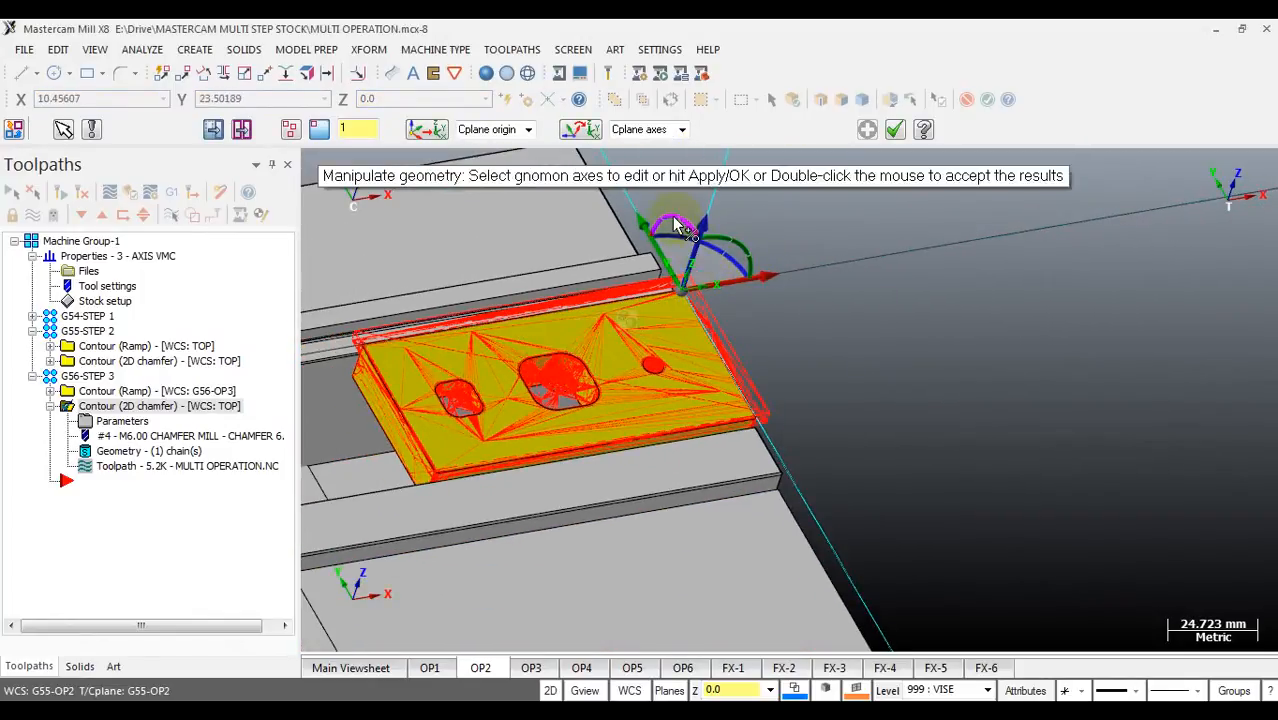
Step: Rotate the step 3 stock 90 degrees about the gnomon's X axis
left_click(706, 226)
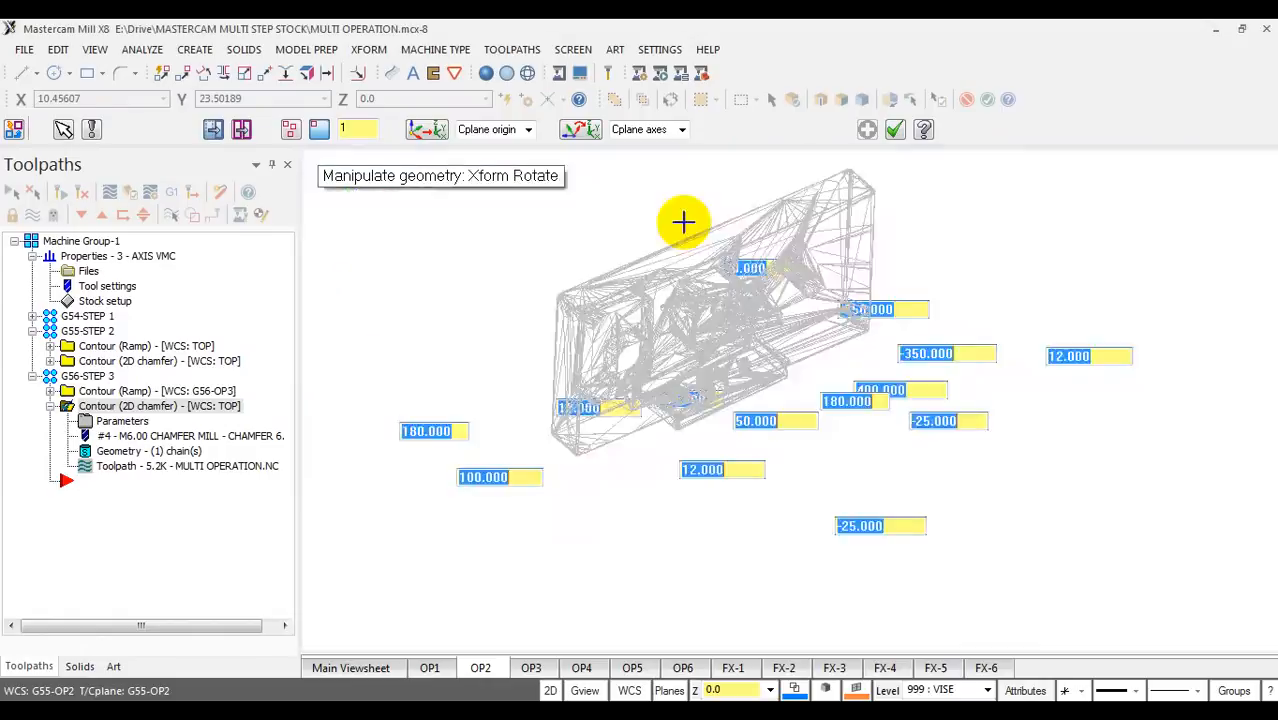
scroll(815, 205, "up", 1)
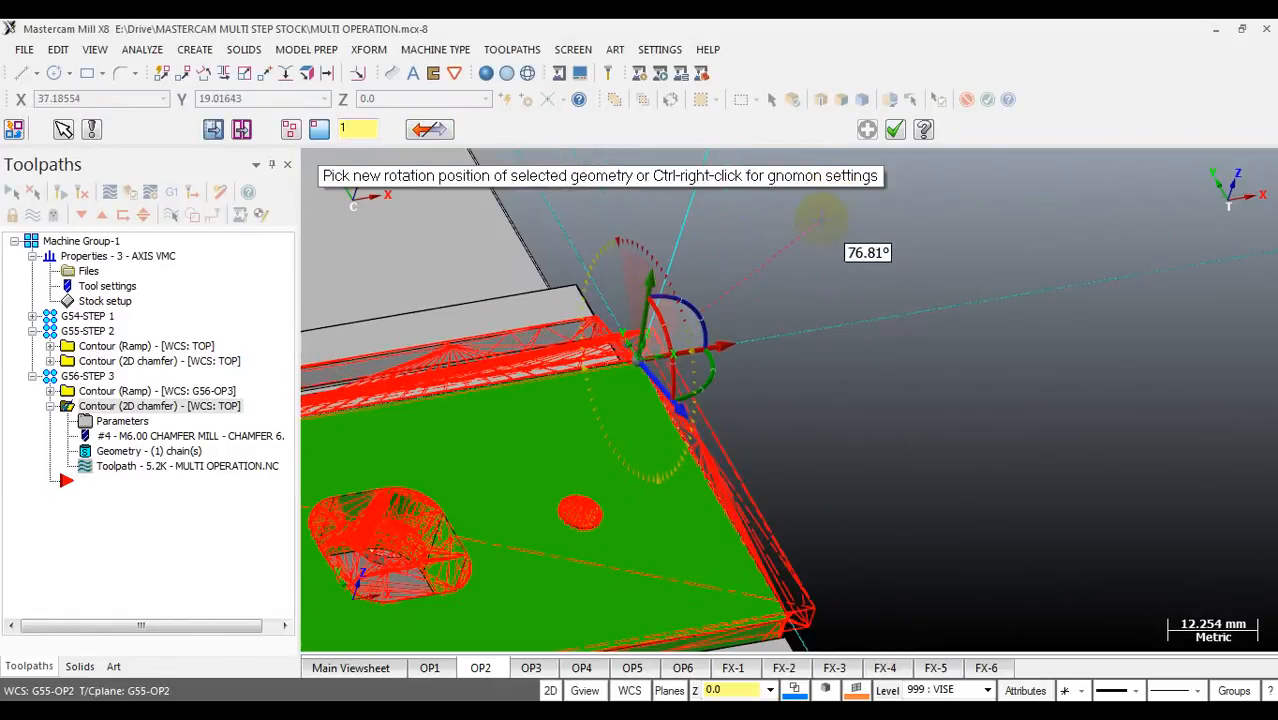
scroll(805, 275, "up", 3)
scroll(807, 283, "down", 3)
scroll(807, 283, "down", 4)
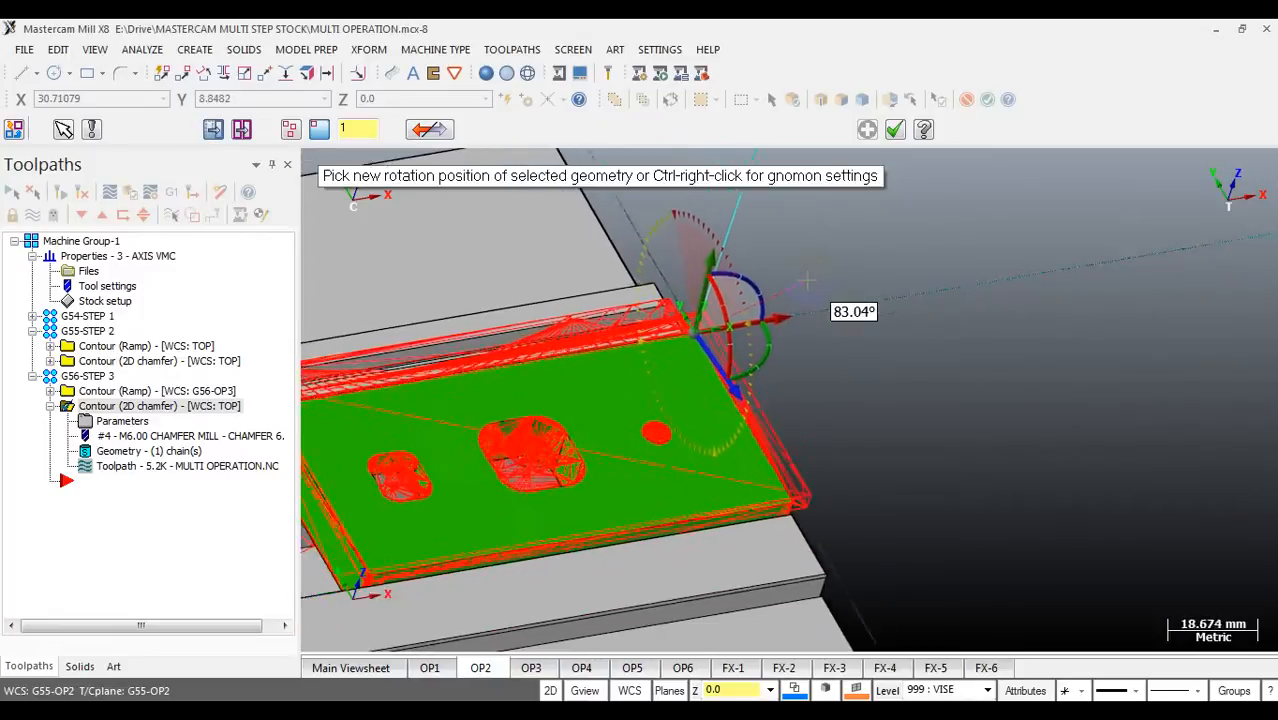
type("90")
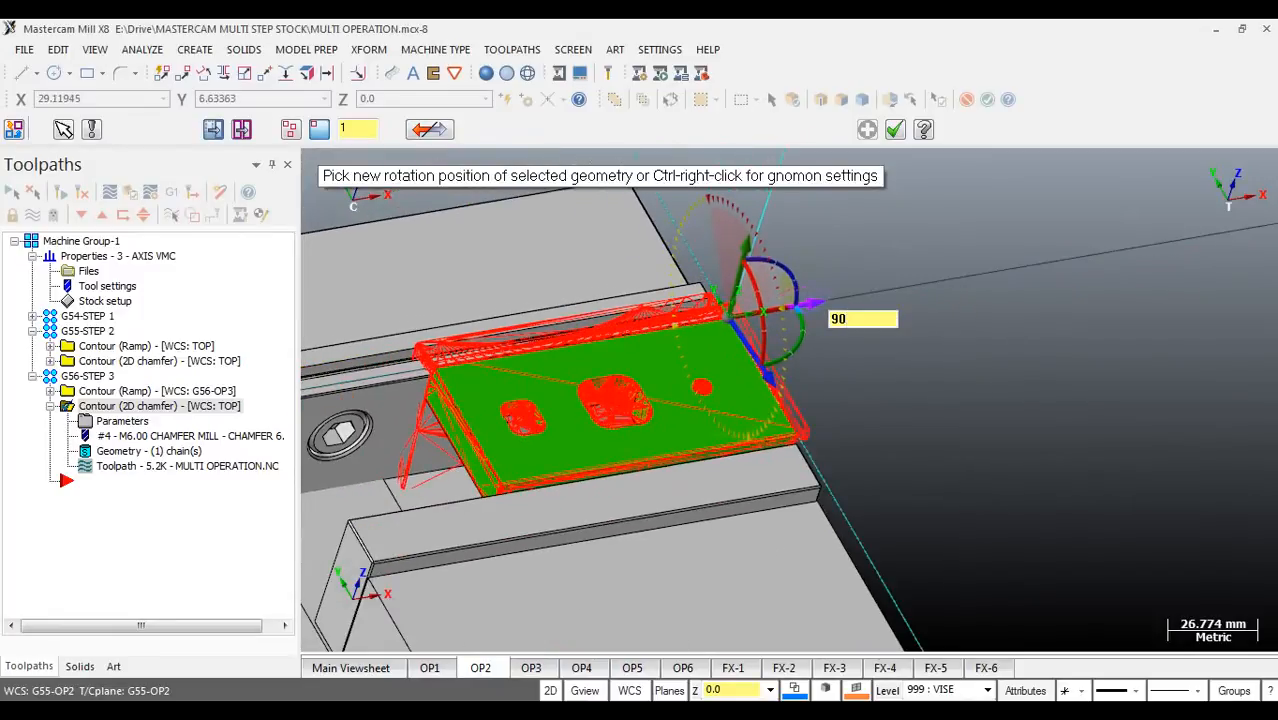
key("Return")
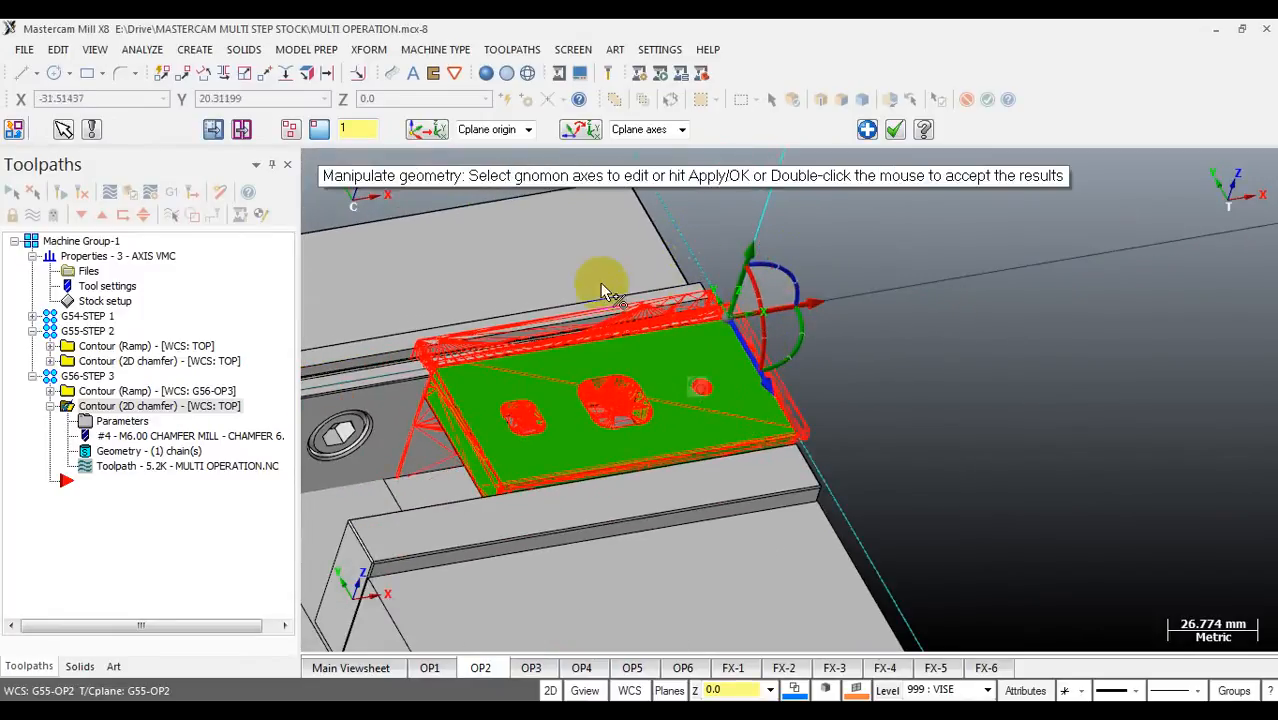
Step: Rotate the step 3 stock 180 degrees about the gnomon's Z axis
scroll(592, 279, "down", 1)
scroll(592, 279, "down", 3)
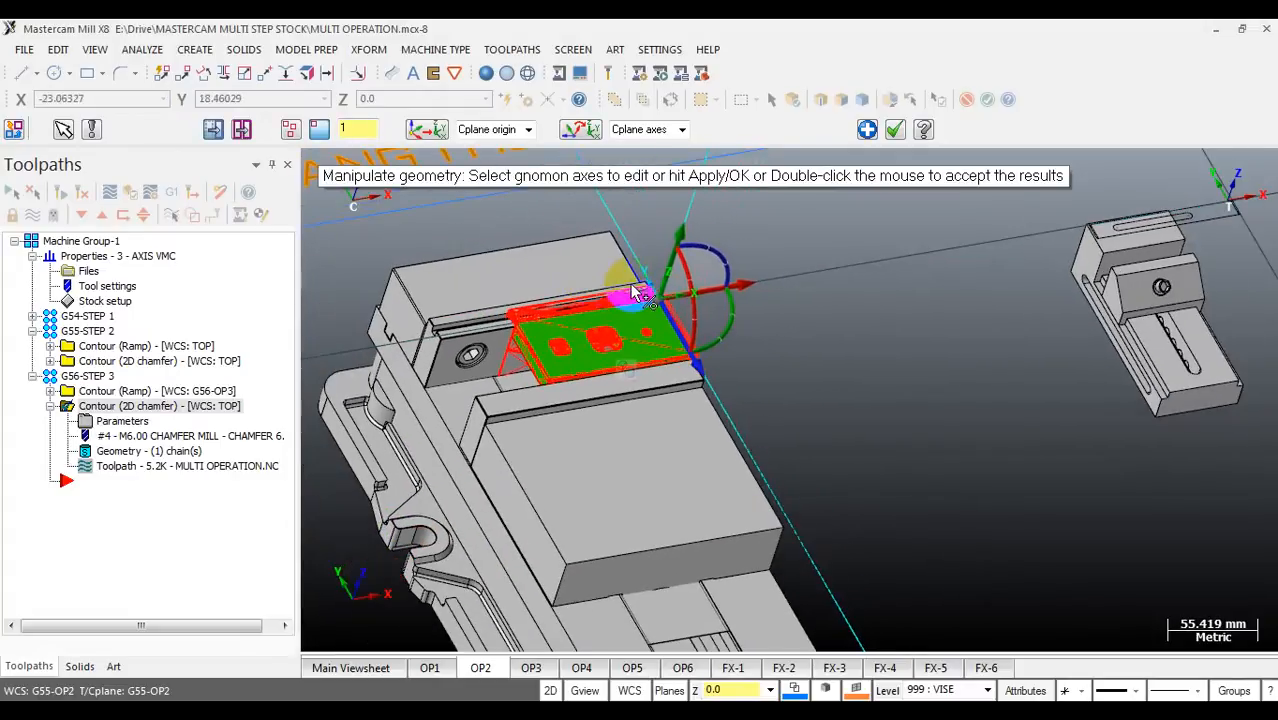
scroll(825, 294, "up", 2)
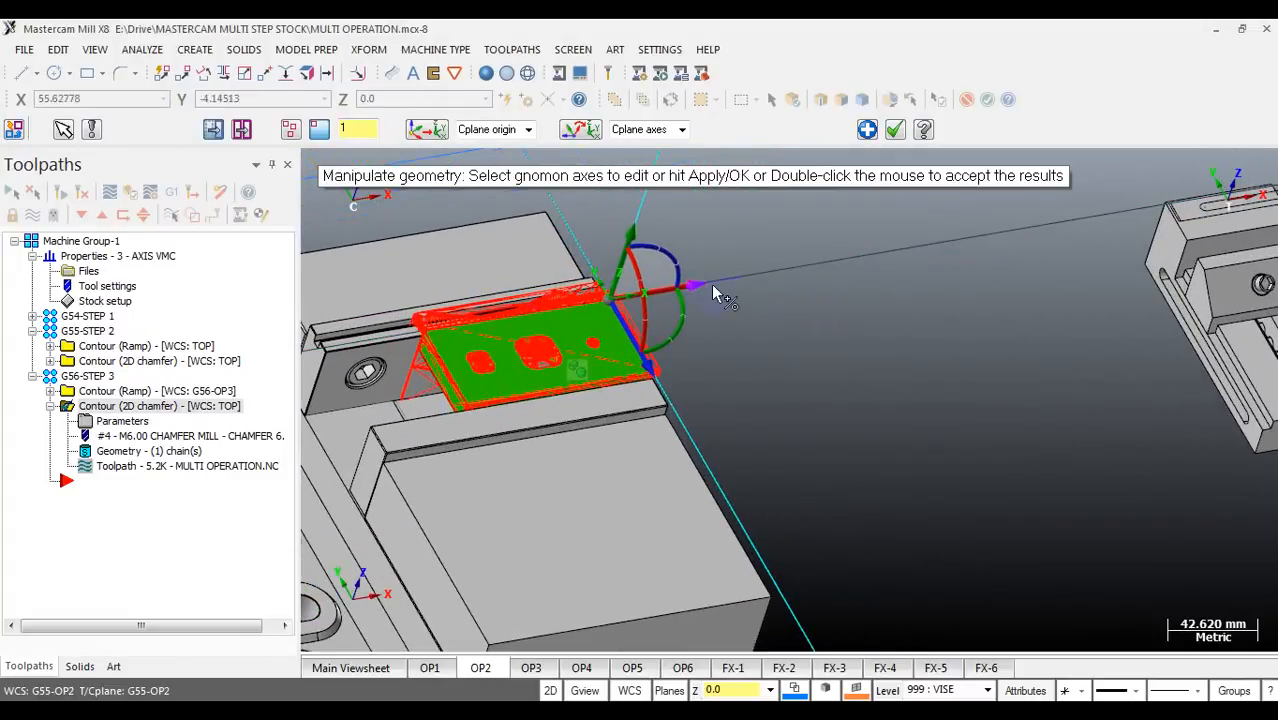
left_click(668, 258)
left_click(668, 258)
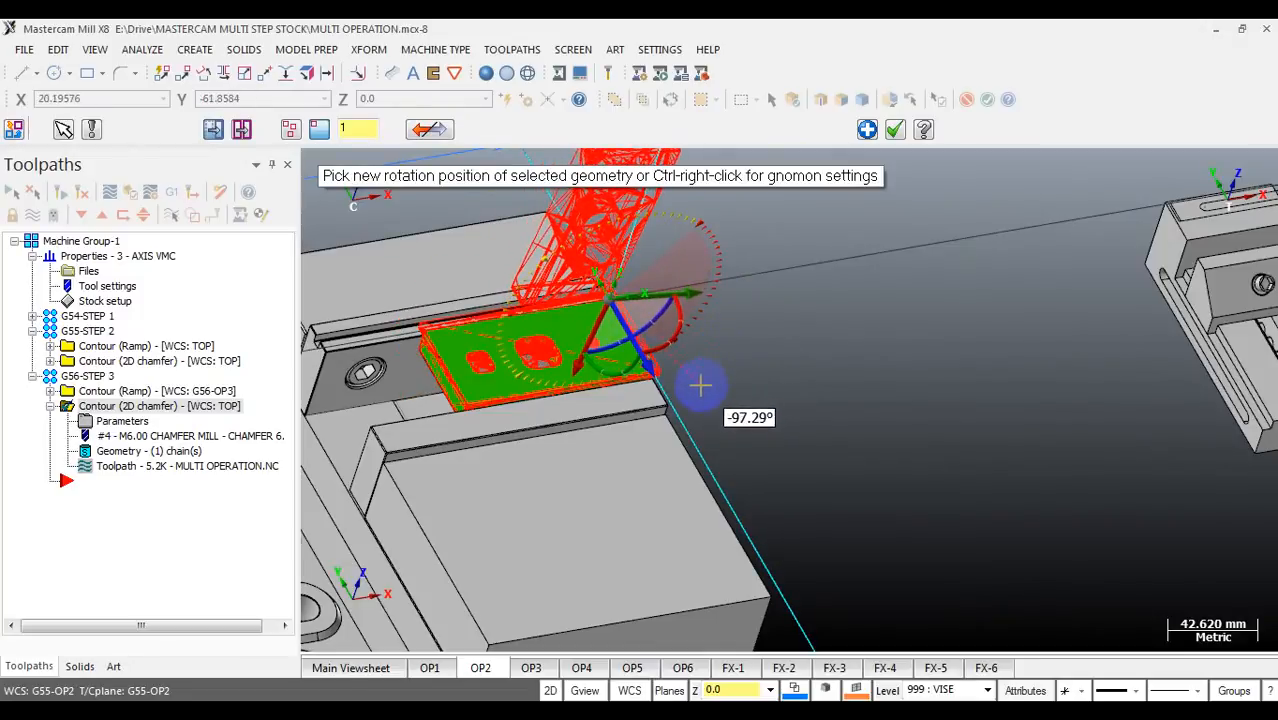
type("180")
key("Return")
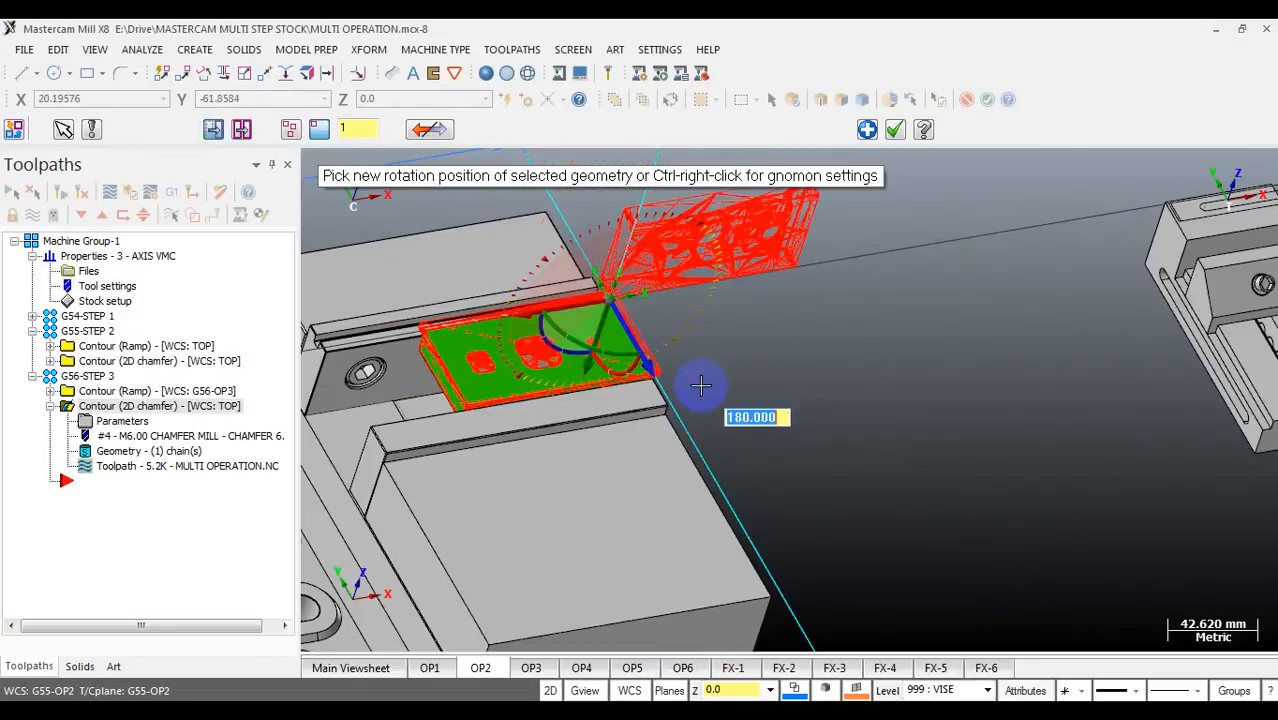
left_click(702, 386)
Step: Translate the step 3 stock -300 mm along the gnomon's X axis to bring it to the G56 fixture
scroll(531, 428, "down", 12)
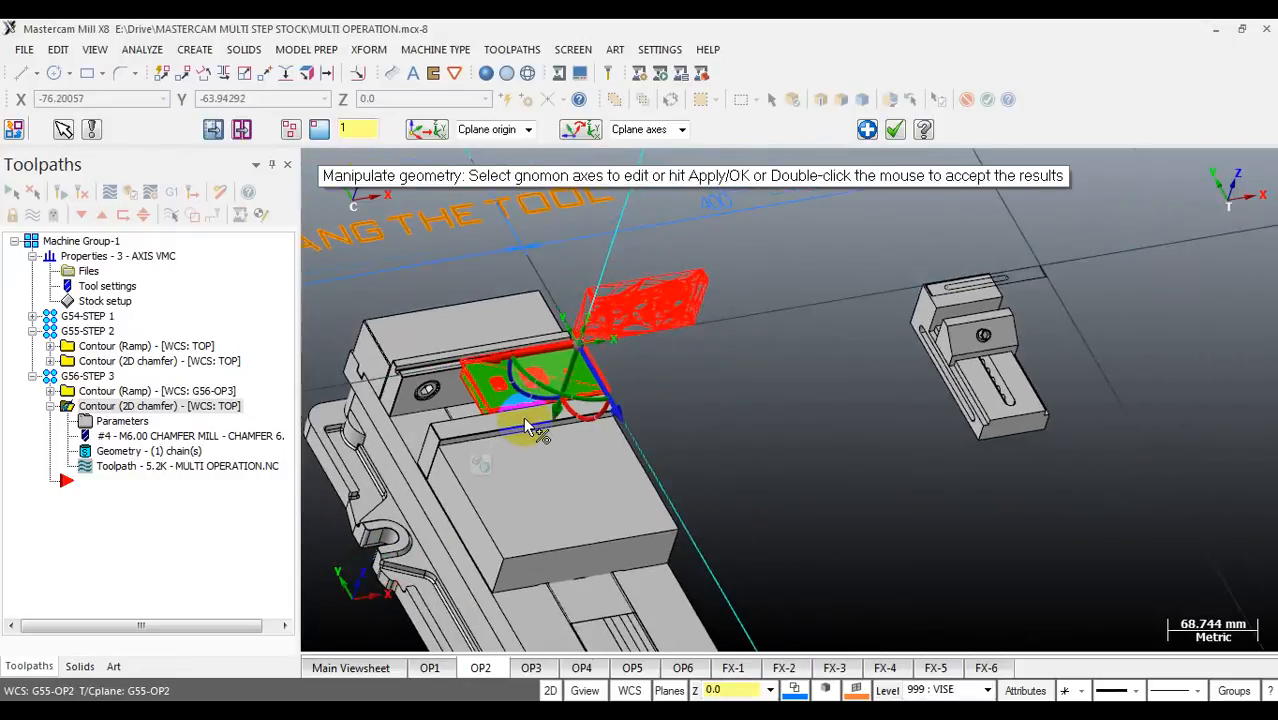
scroll(807, 288, "up", 3)
scroll(805, 279, "up", 1)
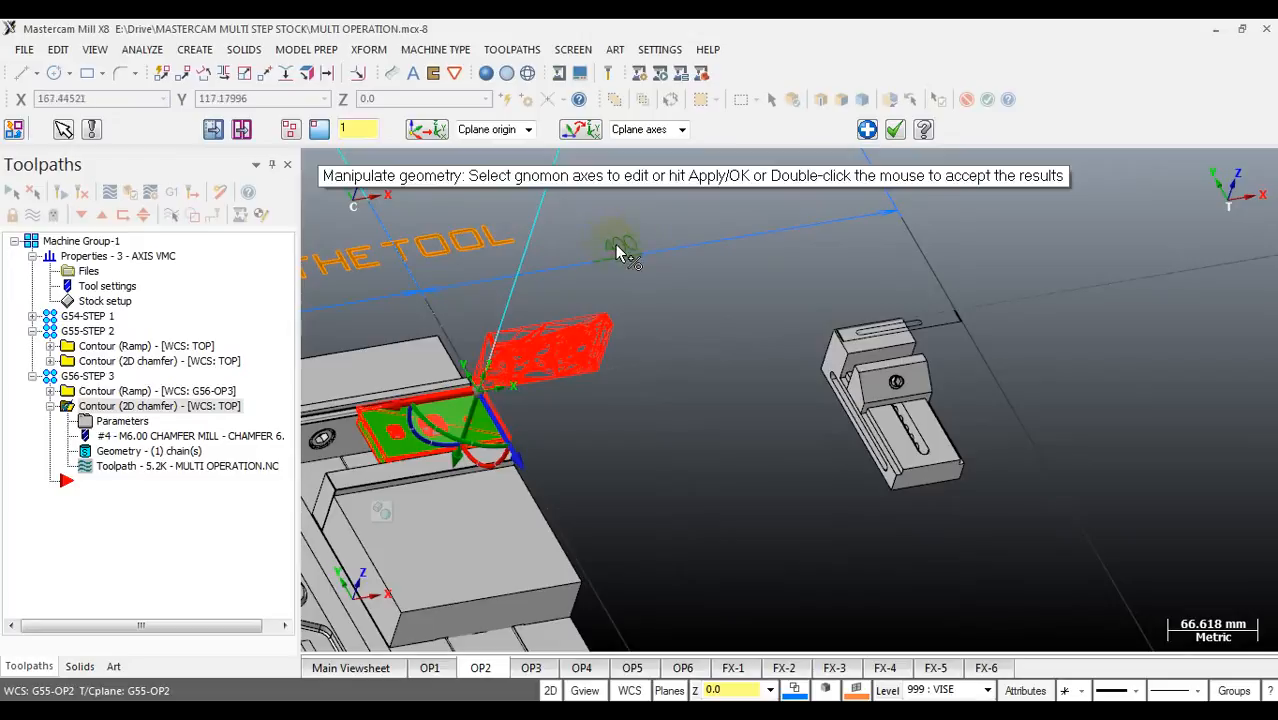
scroll(714, 353, "down", 3)
scroll(667, 370, "up", 2)
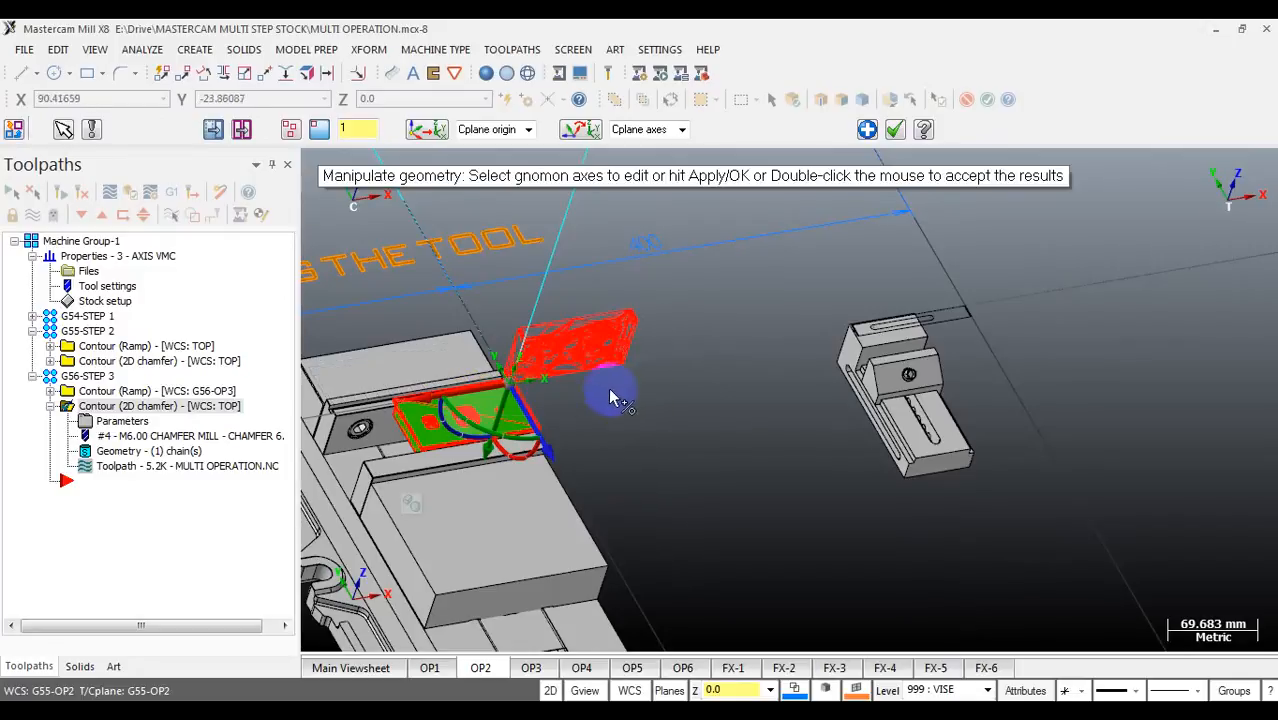
left_click(467, 398)
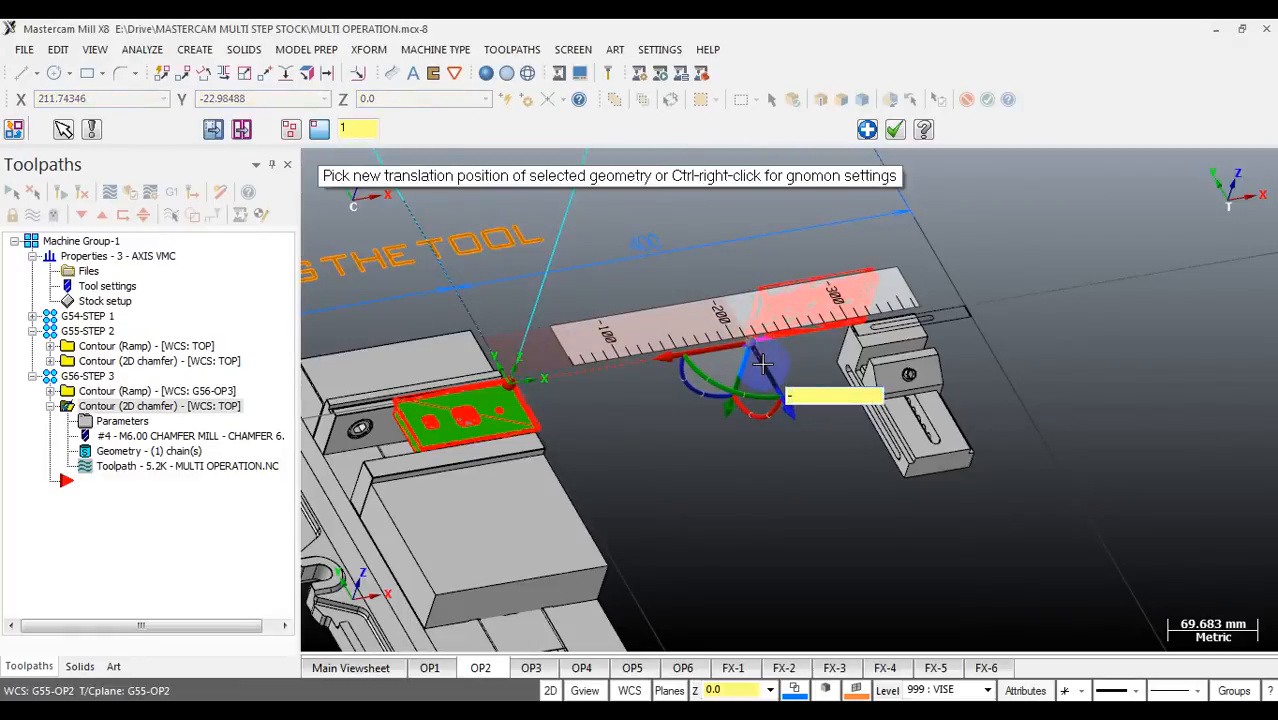
key("Return")
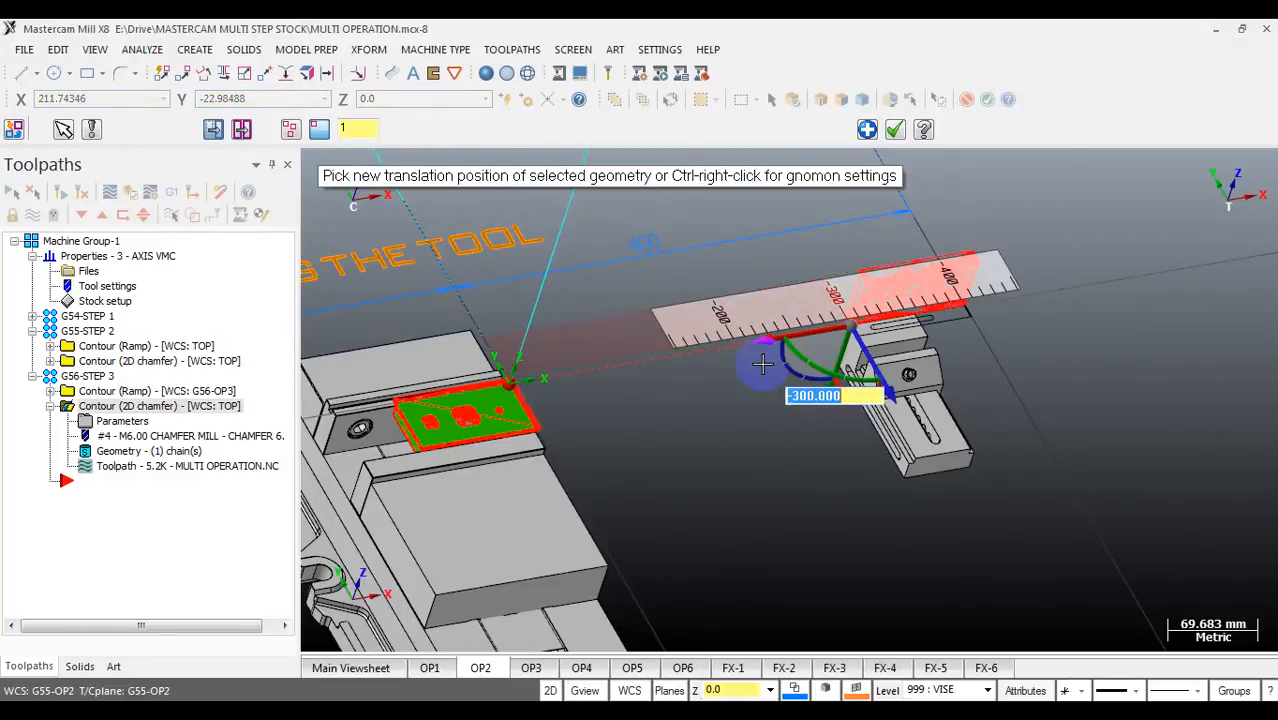
left_click(893, 368)
scroll(925, 340, "up", 4)
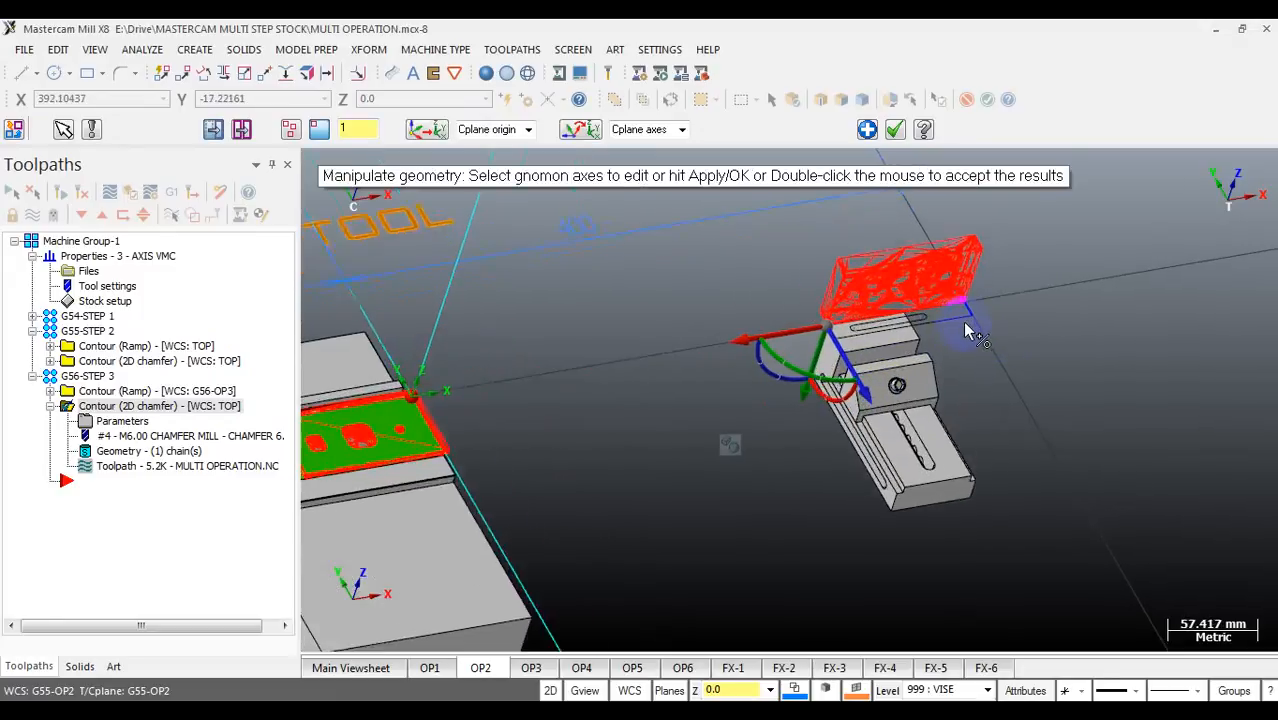
Step: Translate the step 3 stock 50 mm along the gnomon's Y axis, down into the G56 fixture
middle_click_drag(930, 335, 893, 348)
left_click(800, 380)
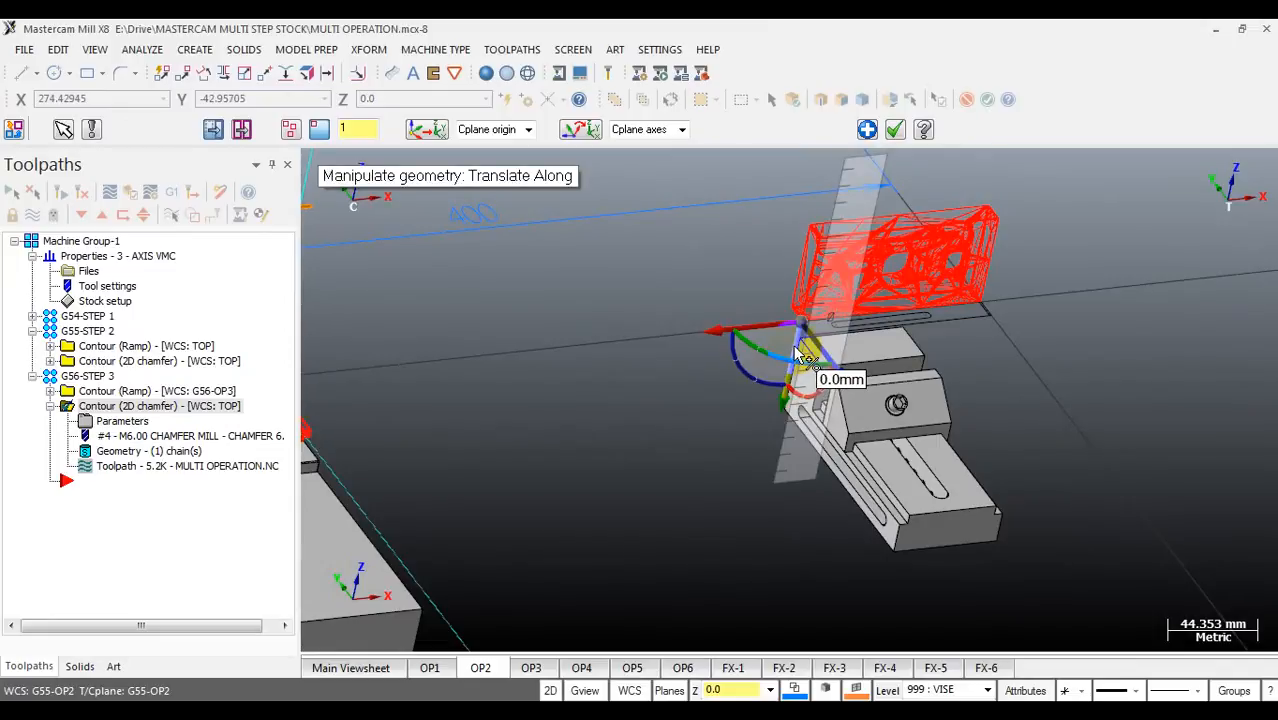
left_click(800, 358)
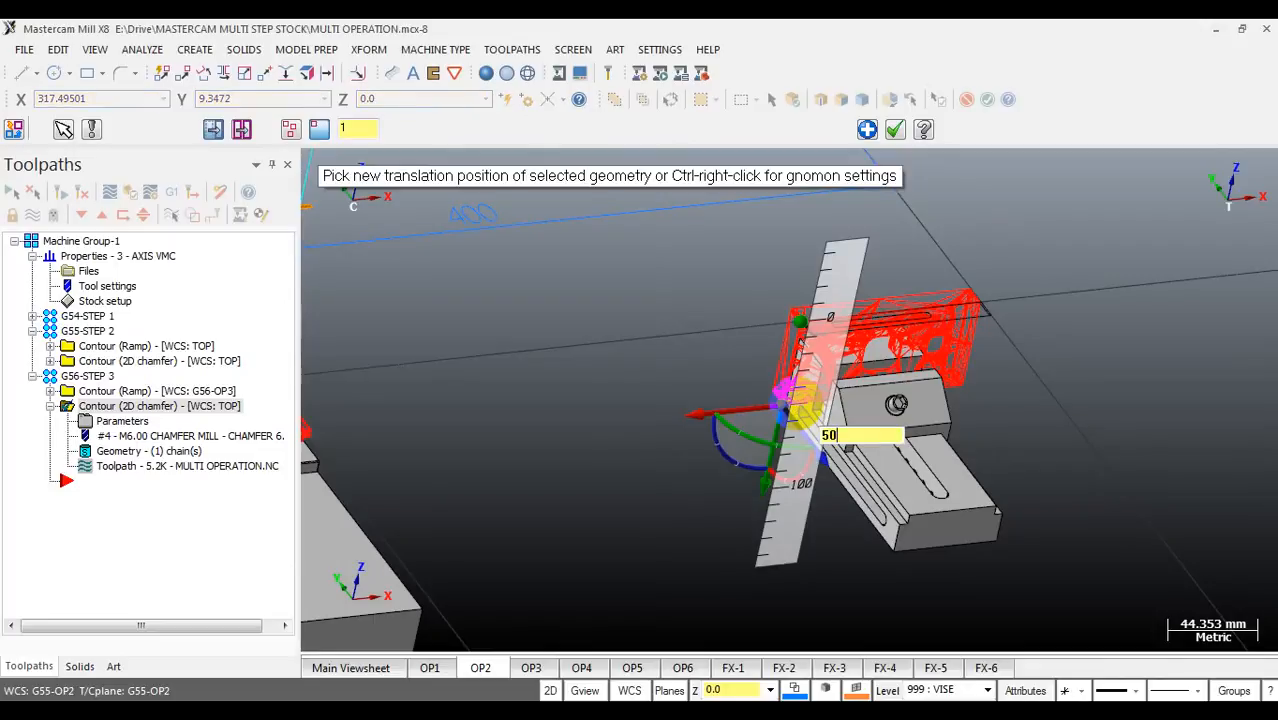
left_click(795, 402)
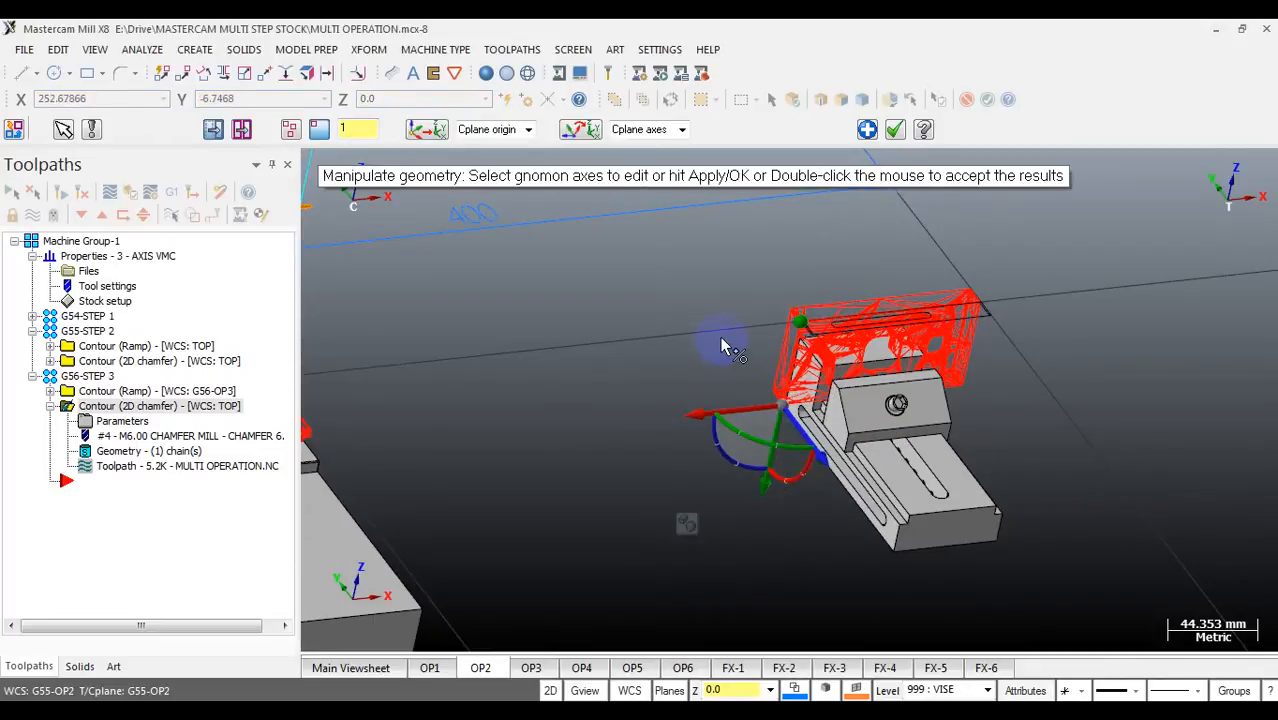
Step: Translate the step 3 stock 16 mm along the gnomon's Z axis and accept the dynamic transform
scroll(741, 334, "up", 4)
middle_click_drag(754, 325, 690, 347)
scroll(688, 347, "down", 3)
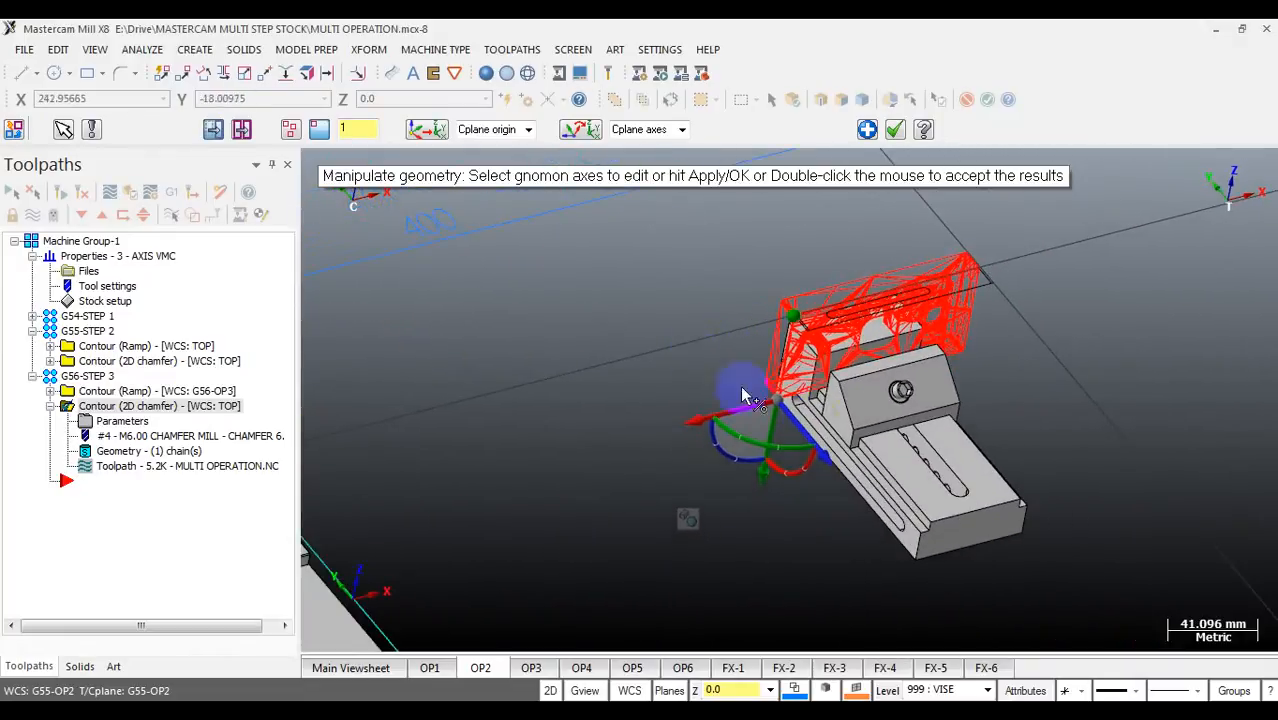
scroll(820, 440, "up", 3)
scroll(822, 445, "up", 2)
left_click(782, 417)
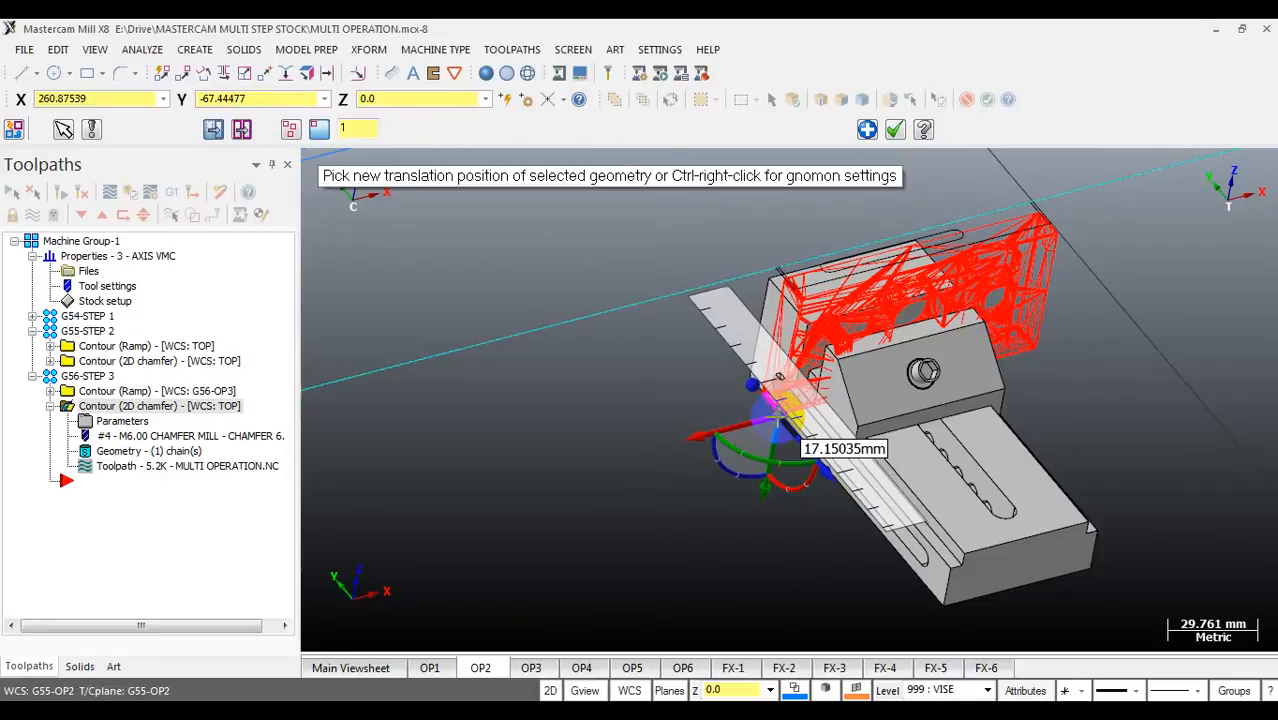
type("16")
key("Return")
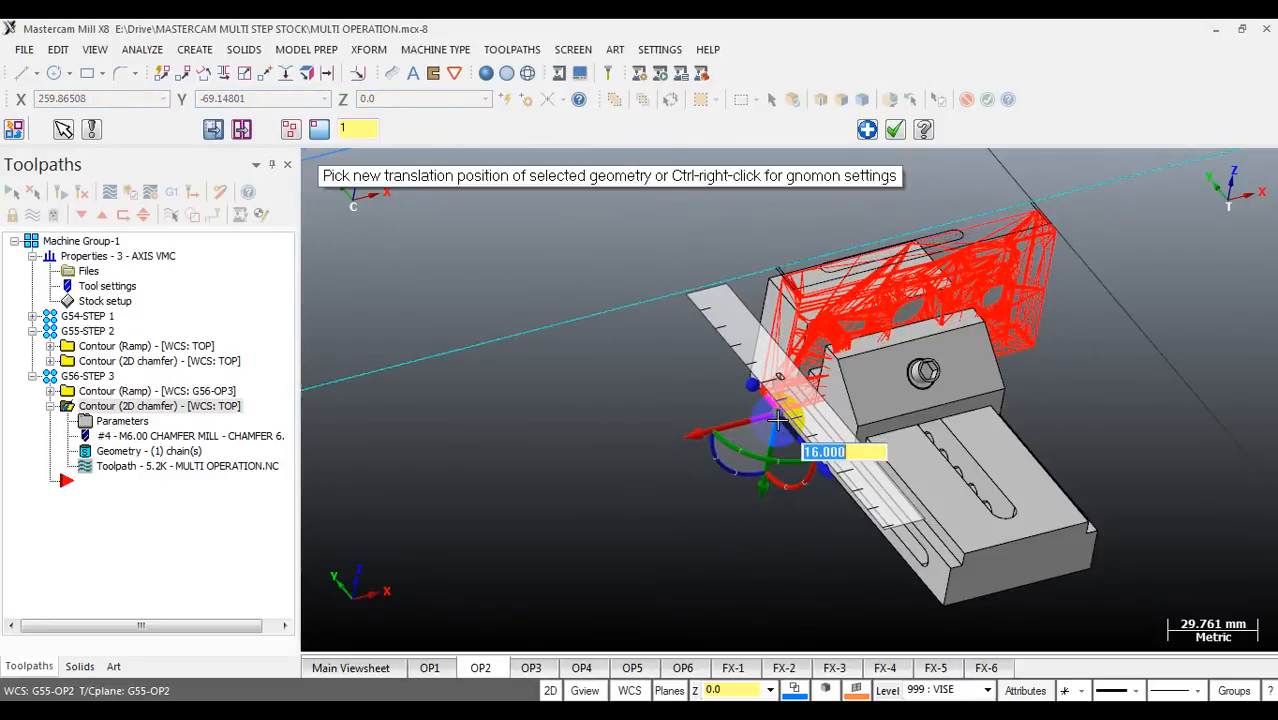
middle_click_drag(778, 420, 941, 380)
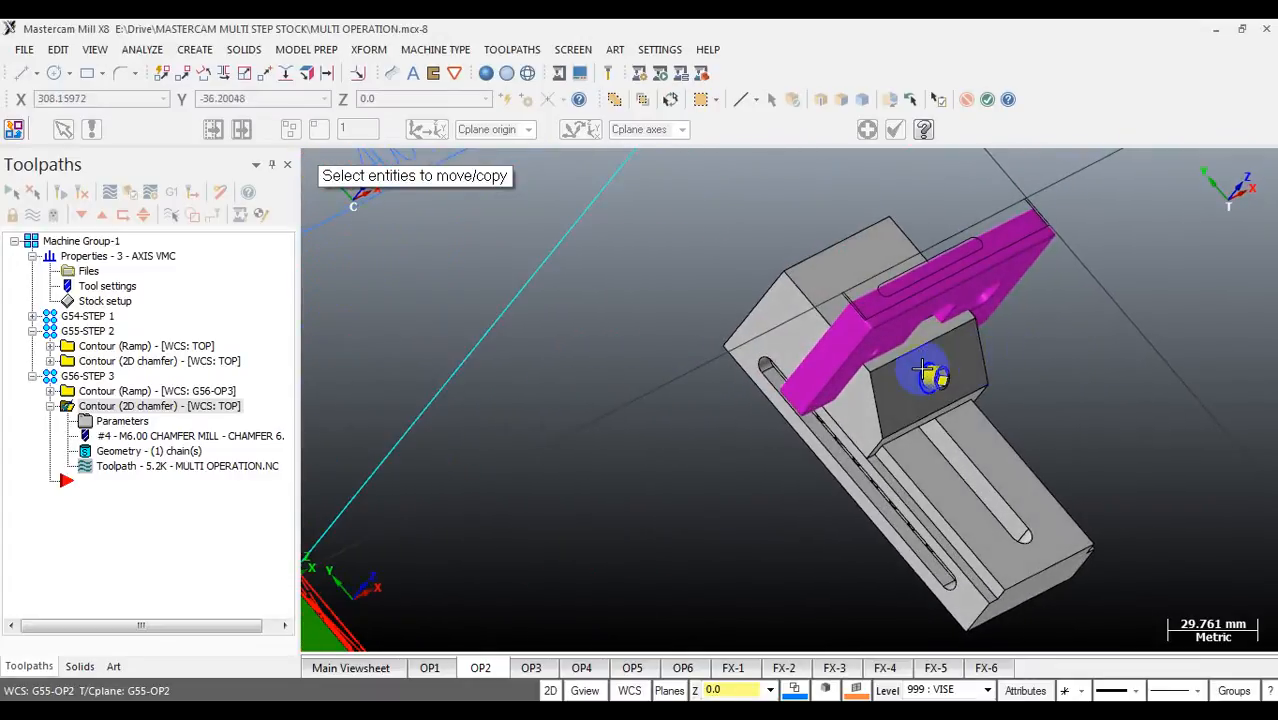
left_click(828, 358)
right_click(853, 347)
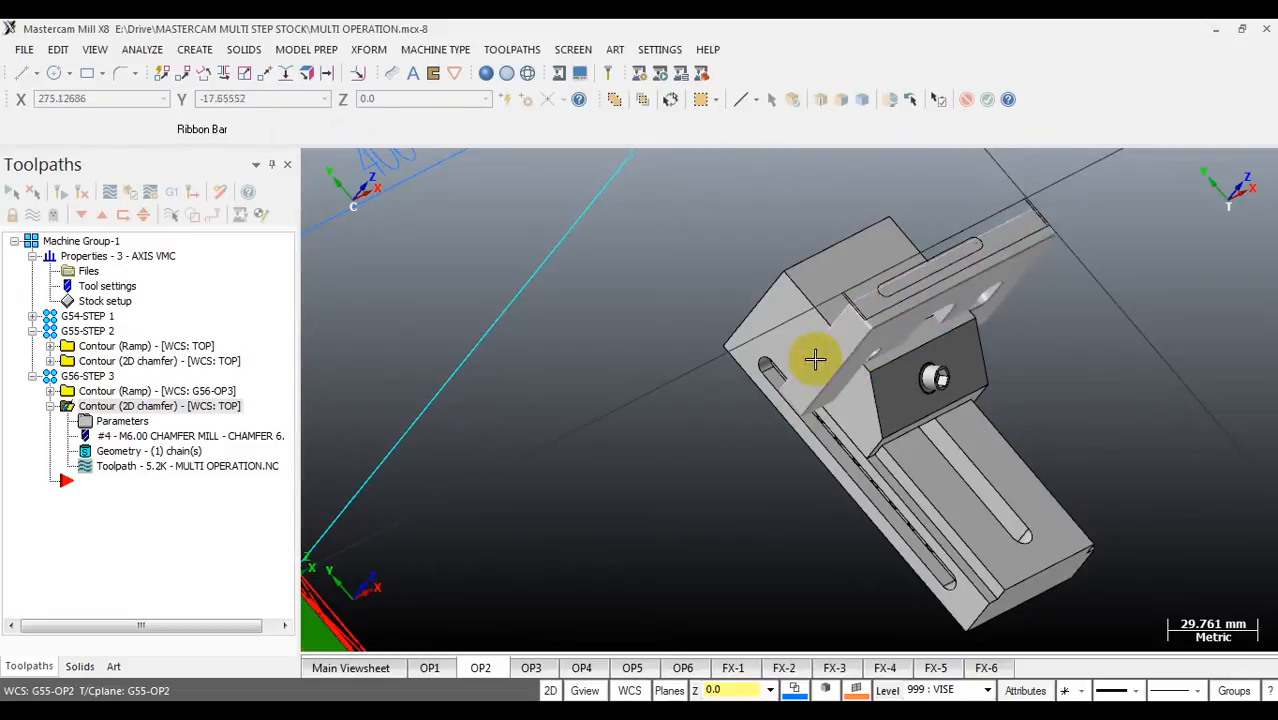
Step: Move the step 3 stock 4 mm in Y with Translate, using the Move option instead of Copy
left_click(813, 357)
left_click(164, 75)
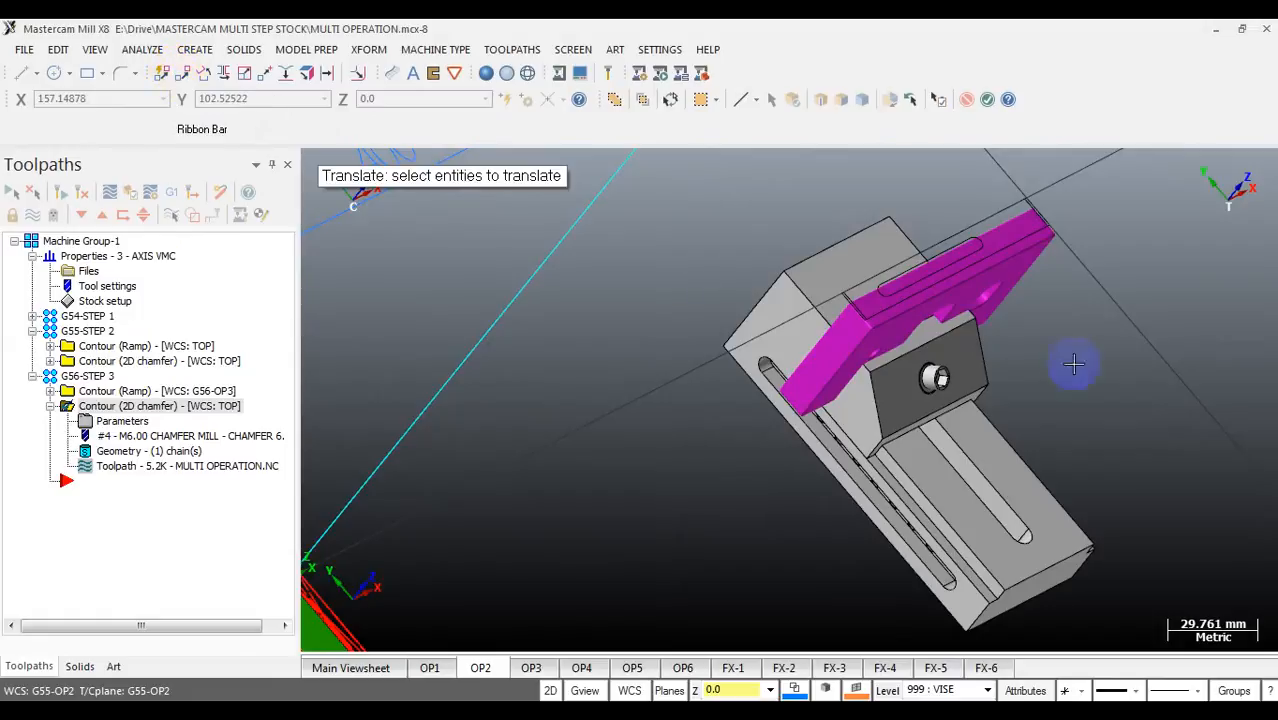
left_click(1029, 241)
left_click(1022, 242)
key("Return")
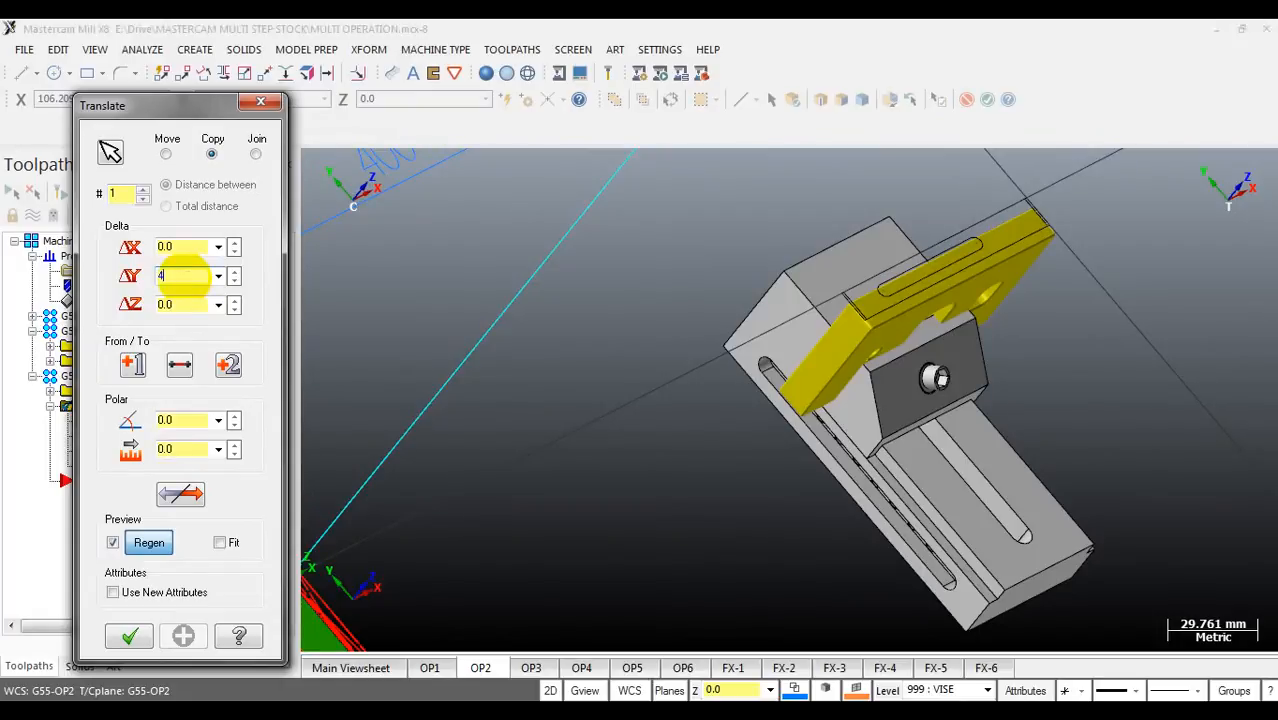
key("Tab")
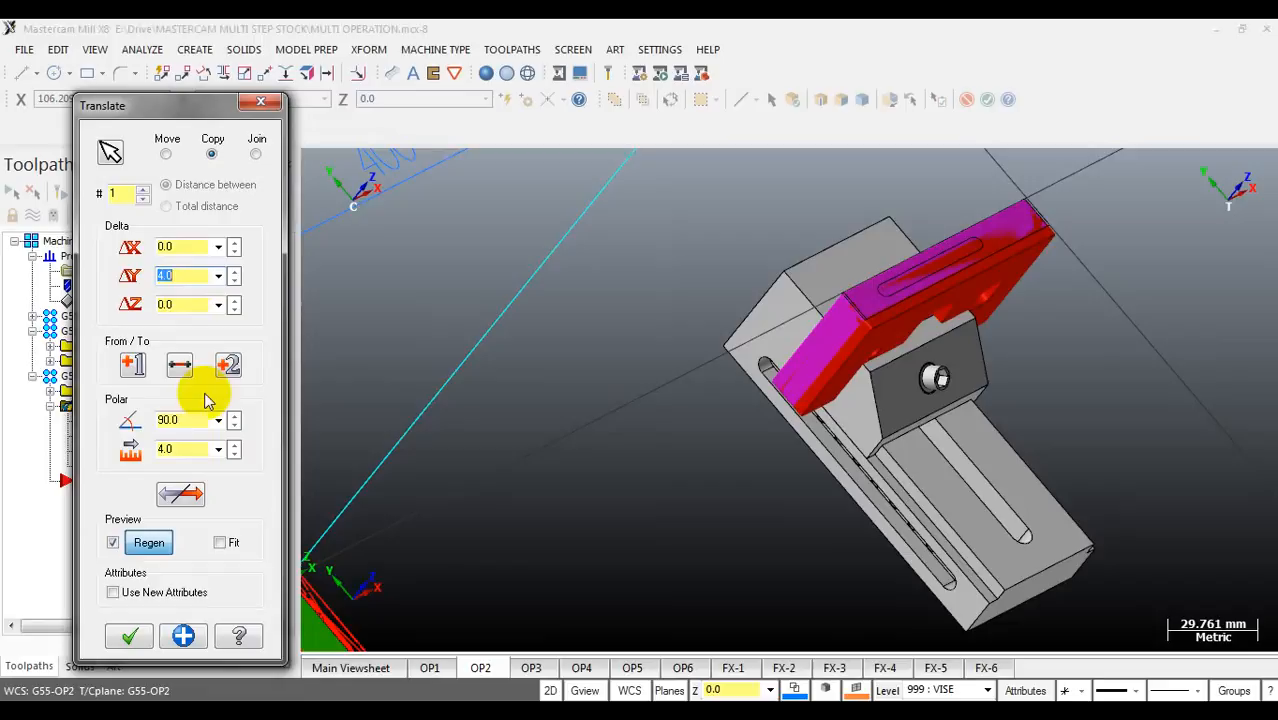
left_click(166, 153)
left_click(134, 636)
middle_click_drag(725, 438, 1015, 532)
right_click(1015, 532)
left_click(1071, 590)
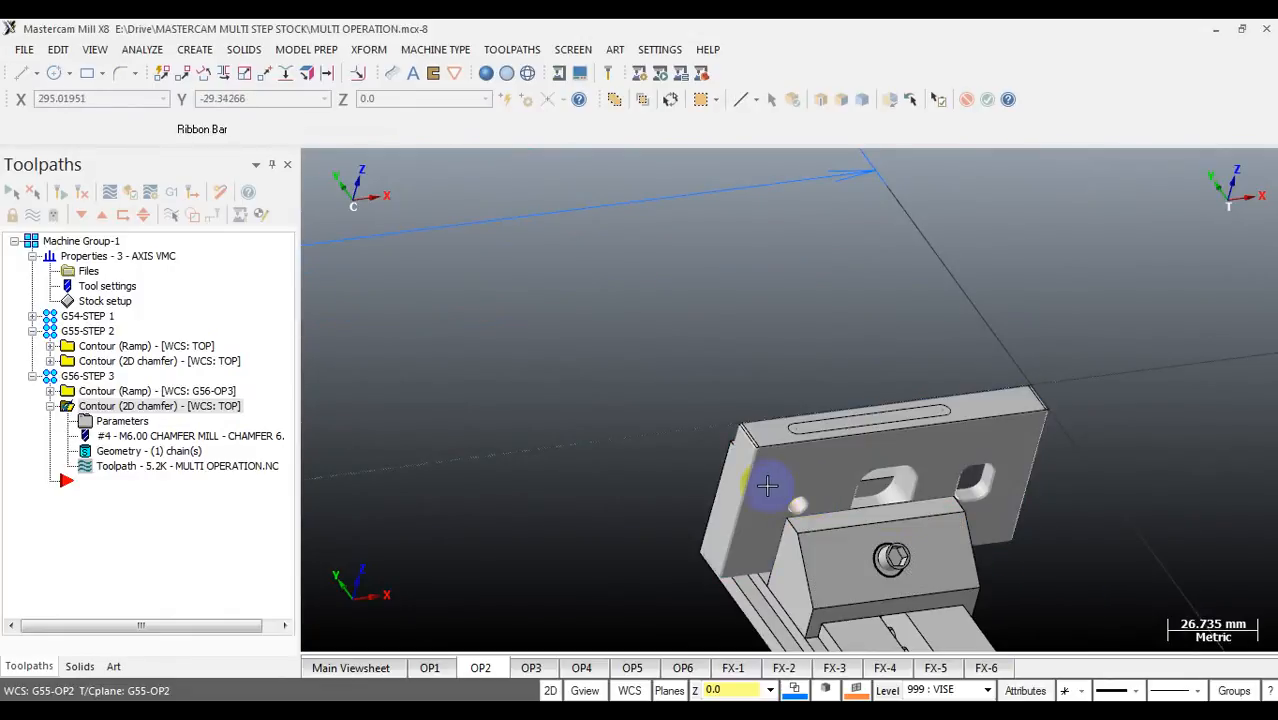
Step: Show level 100 PART again to compare the moved stock with the part in the G56 fixture
key("alt+z")
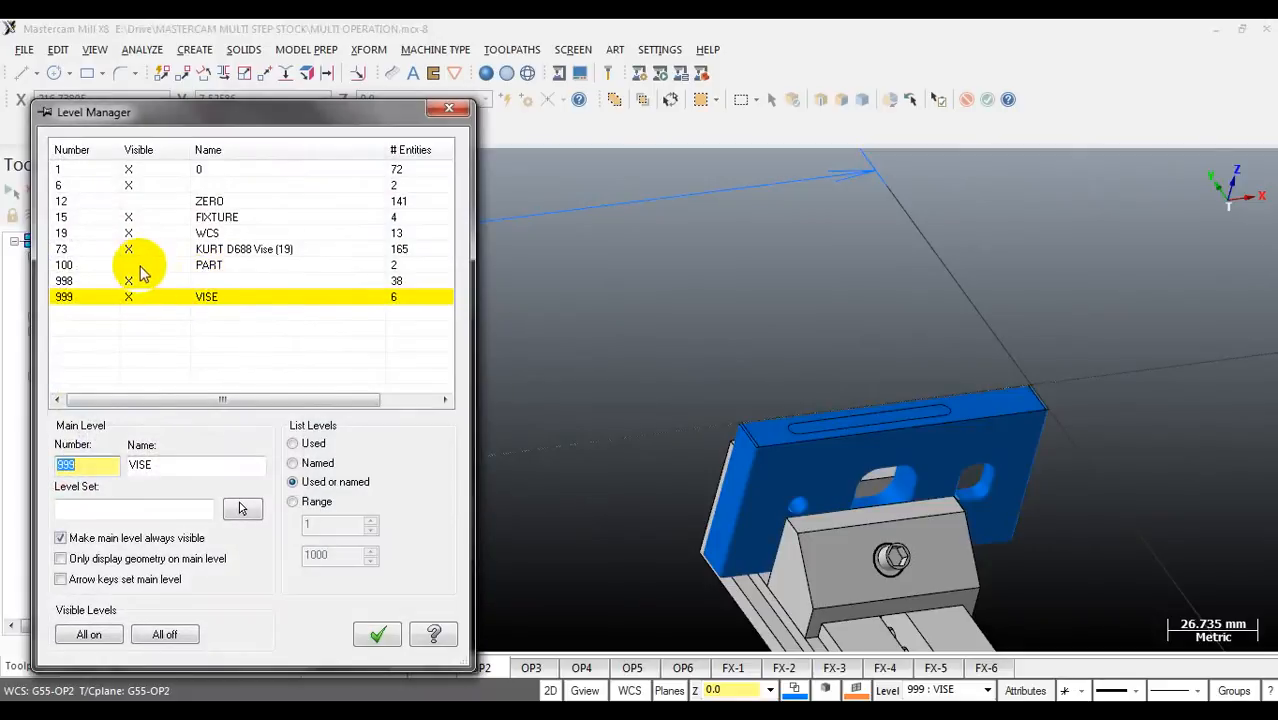
left_click(130, 265)
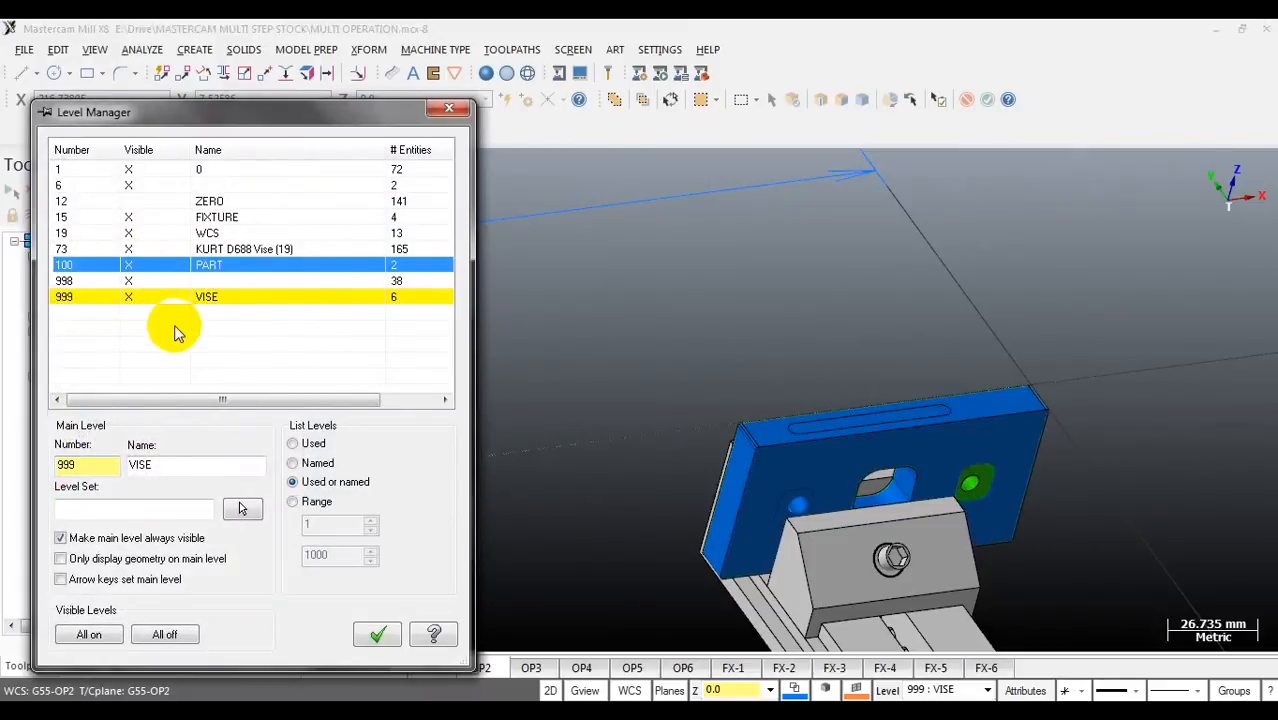
left_click(370, 634)
middle_click_drag(380, 506, 802, 502)
scroll(756, 465, "up", 5)
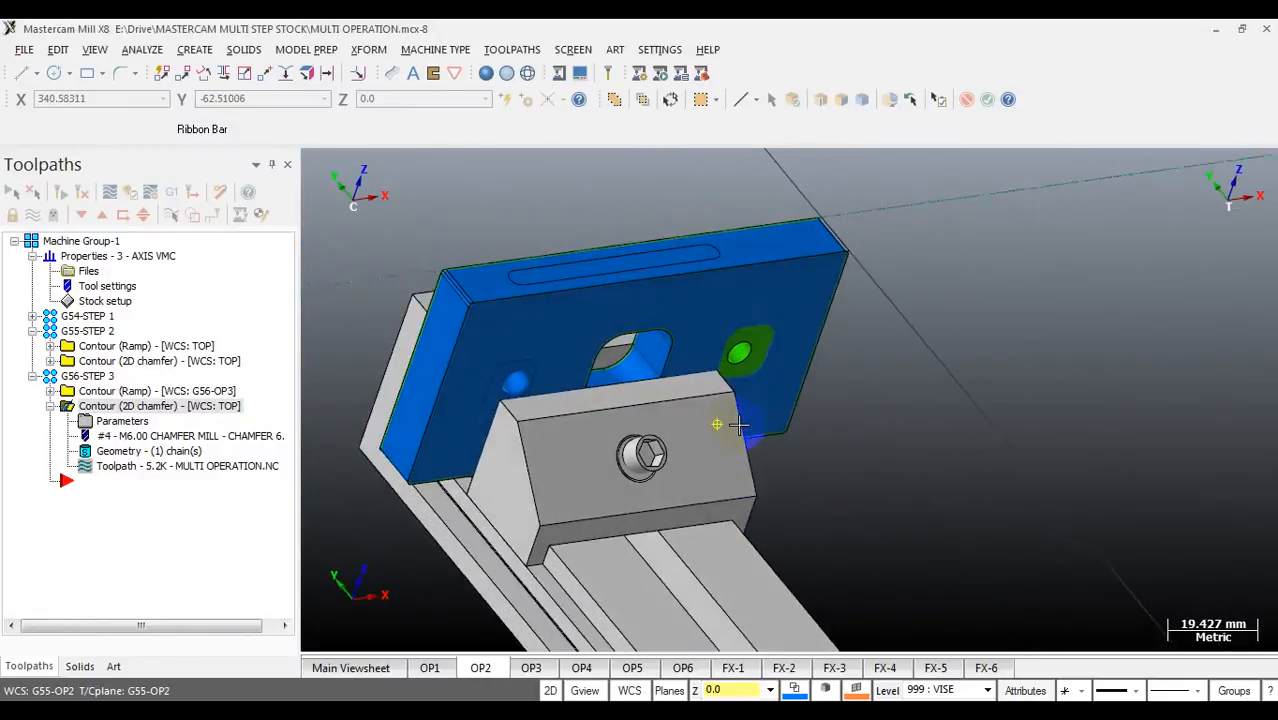
Step: Hide level 100 PART so that only the moved stock is displayed in the G56 fixture
middle_click_drag(718, 421, 699, 419)
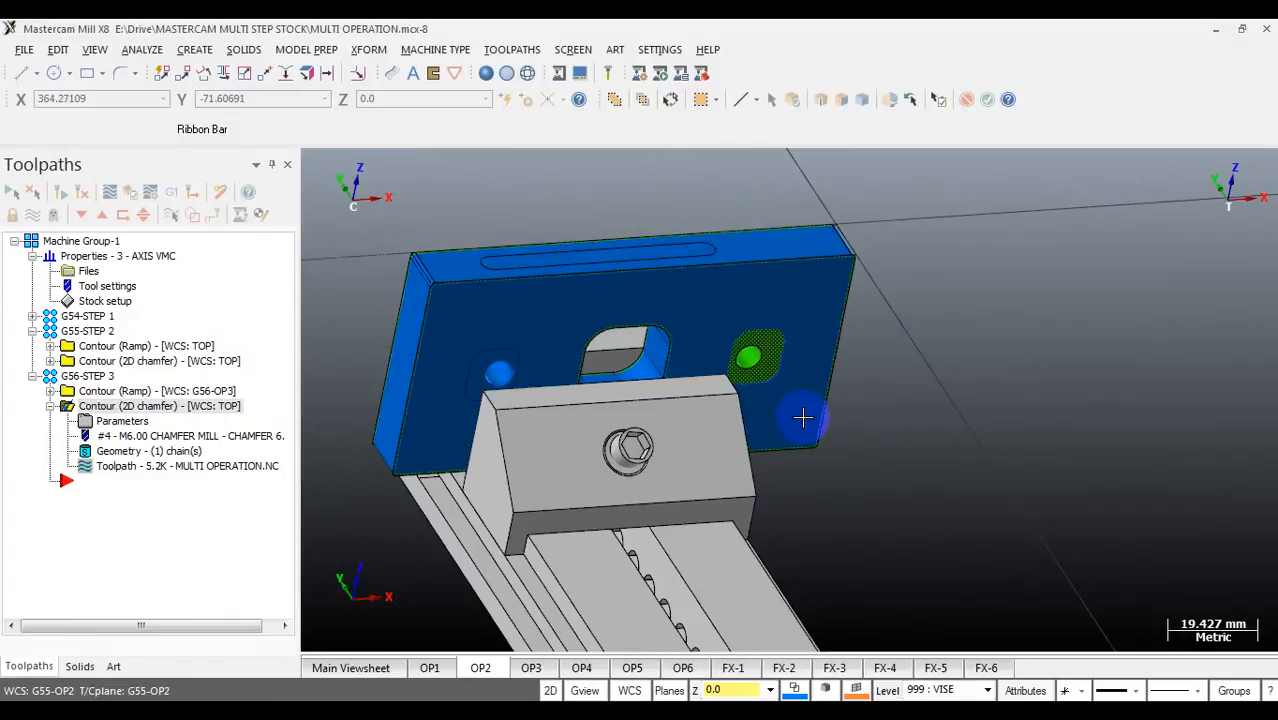
key("alt+z")
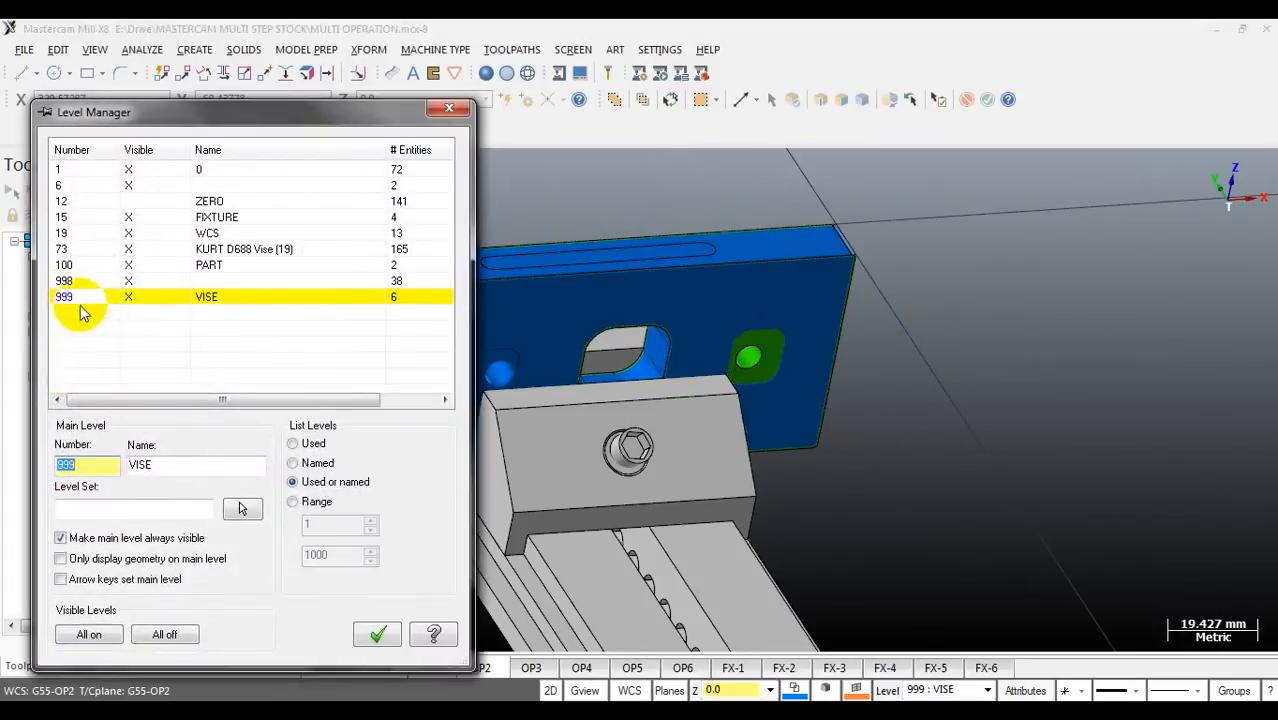
left_click(130, 265)
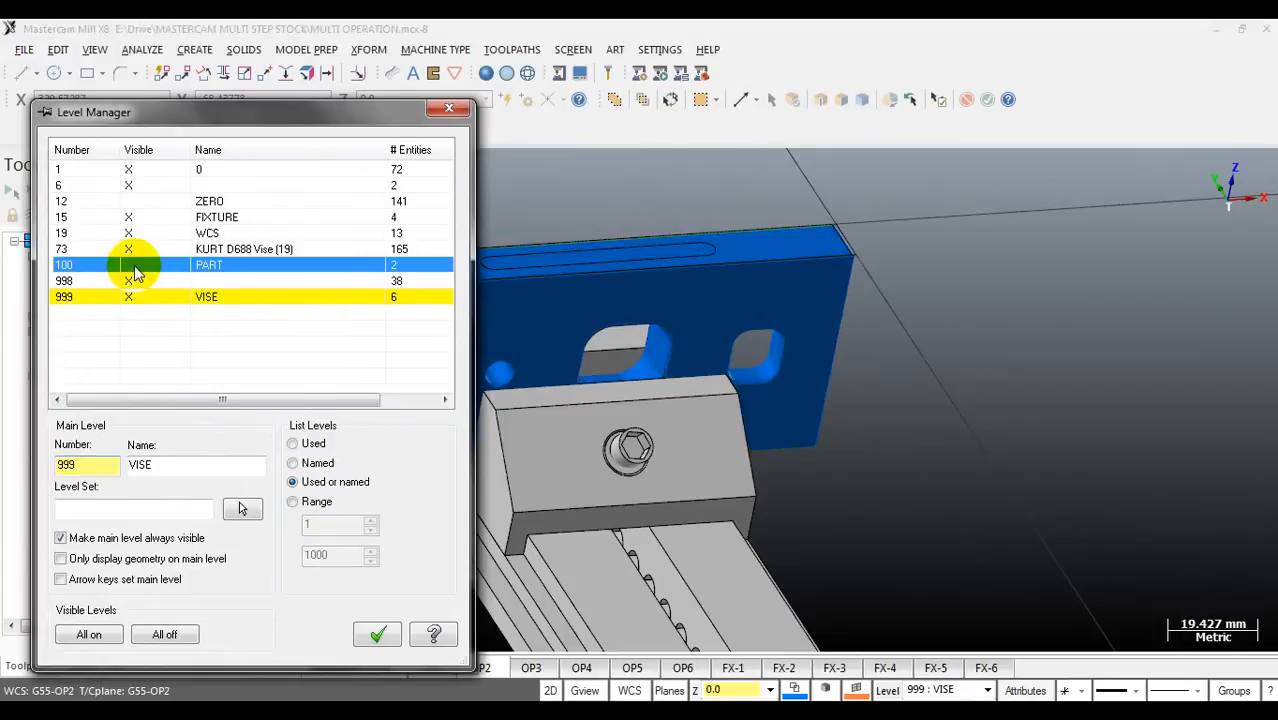
left_click(368, 635)
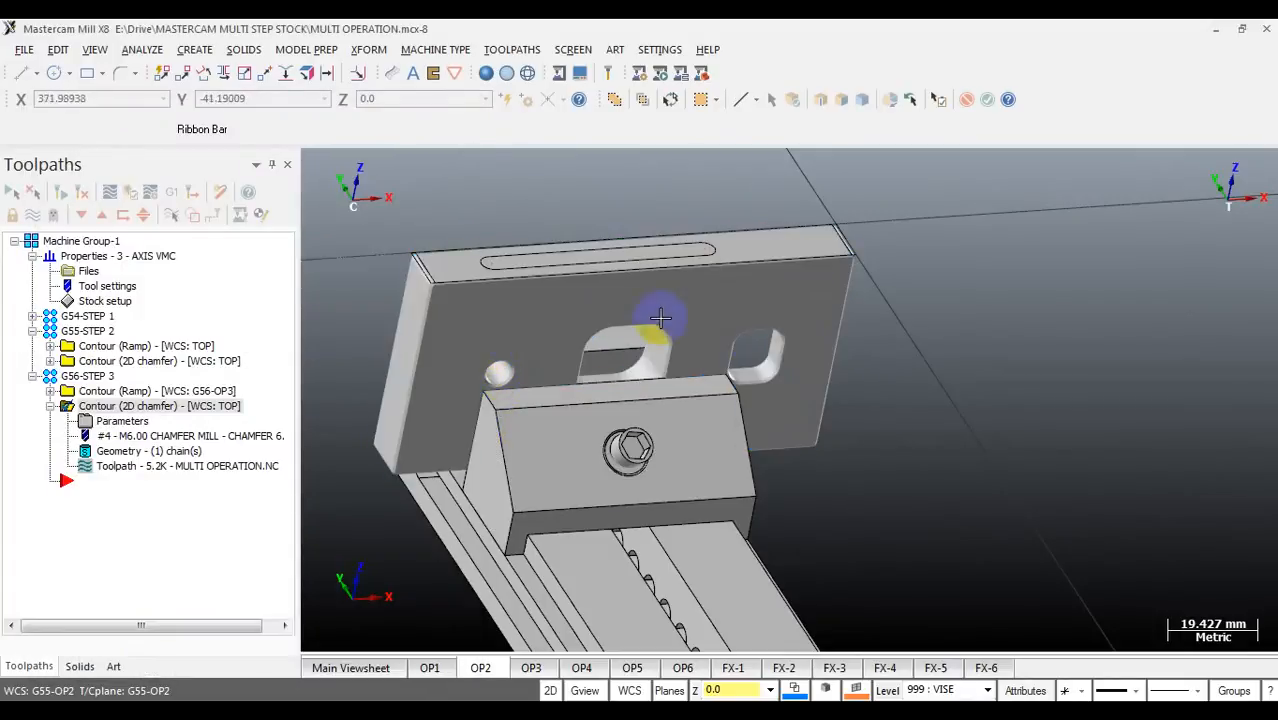
Step: Rotate the step 3 stock 180° about the gnomon's Y axis with a dynamic transform, placing the gnomon origin at the stock's upper corner on the WCS zero
middle_click_drag(641, 314, 374, 331)
left_click(485, 277)
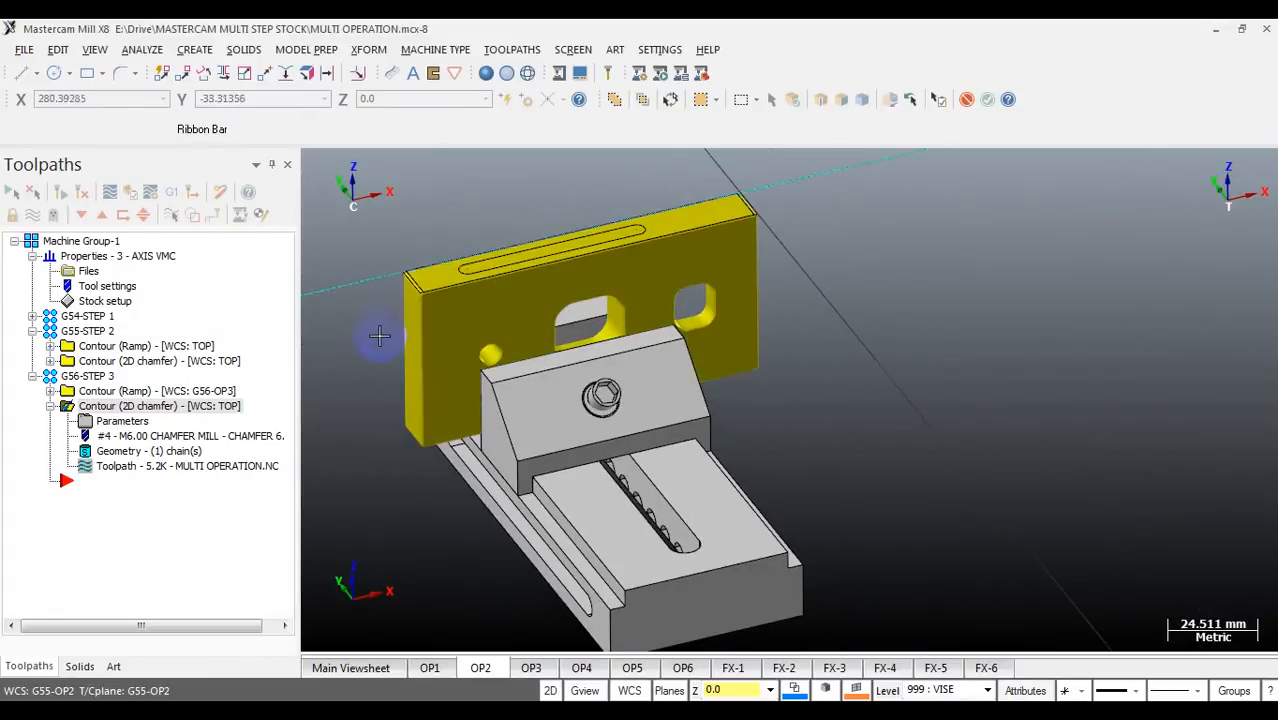
left_click(152, 192)
left_click(162, 73)
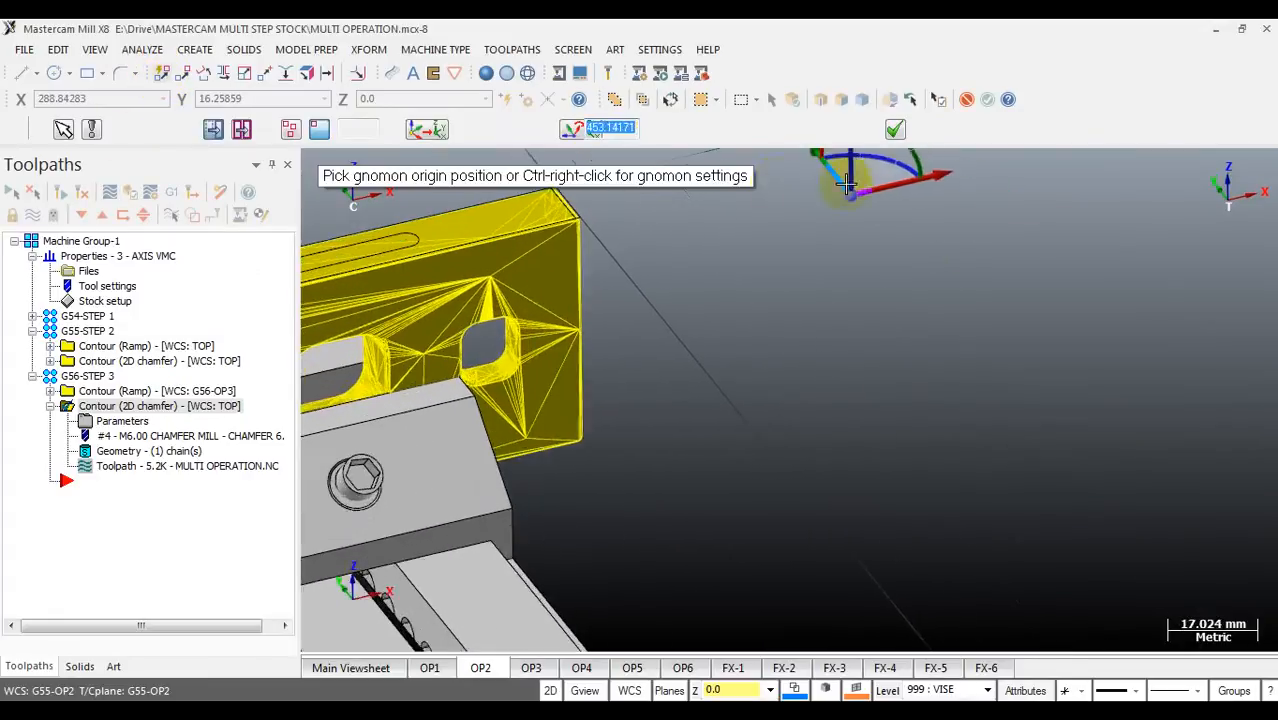
scroll(640, 240, "up", 3)
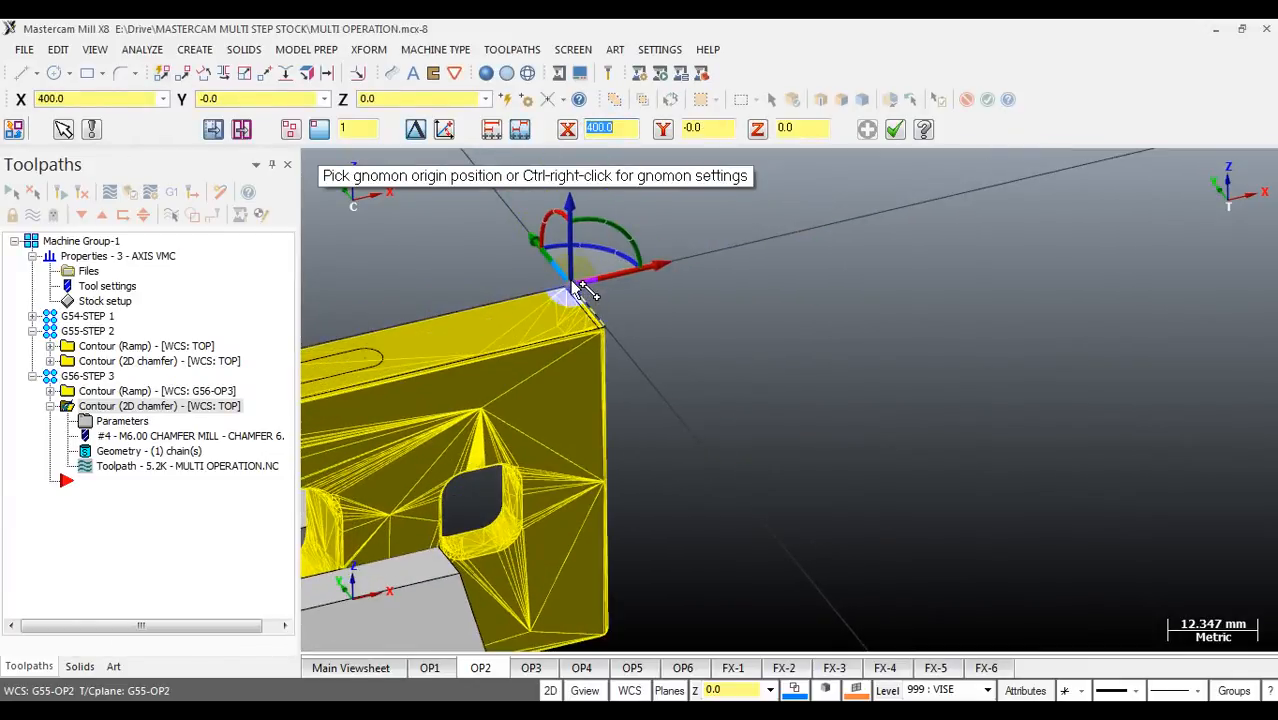
left_click(570, 289)
left_click(622, 248)
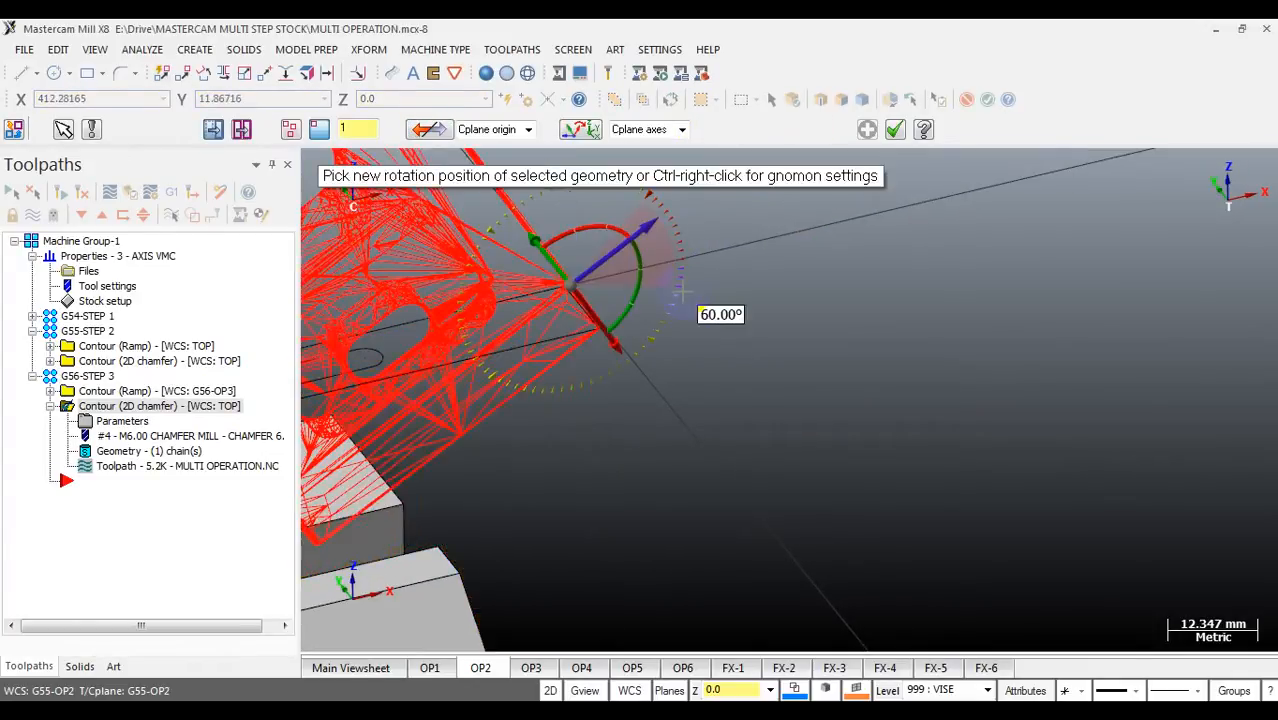
scroll(680, 330, "down", 1)
scroll(670, 345, "down", 1)
type("180")
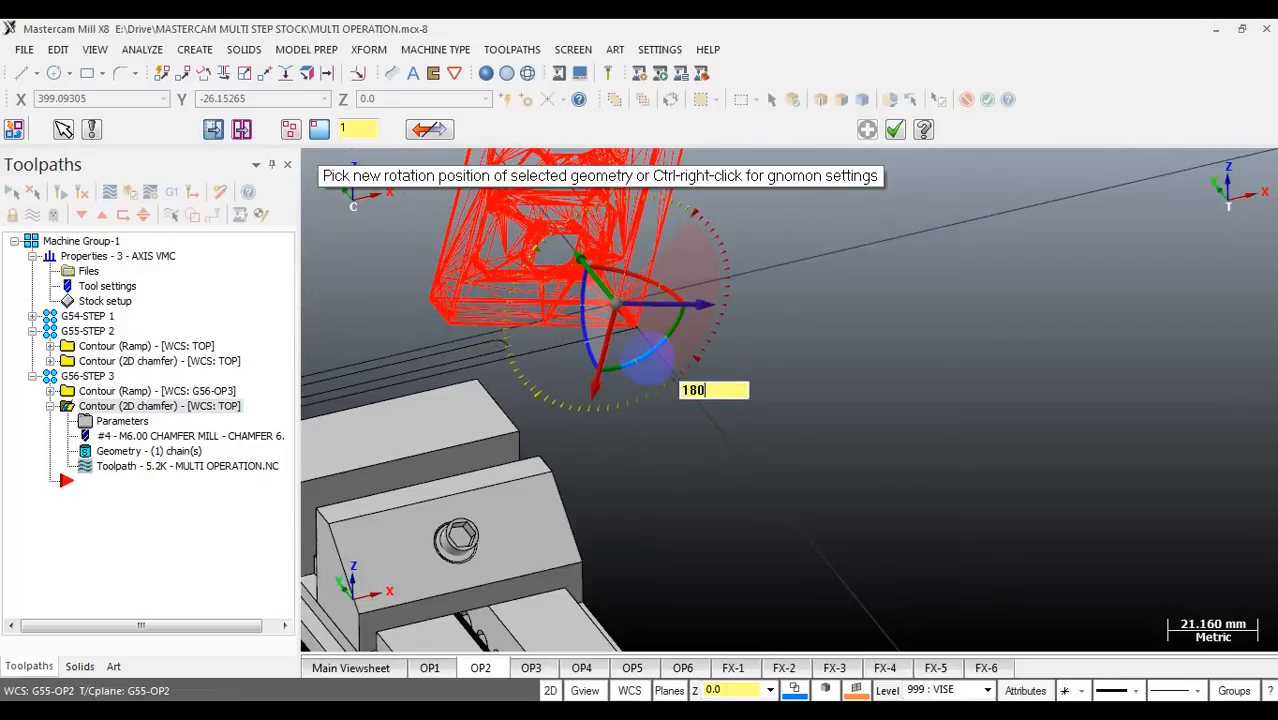
key("Return")
Step: Translate the rotated stock down along the gnomon's Z axis so its upper edge returns to the fixture zero height
left_click(620, 352)
left_click(618, 352)
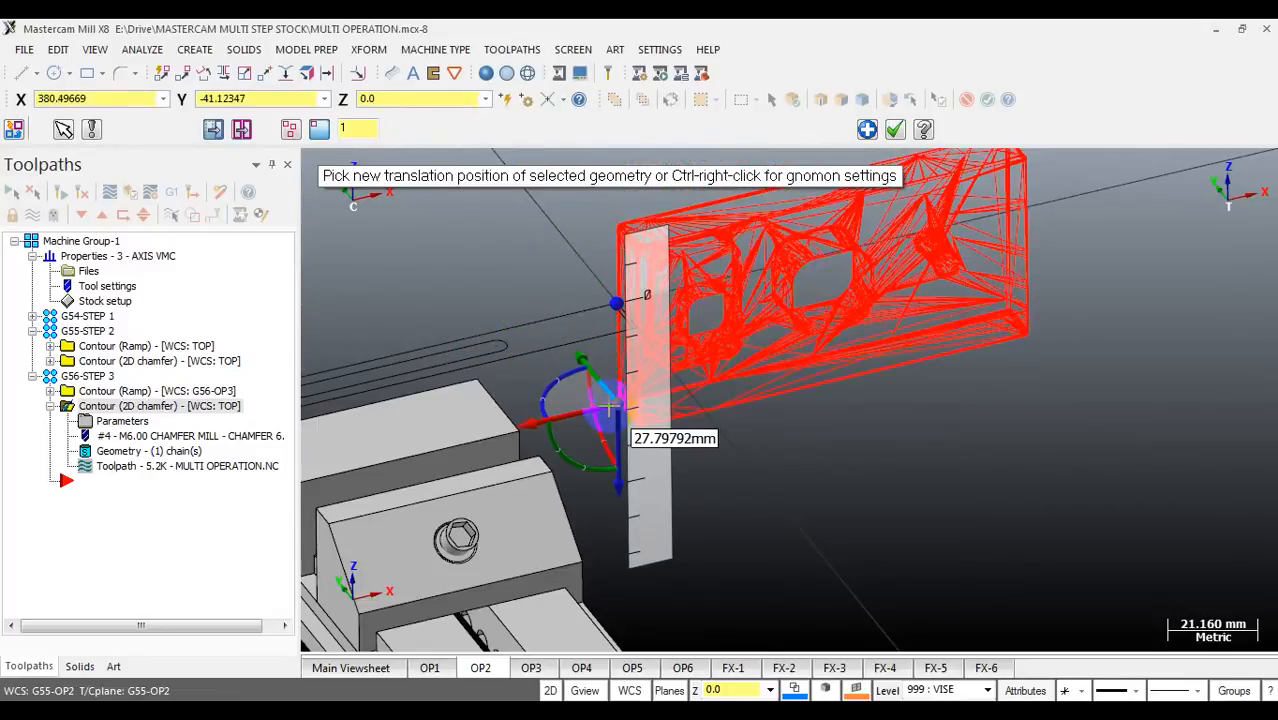
key("Return")
key("Return")
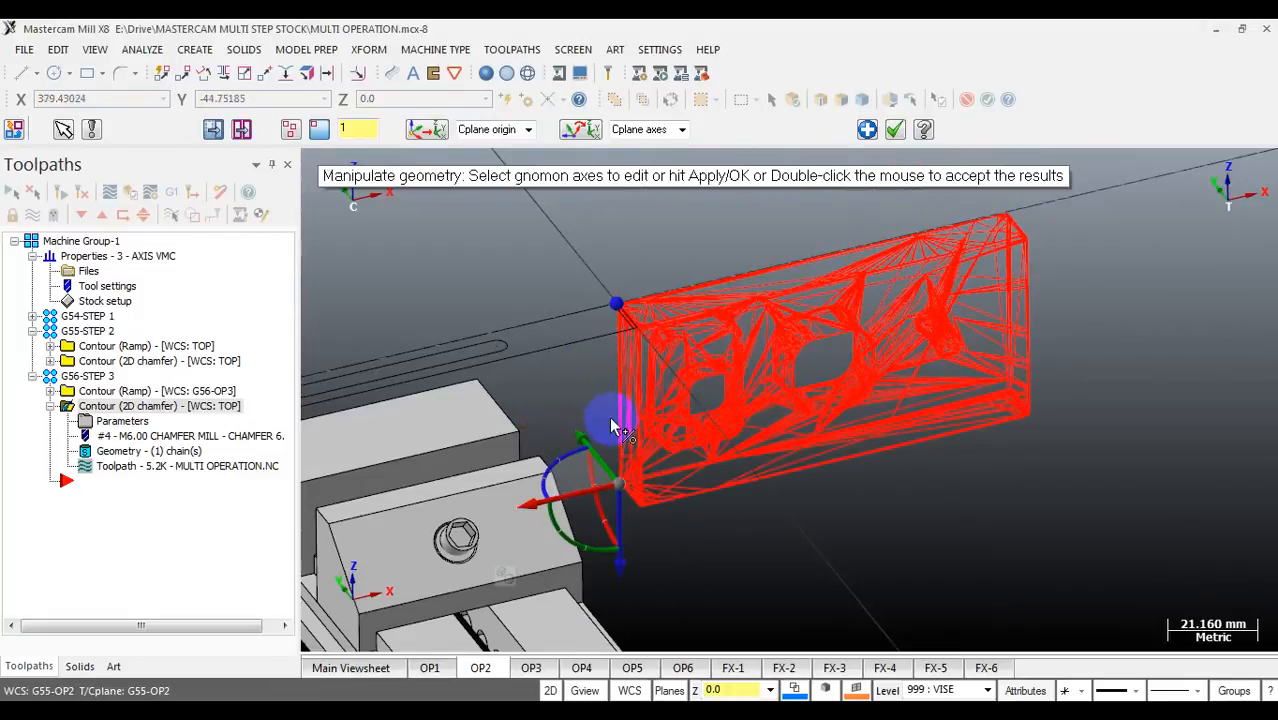
Step: Translate the rotated stock 100 mm along the gnomon's X axis into the vise and accept the dynamic transform
scroll(626, 407, "down", 1)
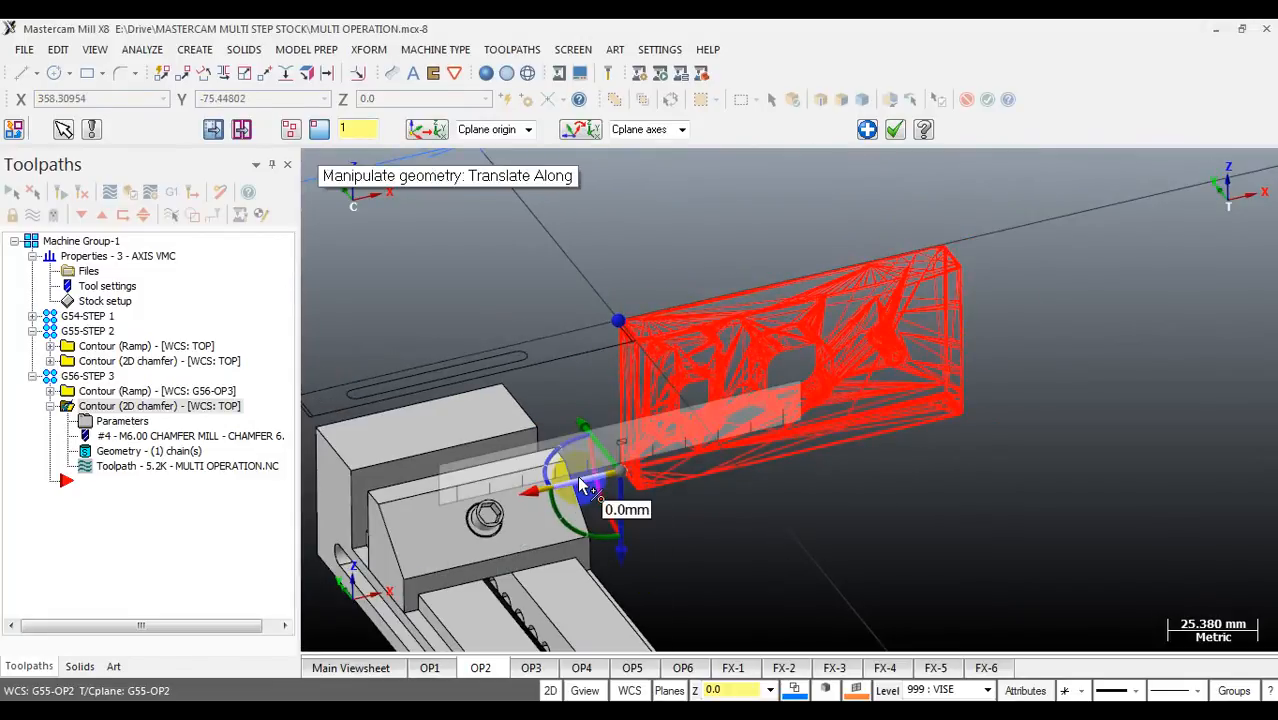
left_click(590, 487)
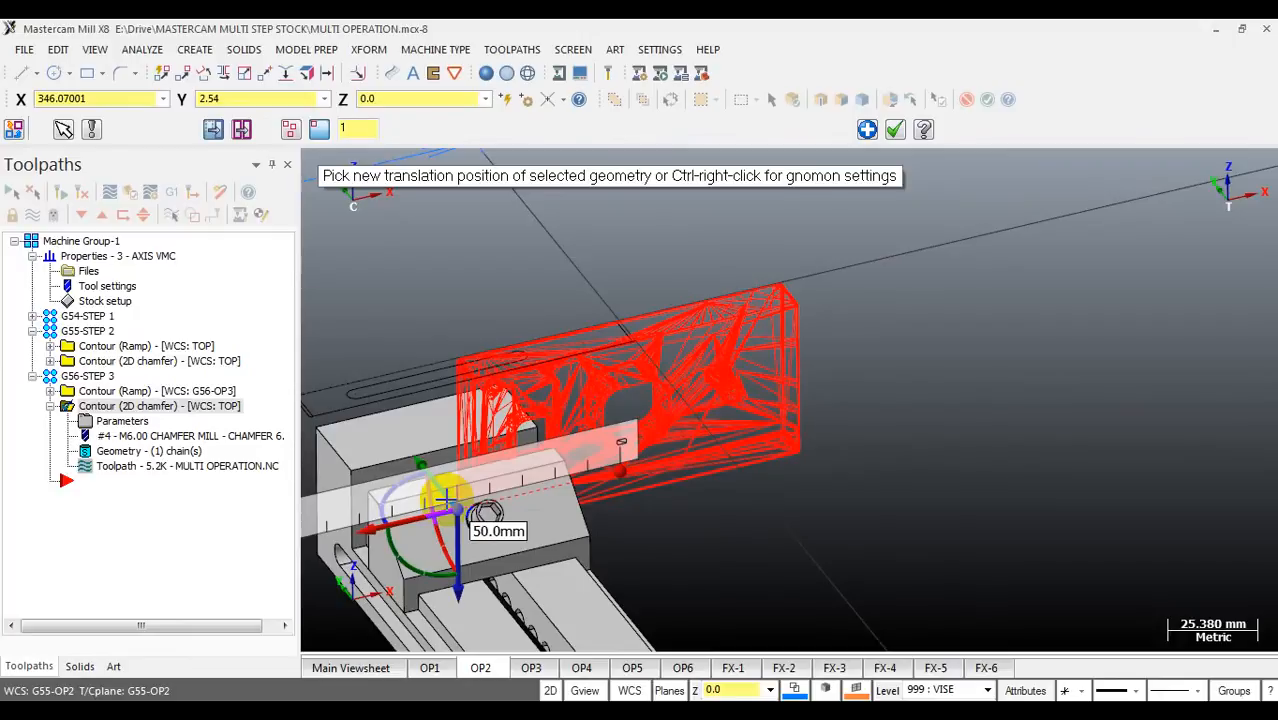
type("100")
key("Return")
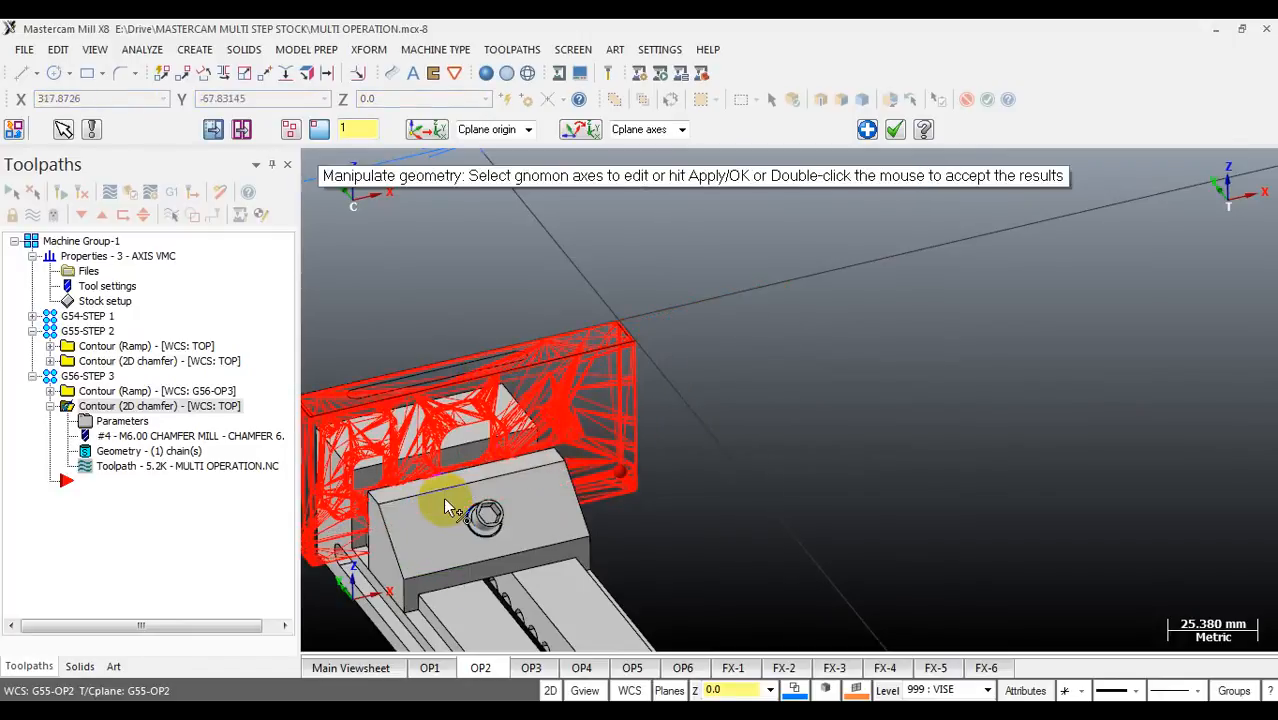
left_click(895, 131)
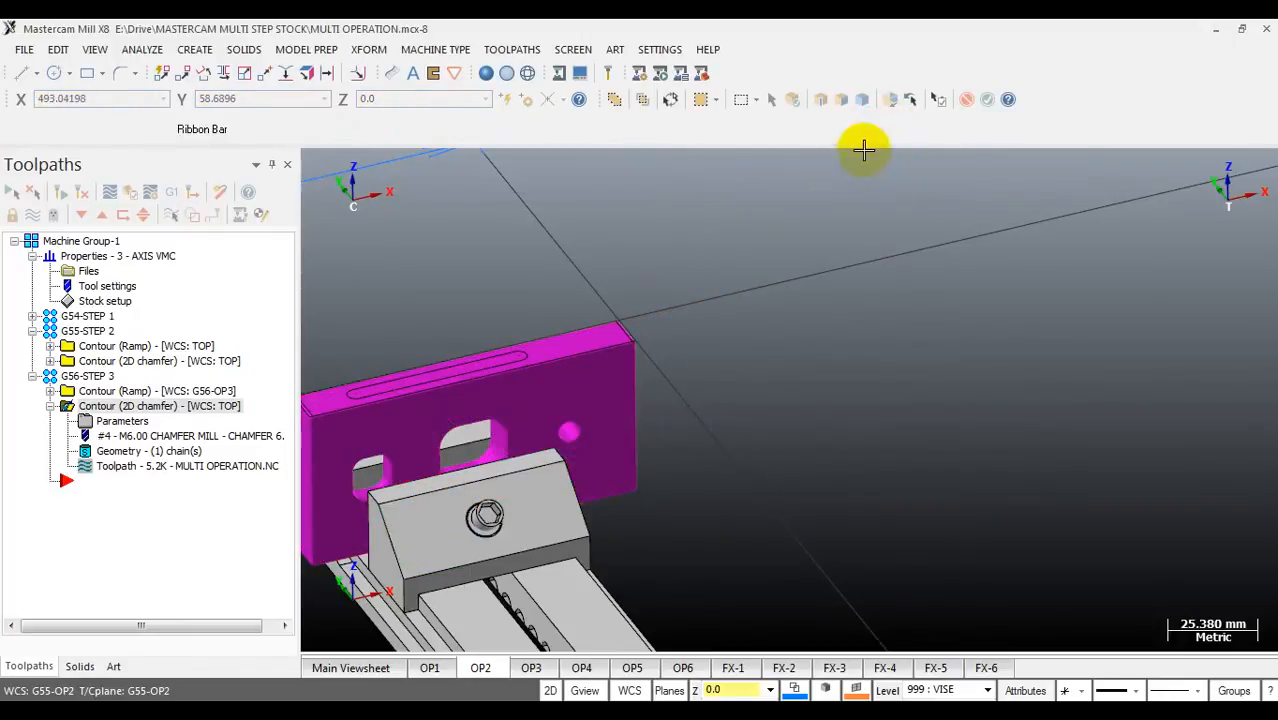
Step: Turn level 100 PART visible again alongside the flipped stock
scroll(708, 328, "down", 3)
key("alt+z")
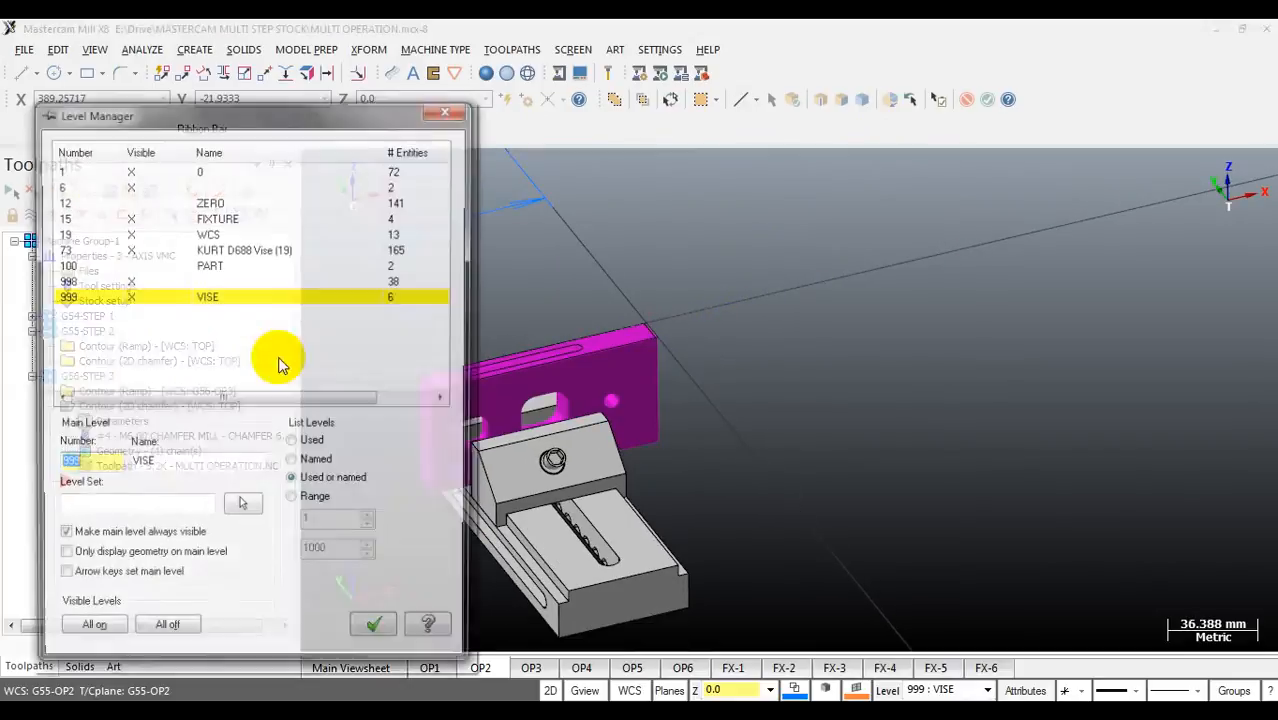
left_click(132, 265)
left_click(372, 630)
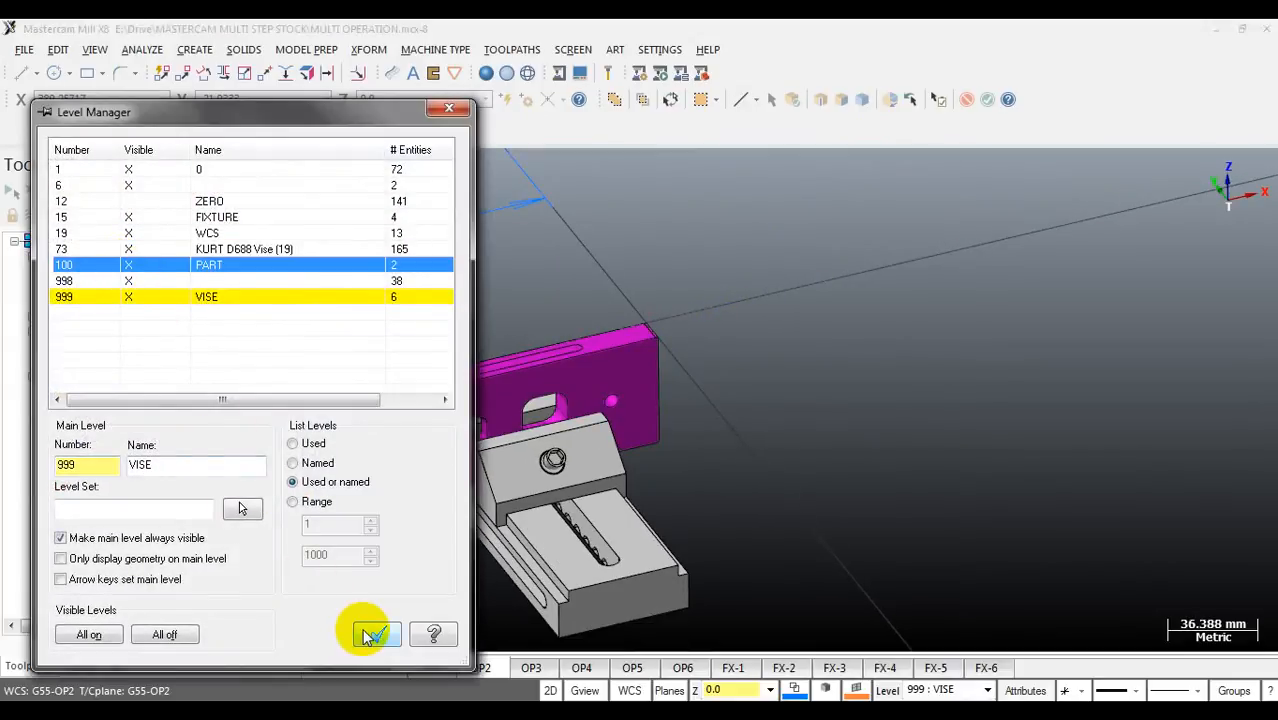
Step: Examine the flipped stock in the vise against the part, checking the pockets, hole and outer edges
scroll(579, 362, "up", 4)
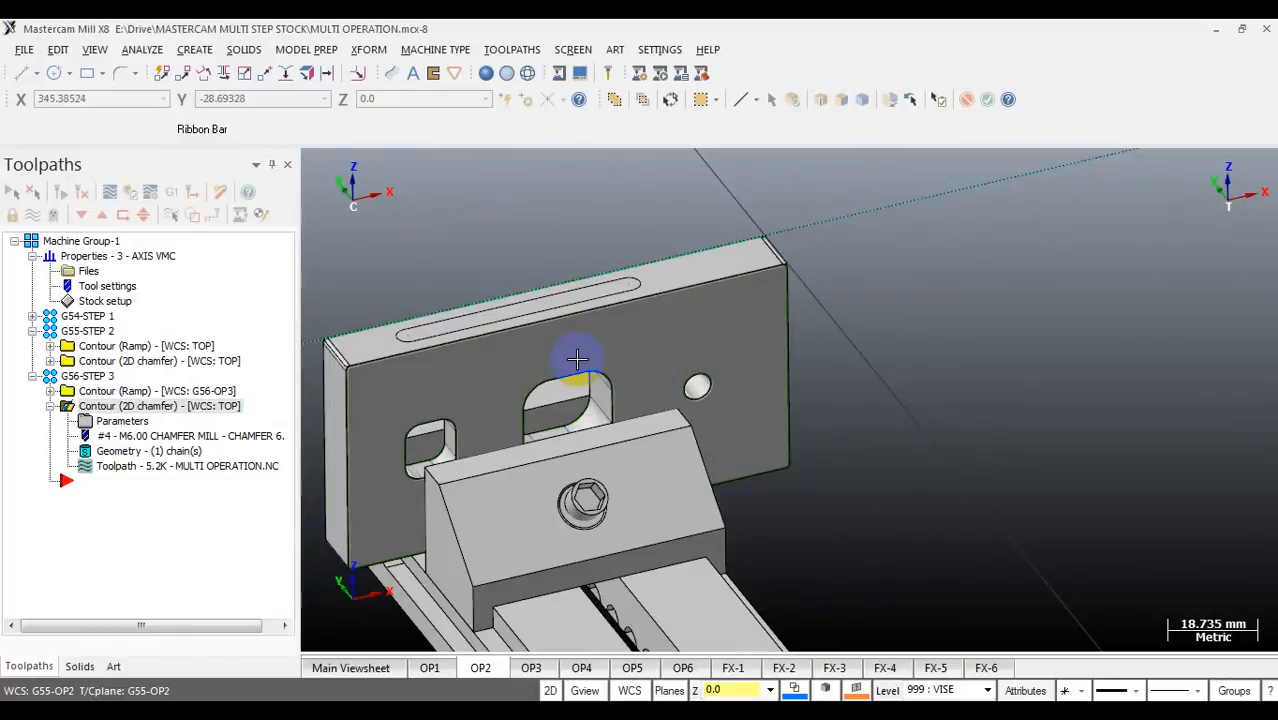
mouse_move(923, 302)
middle_mouse_down()
mouse_move(907, 290)
mouse_move(895, 313)
mouse_move(847, 314)
mouse_move(836, 365)
mouse_move(682, 293)
mouse_move(750, 251)
mouse_move(813, 327)
middle_mouse_up()
left_click(682, 293)
scroll(815, 325, "up", 3)
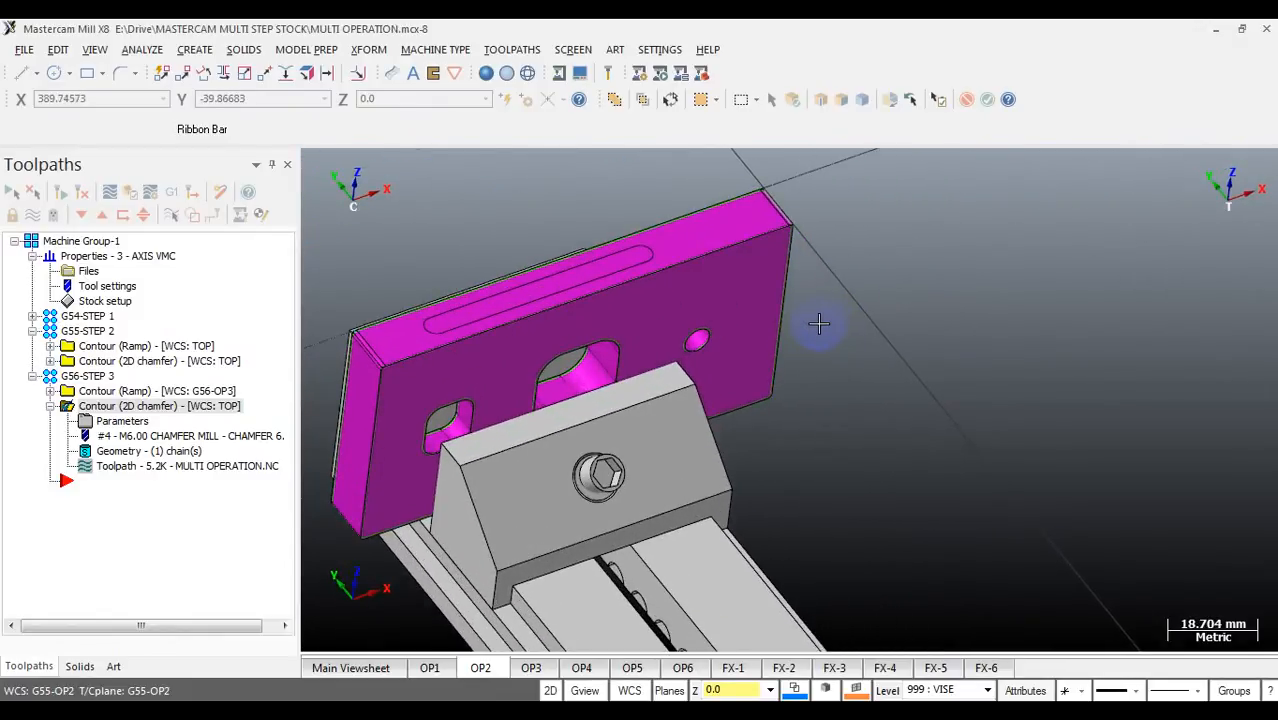
scroll(818, 323, "down", 4)
left_click(735, 253)
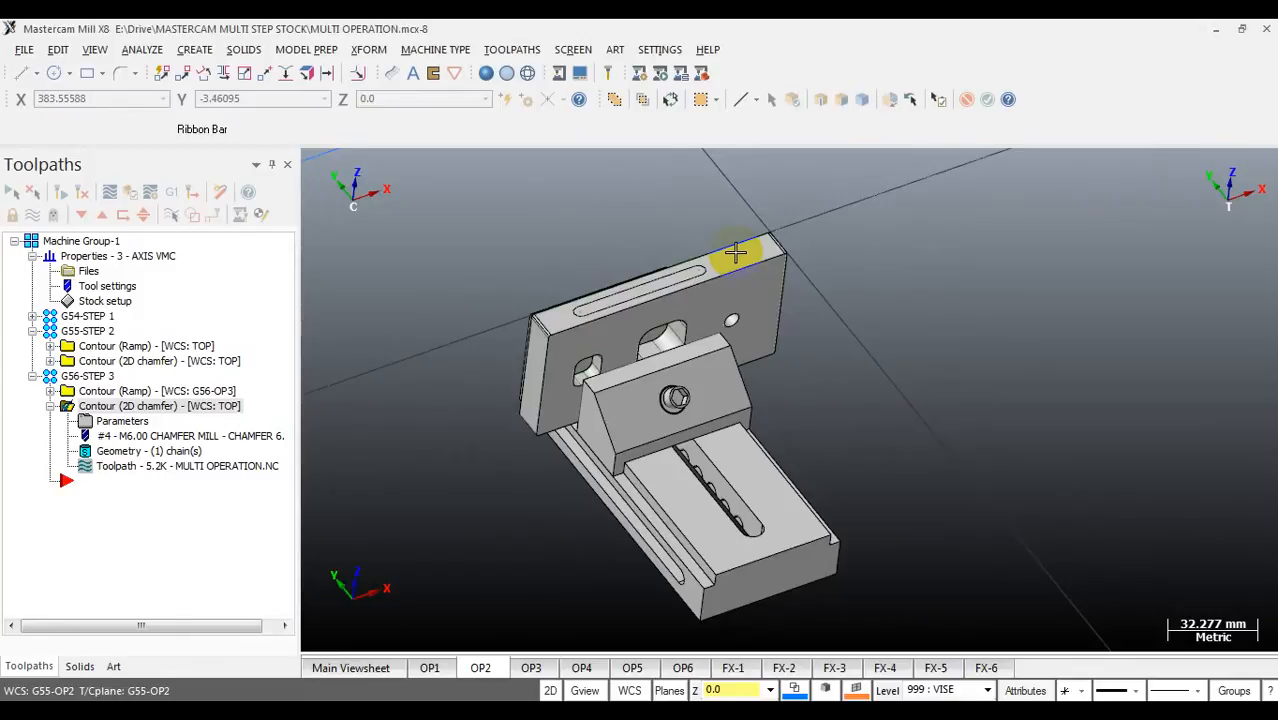
left_click(949, 180)
left_click(998, 330)
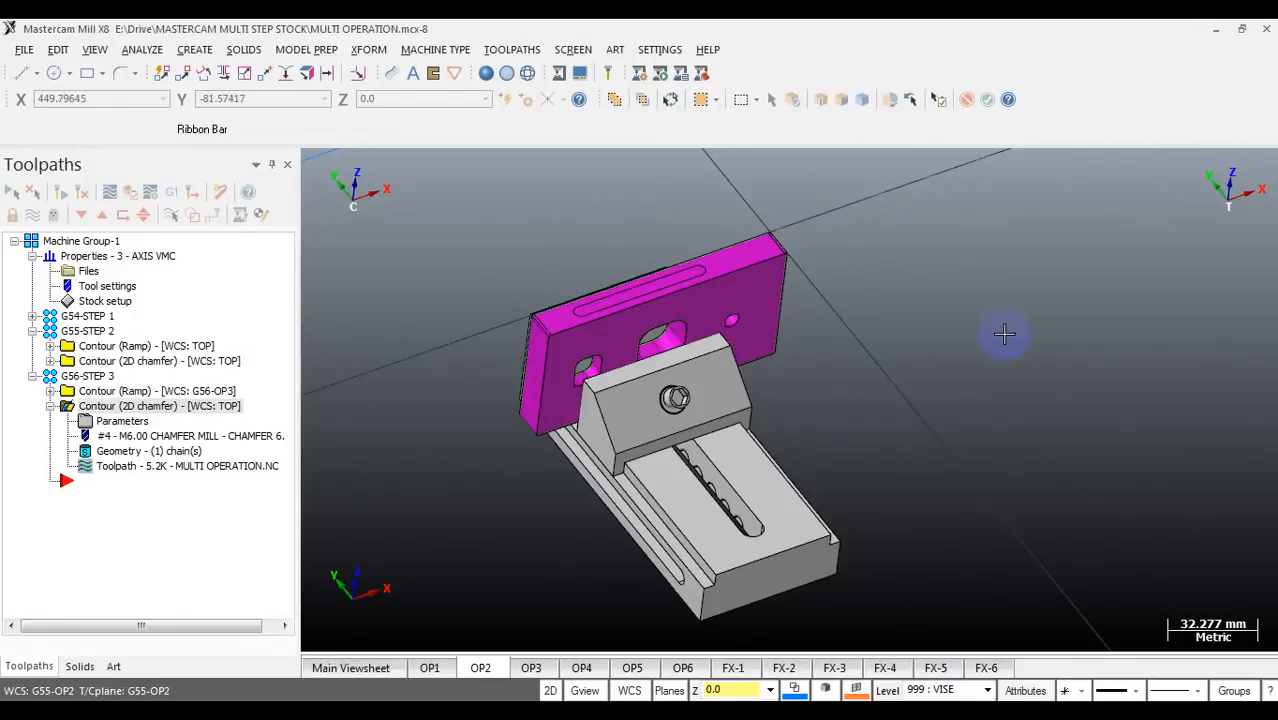
scroll(986, 332, "down", 2)
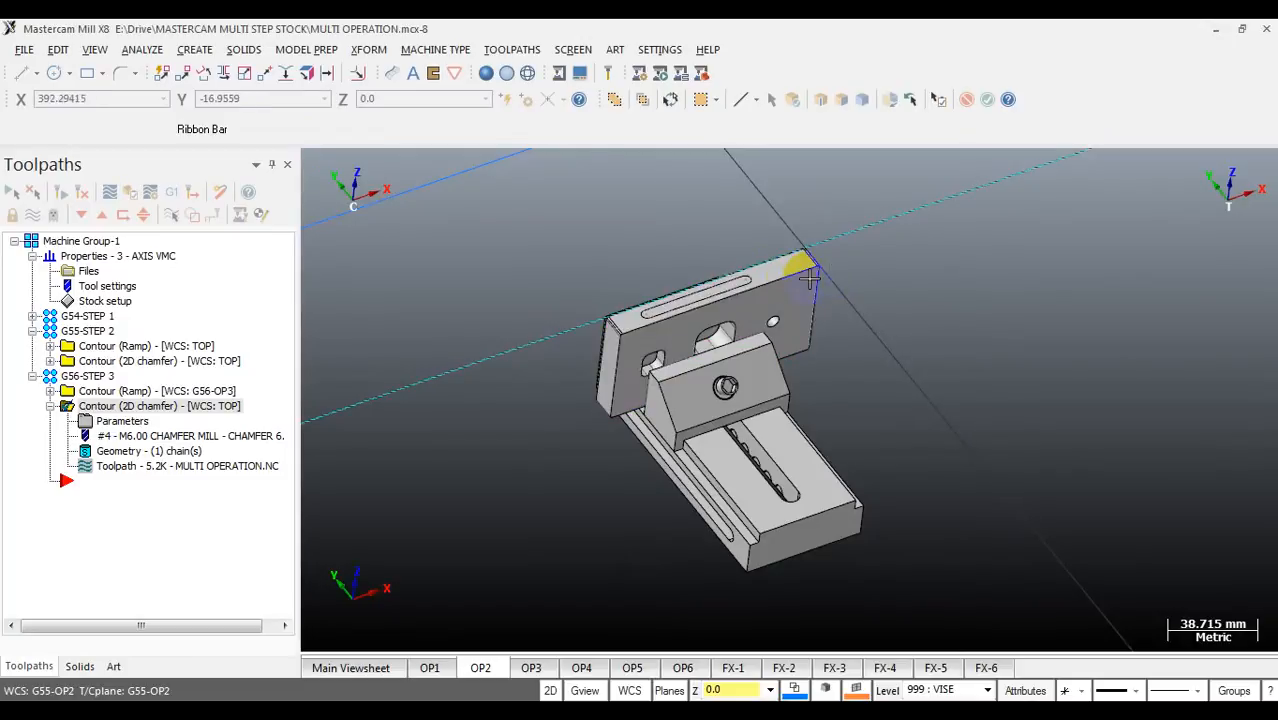
Step: Turn off all levels except the main level 999 VISE
key("alt+z")
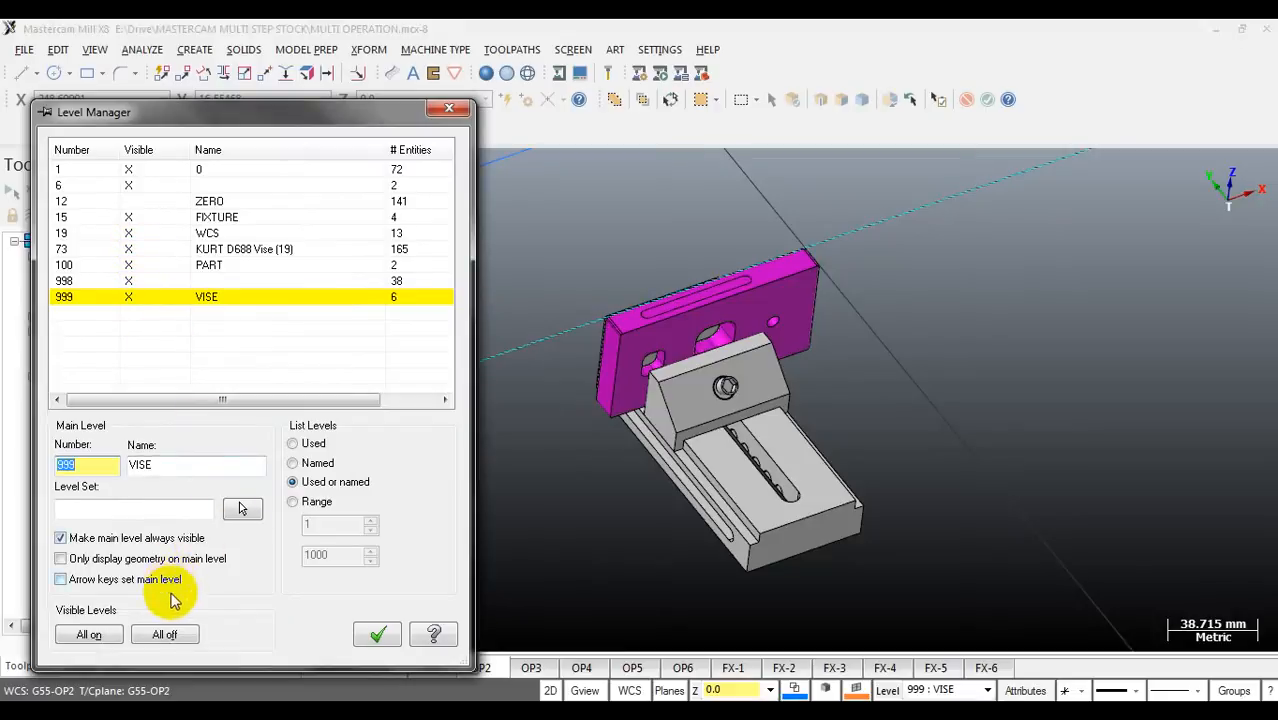
left_click(150, 637)
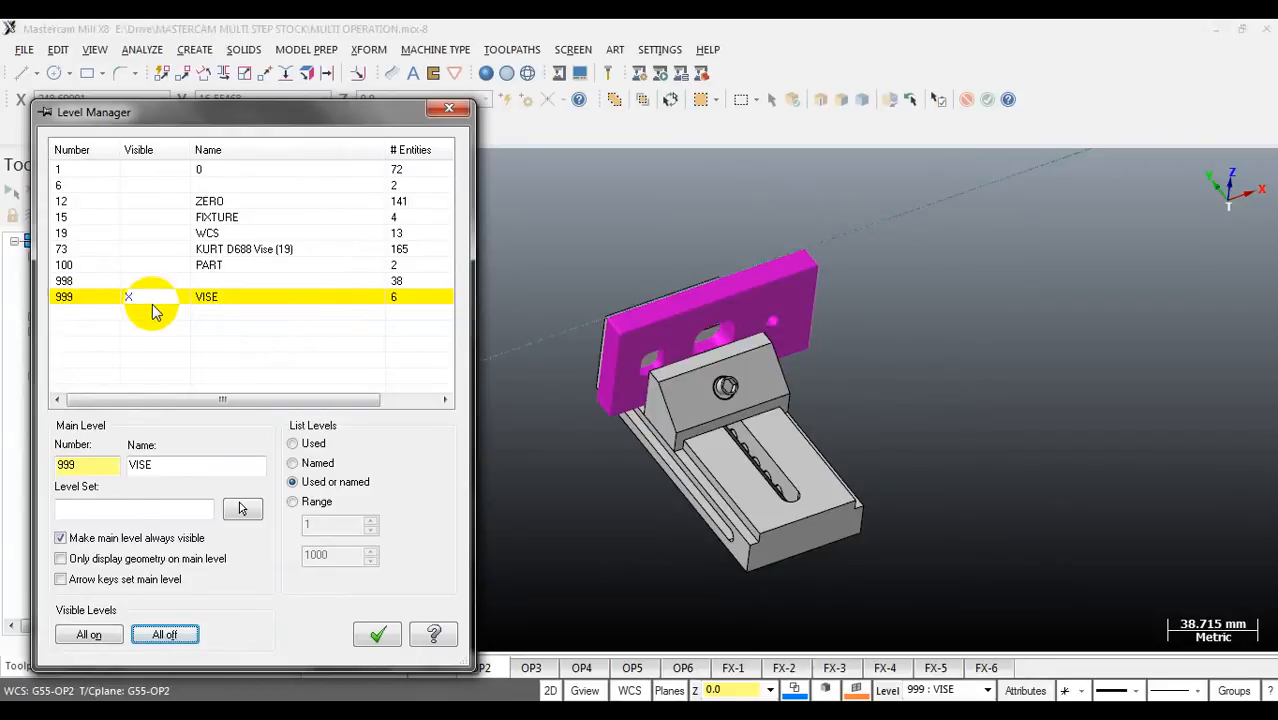
key("Escape")
Step: Move the step 3 stock to level 555 using the Change Levels Move option
scroll(870, 350, "down", 2)
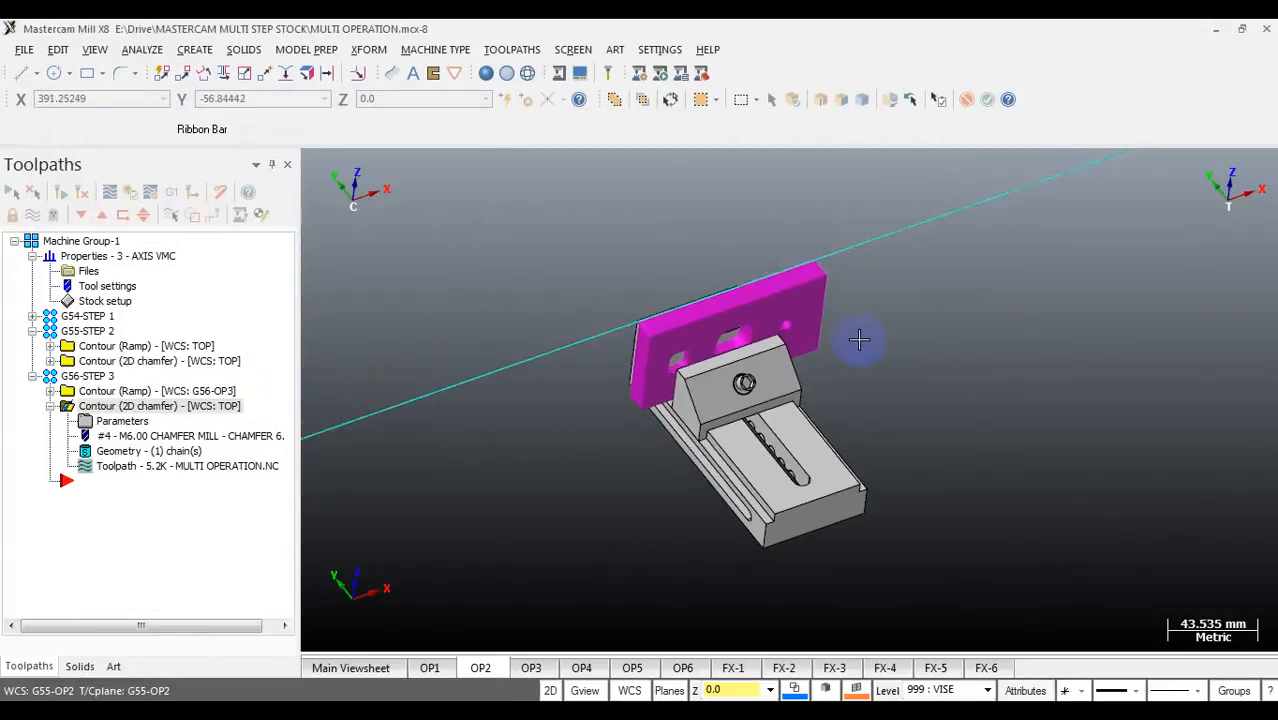
scroll(859, 338, "up", 3)
key("alt+t")
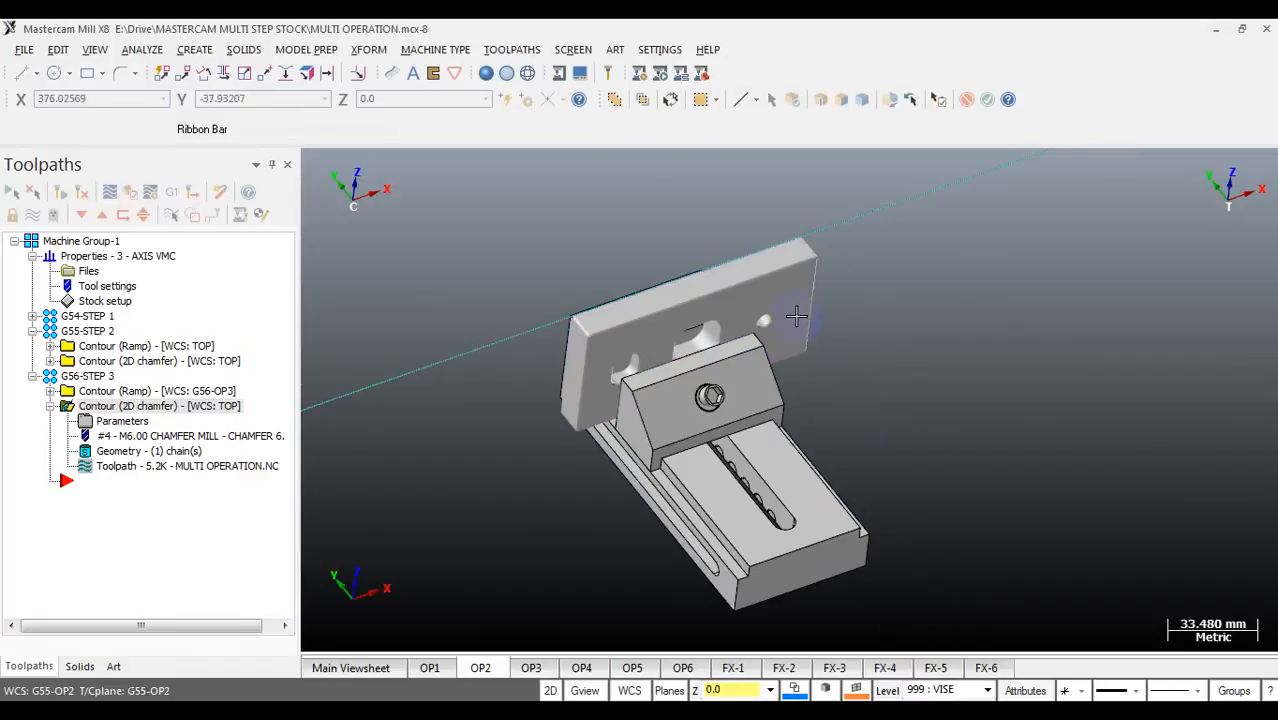
left_click(795, 316)
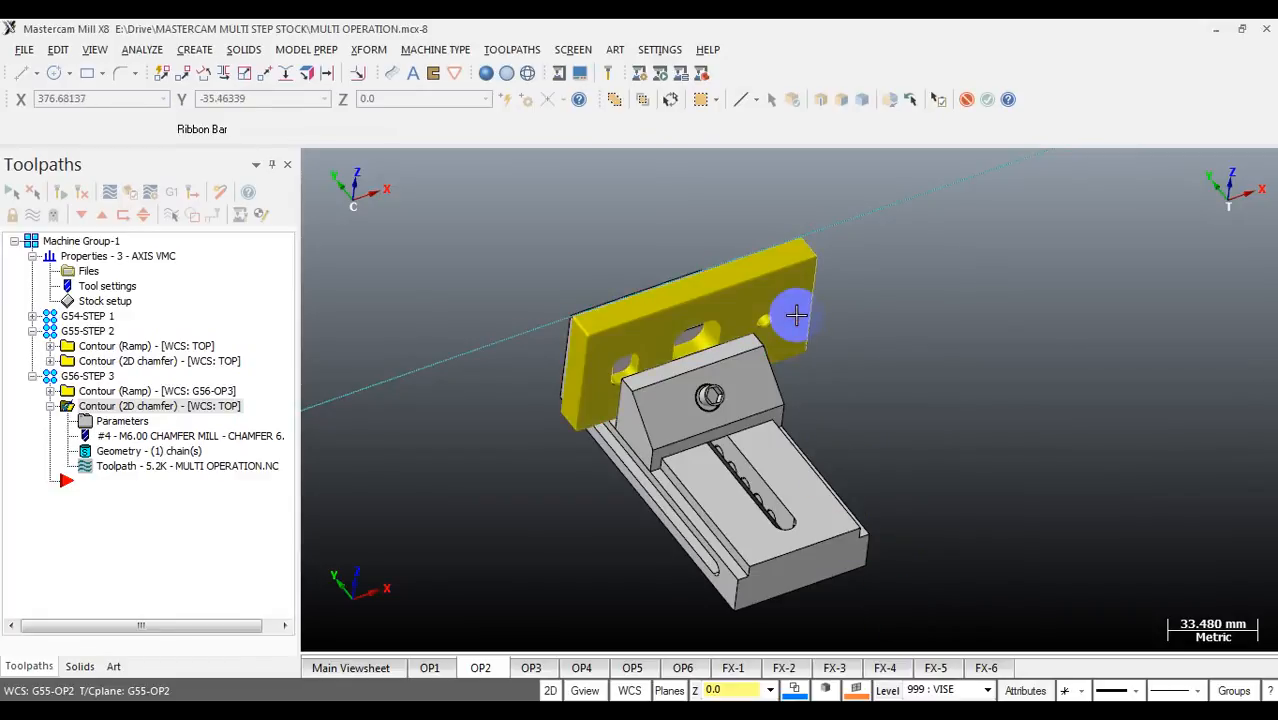
right_click(880, 690)
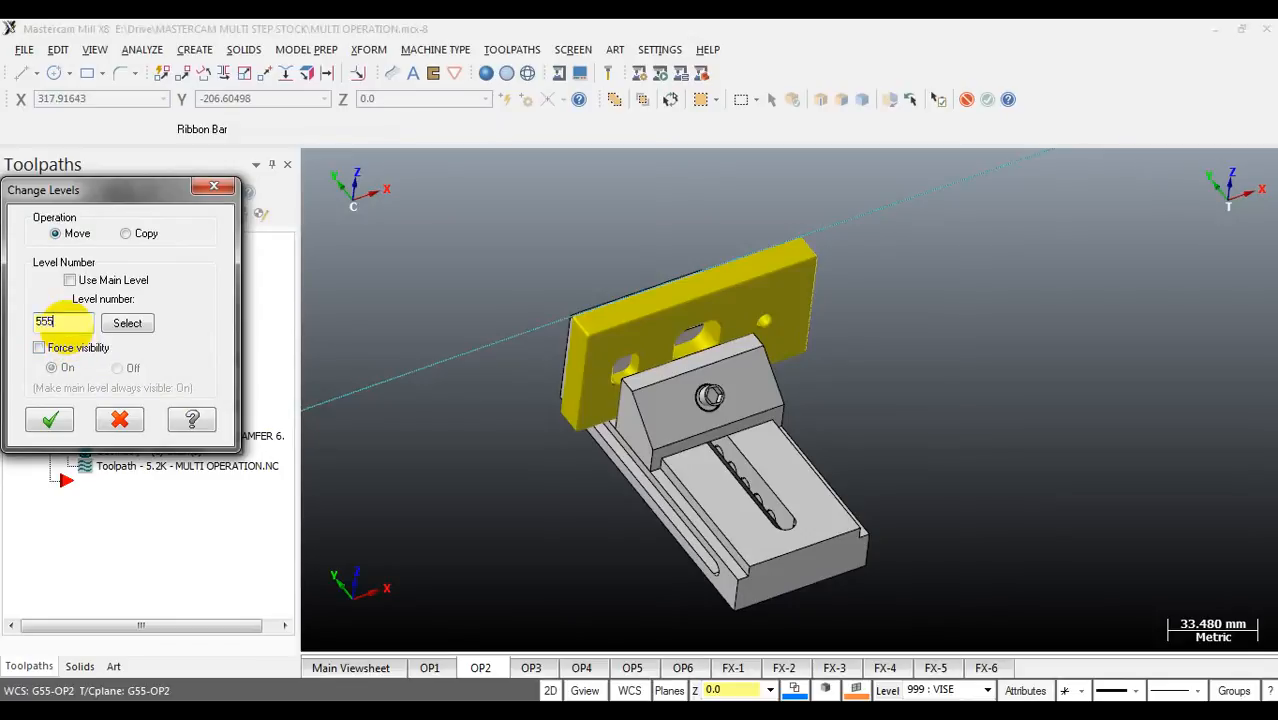
left_click(45, 419)
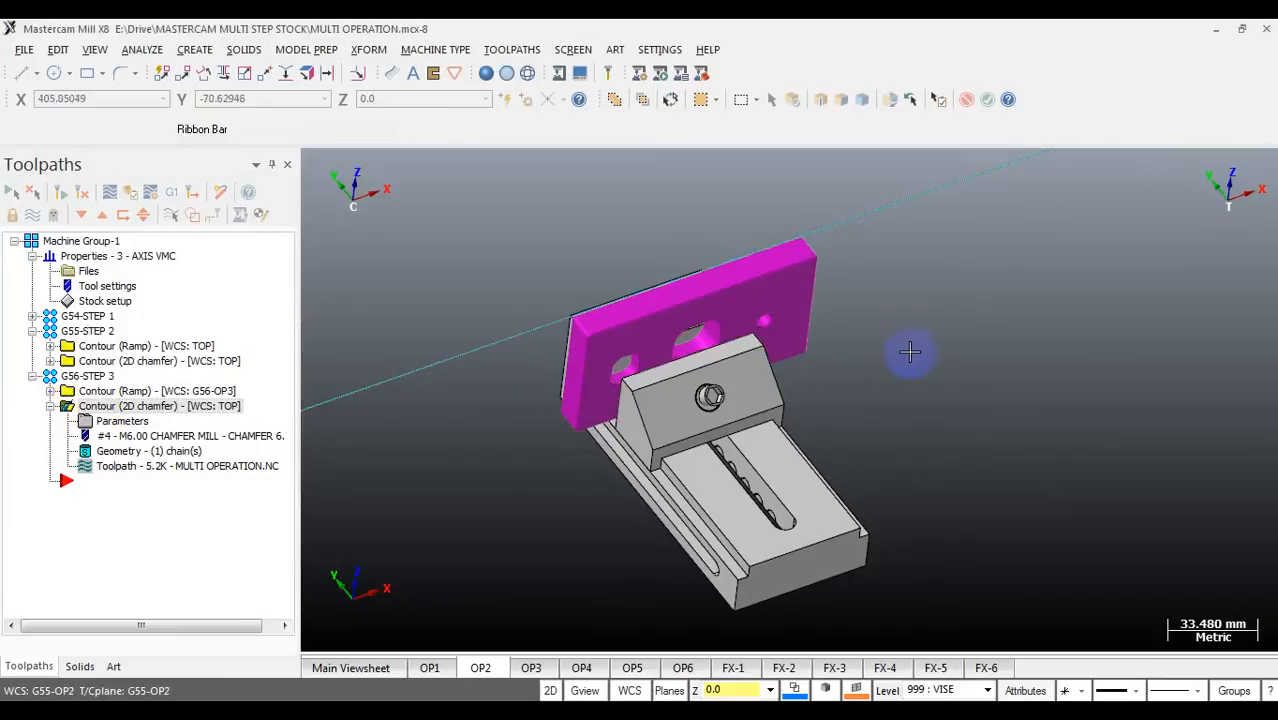
Step: Make level 555 the main level and hide level 999 VISE to isolate the stock
scroll(909, 349, "up", 2)
key("alt+z")
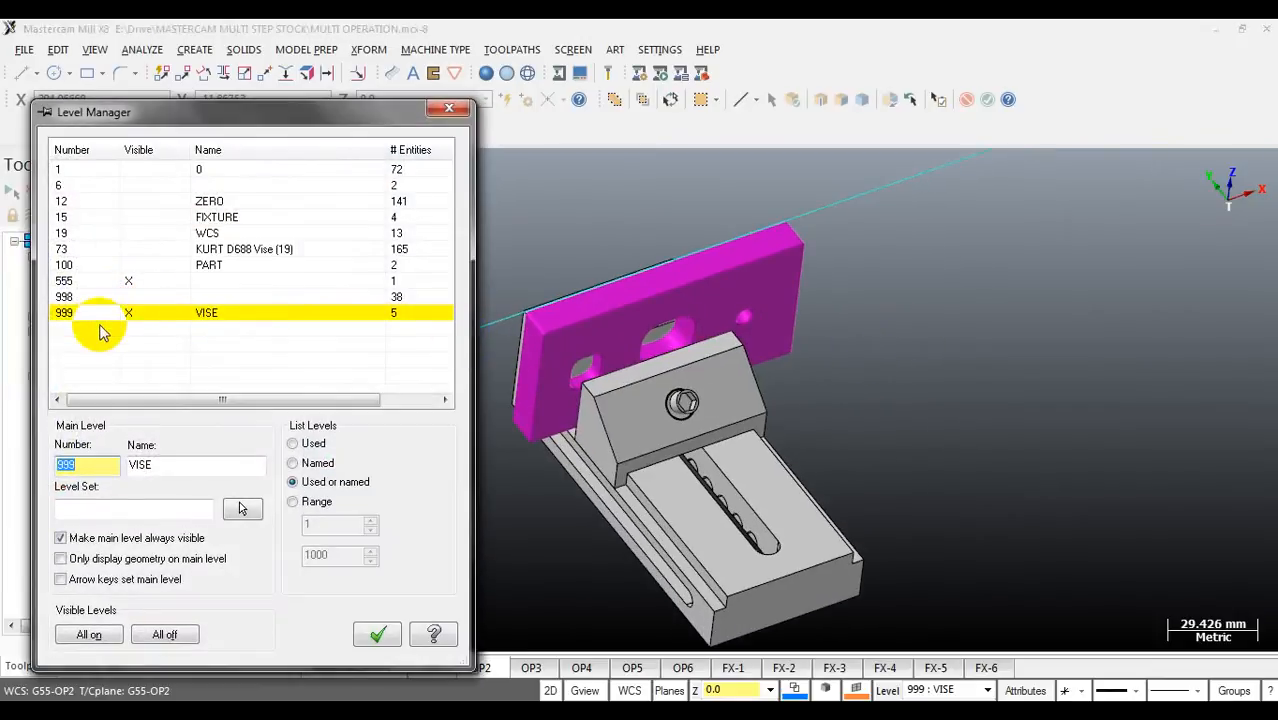
left_click(90, 282)
left_click(127, 312)
left_click(377, 636)
Step: Save the isolated step 3 stock as a StereoLithography (STL) file named STEP 3 STOCK - RIGHT POSITION
scroll(735, 360, "down", 4)
scroll(735, 368, "up", 5)
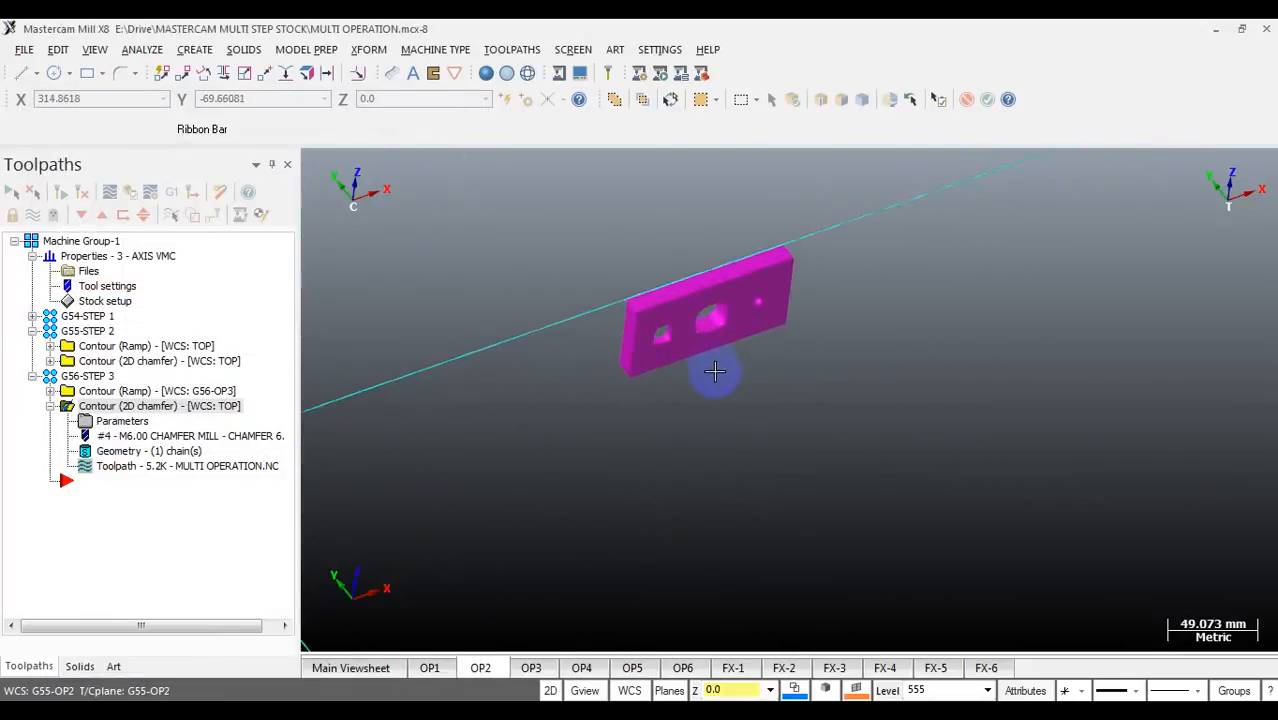
left_click(731, 226)
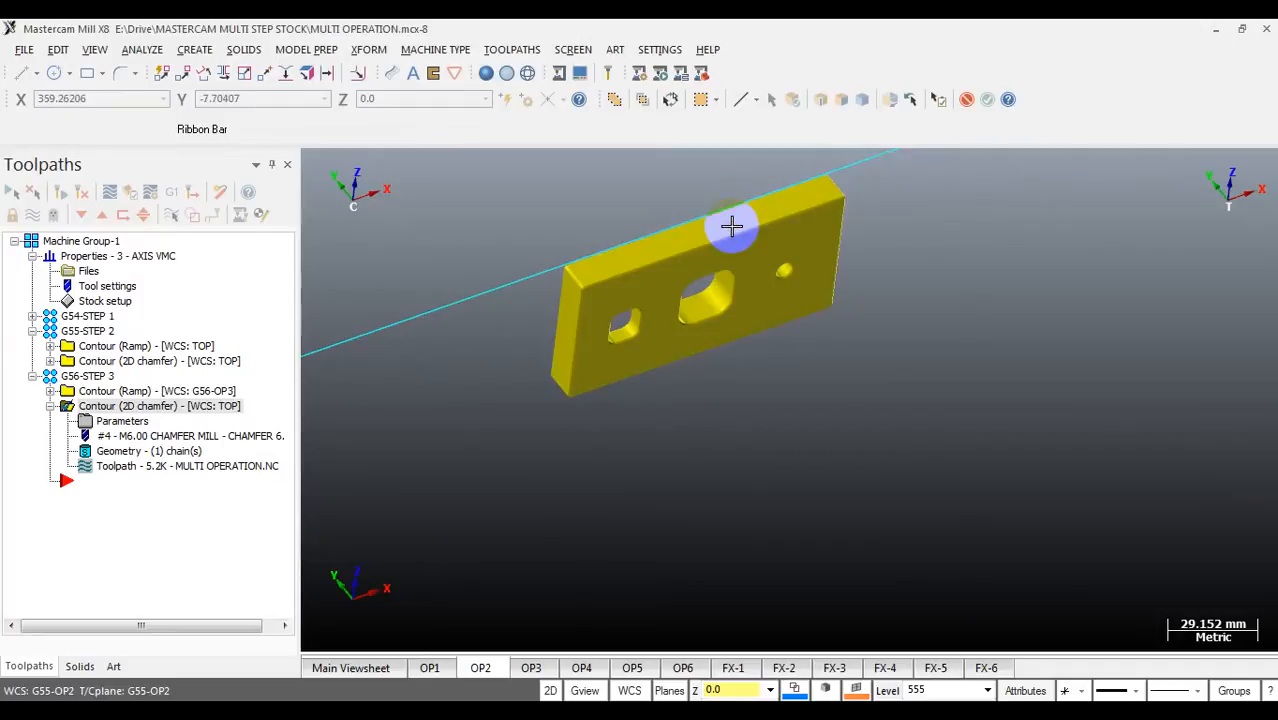
left_click(26, 51)
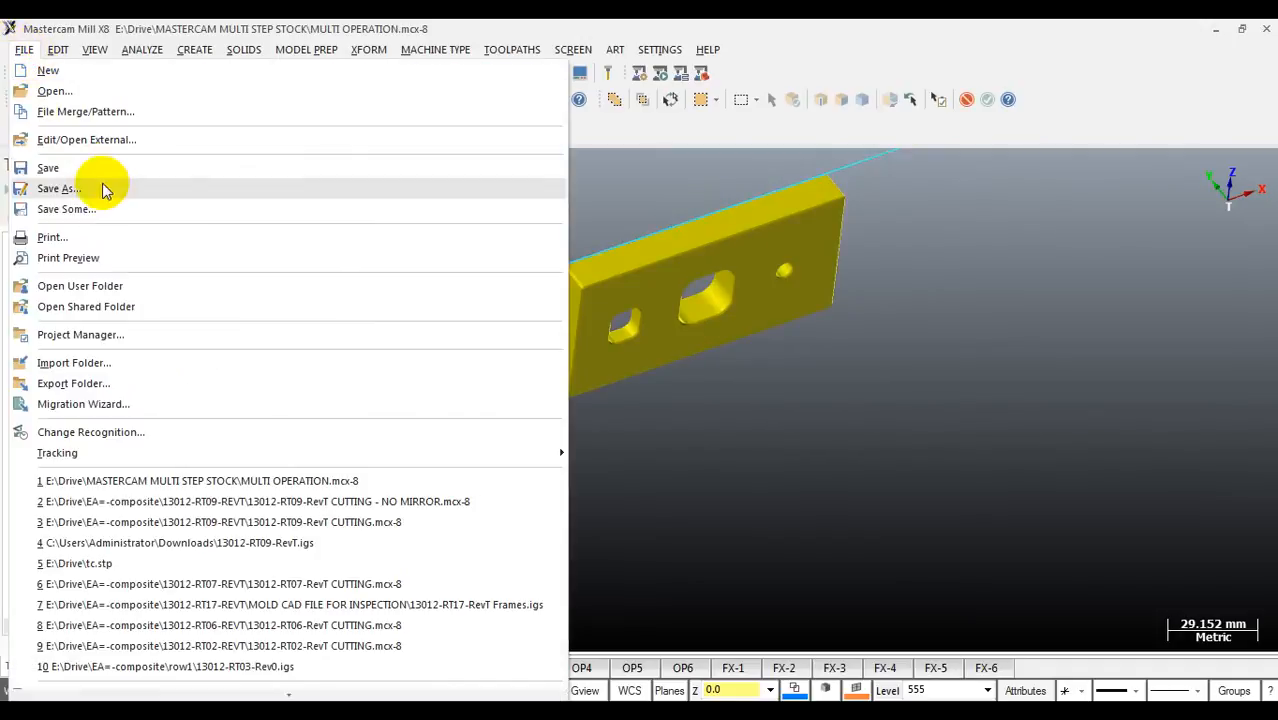
left_click(80, 189)
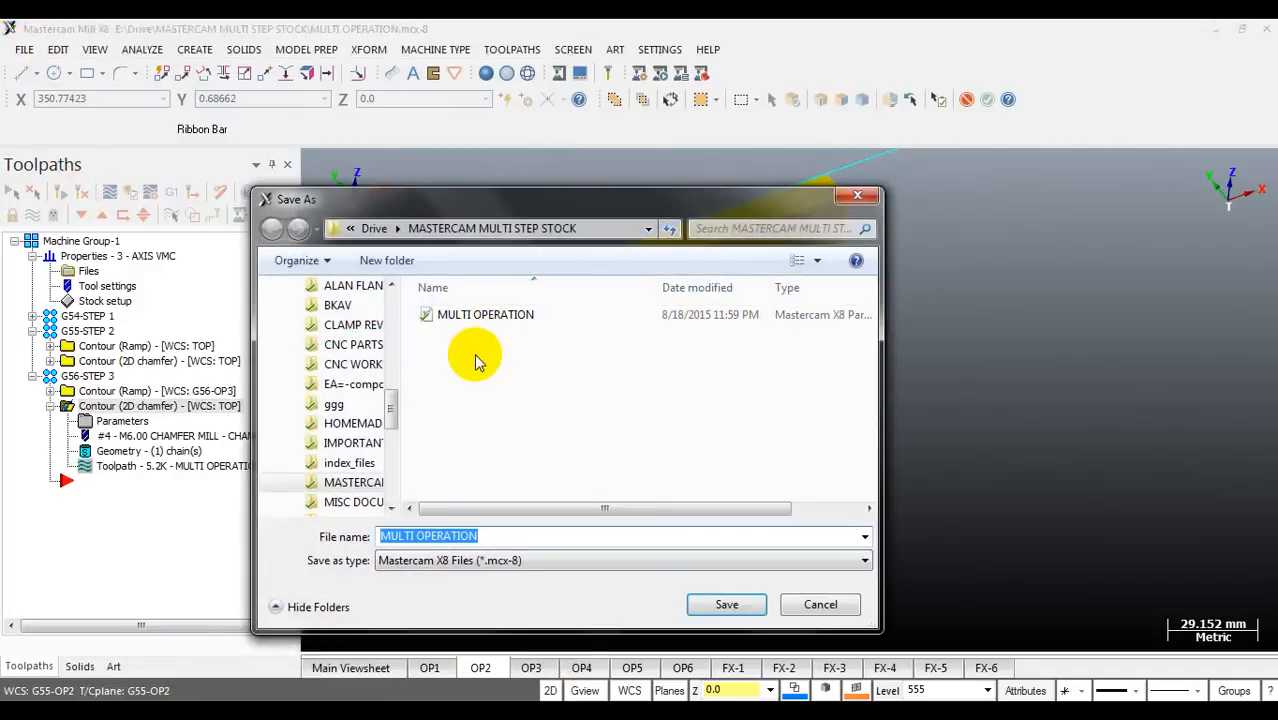
left_click(652, 562)
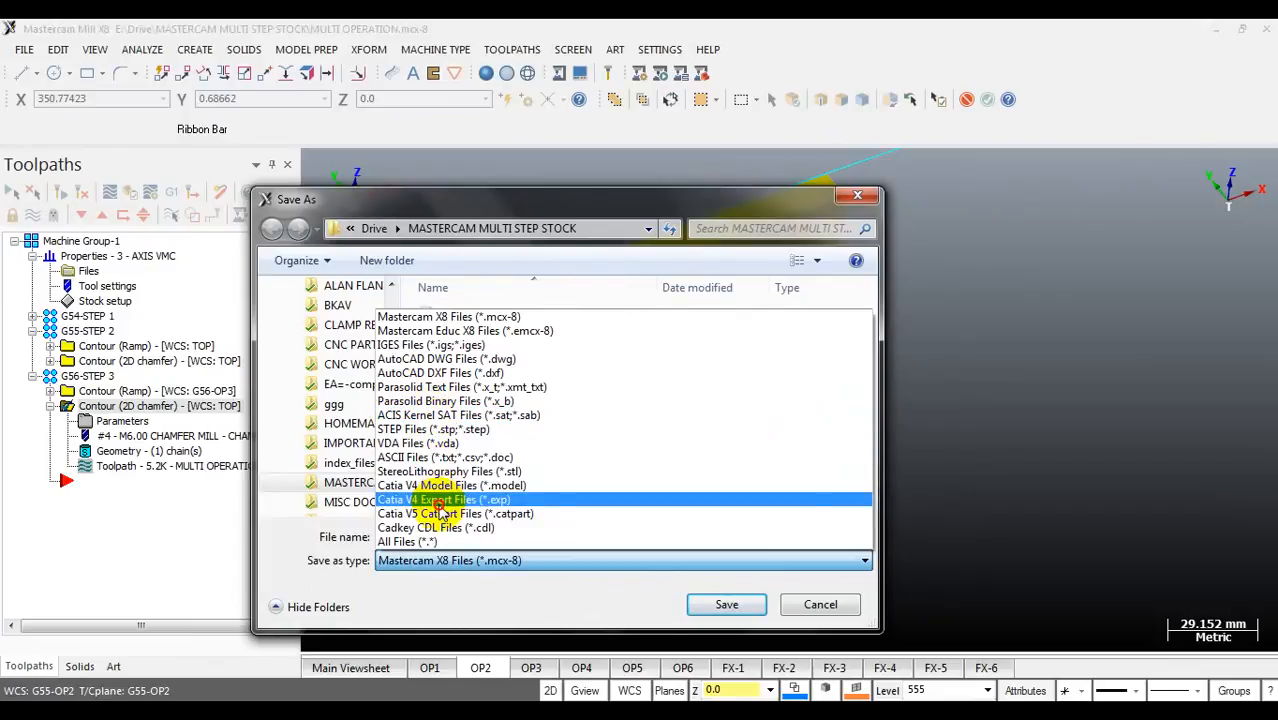
left_click(410, 471)
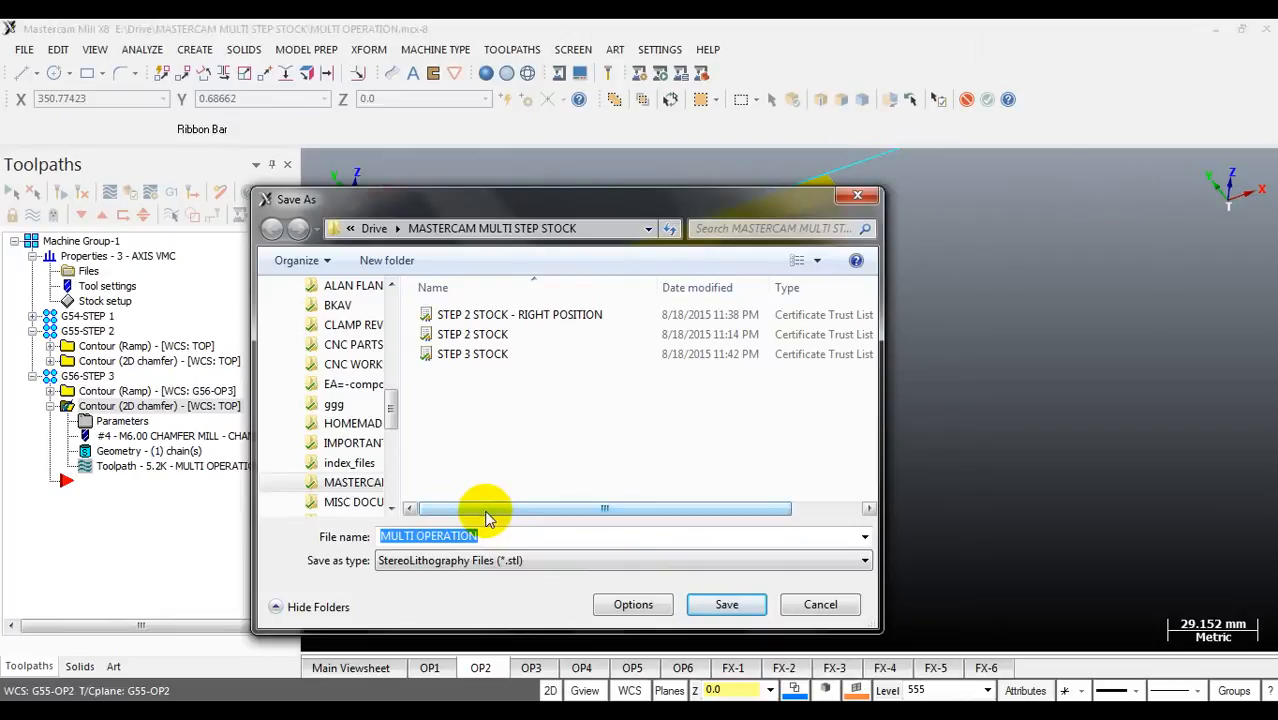
left_click(484, 354)
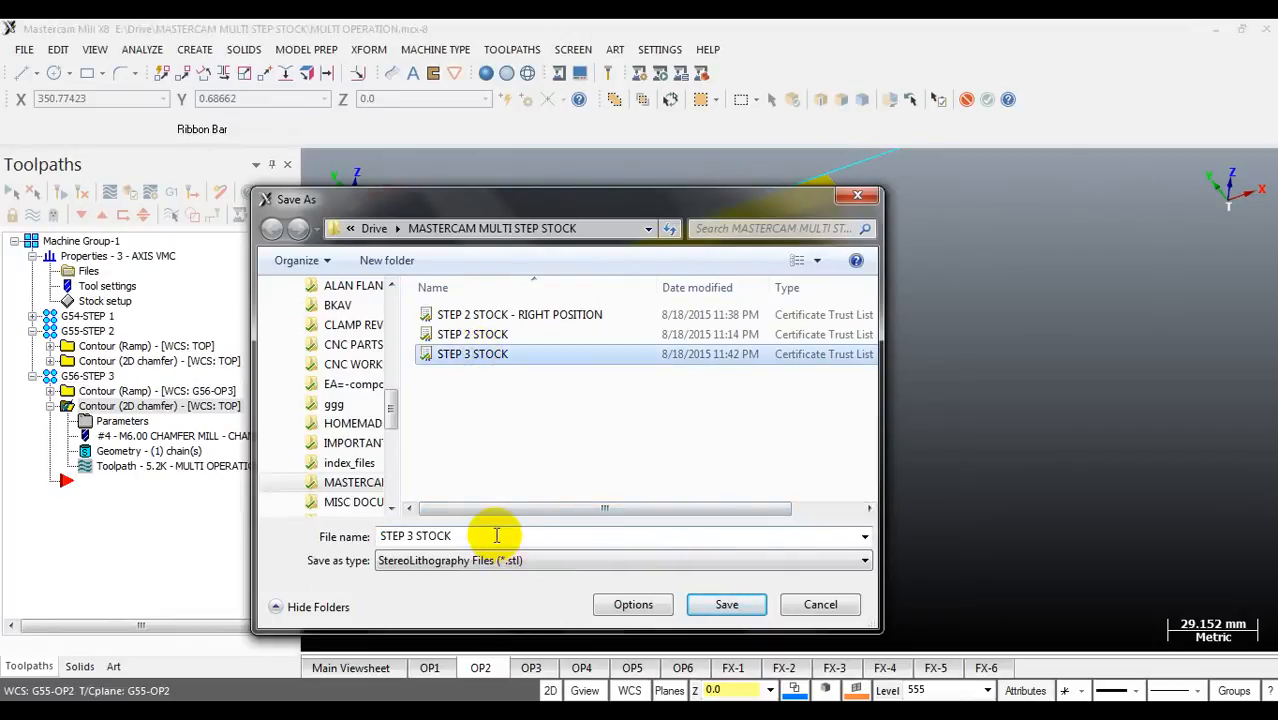
left_click(496, 536)
type("- RIGHT POSITION")
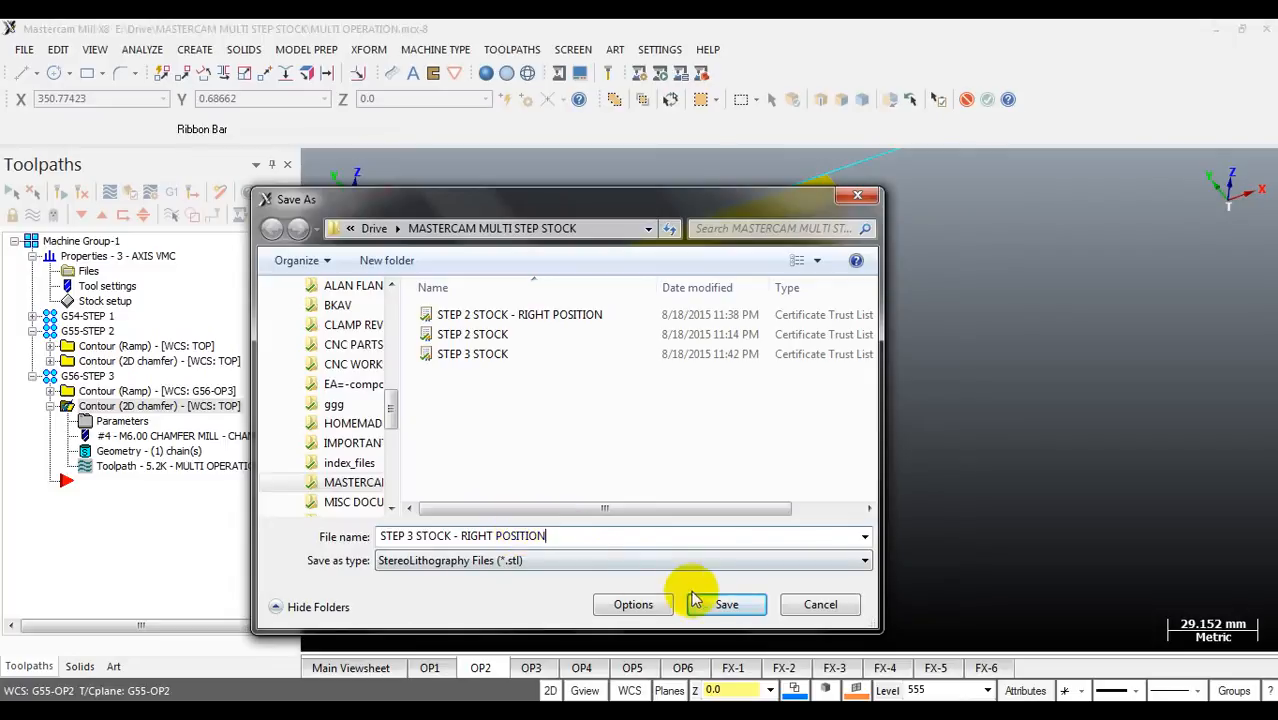
left_click(727, 604)
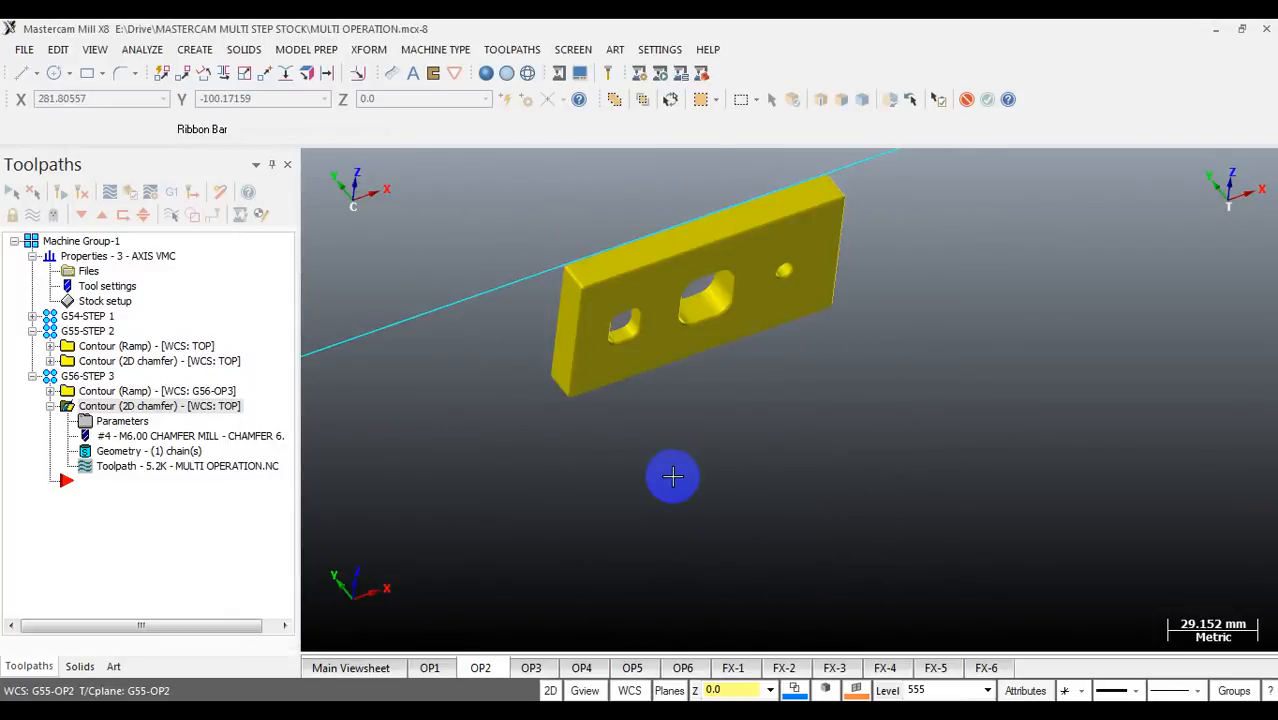
Step: Delete the stock mesh from level 555 and turn on the visibility of all levels
scroll(673, 478, "down", 2)
left_click(719, 353)
key("Delete")
key("alt+z")
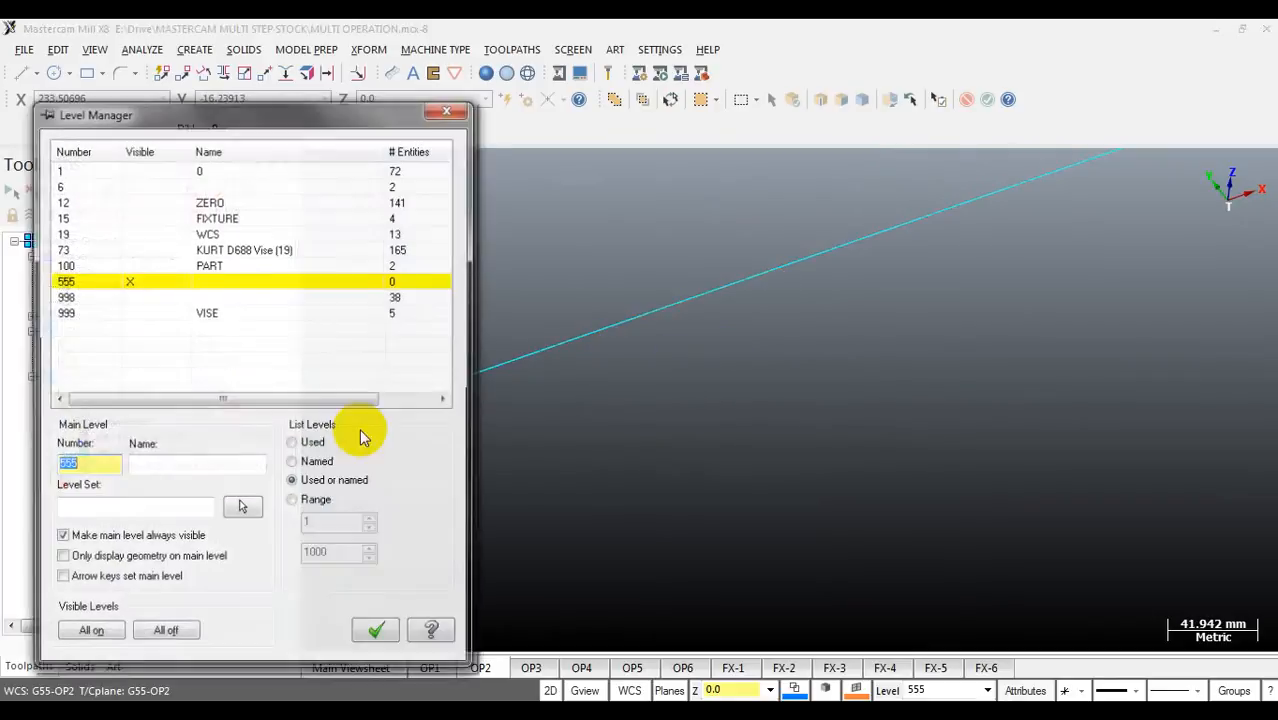
left_click(85, 636)
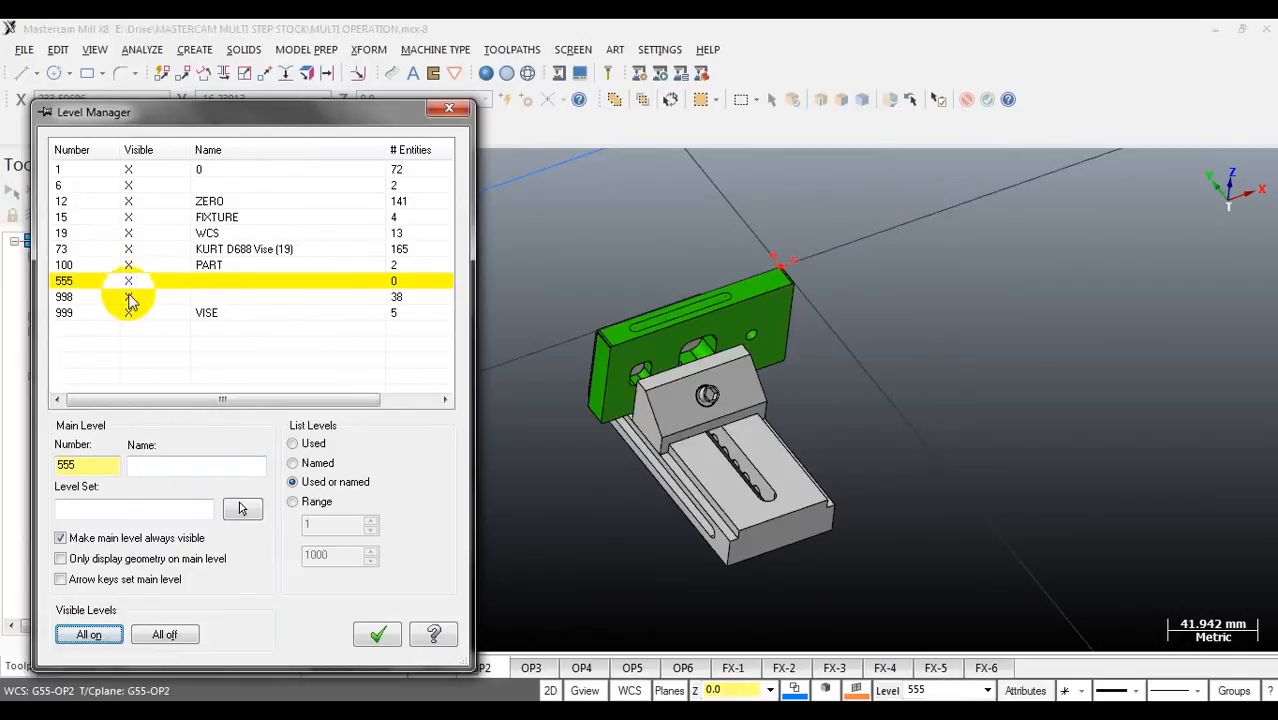
left_click(370, 634)
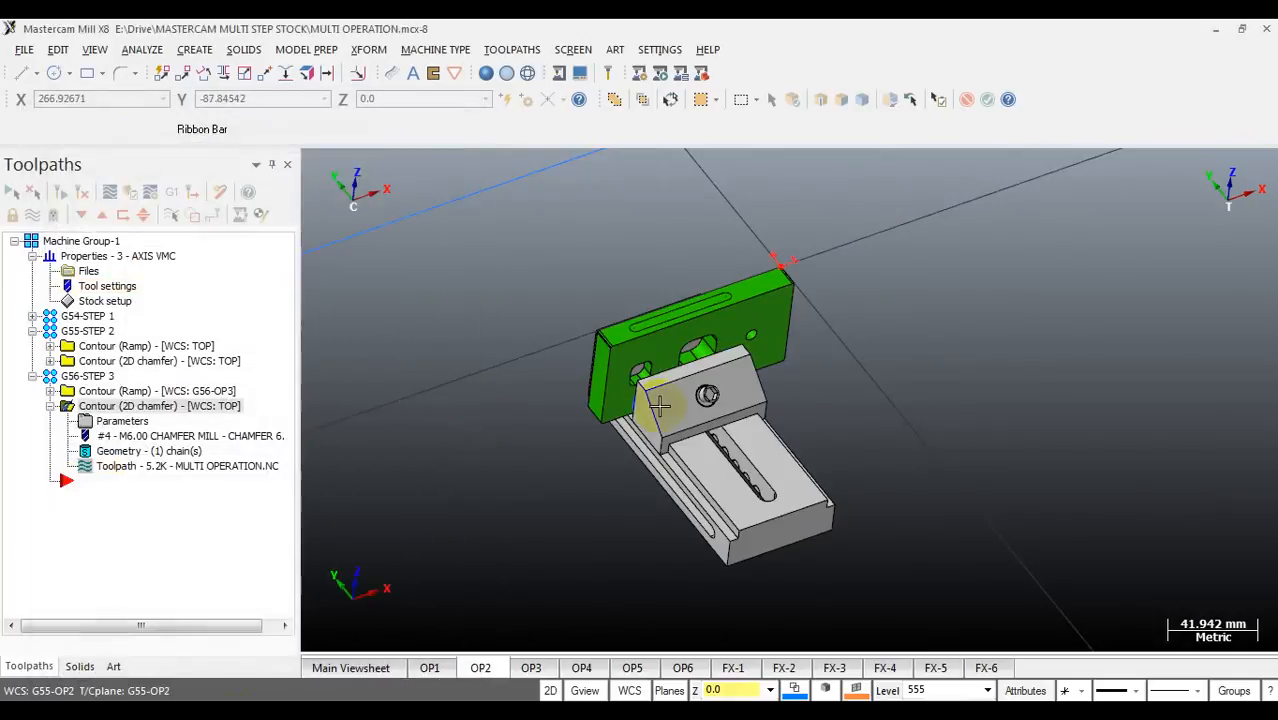
Step: Set the machine group's stock file to STEP 3 STOCK - RIGHT POSITION.stl and check its fit in the vise
scroll(847, 371, "down", 3)
left_click(197, 313)
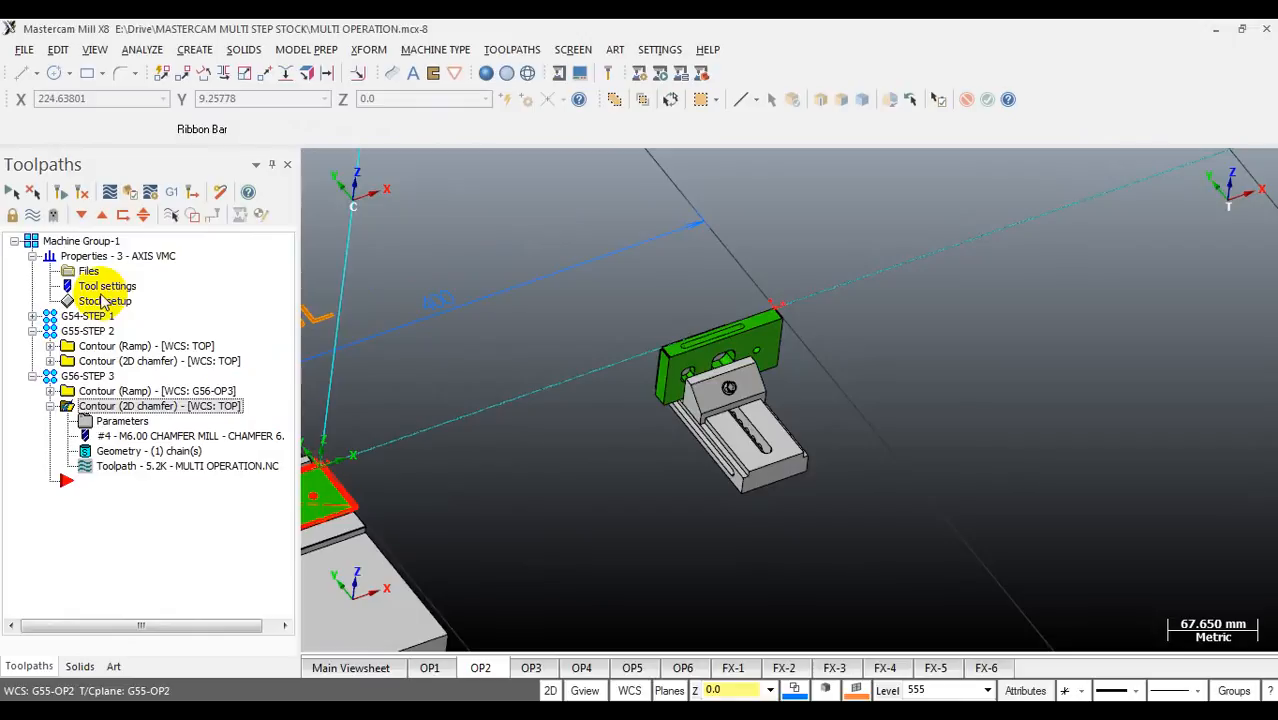
left_click(105, 301)
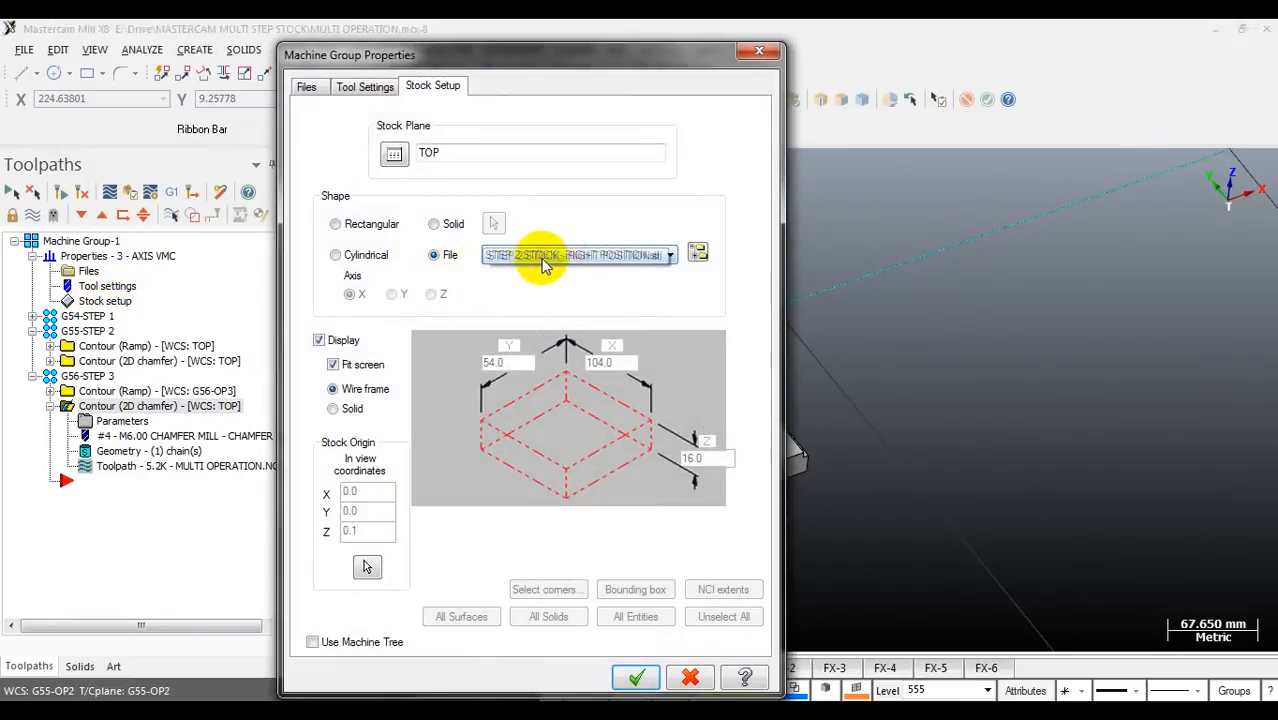
left_click(668, 255)
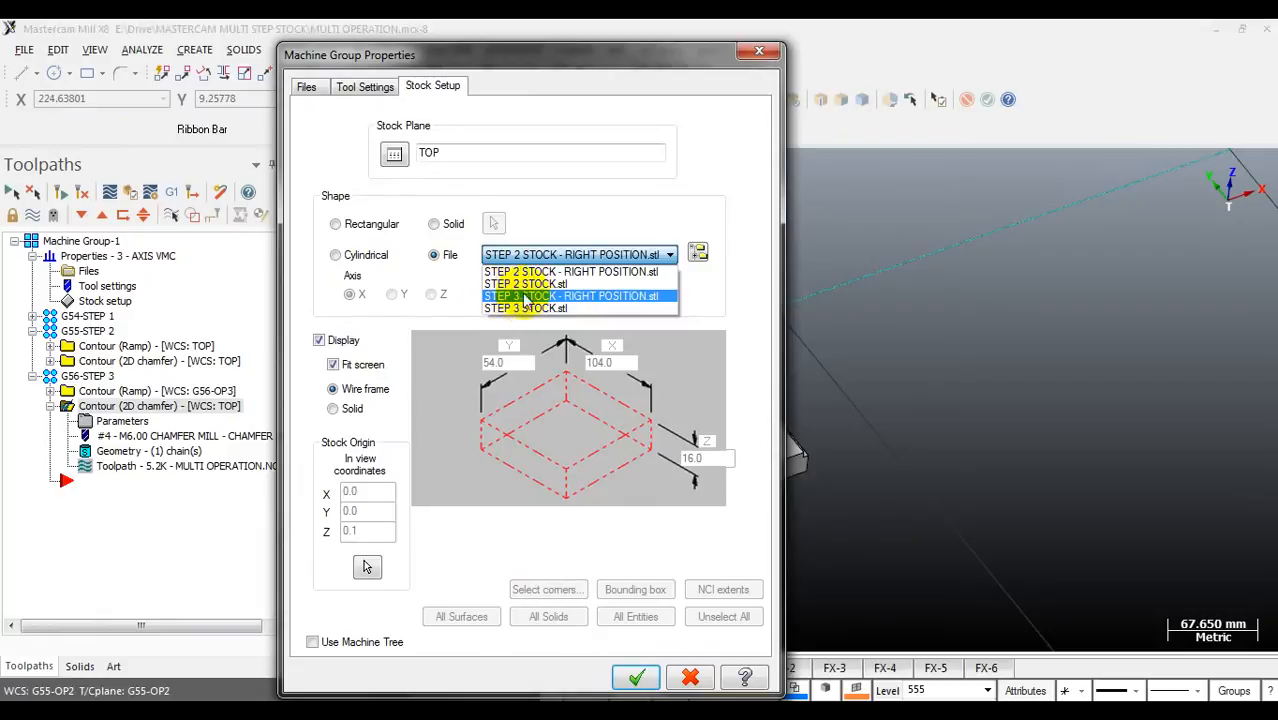
left_click(595, 300)
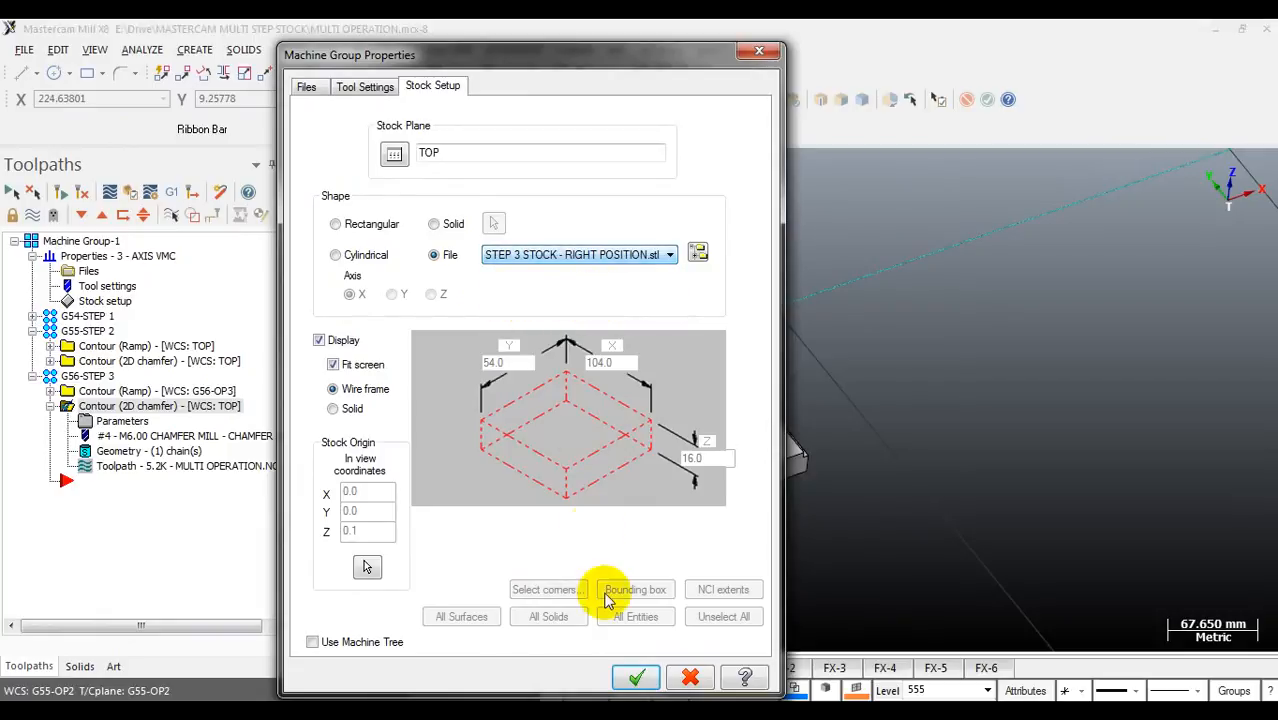
left_click(637, 678)
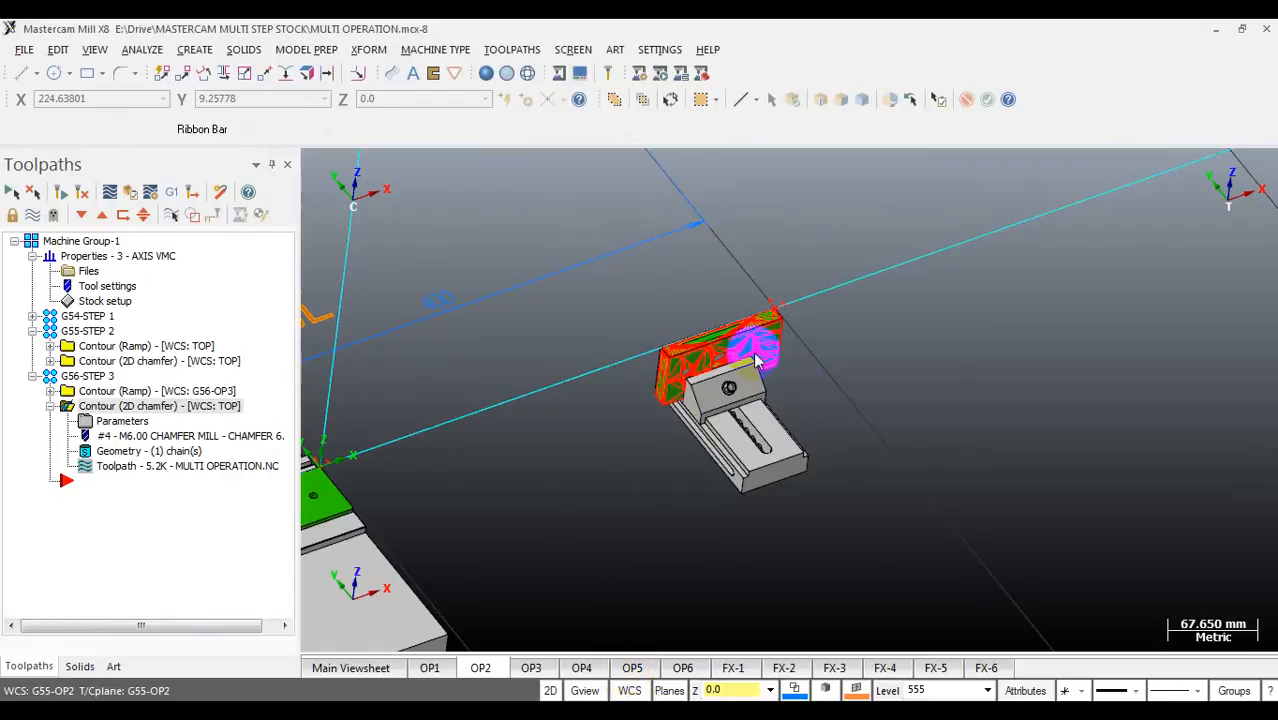
scroll(765, 368, "up", 5)
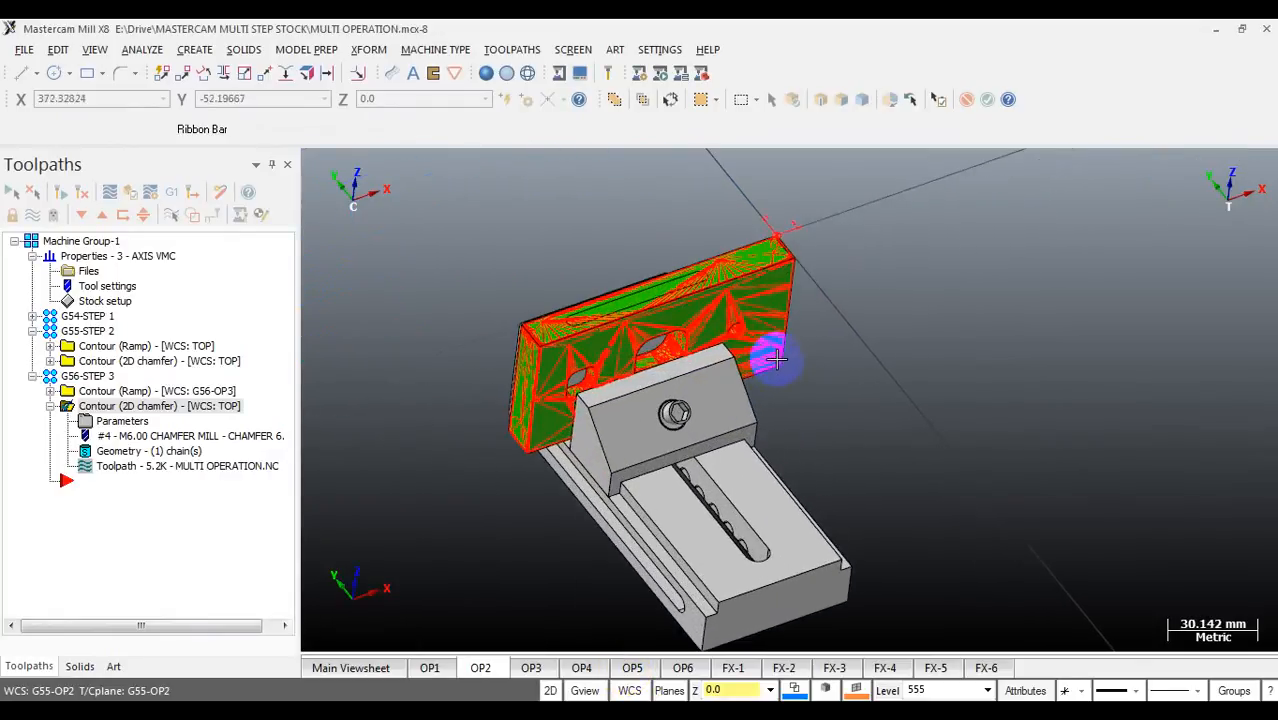
mouse_move(776, 357)
middle_mouse_down()
mouse_move(720, 345)
mouse_move(755, 354)
middle_mouse_up()
scroll(753, 349, "up", 1)
scroll(765, 325, "down", 2)
Step: Verify both G56-STEP 3 contour operations in the simulator, inspect the cutting of the slot and chamfer, and close the simulator
left_click(160, 406)
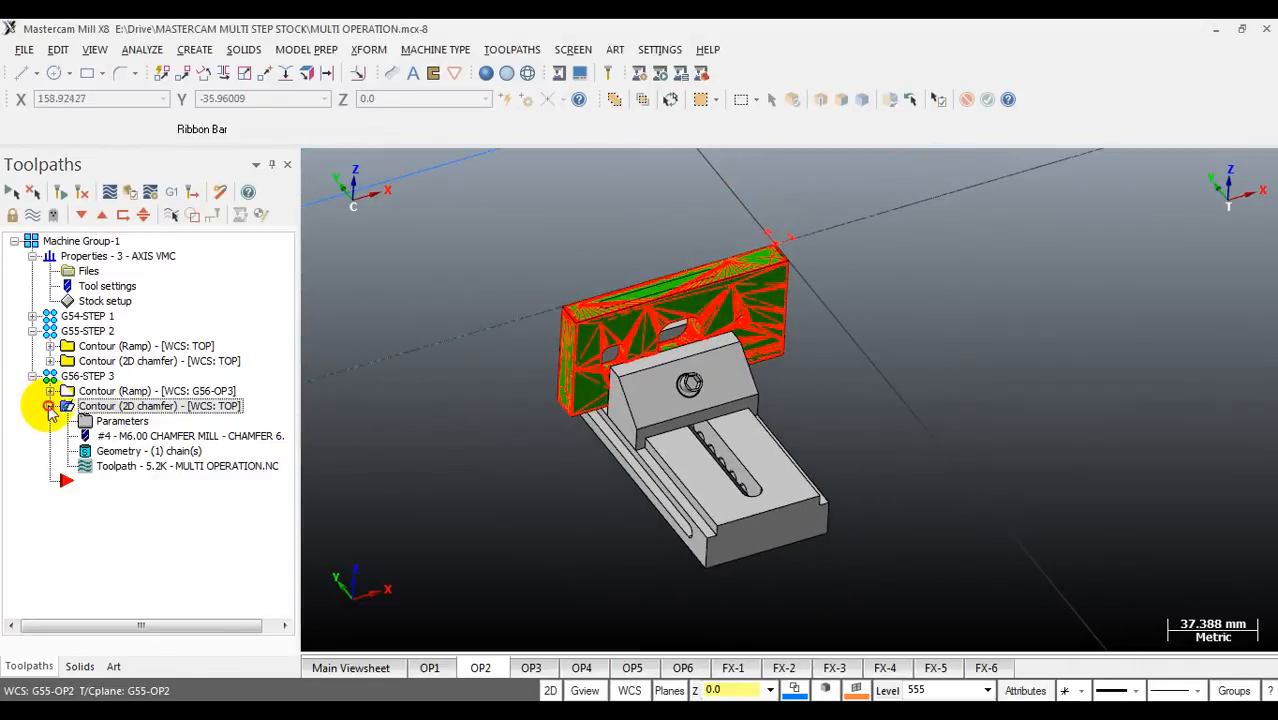
left_click(48, 406)
left_click(84, 378)
left_click(131, 193)
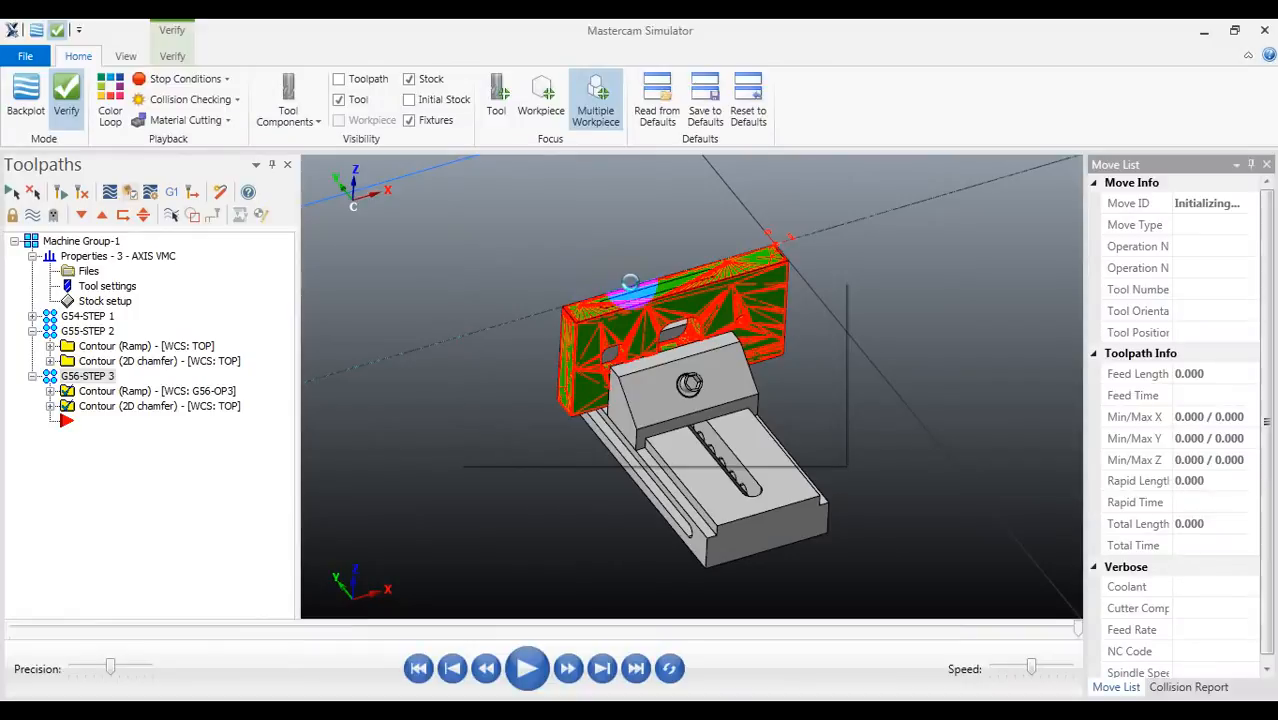
left_click_drag(630, 290, 516, 357)
left_click_drag(630, 334, 567, 326)
key("space")
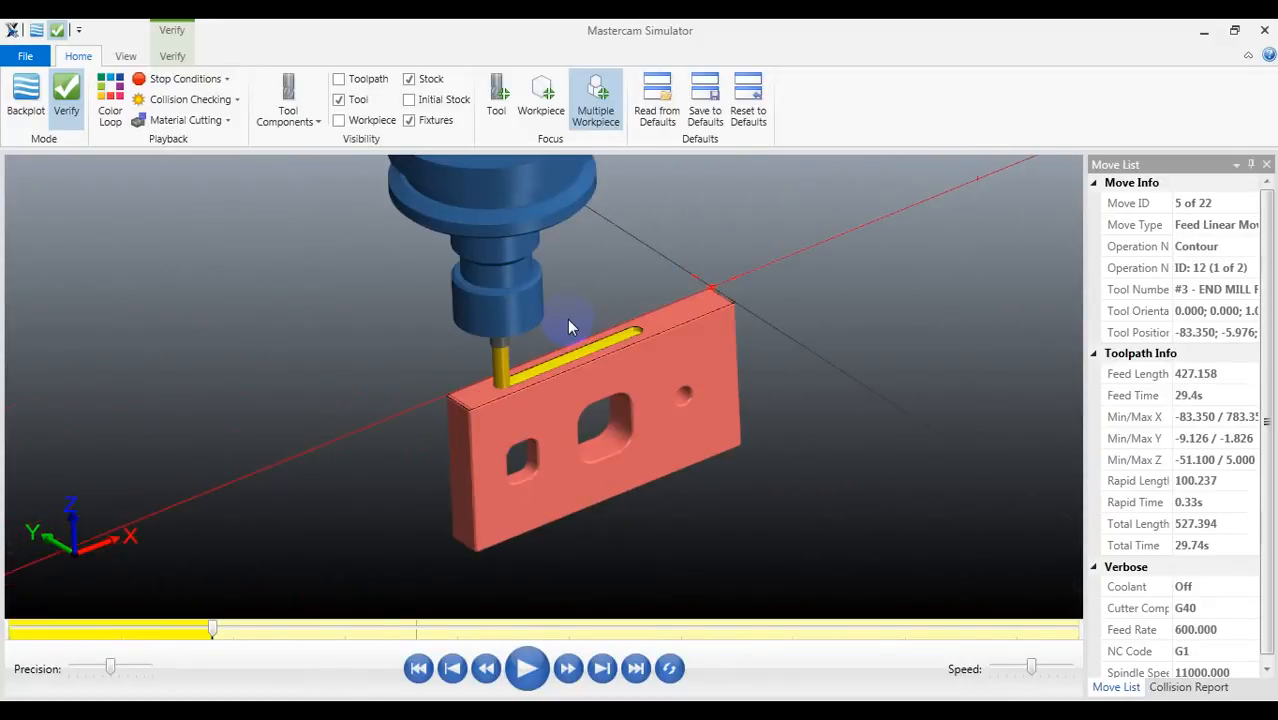
left_click_drag(558, 338, 585, 350)
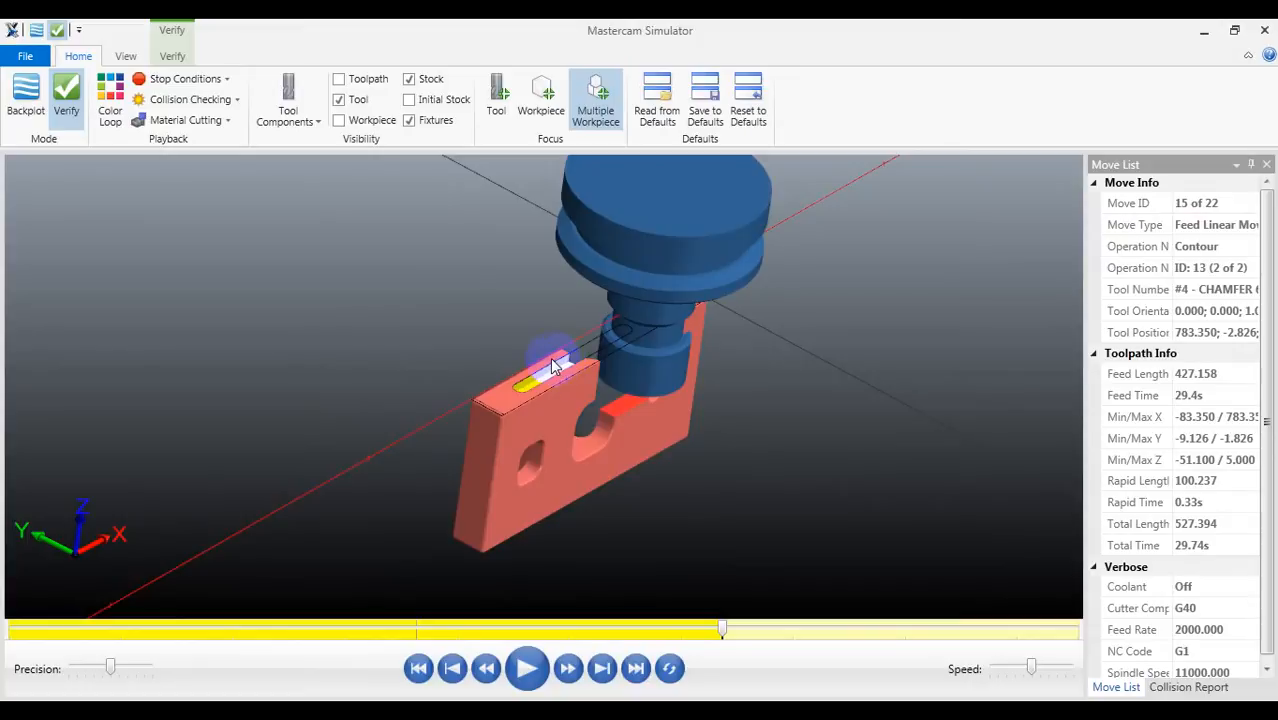
left_click_drag(553, 366, 640, 350)
left_click(1265, 35)
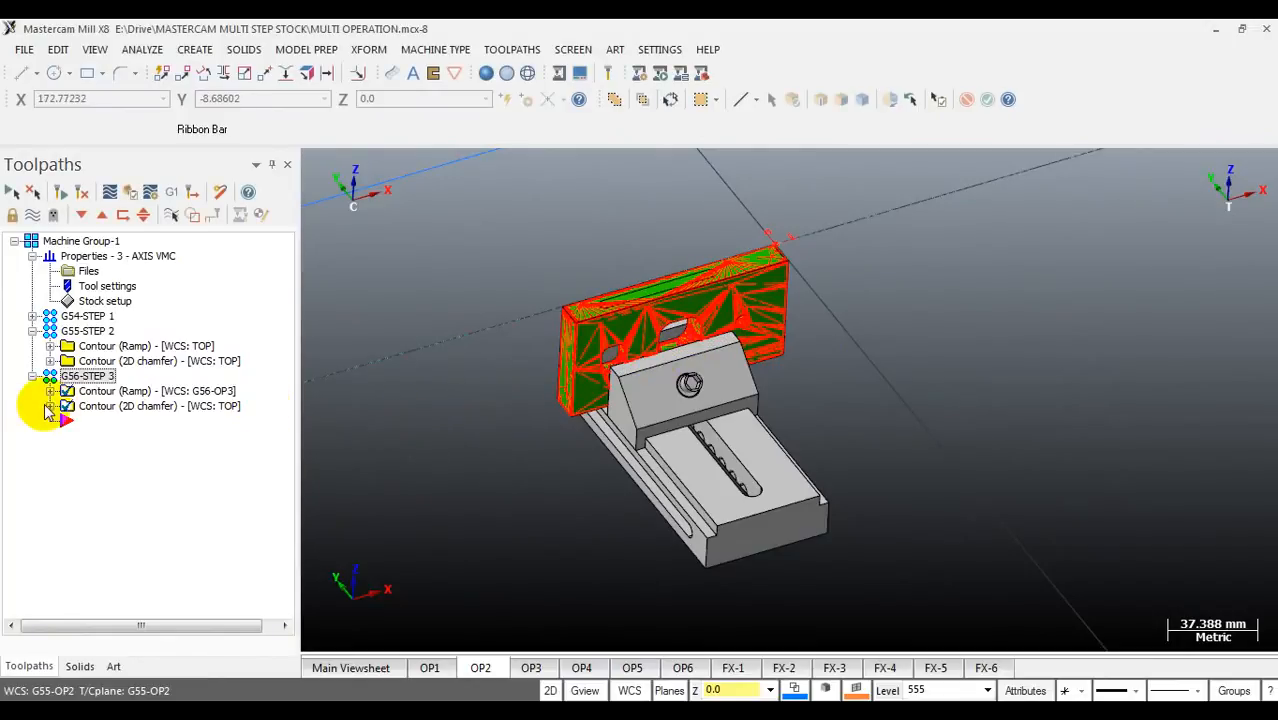
Step: Rechain the G56-STEP 3 2D chamfer geometry to the slot outline on the part's top face and regenerate the toolpath
left_click(50, 407)
left_click(108, 451)
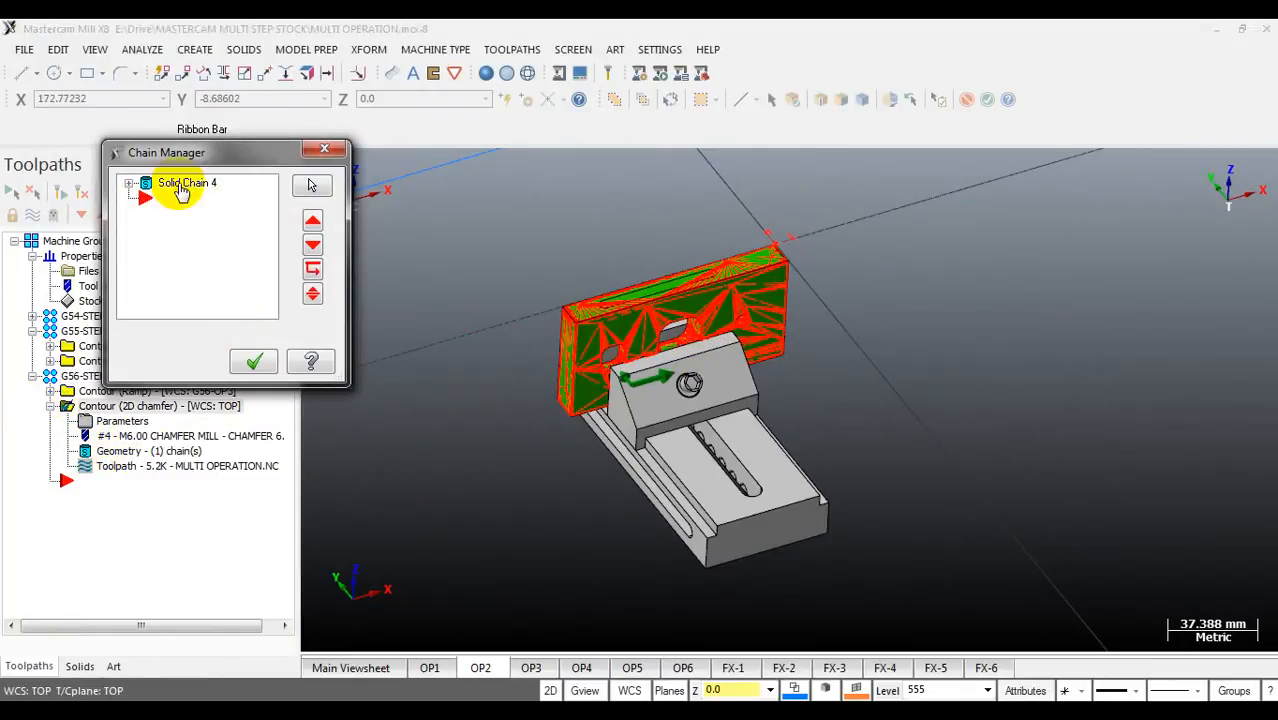
key("r")
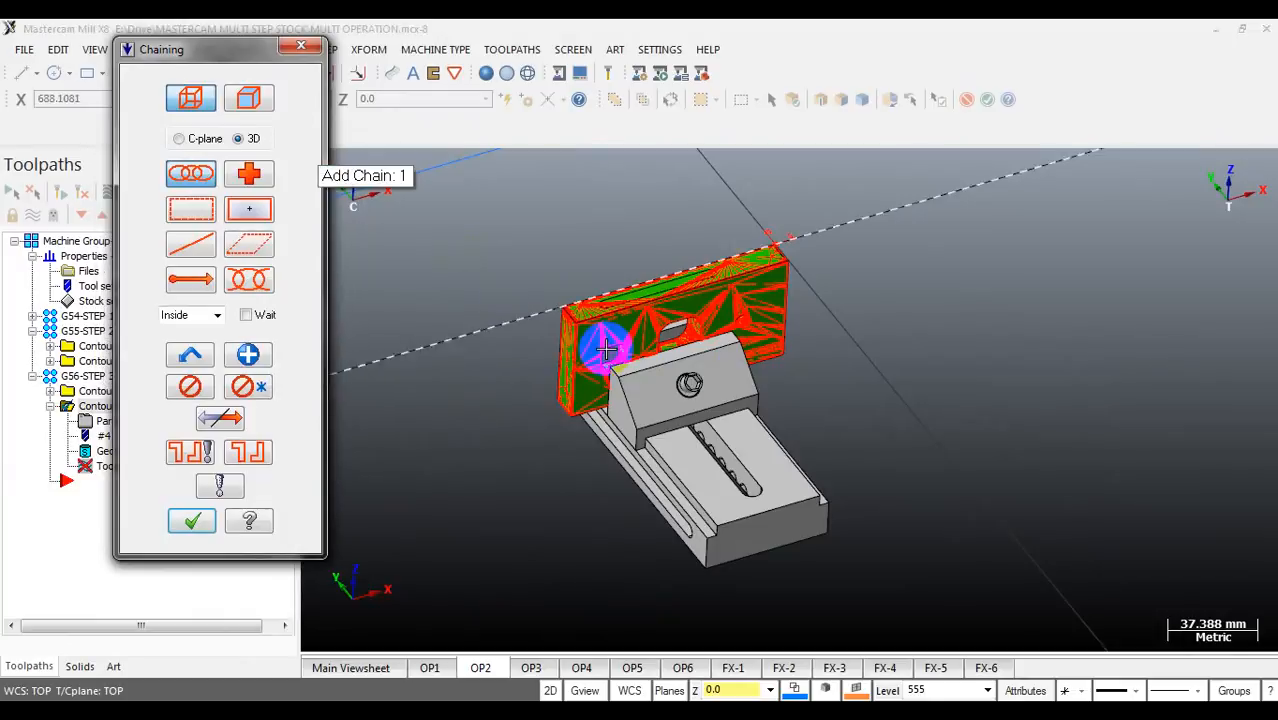
scroll(606, 345, "up", 5)
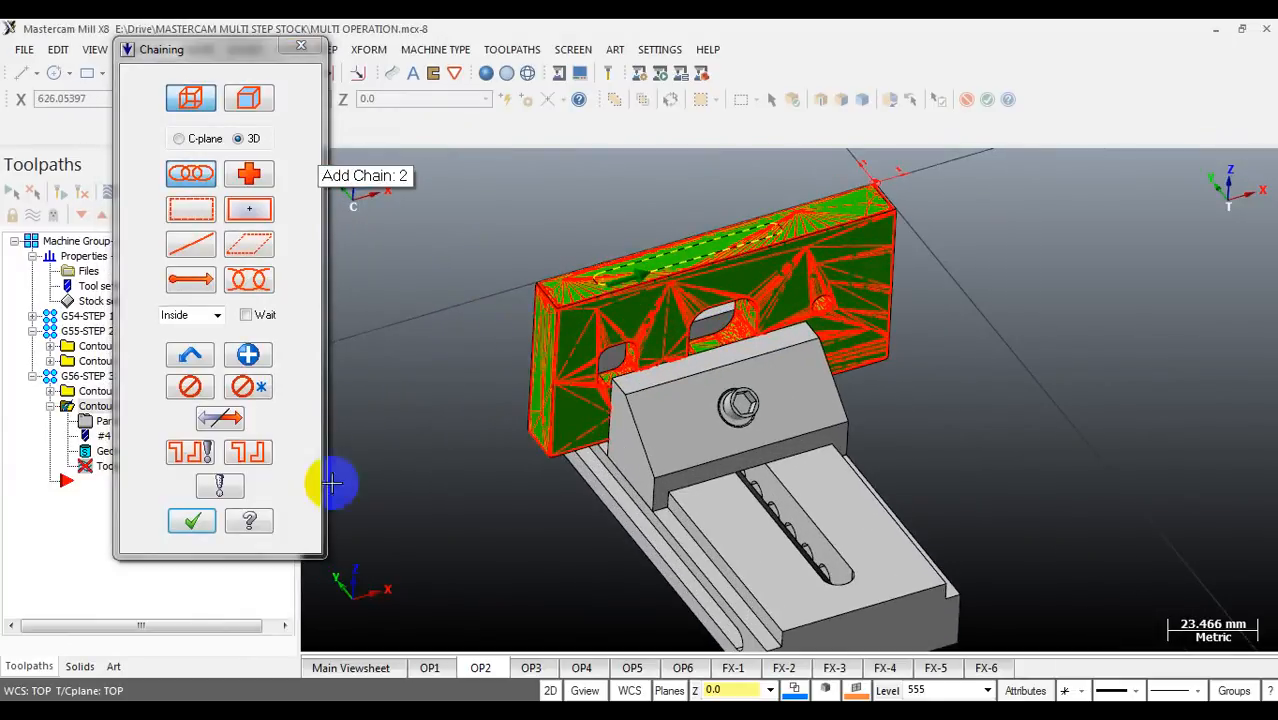
left_click(193, 519)
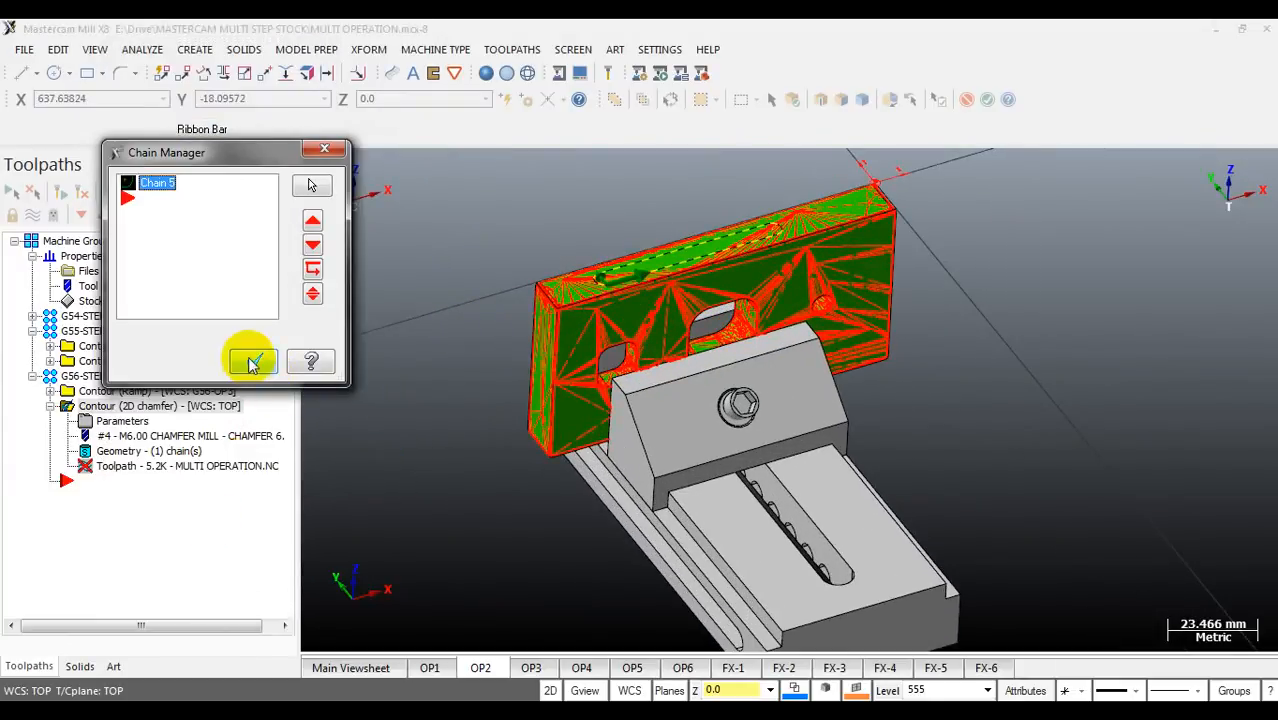
left_click(251, 359)
left_click(33, 191)
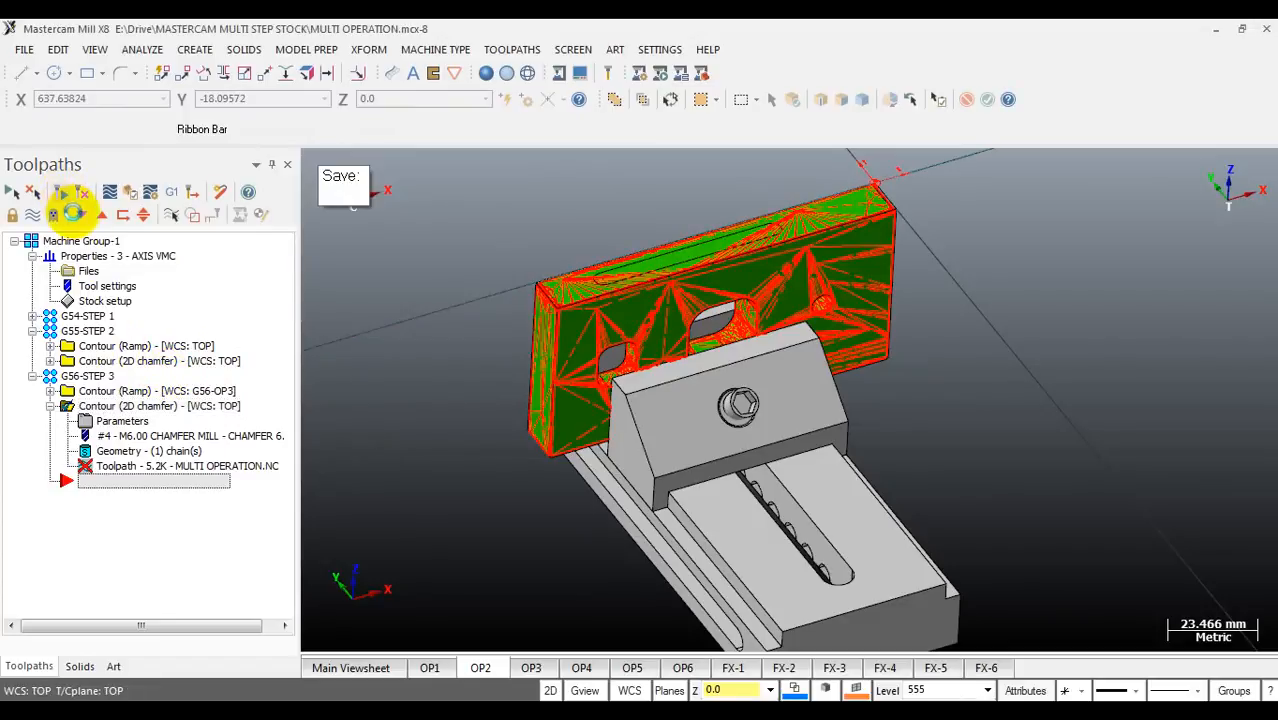
Step: Verify all G56-STEP 3 operations again and inspect the finished slot and its chamfered edge
left_click(80, 375)
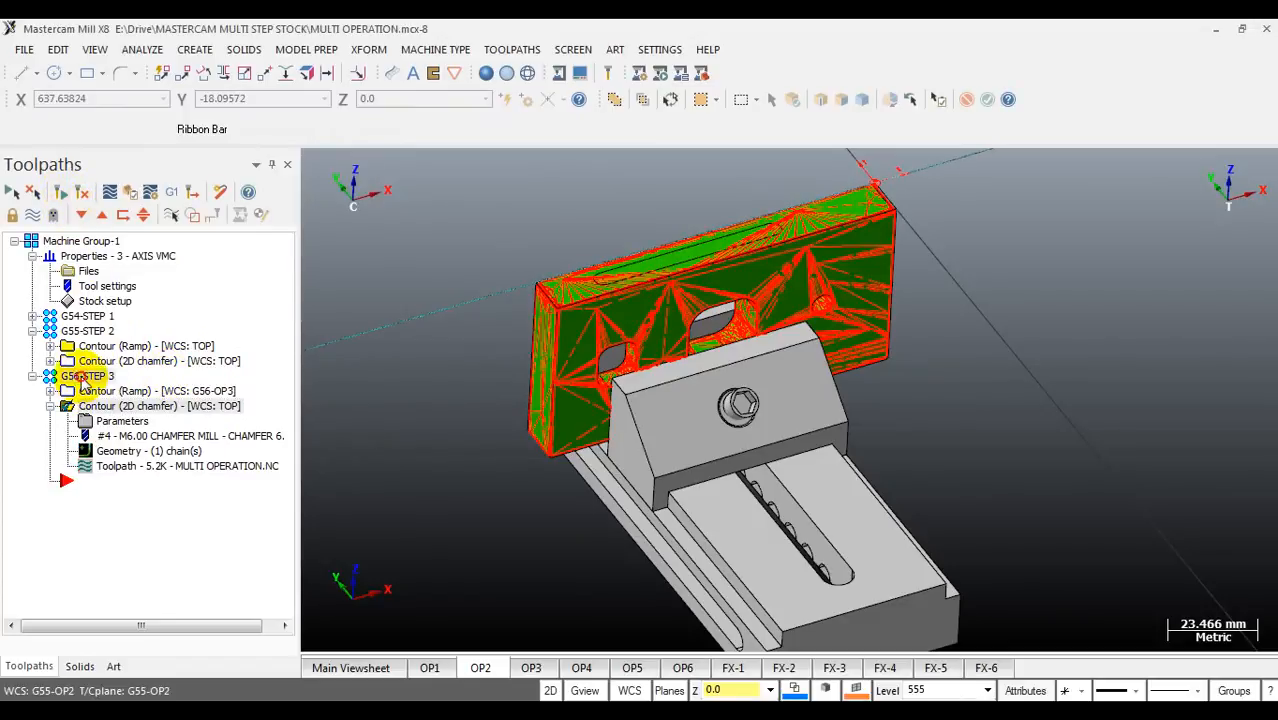
left_click(130, 191)
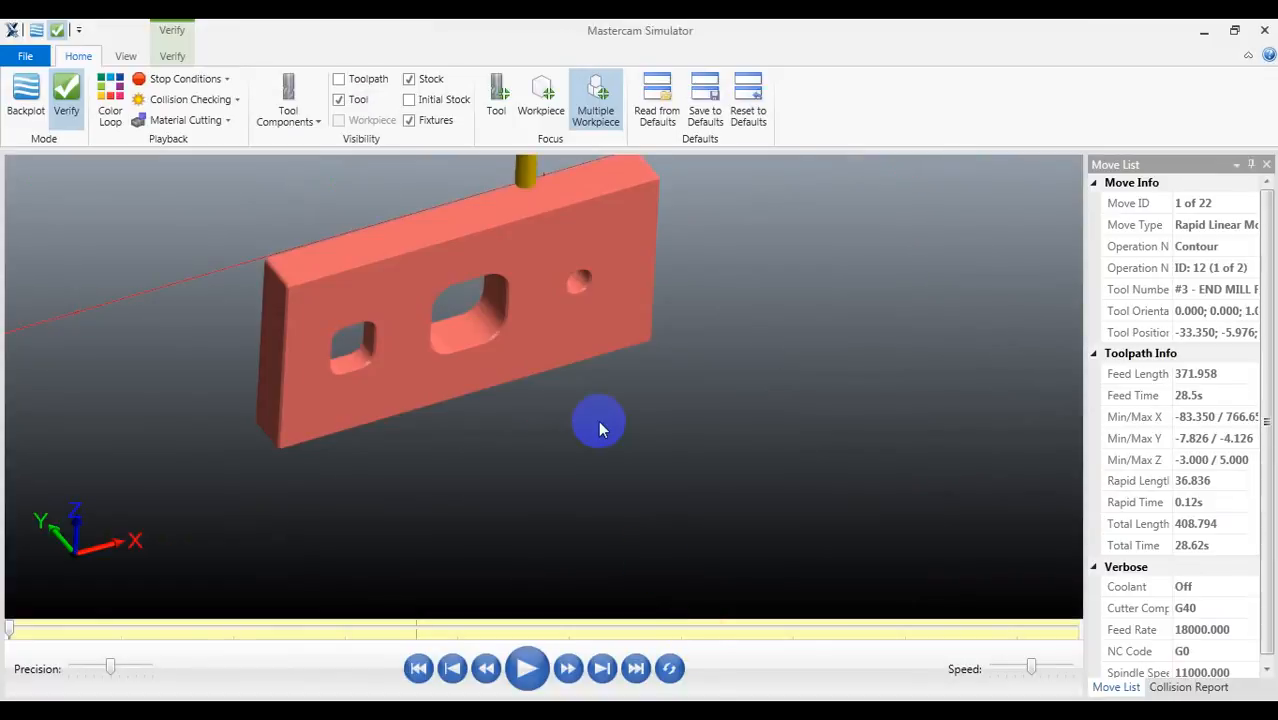
left_click_drag(598, 426, 531, 338)
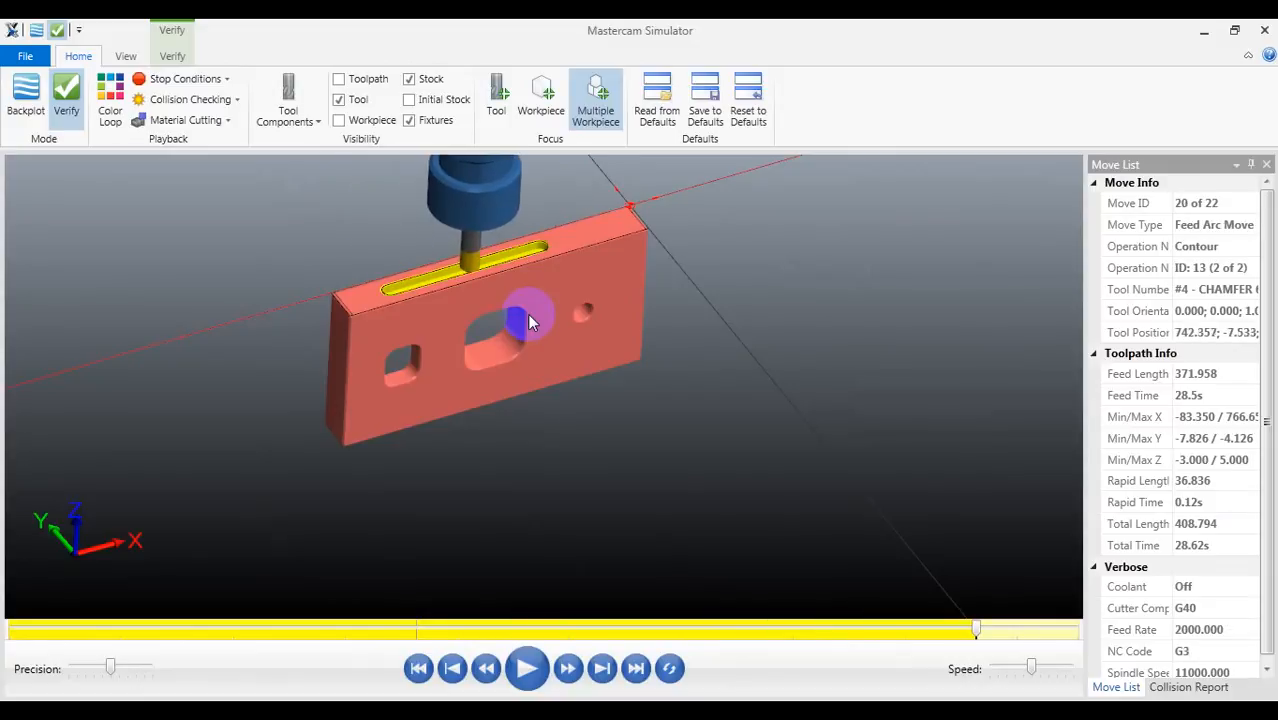
middle_click_drag(525, 317, 460, 330)
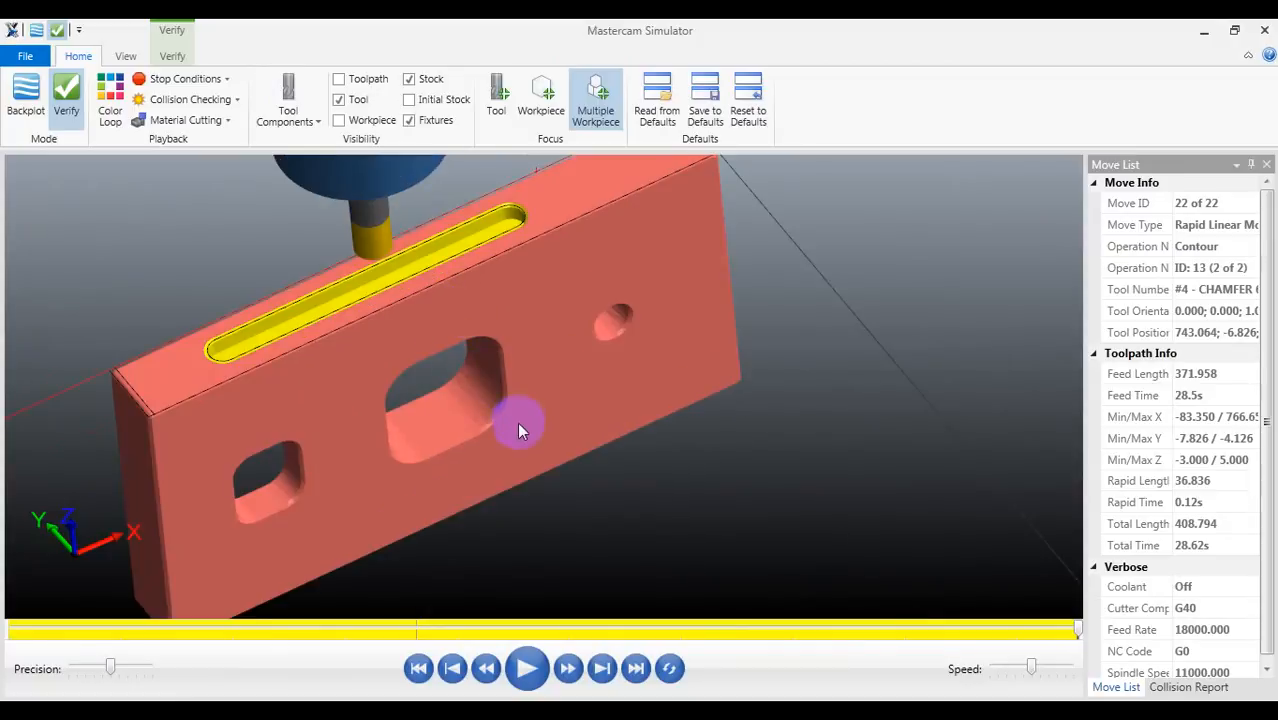